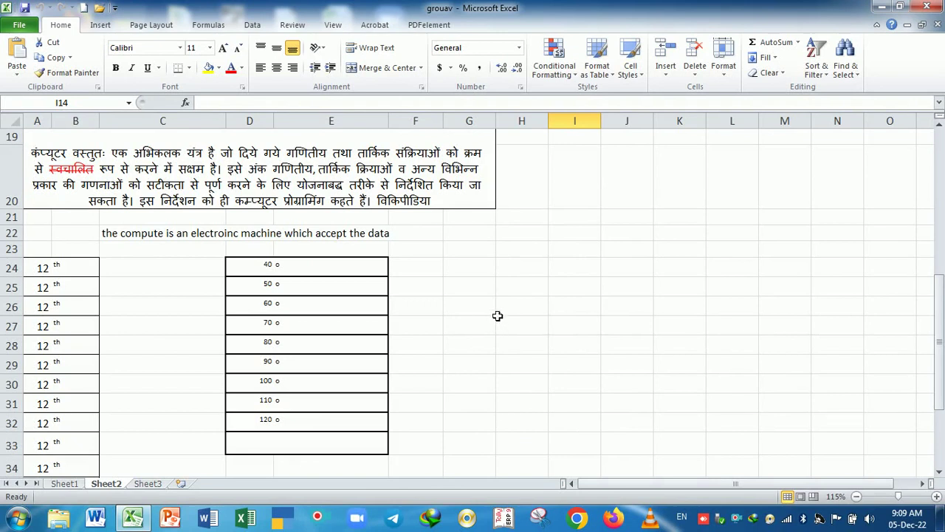
- Enter a Chequne heading in G23 with 546565 and 654454, filling 654454 down to G32
click(478, 269)
click(486, 254)
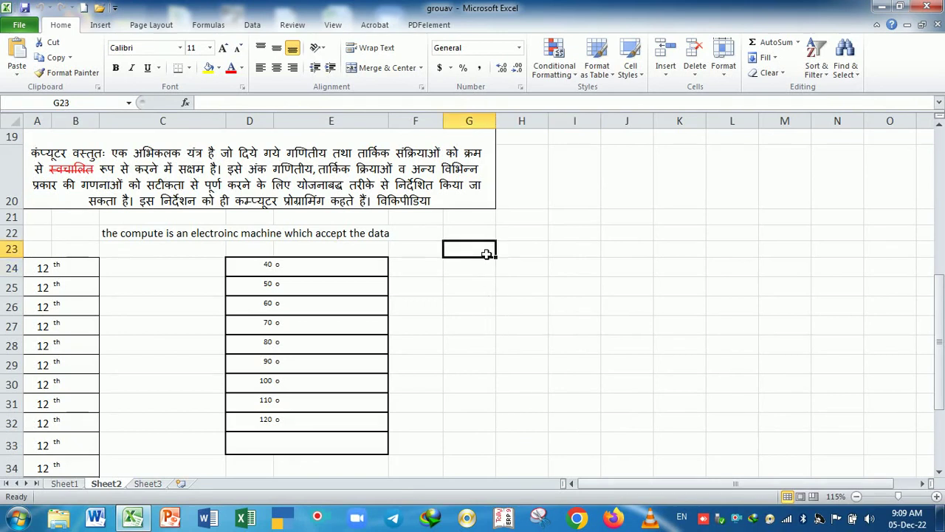
text(Cheq)
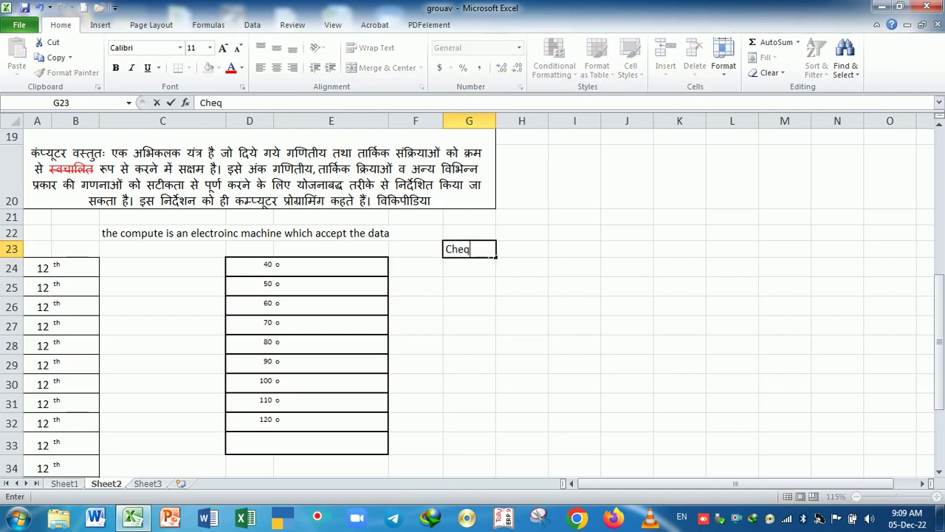
text(une)
key(Return)
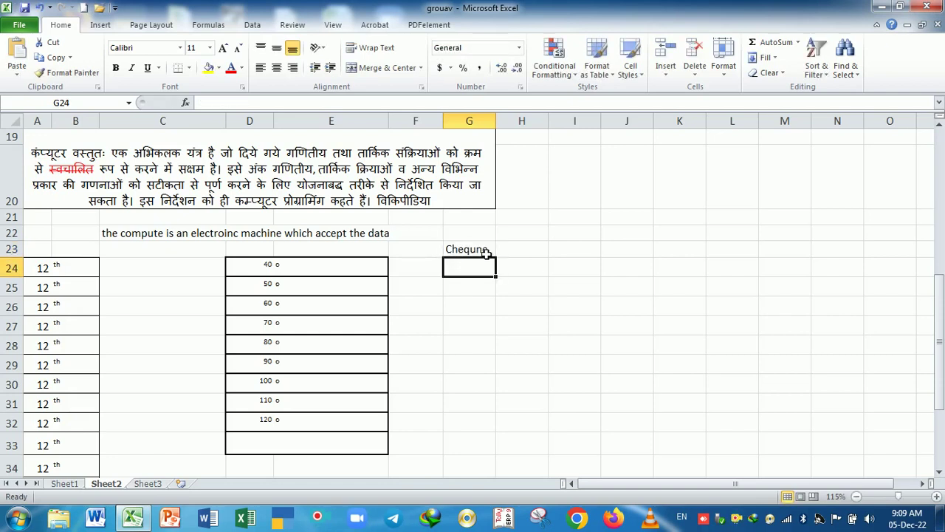
text(5465)
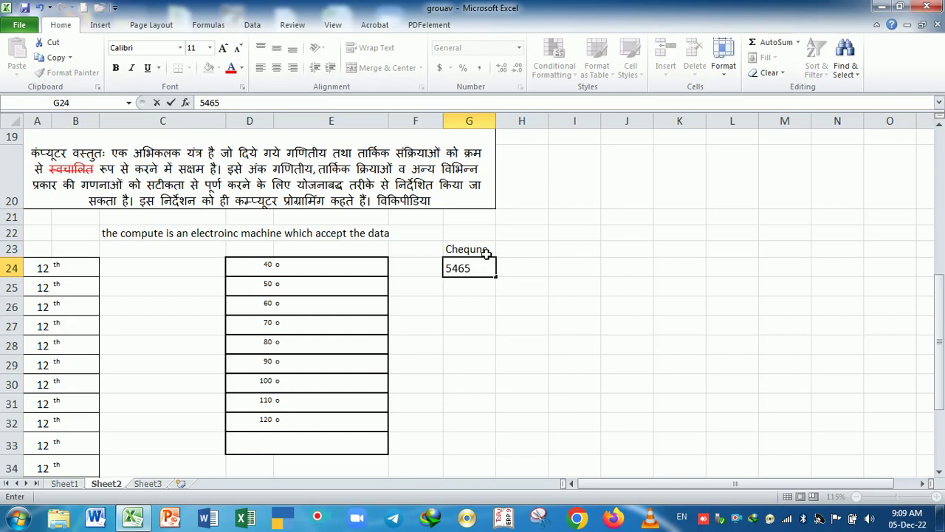
text(65)
key(Return)
text(6544)
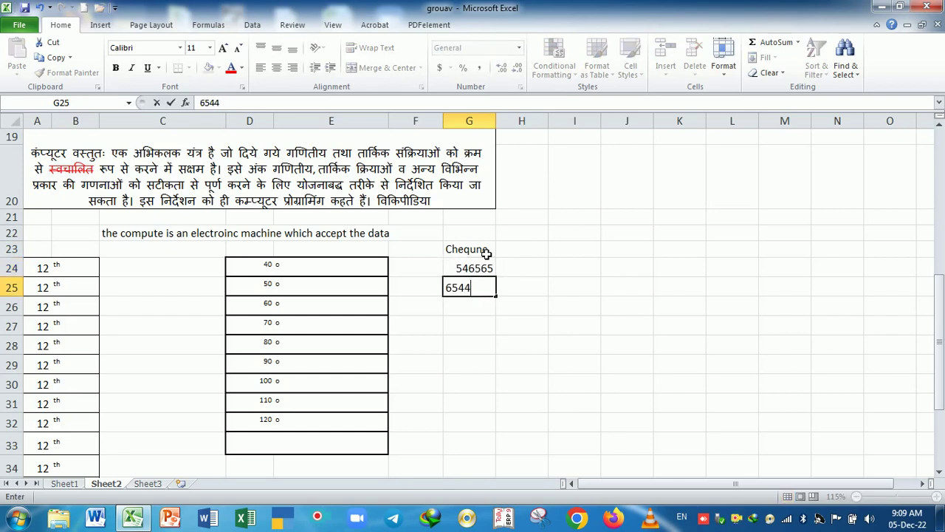
text(54)
key(Return)
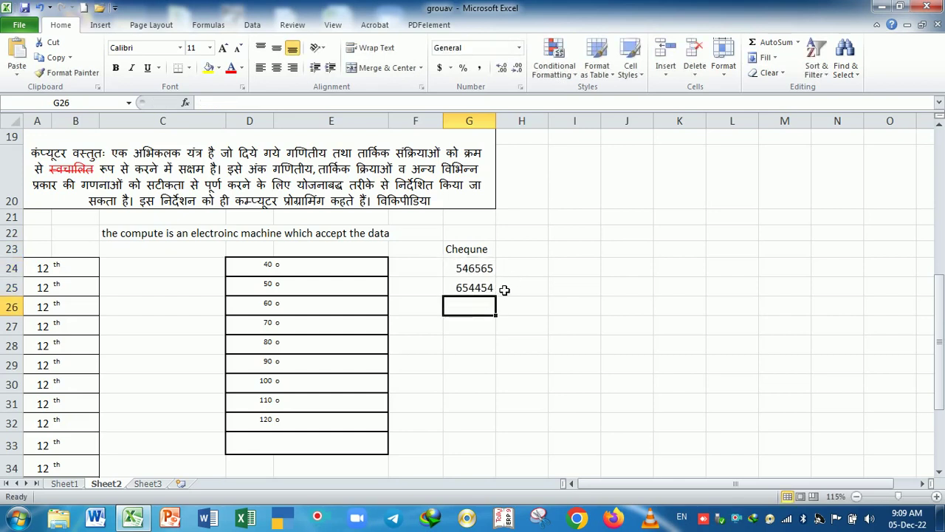
click(487, 288)
drag(495, 296, 500, 432)
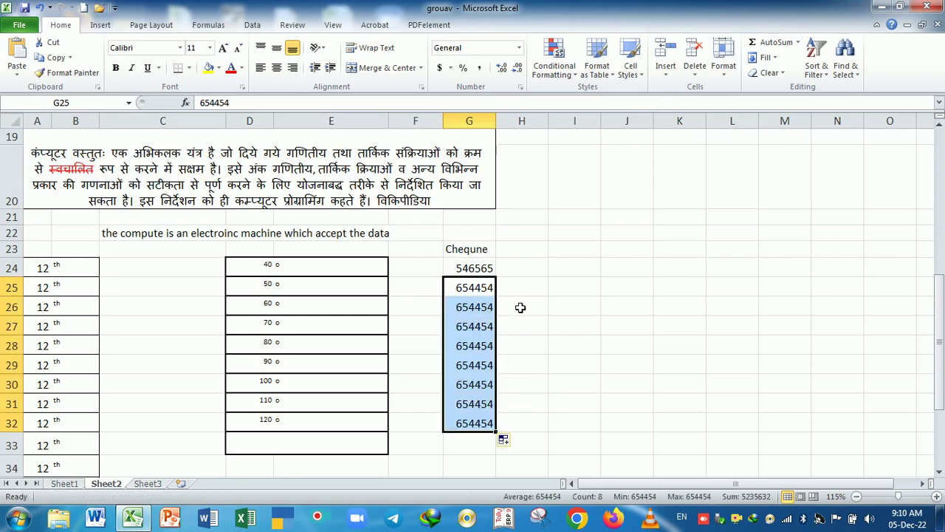
- Widen columns G and H, leaving cell H23 selected
drag(502, 126, 513, 130)
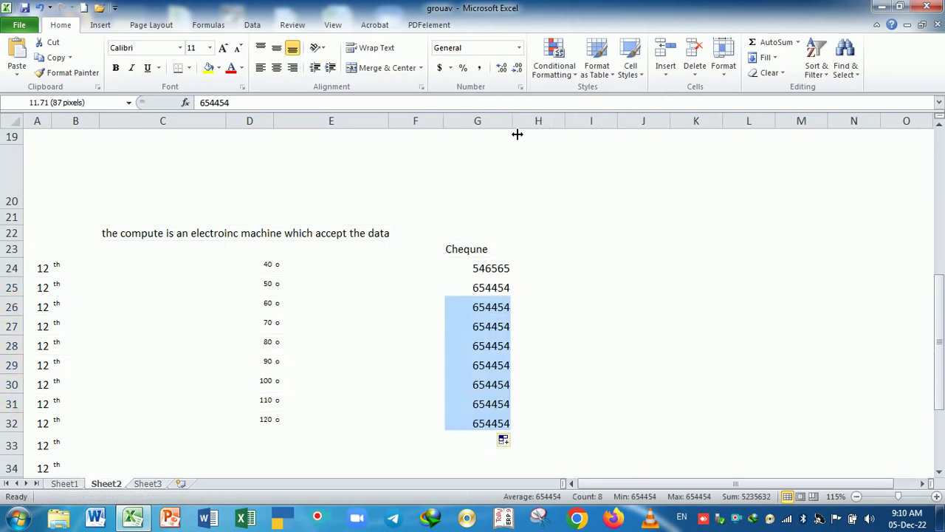
click(543, 253)
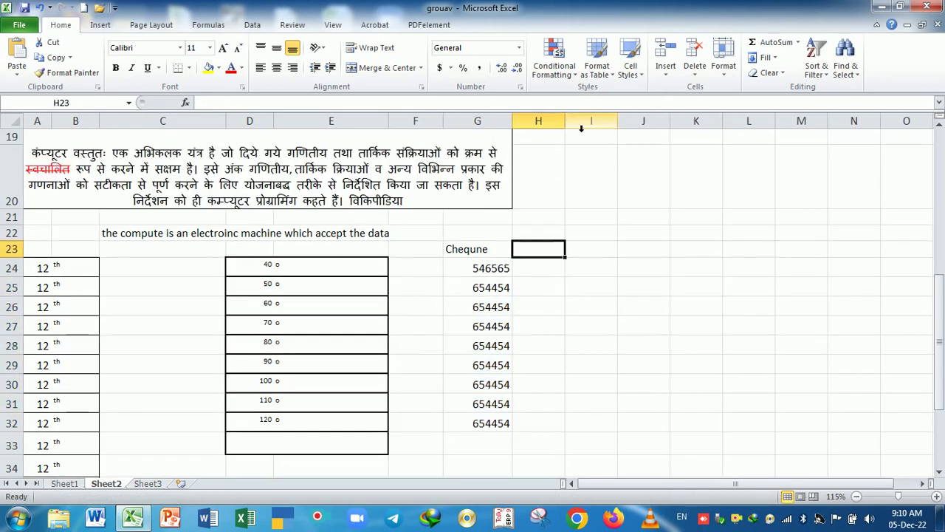
drag(565, 122, 578, 301)
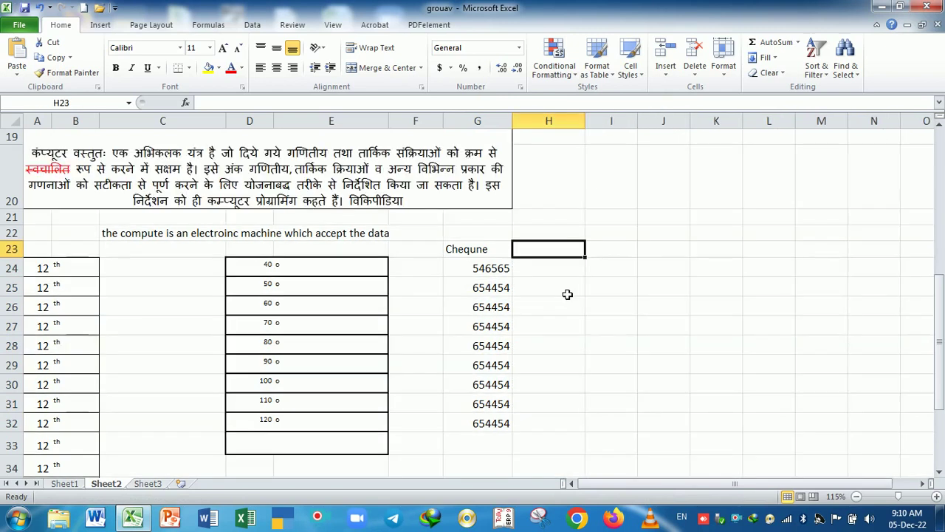
click(565, 291)
click(557, 255)
- Type the heading Remarks in H23
text(Remi)
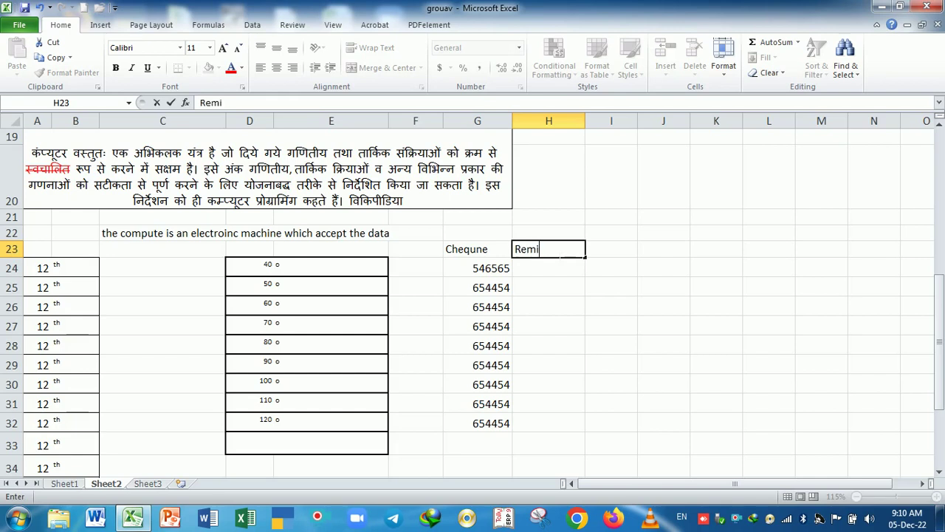
text(ar)
key(BackSpace)
key(BackSpace)
key(BackSpace)
text(akr)
key(BackSpace)
text(rk)
key(Return)
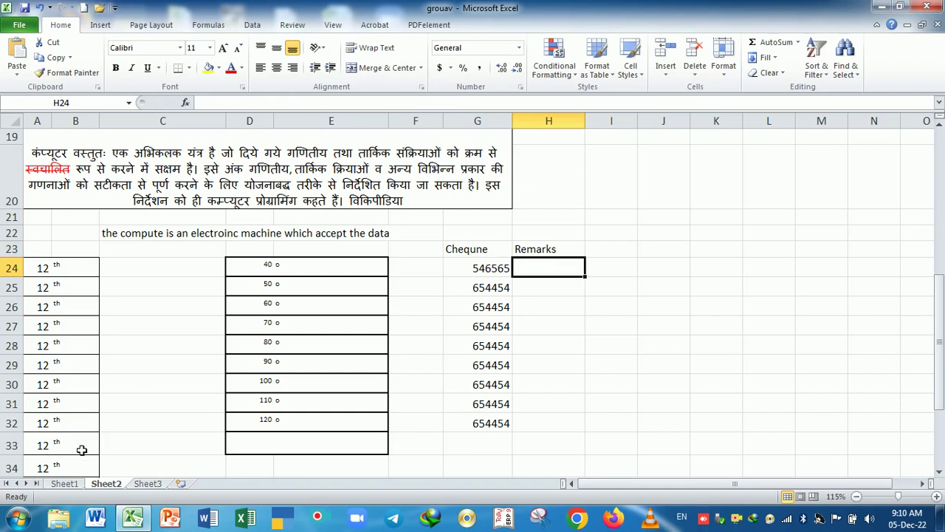
- Start the legend with a Hint label in J24 and P in K24
click(656, 270)
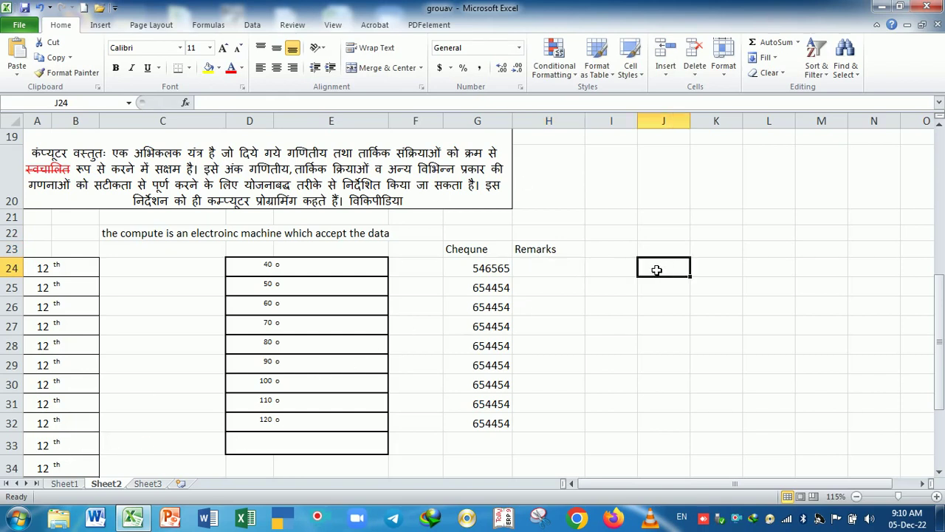
text(Hiiii)
key(Tab)
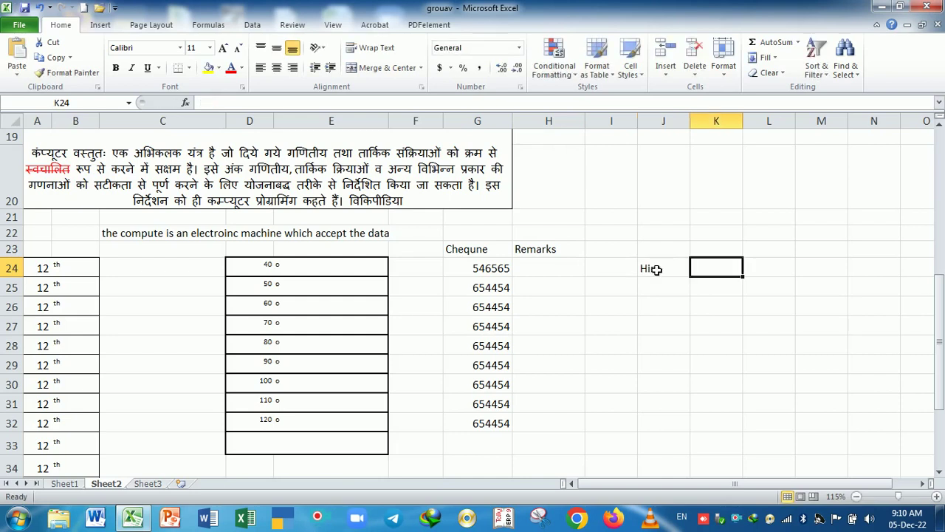
text(P)
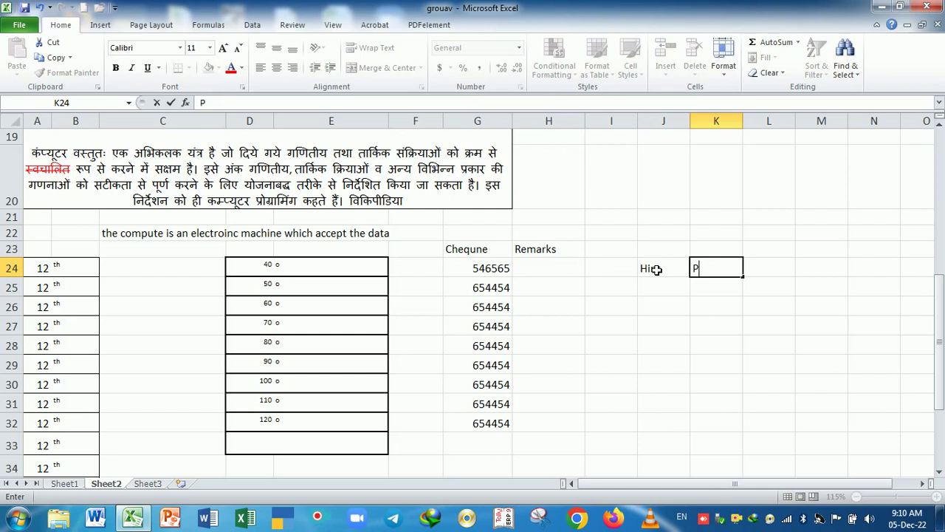
key(Return)
key(Up)
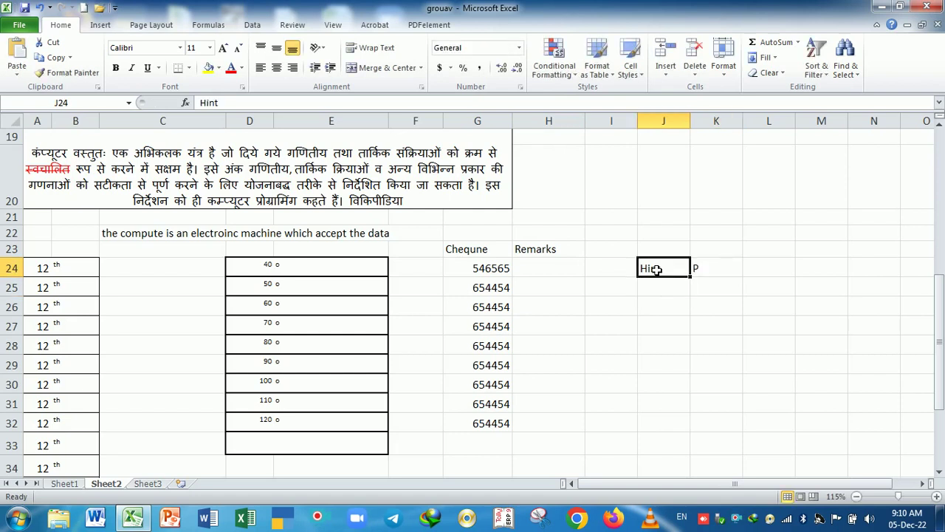
key(Right)
key(Right)
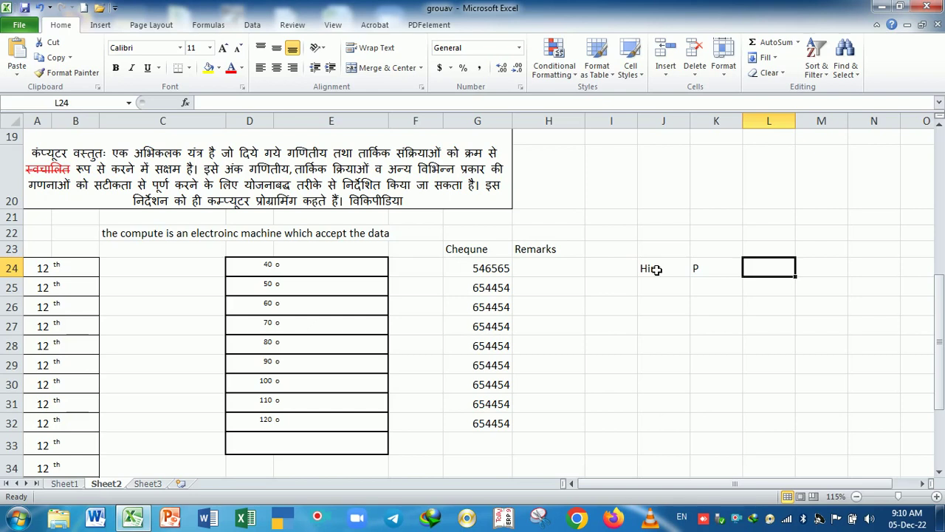
- Enter and correct the label Right Check in L24
text(R)
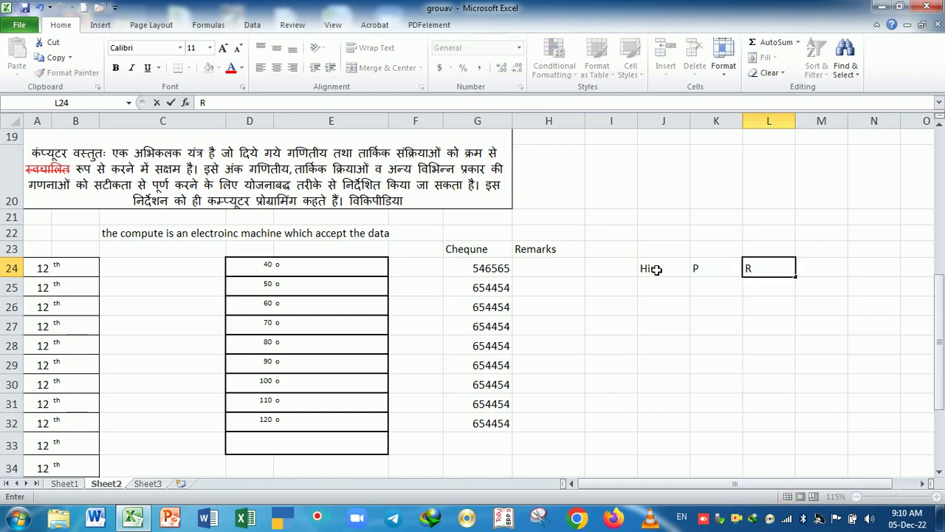
text(ightCe)
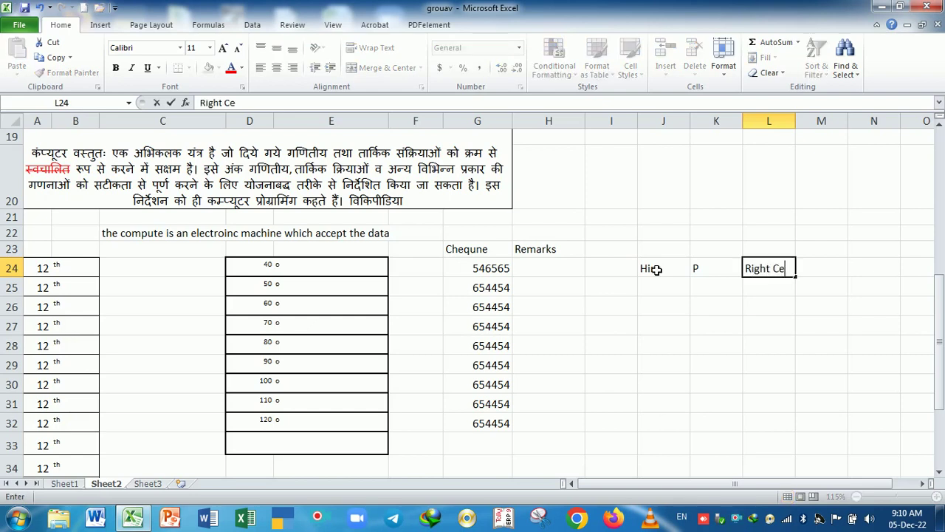
text(h)
key(BackSpace)
key(BackSpace)
text(hedk)
key(BackSpace)
key(BackSpace)
text(ch)
key(Return)
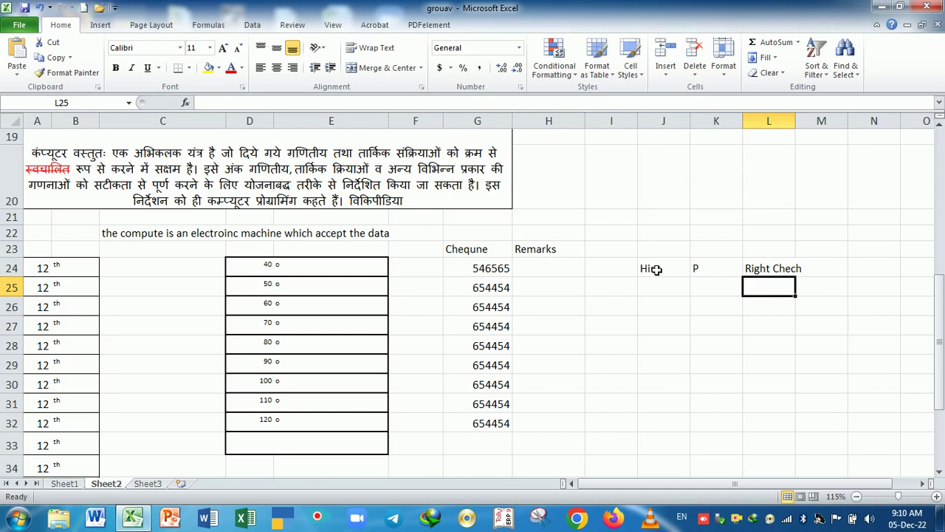
key(Up)
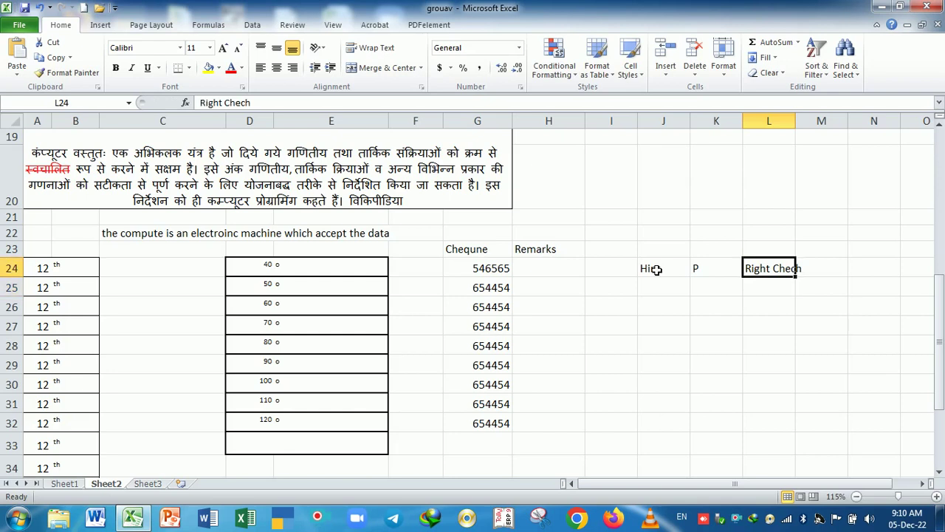
key(F2)
key(BackSpace)
text(k)
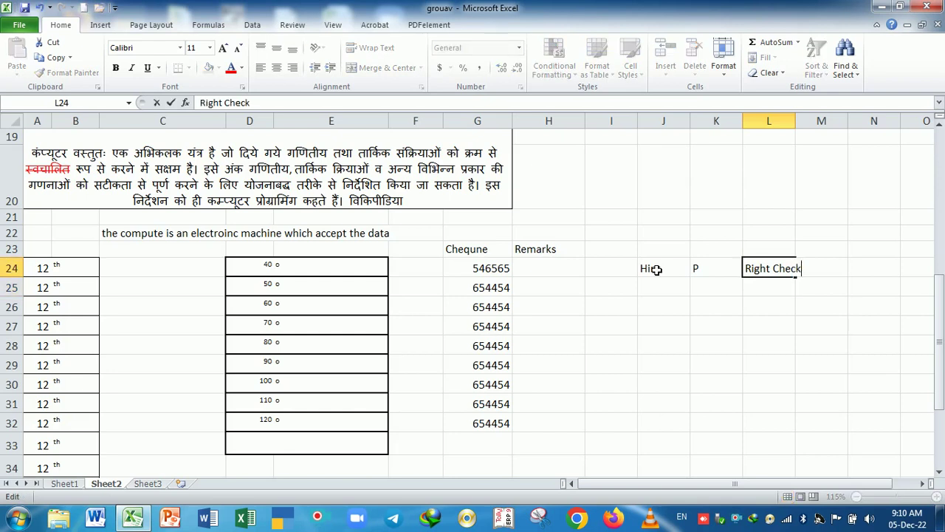
key(Return)
- Add Q with Cross Check in K25:L25, then select H24:H32
key(Left)
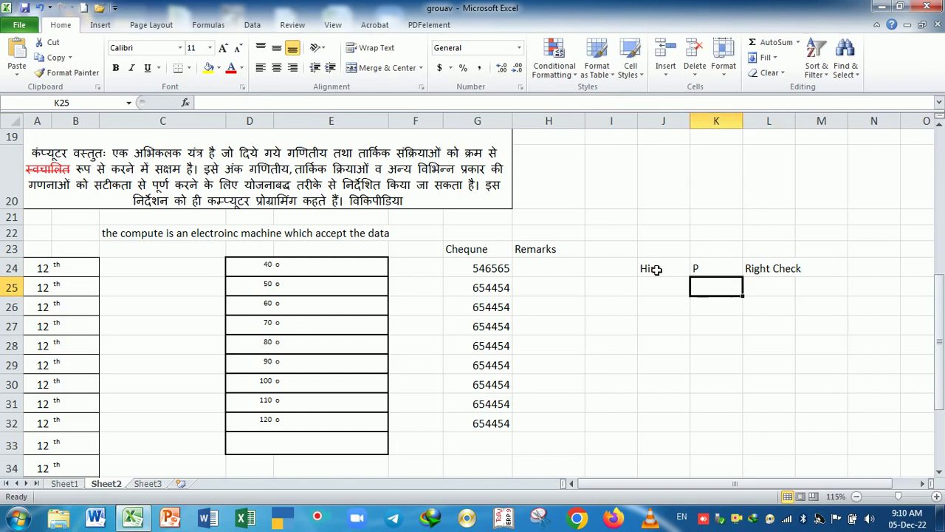
text(Q)
key(Tab)
text(C)
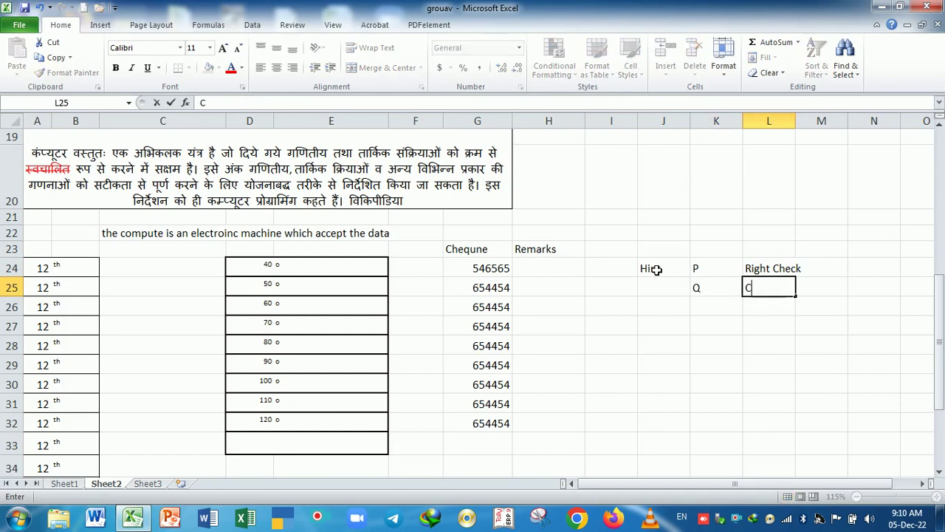
text(ross)
text( Ce)
key(BackSpace)
key(BackSpace)
text(heck)
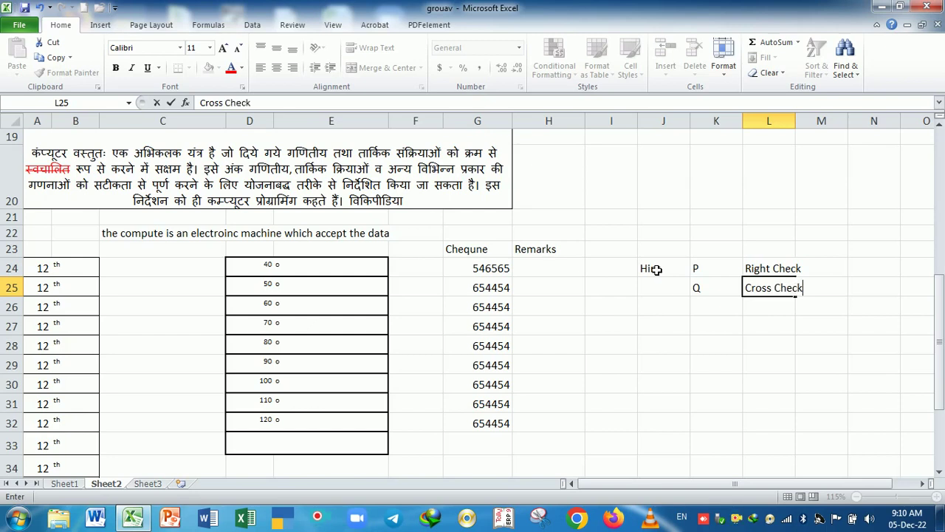
key(Return)
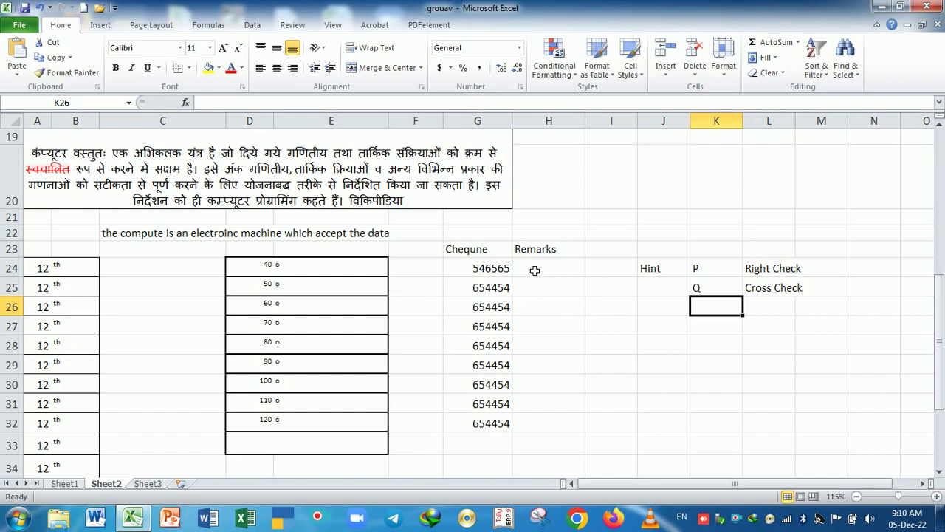
drag(535, 271, 540, 427)
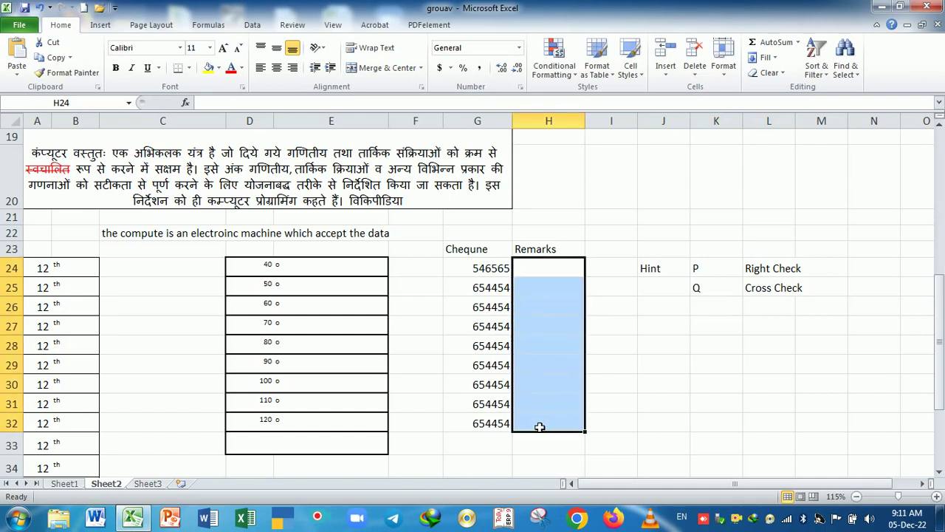
- Type Wingdening2 into cell H22
click(553, 234)
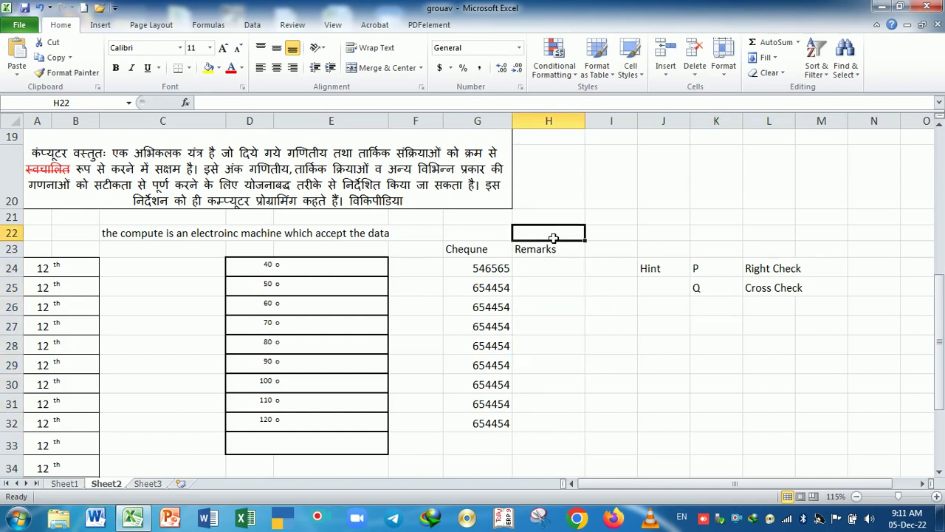
text(Wen)
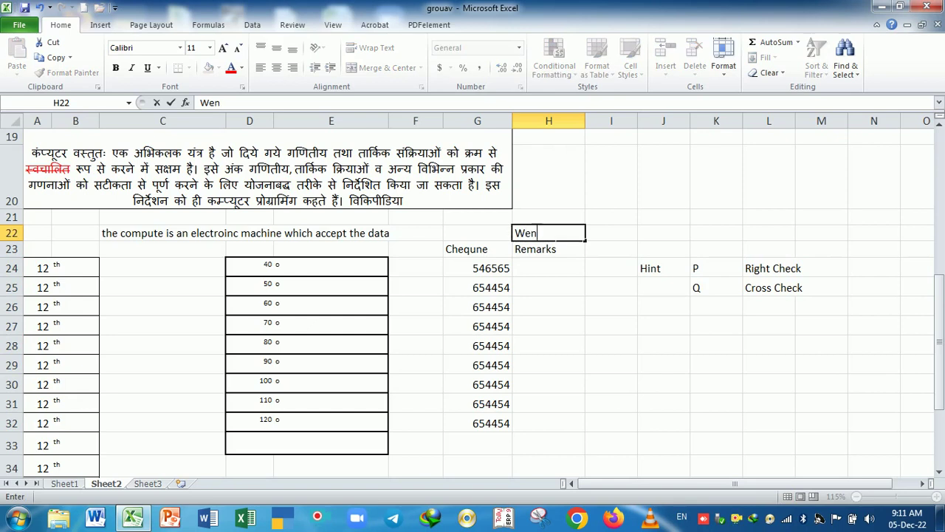
key(BackSpace)
key(BackSpace)
text(h)
text(e)
key(BackSpace)
key(BackSpace)
text(ng)
text(denin)
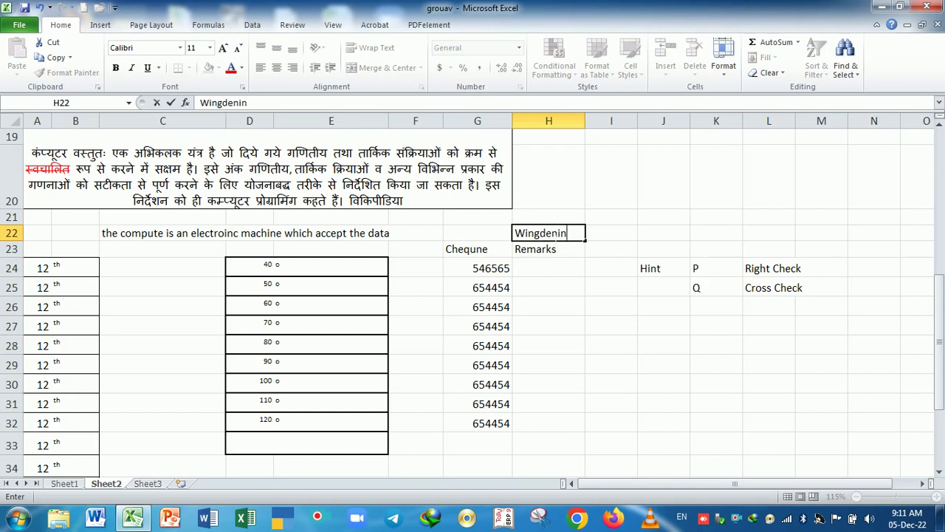
text(g2)
key(Return)
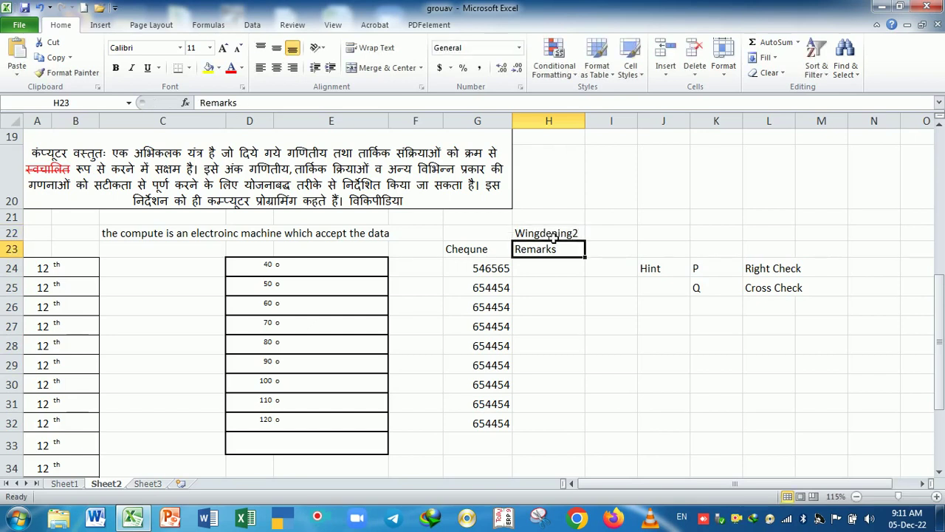
- Clear H22 and select the Remarks cells H24:H32
click(572, 233)
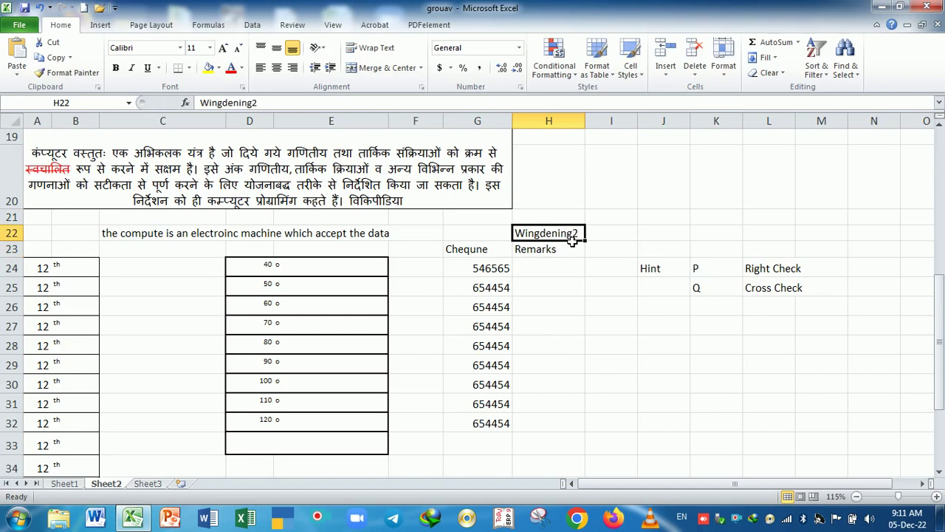
key(Delete)
key(Down)
key(Down)
drag(552, 270, 561, 427)
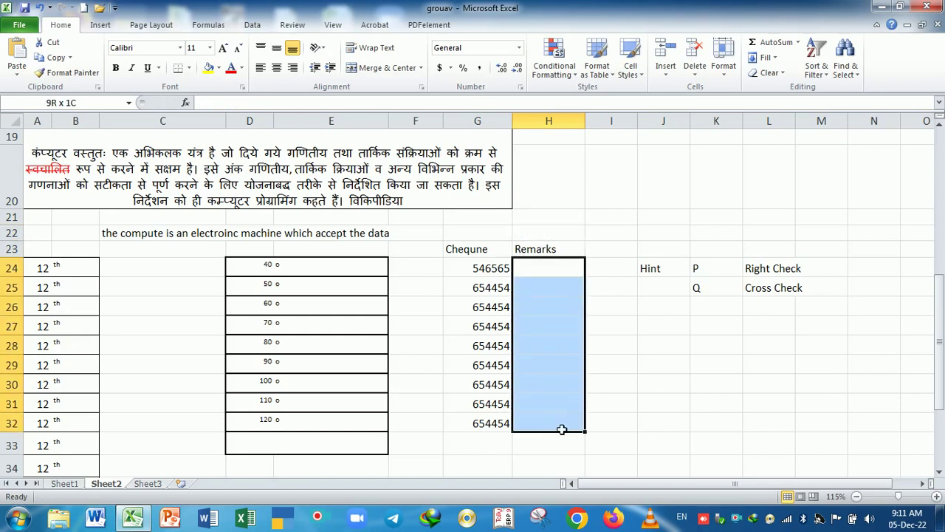
- Apply the Wingdings 2 font to the Remarks range H24:H32
click(180, 47)
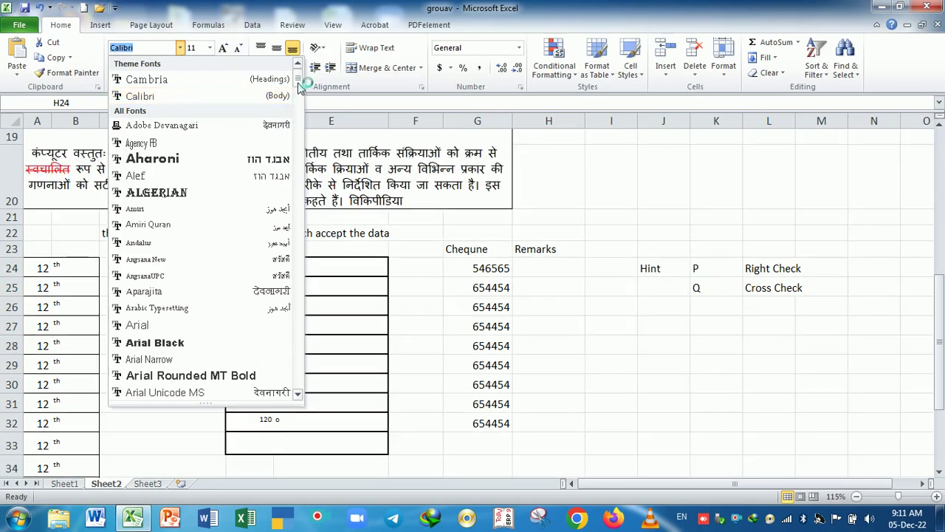
scroll(301, 87, down, 10)
scroll(312, 261, down, 5)
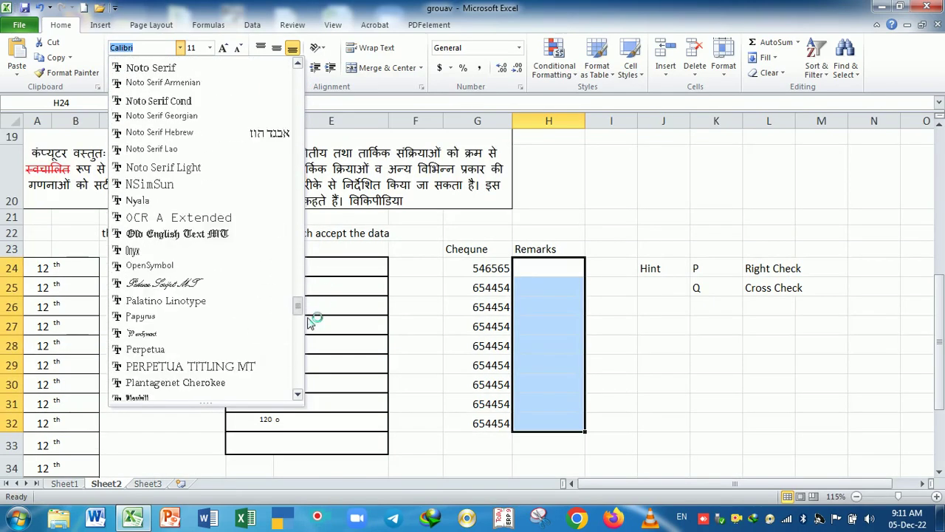
scroll(312, 316, down, 5)
scroll(313, 354, down, 3)
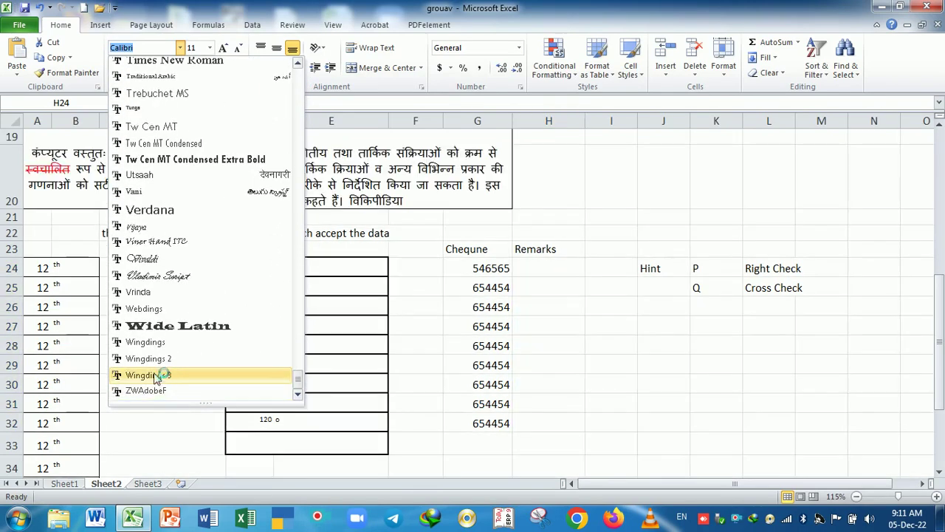
click(163, 362)
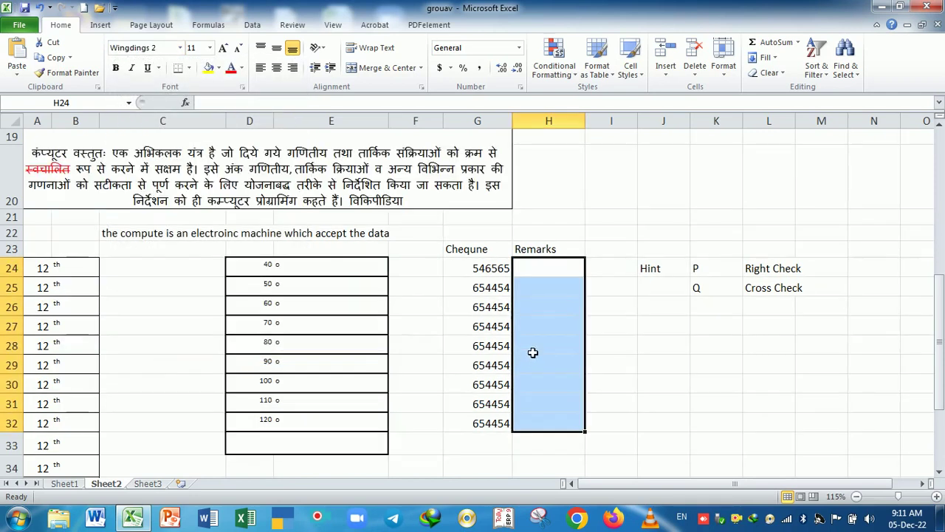
click(554, 297)
- Enter P as a check mark in H24 through H27
click(553, 271)
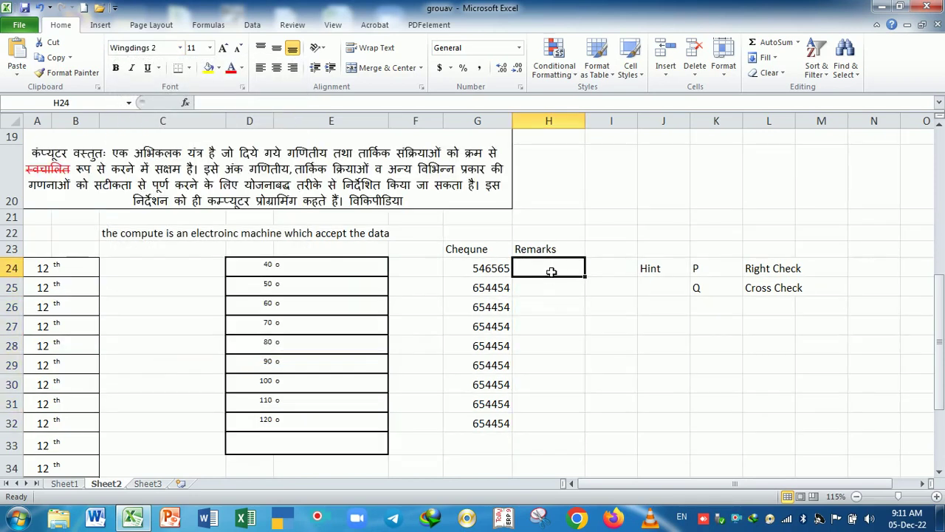
text(P)
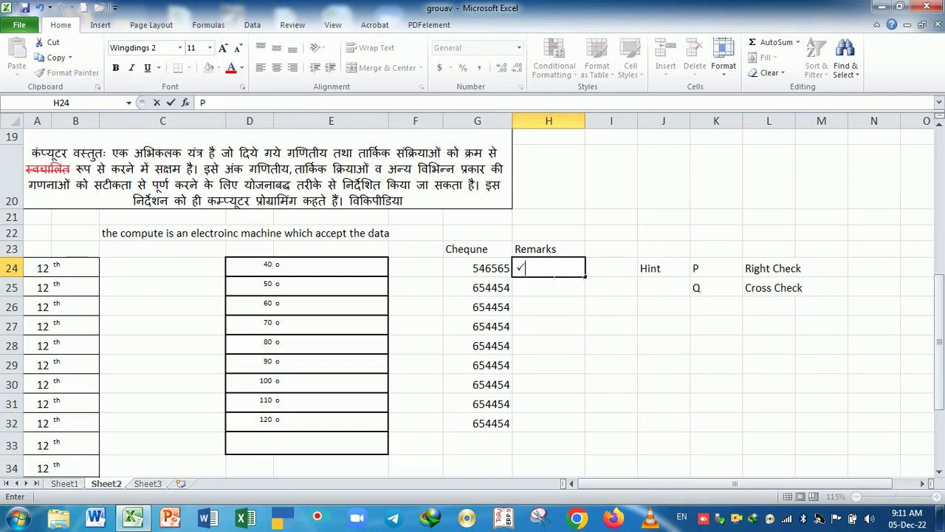
key(Return)
text(P)
key(Return)
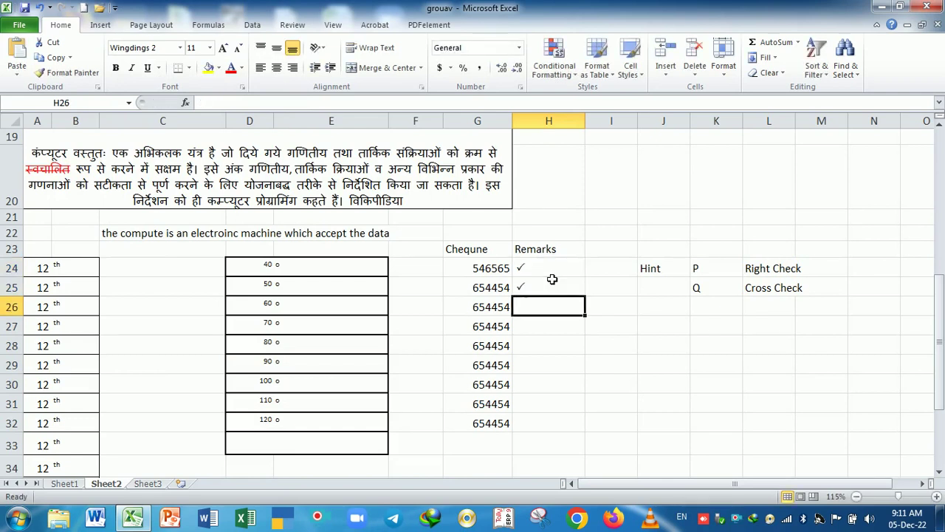
text(P)
key(Return)
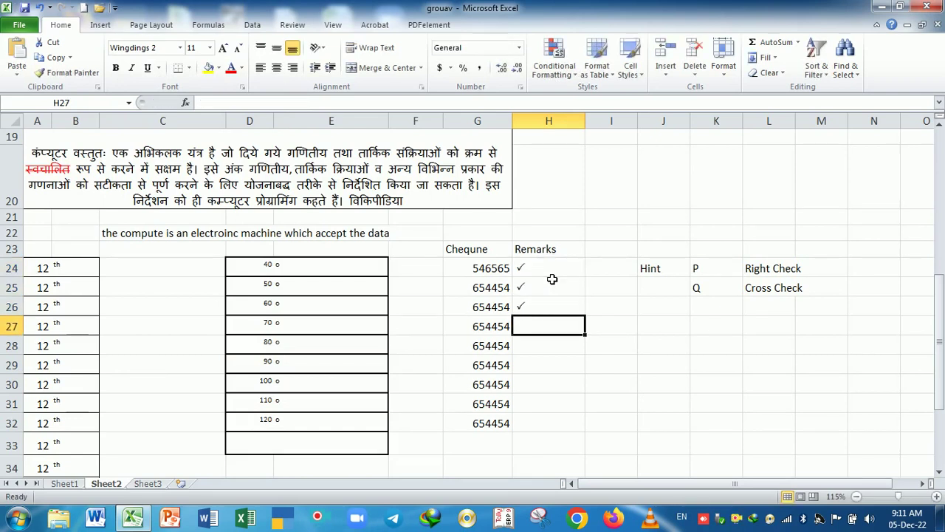
text(P)
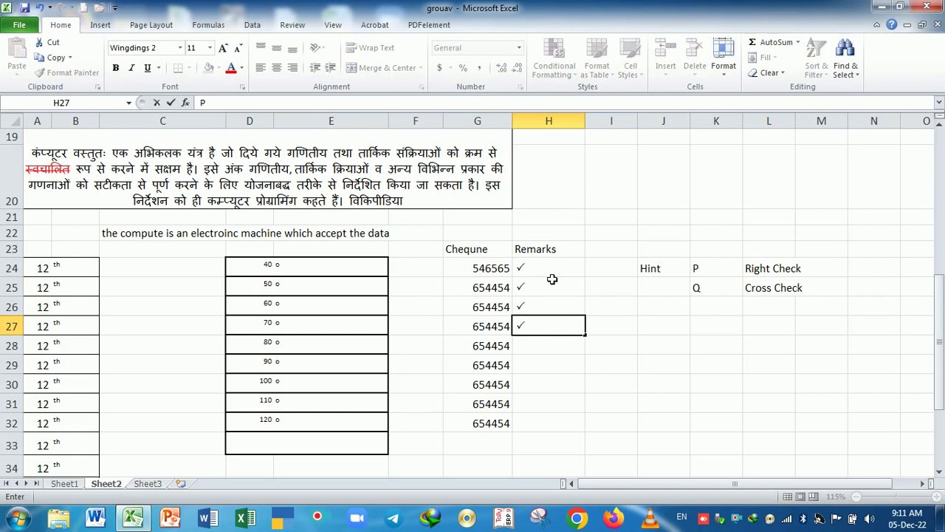
key(Return)
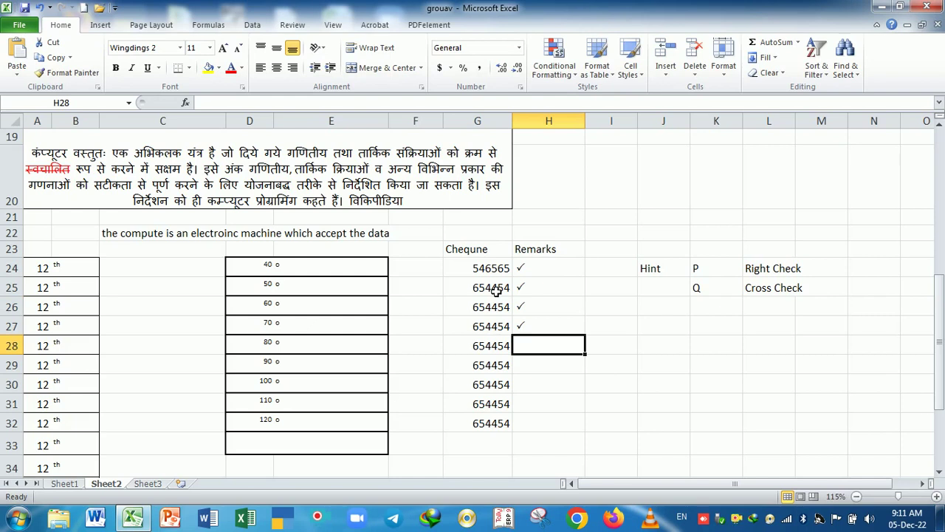
- Enter Q cross boxes in H28 through H31 and a P check mark in H32
text(Q)
key(Return)
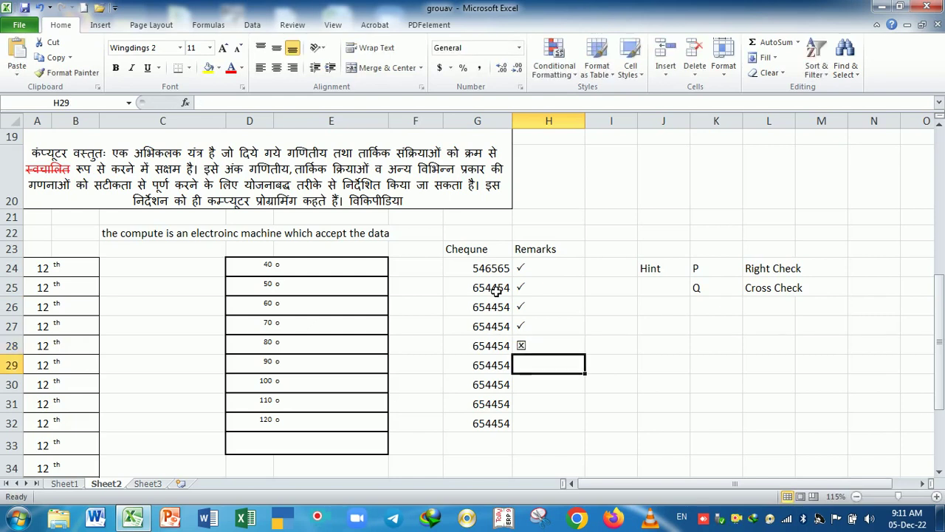
text(Q)
key(Return)
text(Q)
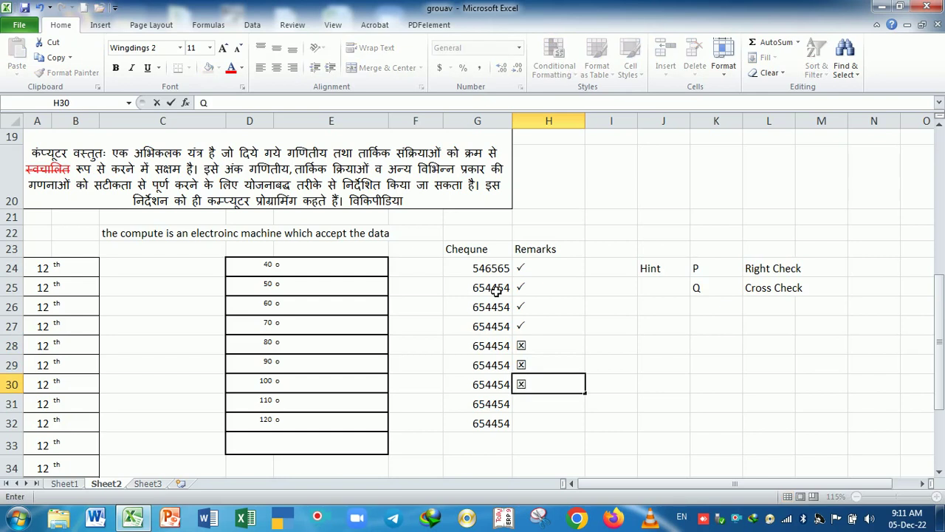
key(Return)
text(Q)
key(Return)
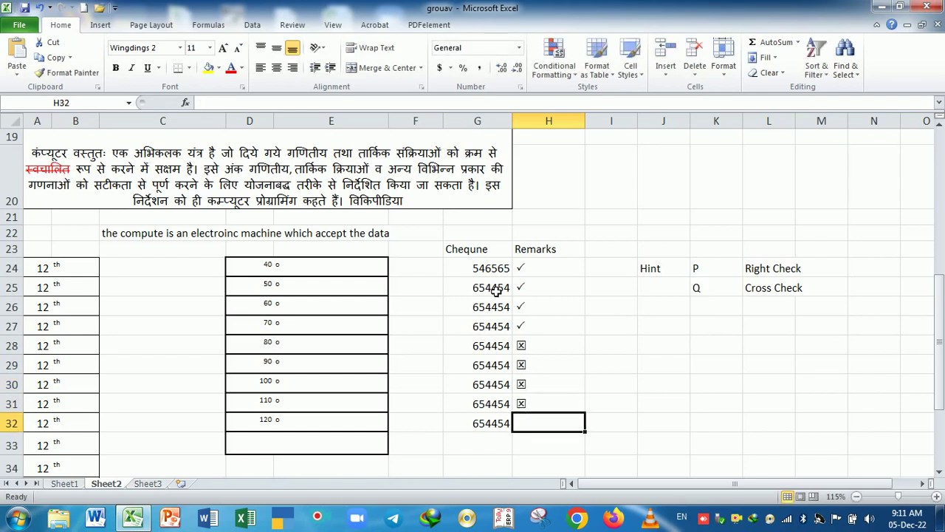
text(P)
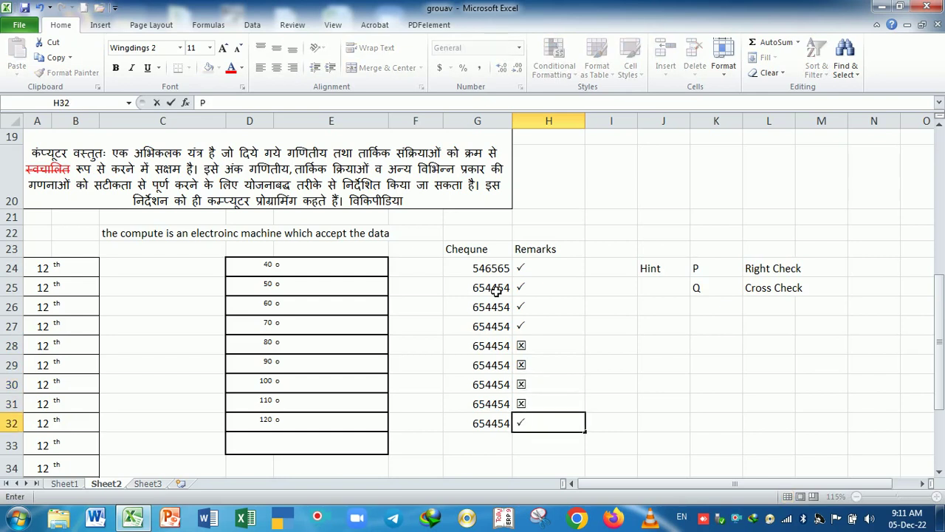
key(Return)
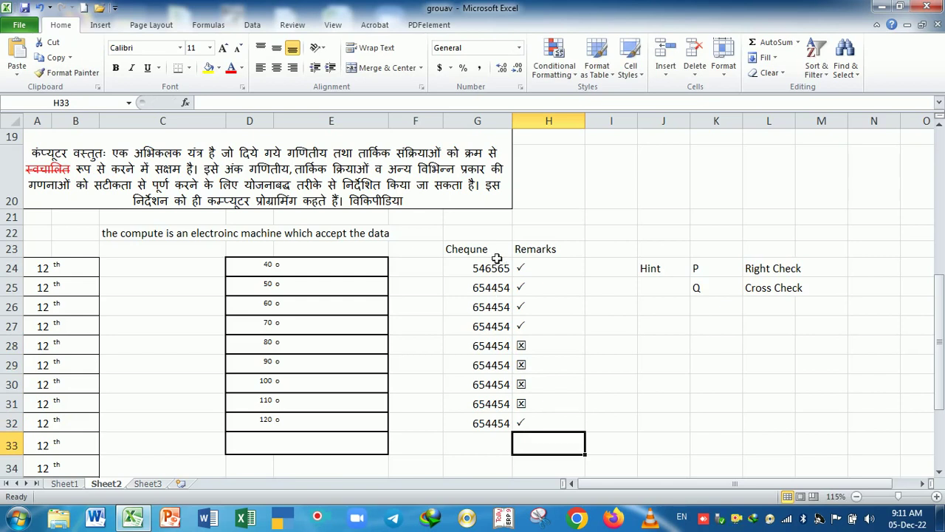
drag(470, 270, 526, 270)
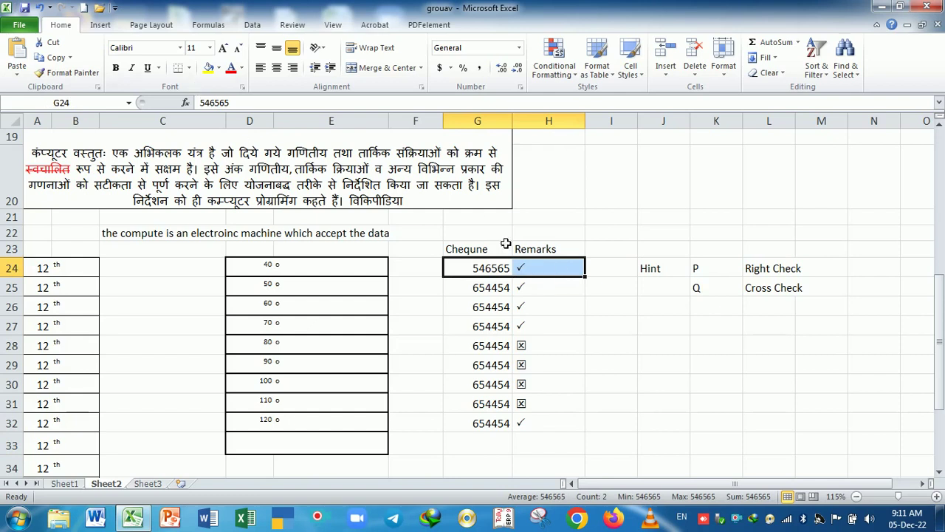
drag(549, 277, 561, 424)
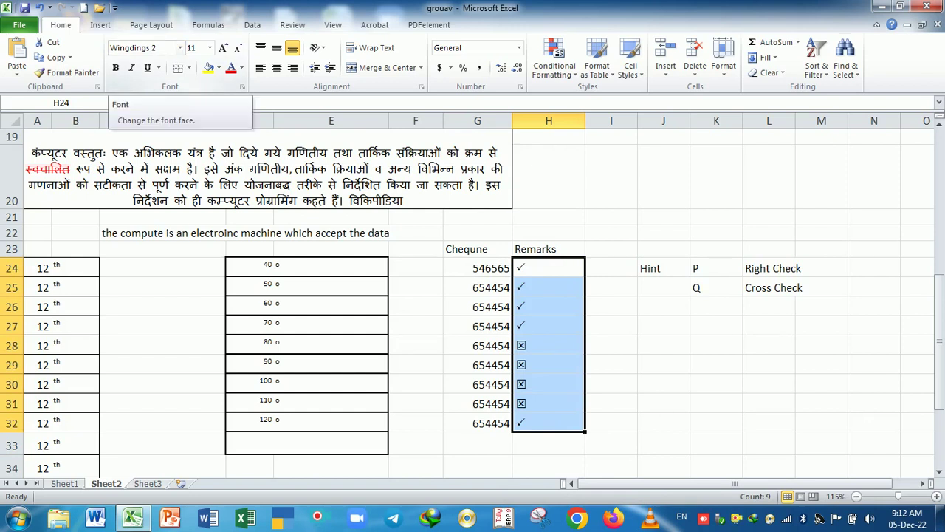
click(144, 47)
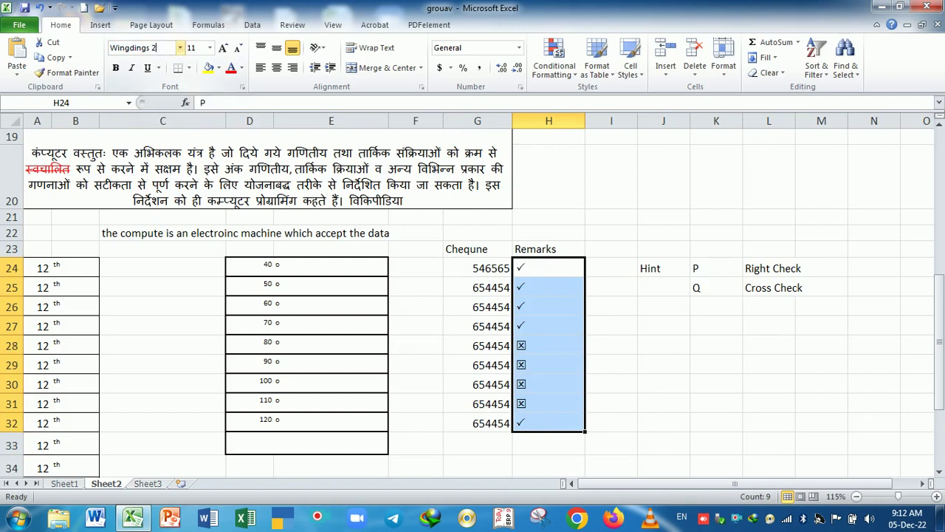
click(611, 316)
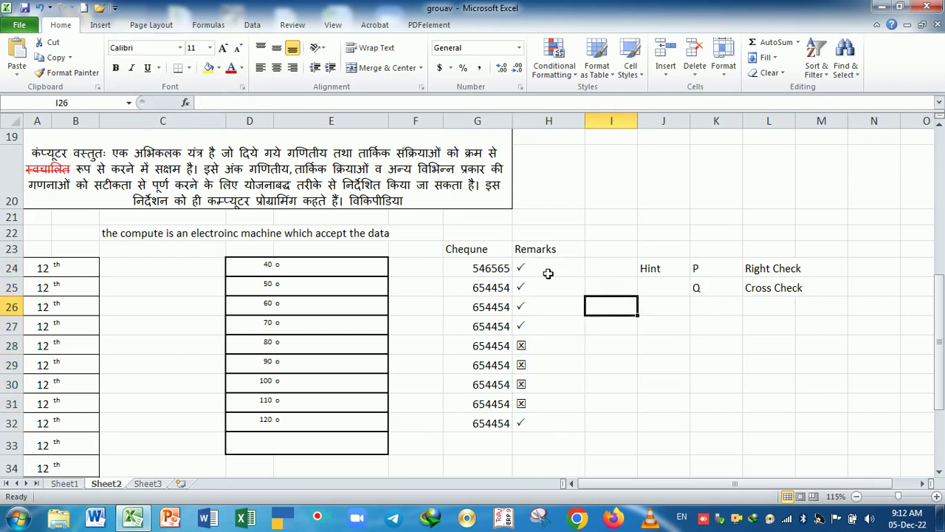
drag(548, 273, 561, 423)
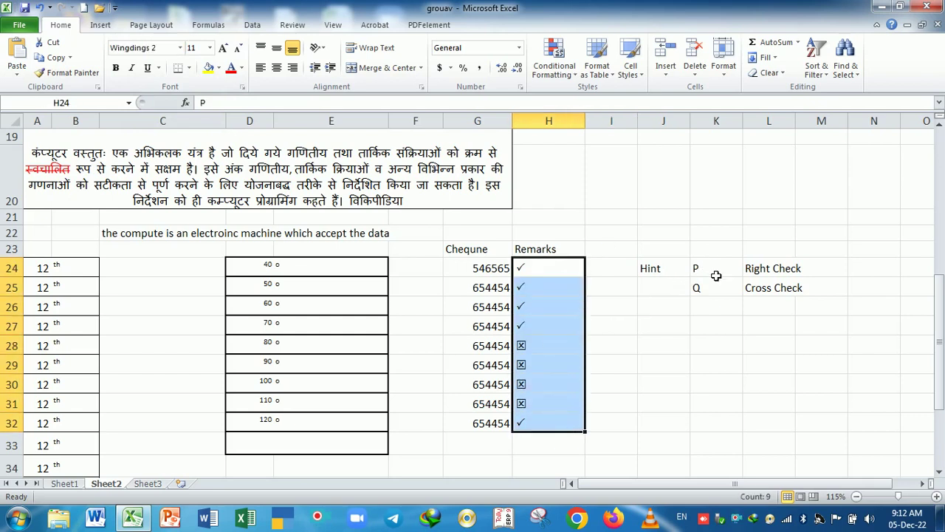
drag(715, 276, 753, 275)
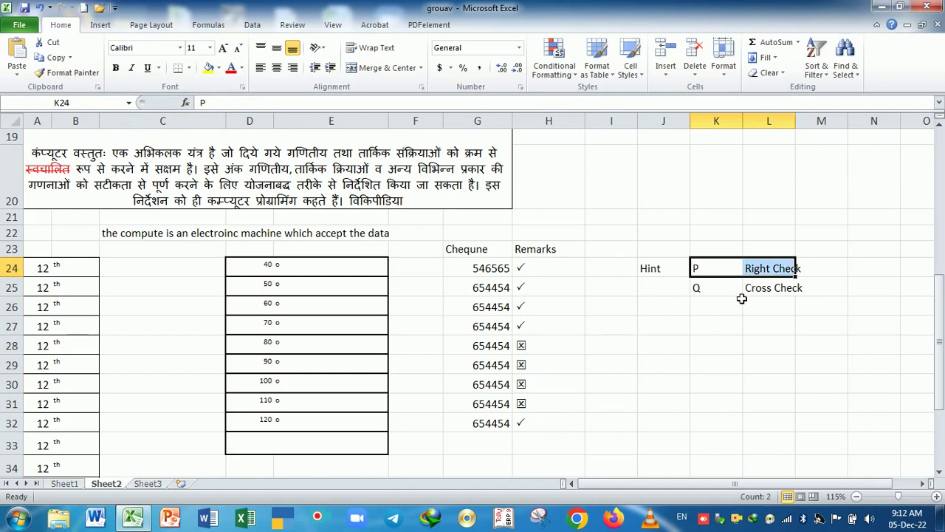
click(738, 293)
drag(738, 293, 768, 293)
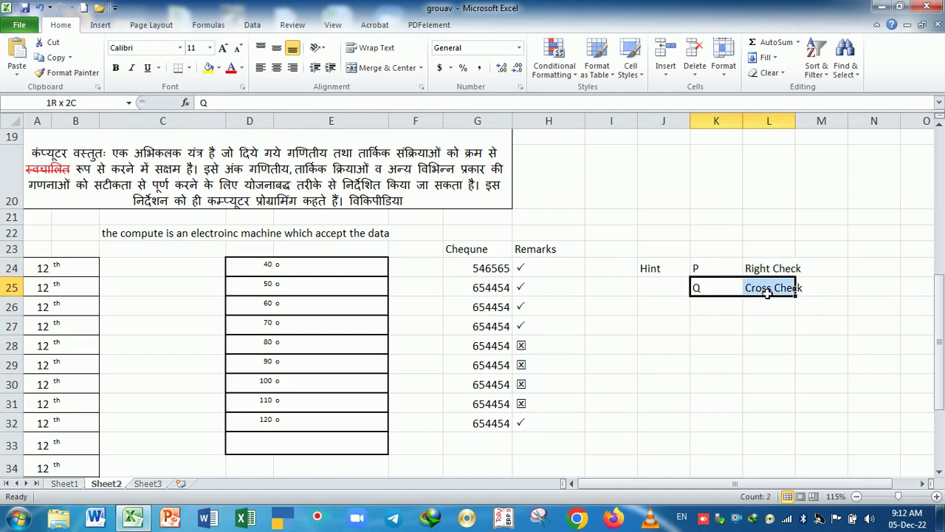
click(761, 325)
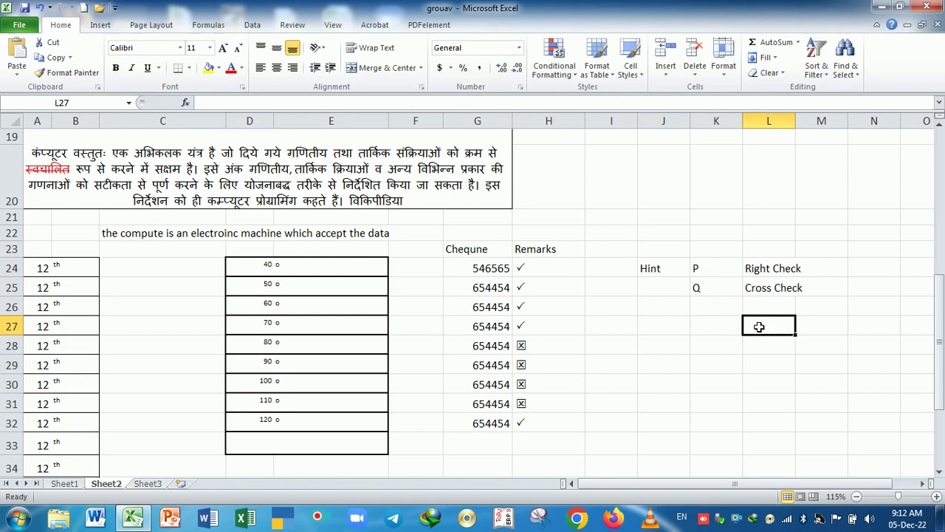
click(735, 292)
drag(734, 291, 764, 292)
click(705, 345)
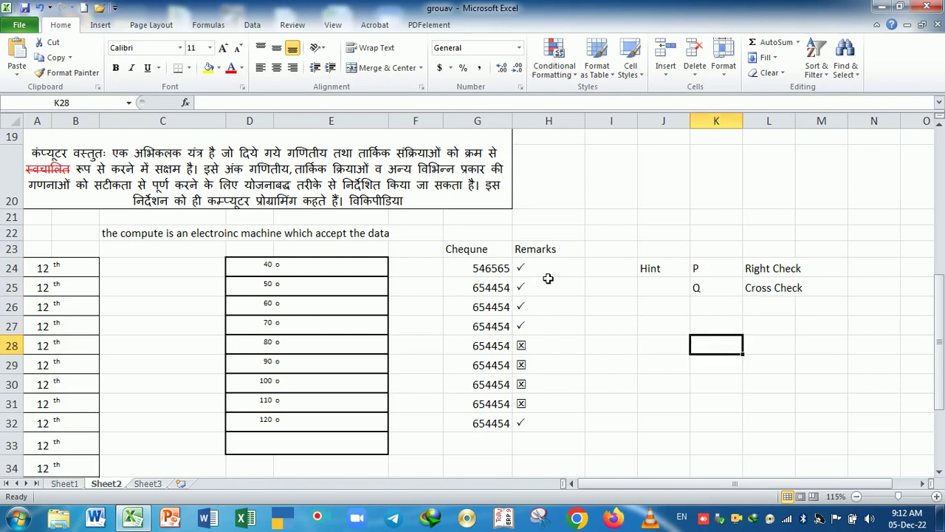
mouse_move(484, 252)
mouse_down()
mouse_move(548, 263)
mouse_move(544, 422)
mouse_up()
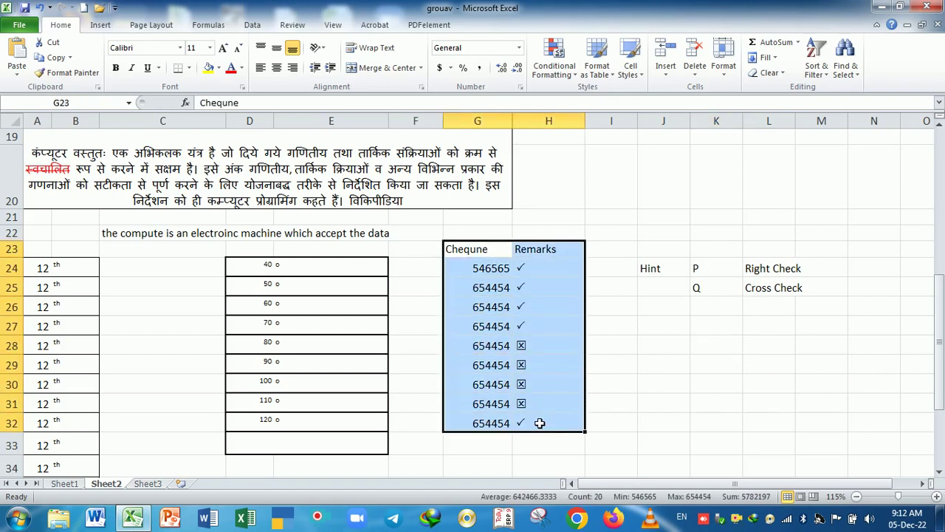
click(627, 382)
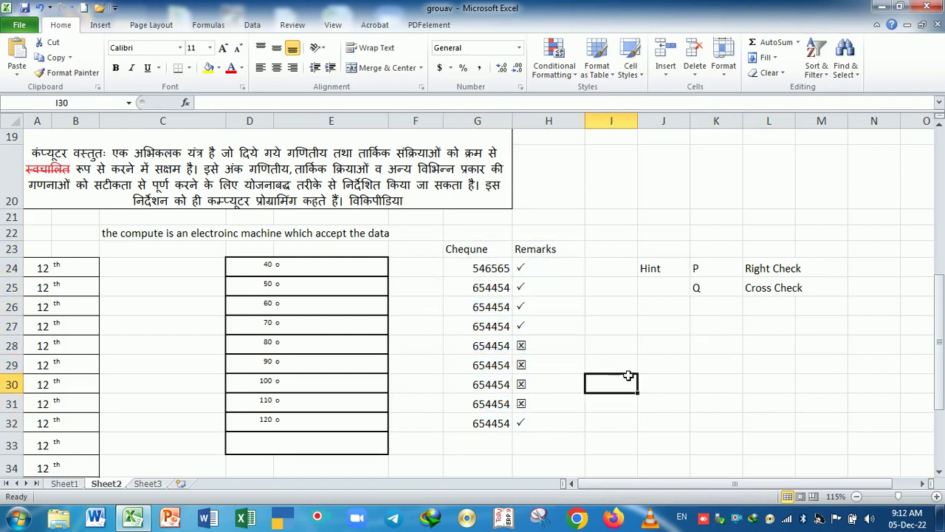
- Type the heading Operator in E36 below the tables
scroll(612, 363, down, 1)
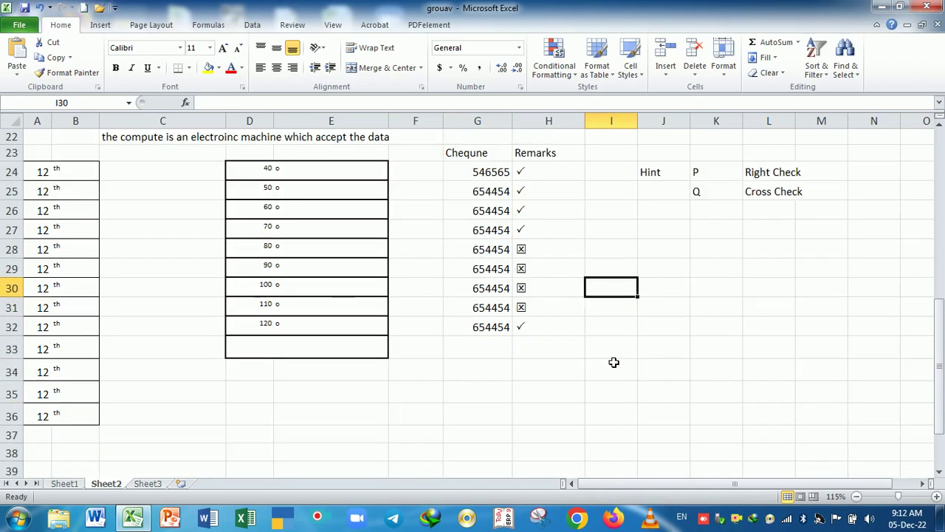
scroll(609, 364, down, 1)
scroll(573, 369, up, 1)
scroll(569, 373, down, 2)
scroll(505, 380, down, 1)
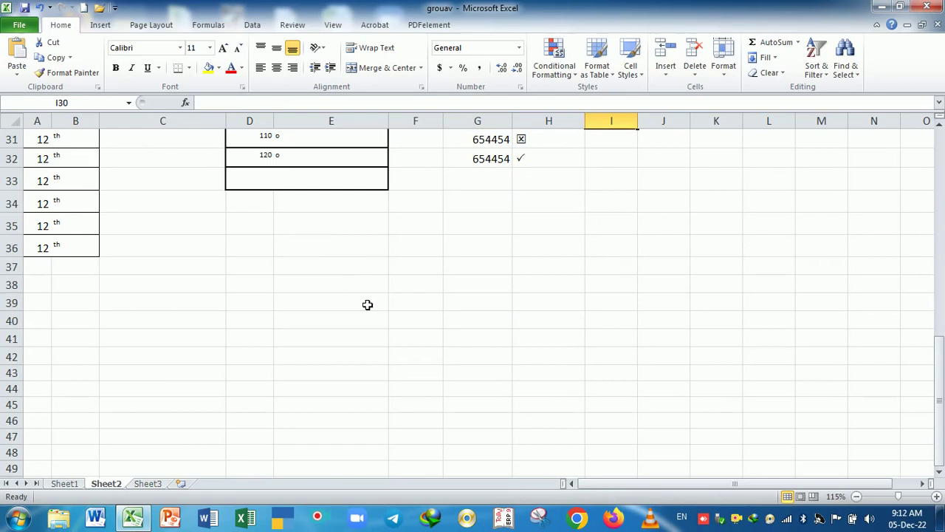
click(346, 254)
text(Oper)
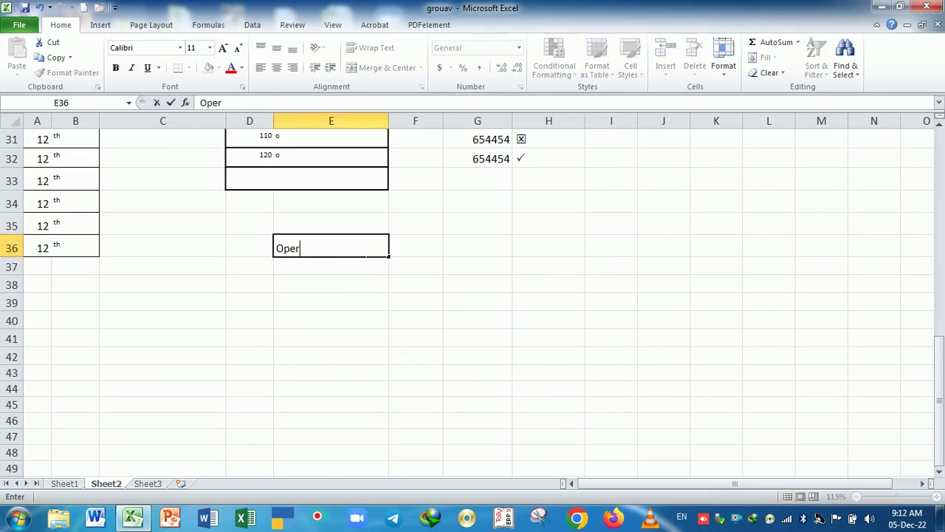
text(artor)
key(BackSpace)
key(BackSpace)
key(BackSpace)
text(tor)
key(Return)
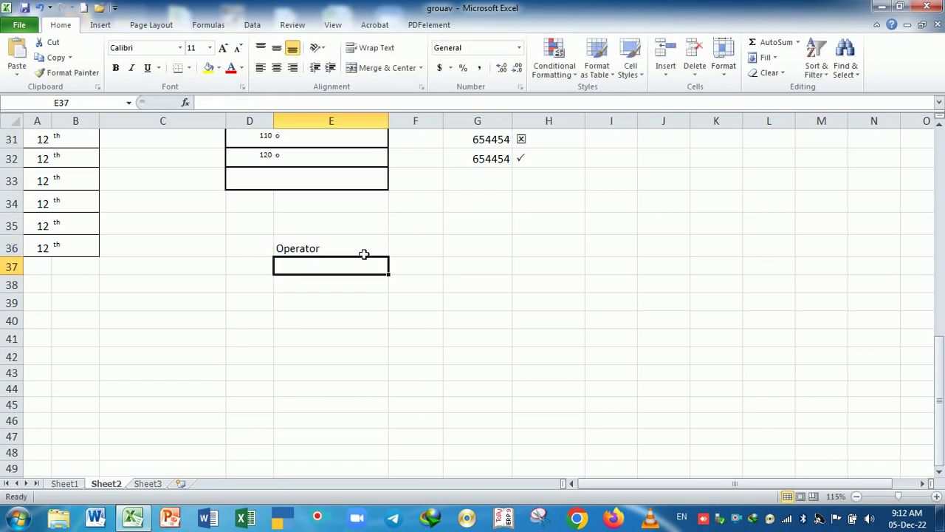
- List the operators +, - and * in E37:E39
text(+)
key(Return)
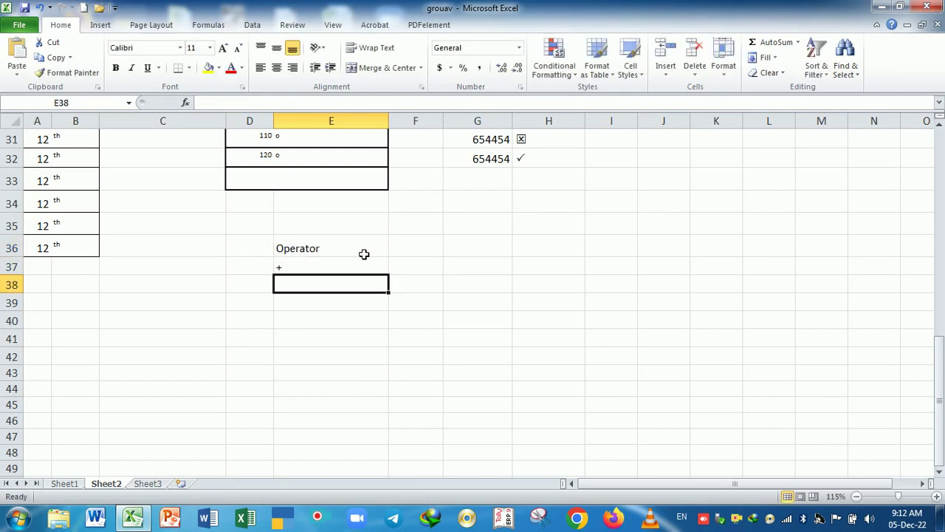
text(-)
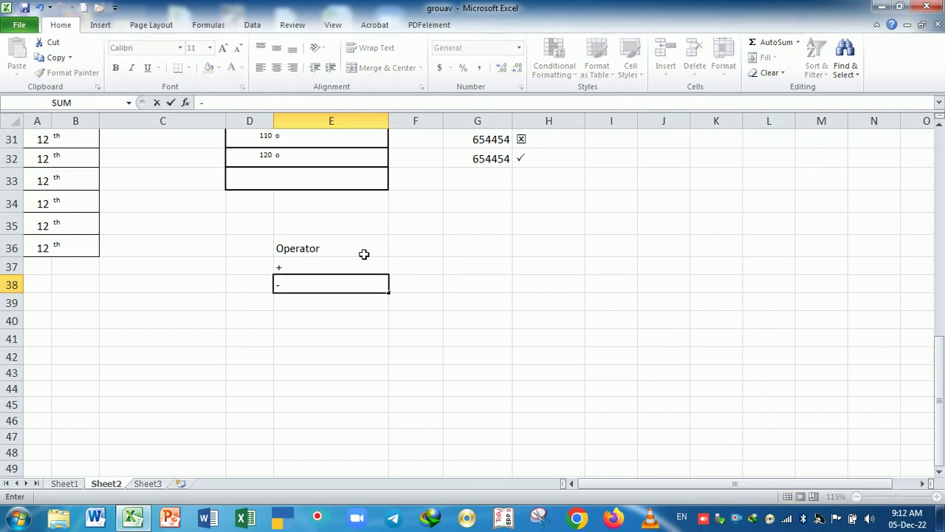
key(Return)
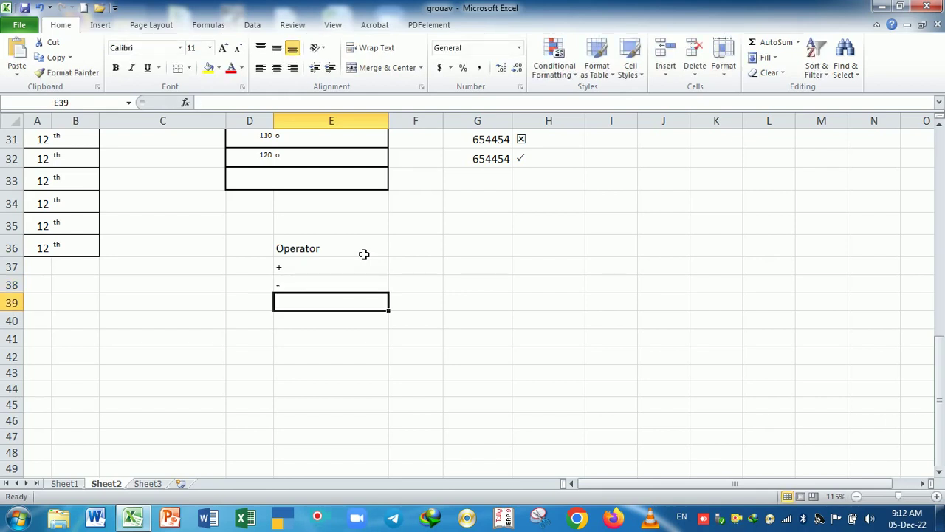
text(*)
key(Return)
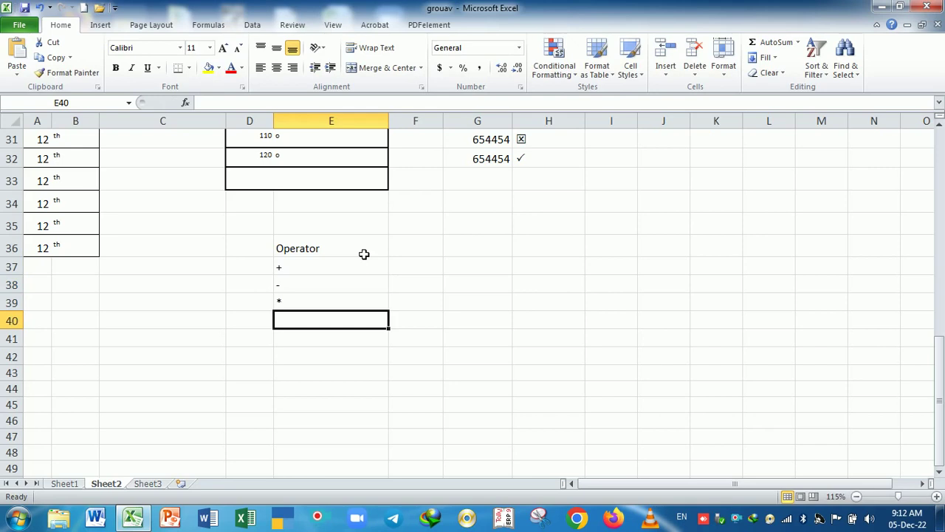
key(alt)
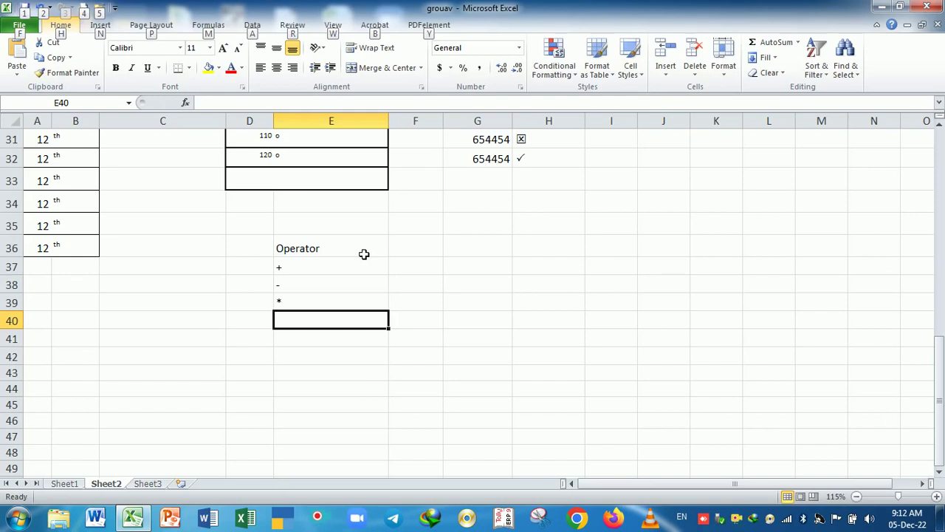
- Add the operators %, ^ and = in E40:E42
drag(405, 375, 363, 347)
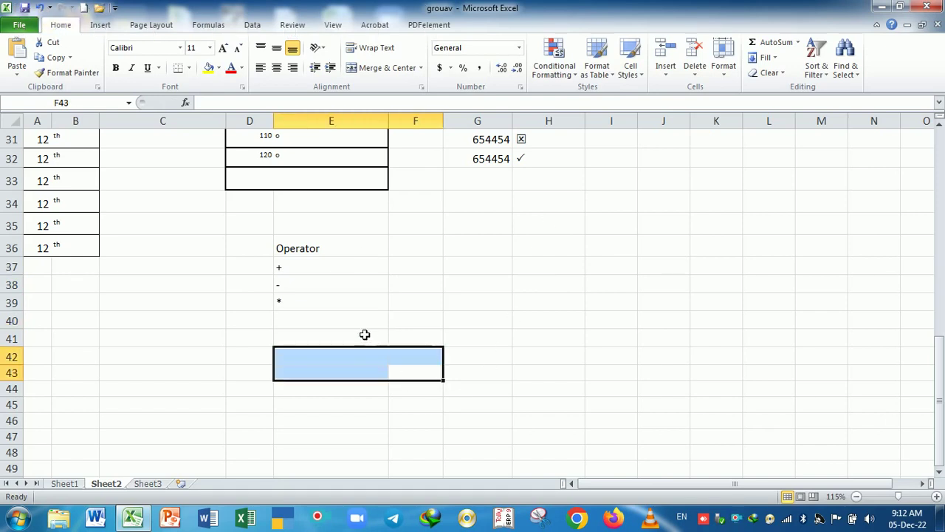
click(362, 325)
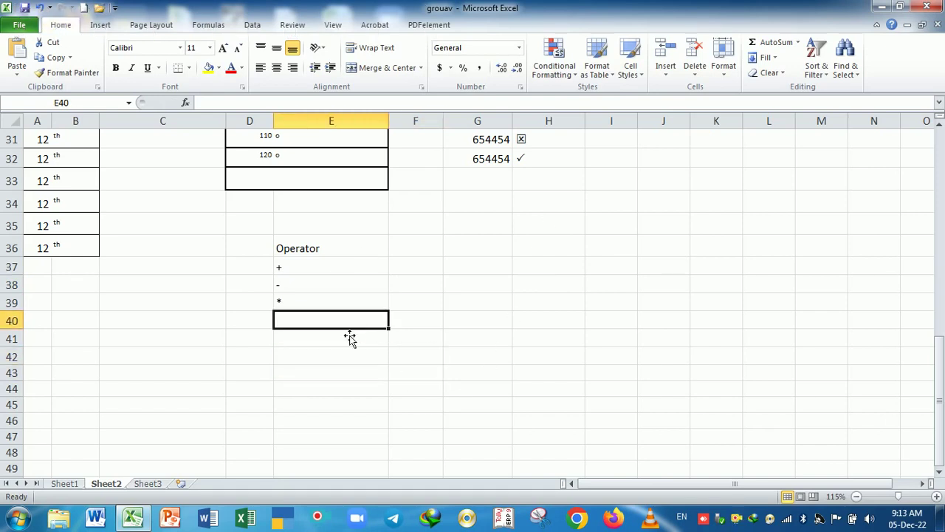
text(%)
key(Return)
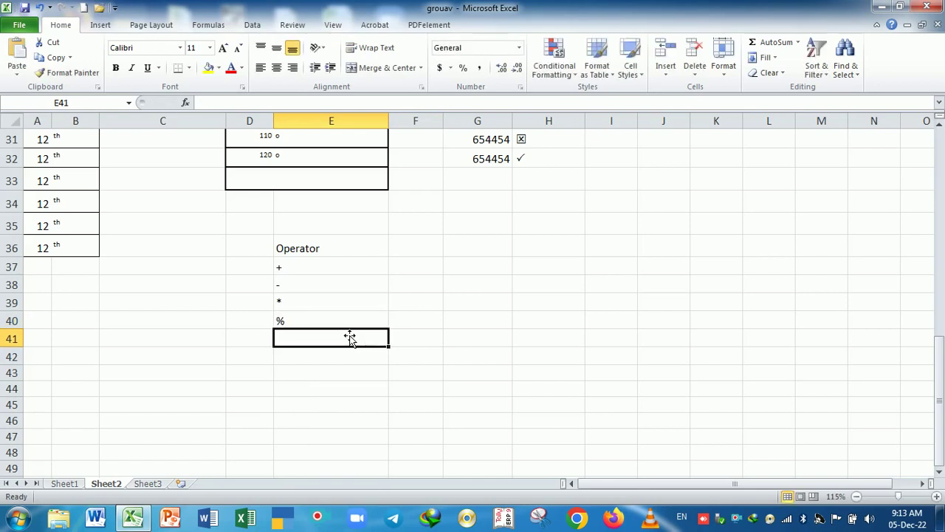
text(^)
key(Return)
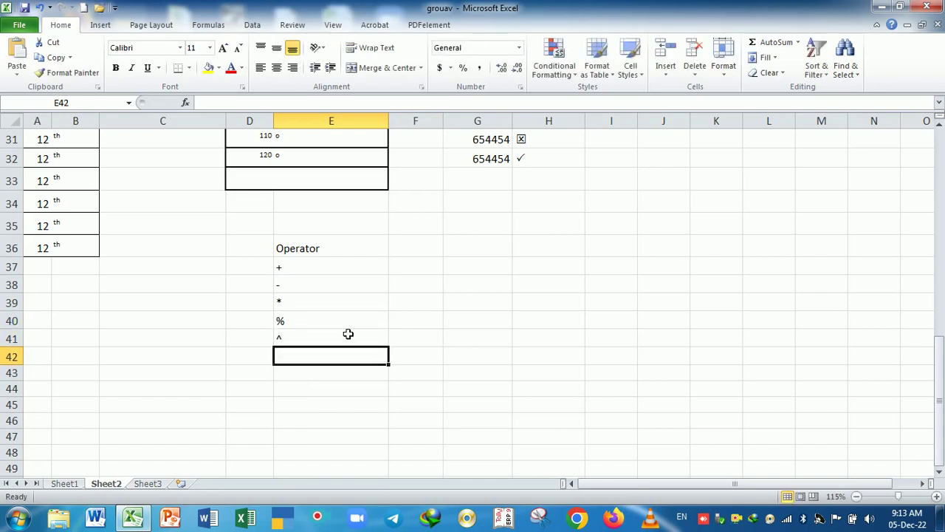
text(=)
key(Return)
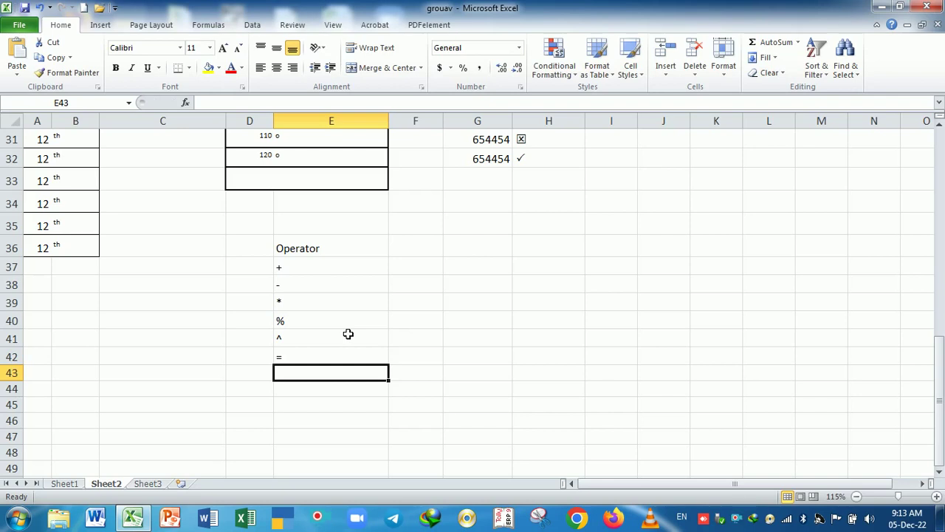
- Enter / as text ('/) in E43 and delete the duplicate / from E44
key(Down)
key(Up)
key(Up)
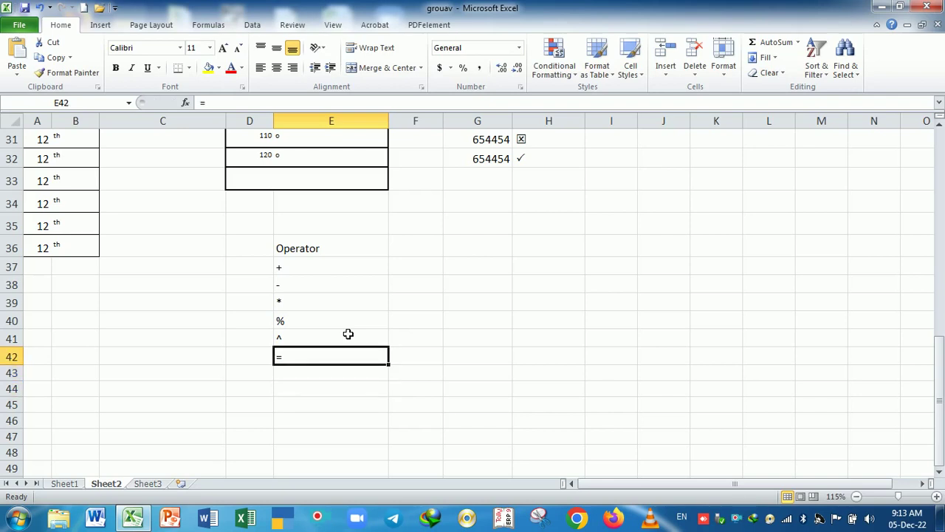
key(Down)
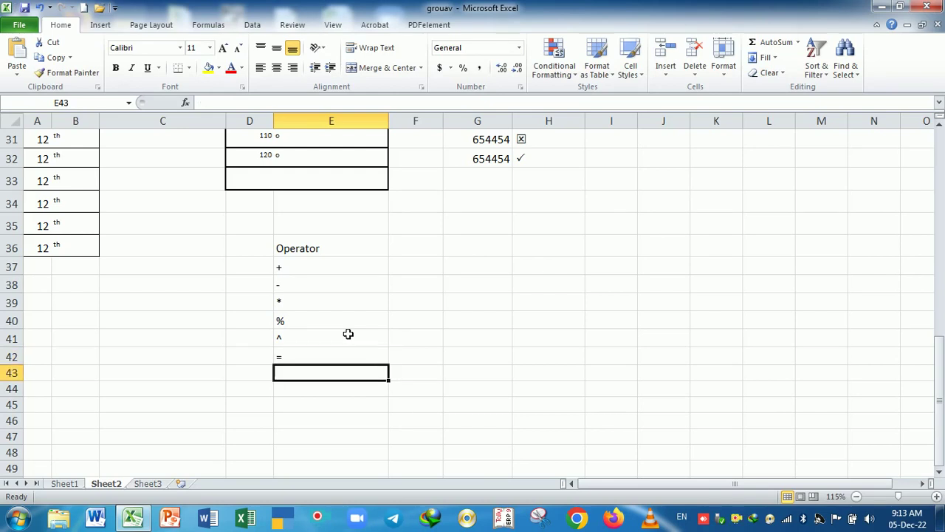
key(Up)
key(Up)
key(Down)
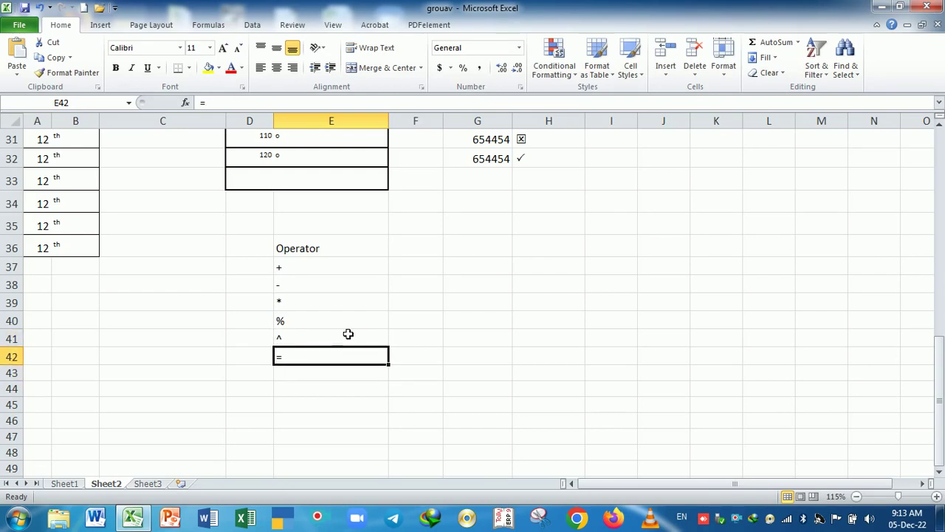
key(Down)
text(')
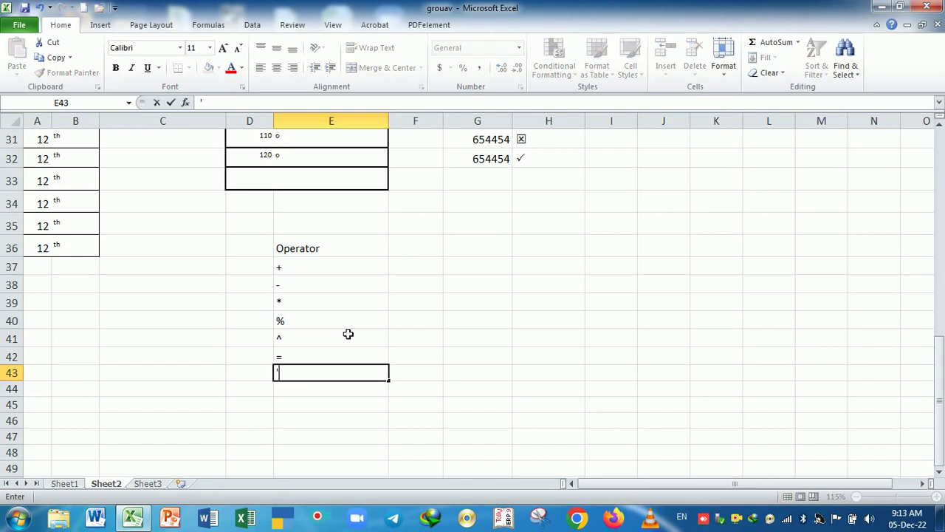
text(/)
key(Return)
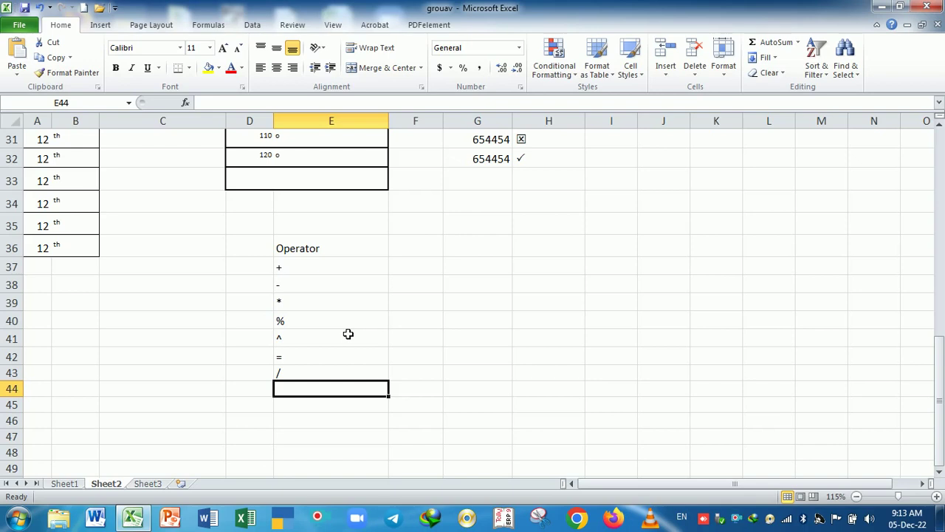
key(alt)
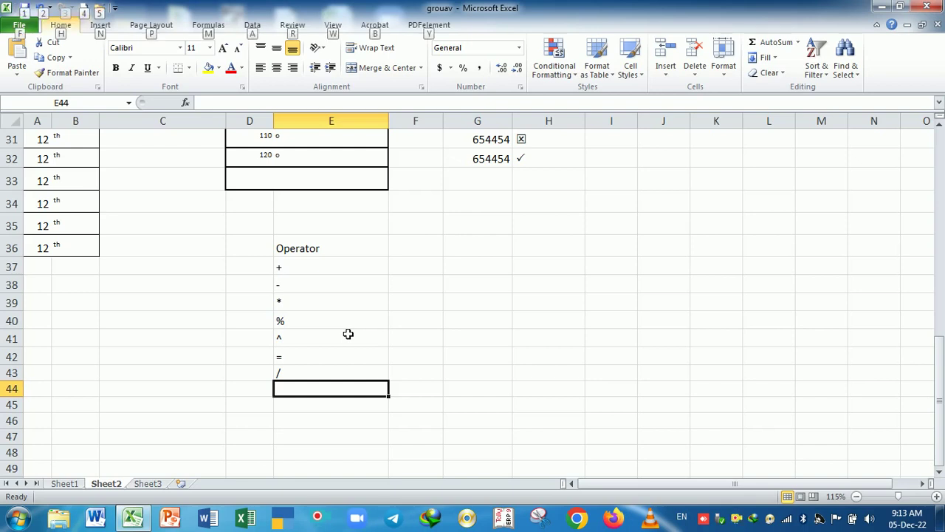
click(344, 394)
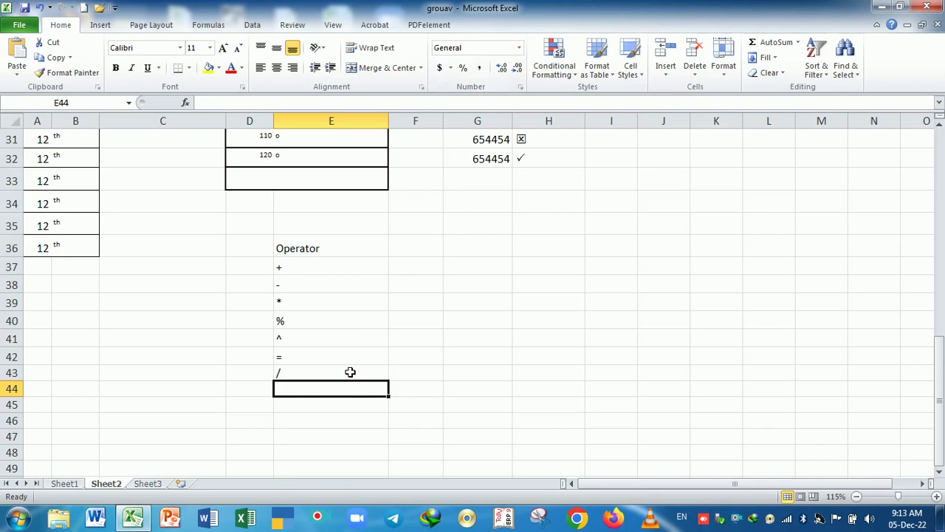
text(')
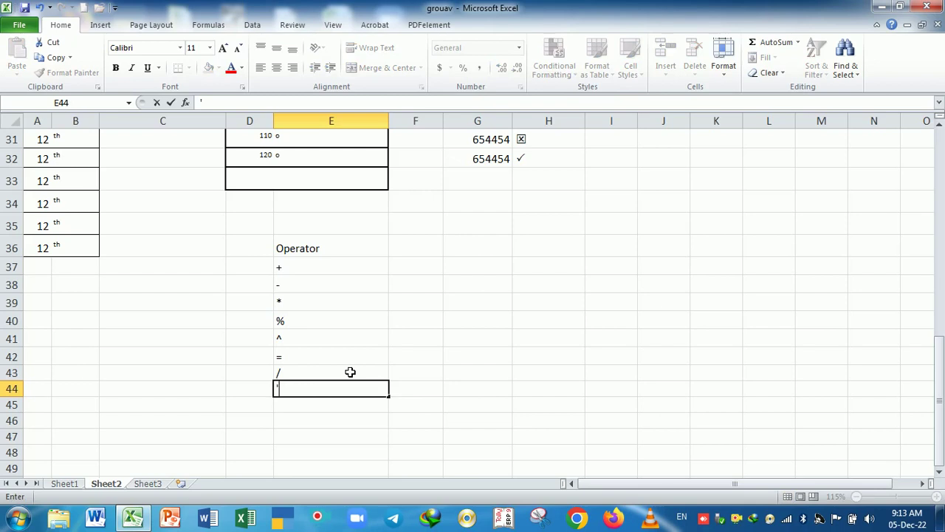
text(/)
key(Return)
key(Up)
key(Delete)
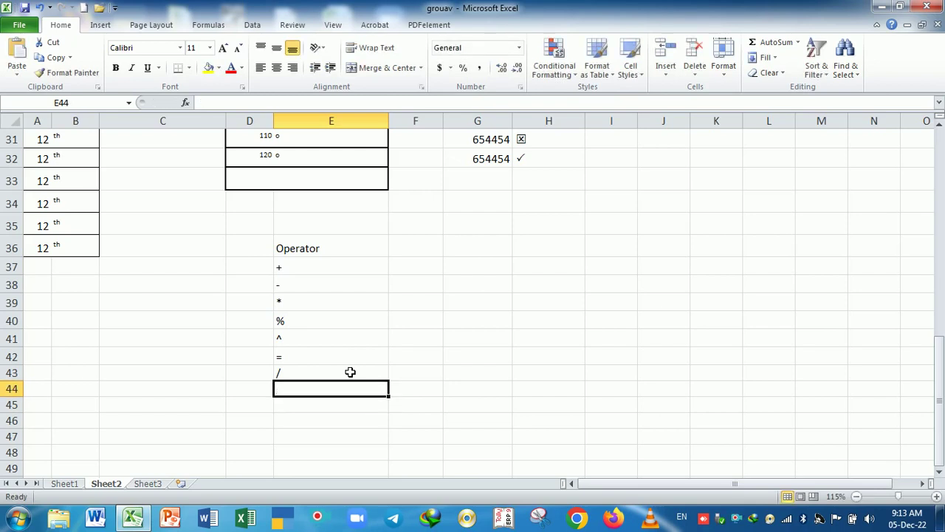
key(Down)
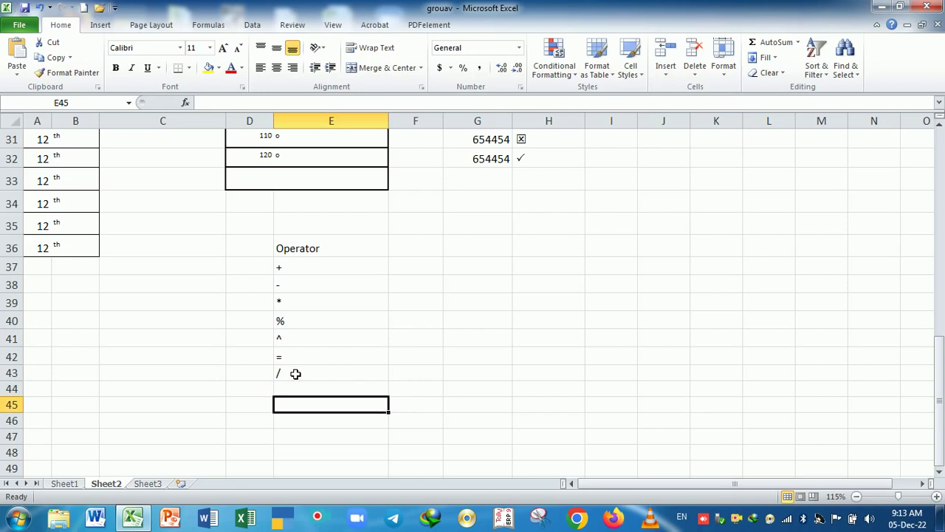
- Move the Operator list from E36:E43 to C38:C45
scroll(392, 378, up, 1)
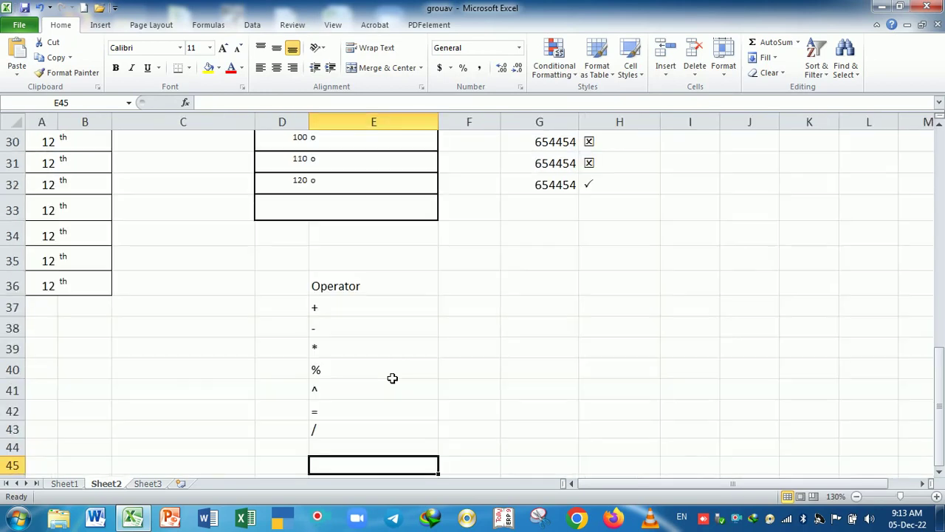
scroll(391, 372, down, 1)
drag(364, 225, 371, 370)
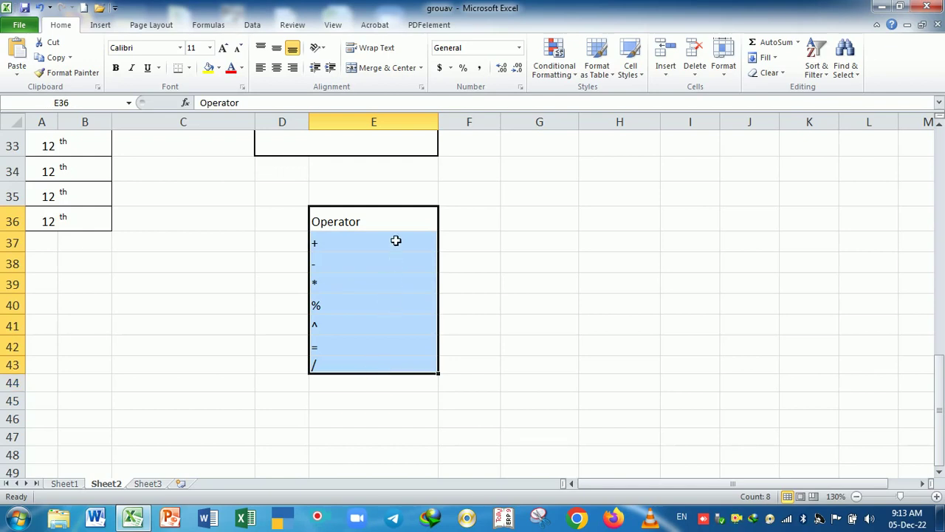
drag(392, 213, 203, 269)
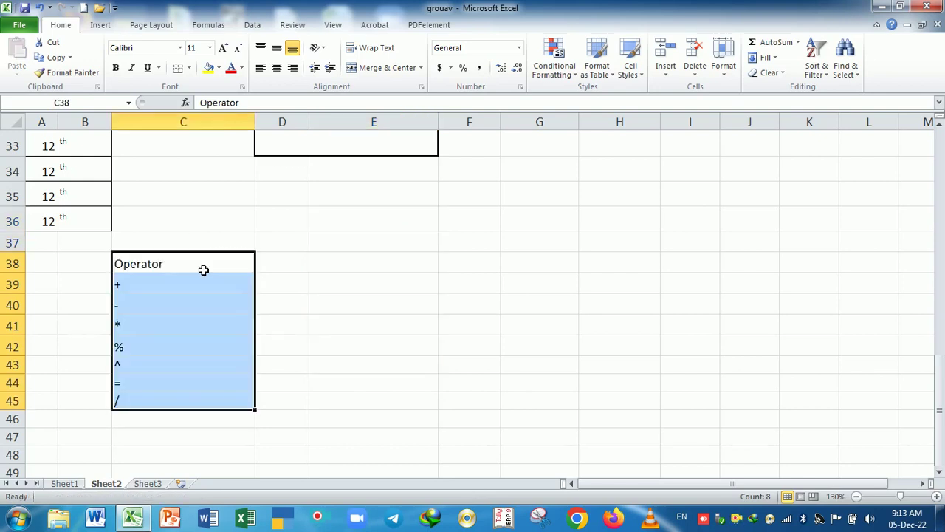
- Make the Operator list bold at font size 16
click(224, 48)
click(224, 48)
click(225, 49)
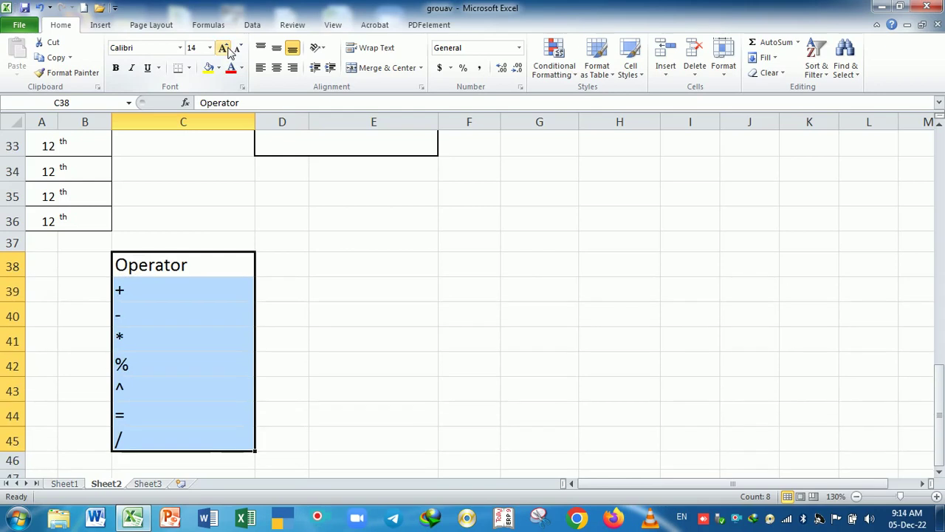
click(116, 68)
click(294, 312)
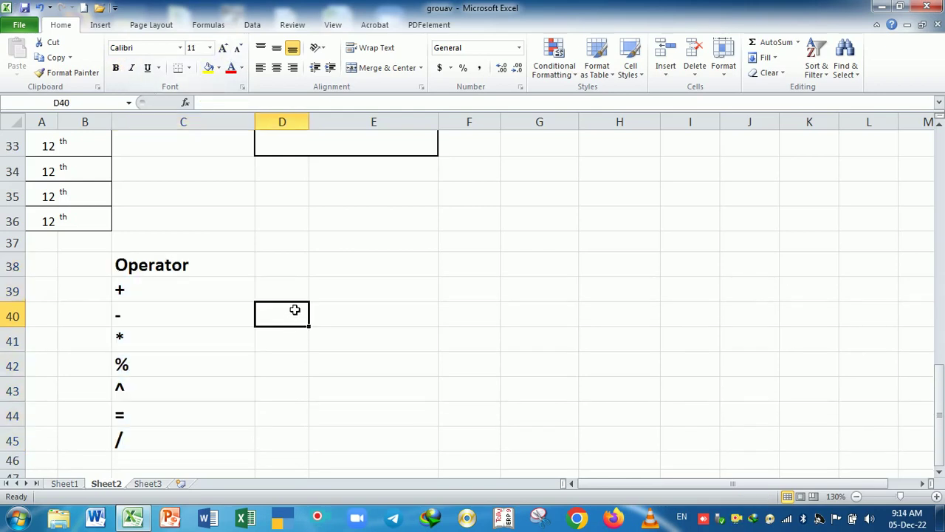
- Add a Number heading in E38 with 50 and 60 beside the + and - operators
click(342, 270)
text(Nu)
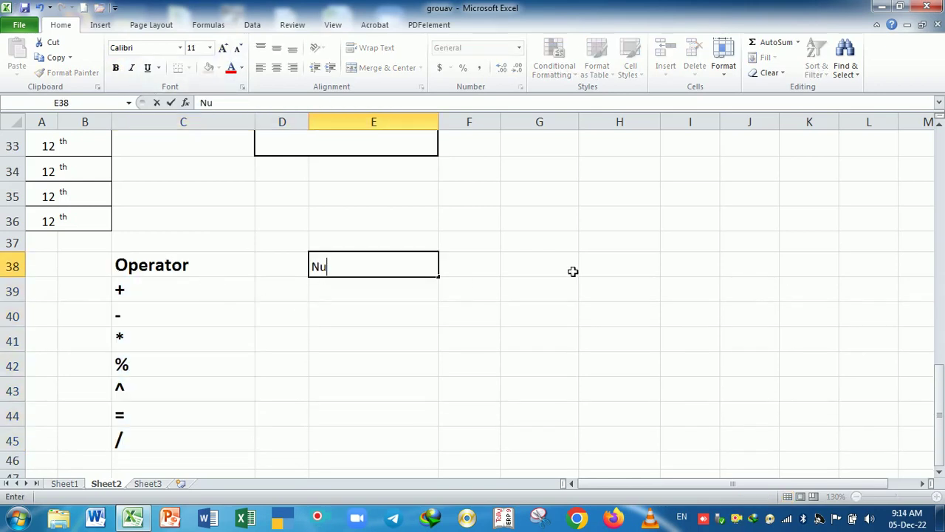
text(mber)
key(Return)
text(50)
key(Return)
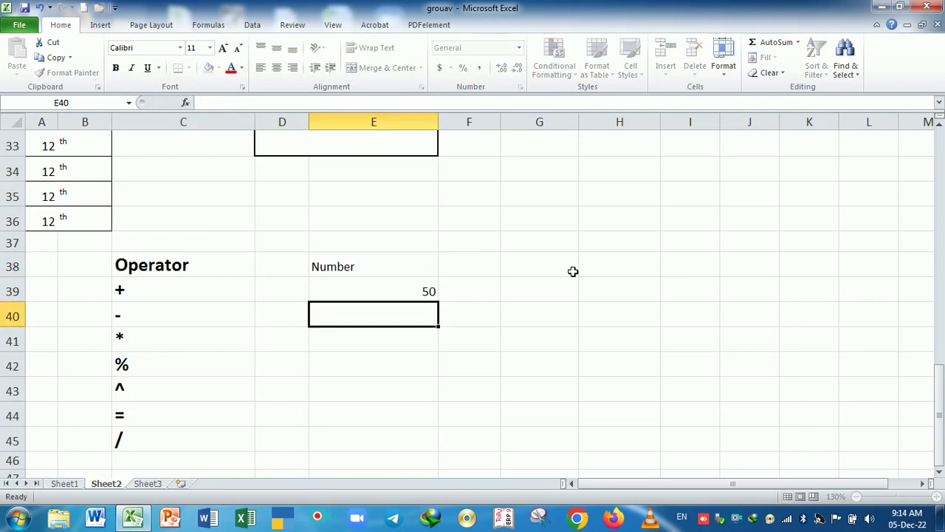
text(60)
key(Return)
- Continue the Number column with 80, 90, 1000 and 1000 down to E44
text(80)
key(Return)
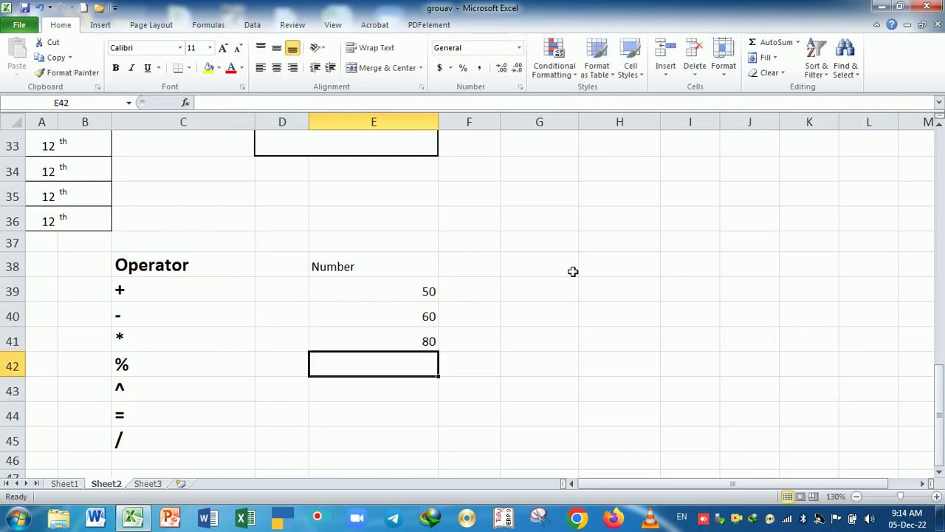
text(90)
key(Return)
text(1000)
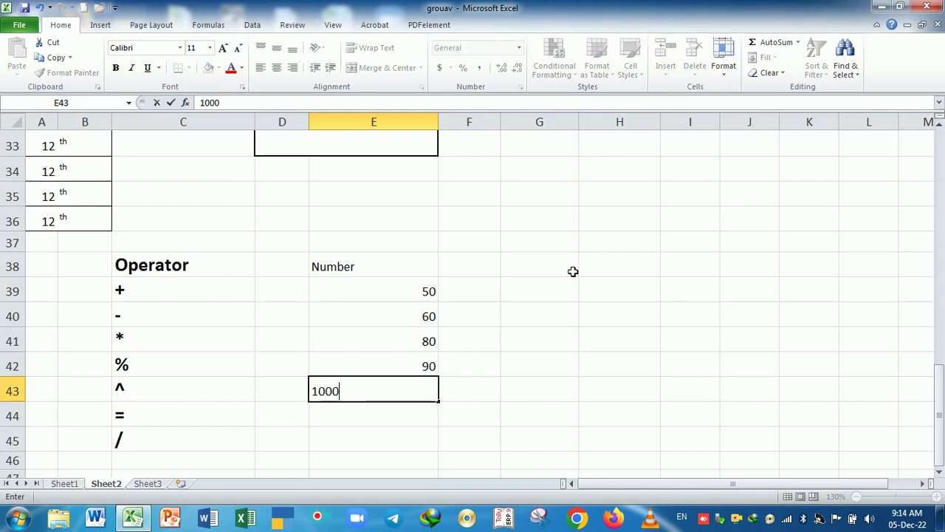
key(Return)
text(1000)
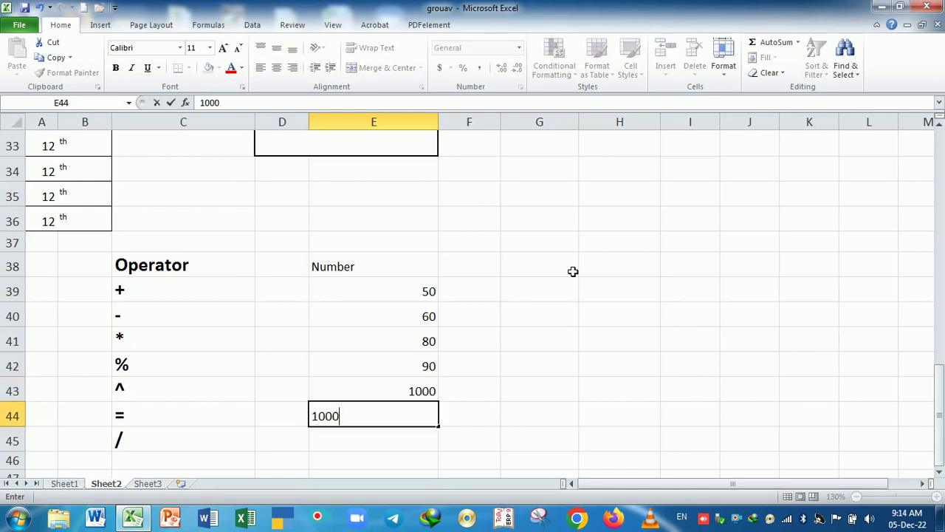
key(Return)
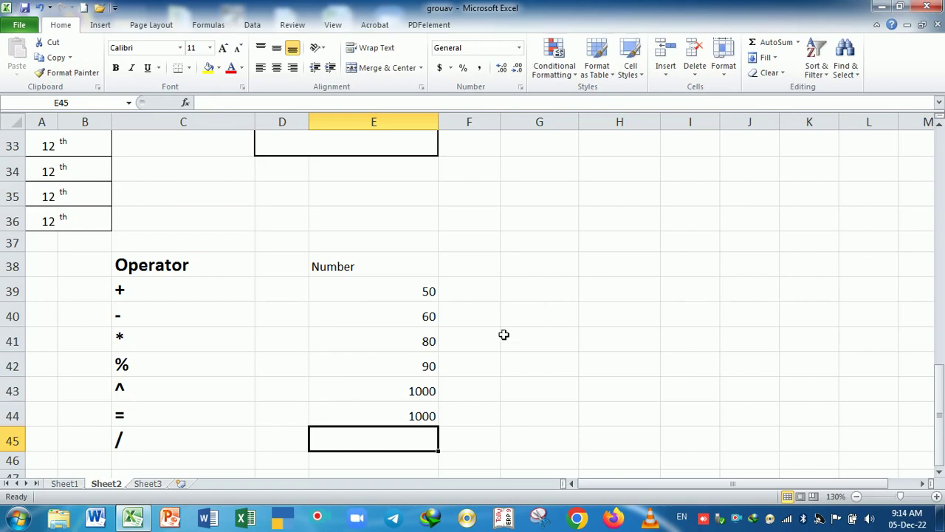
- Check the status bar sum of E39:E44 and start an = formula in G45
drag(398, 295, 403, 415)
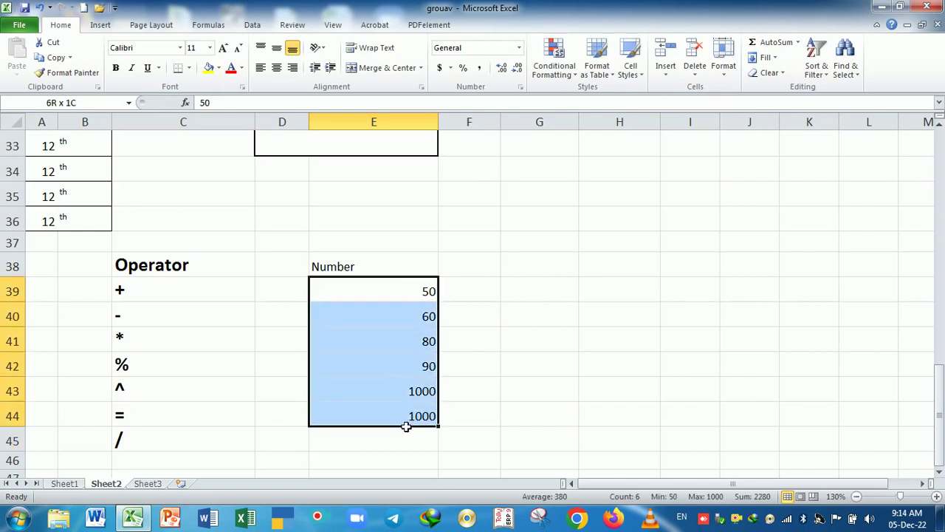
drag(386, 299, 405, 416)
click(521, 448)
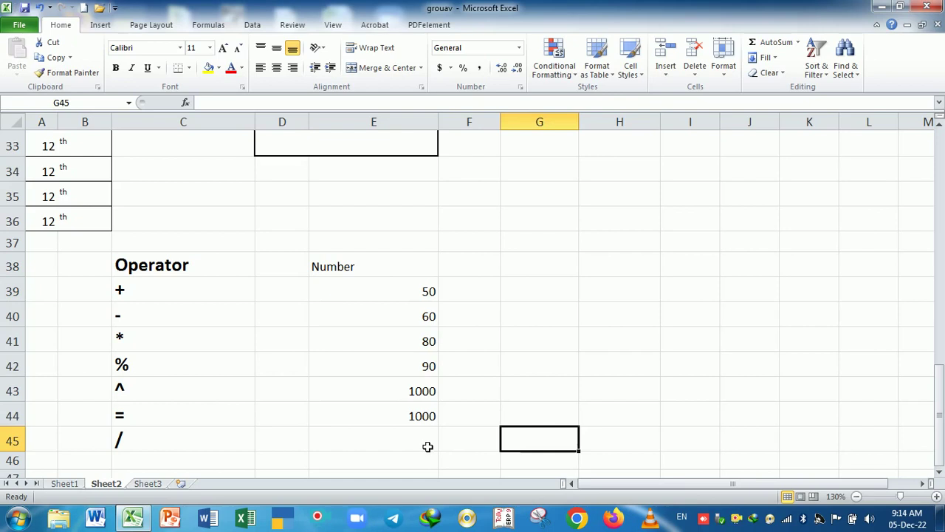
click(427, 445)
click(533, 446)
click(392, 445)
click(526, 450)
text(=)
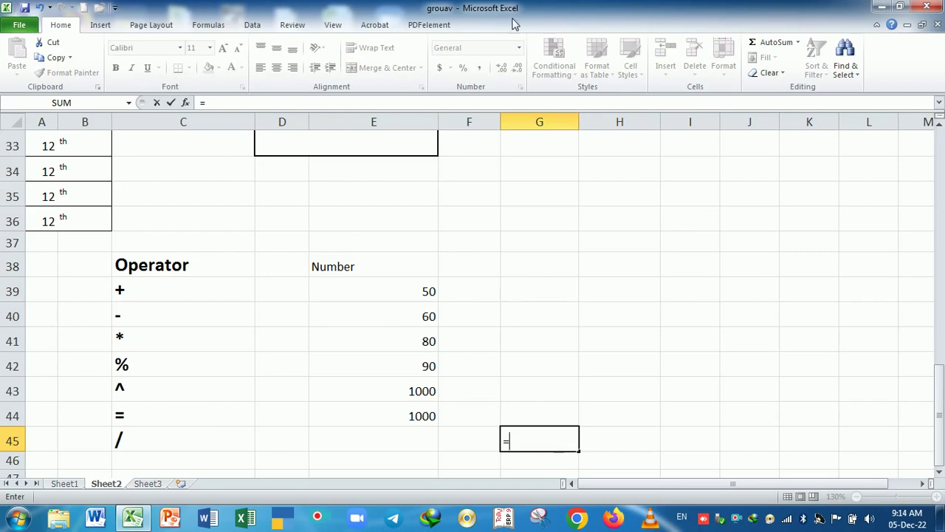
click(107, 31)
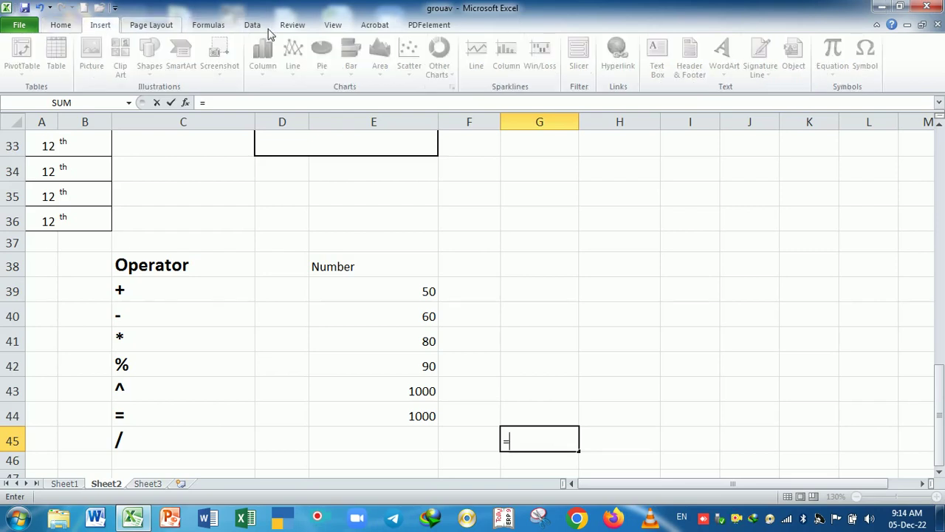
click(62, 29)
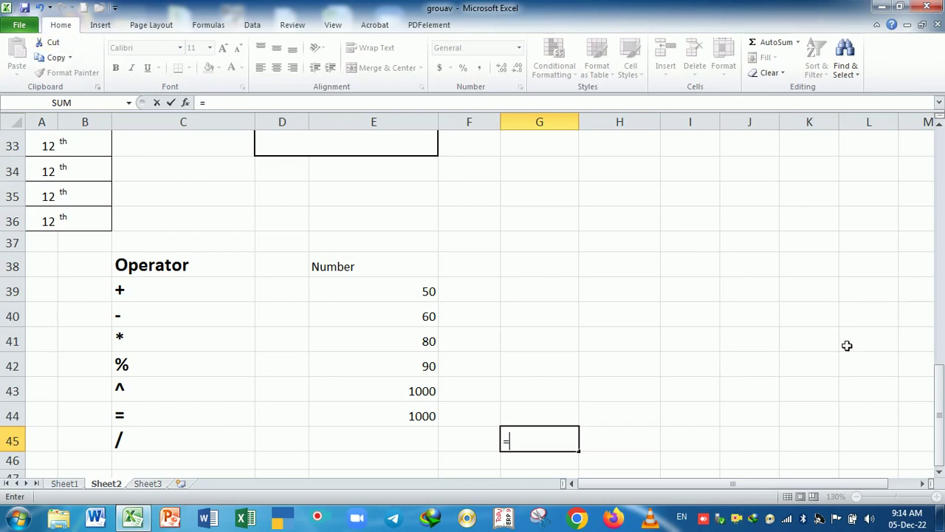
- Build =E39+E40+E41+E42+E43+E44 in G45 so it totals 2280
click(401, 298)
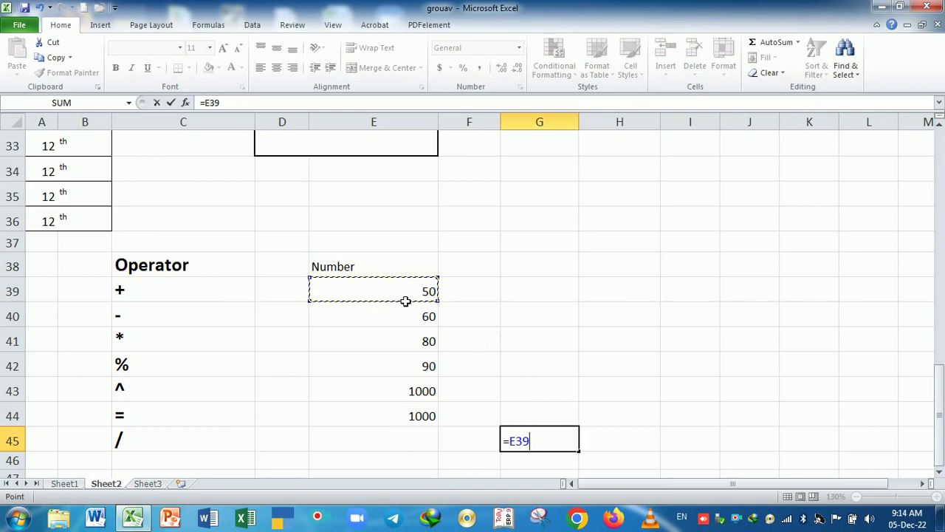
text(+)
click(390, 316)
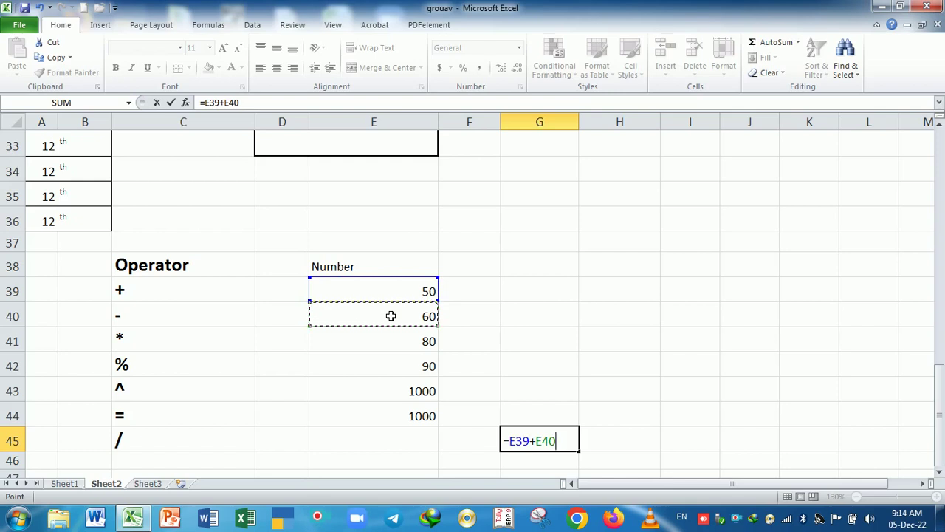
text(+)
click(417, 342)
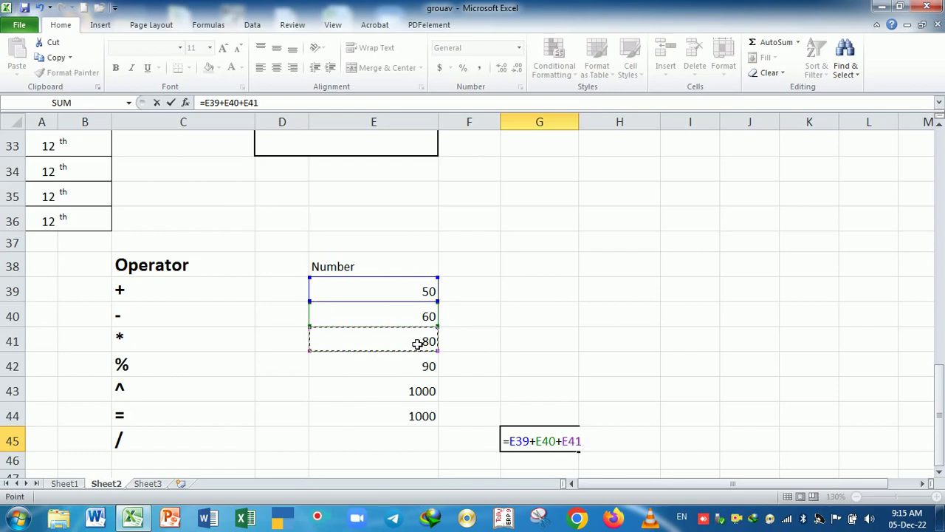
text(+)
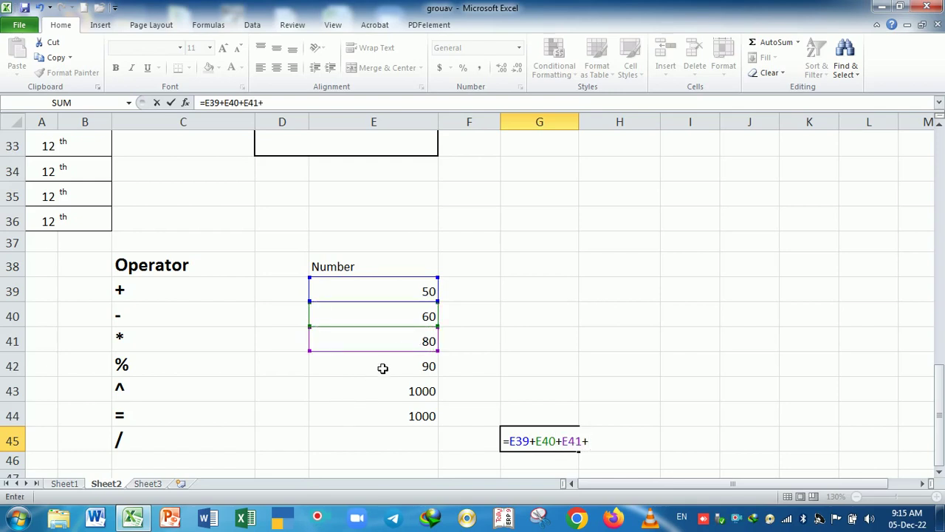
click(383, 366)
text(+)
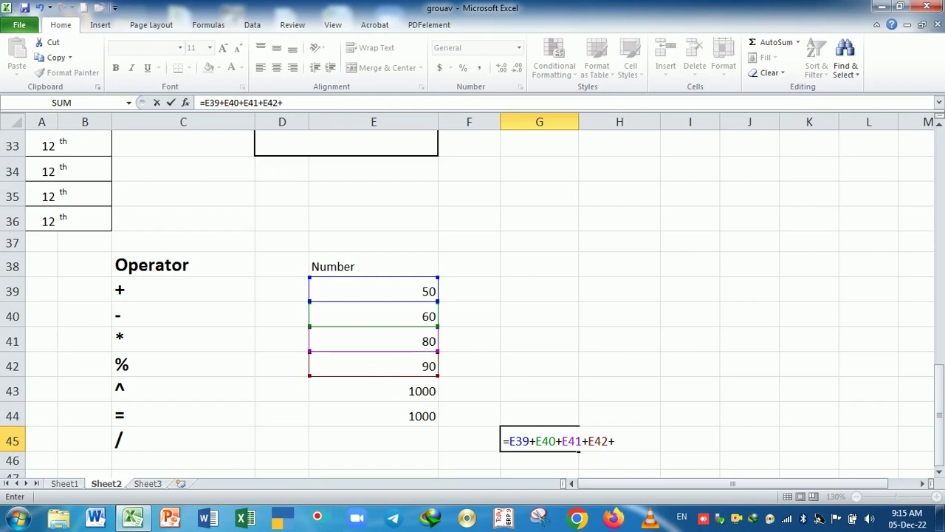
click(381, 391)
text(+)
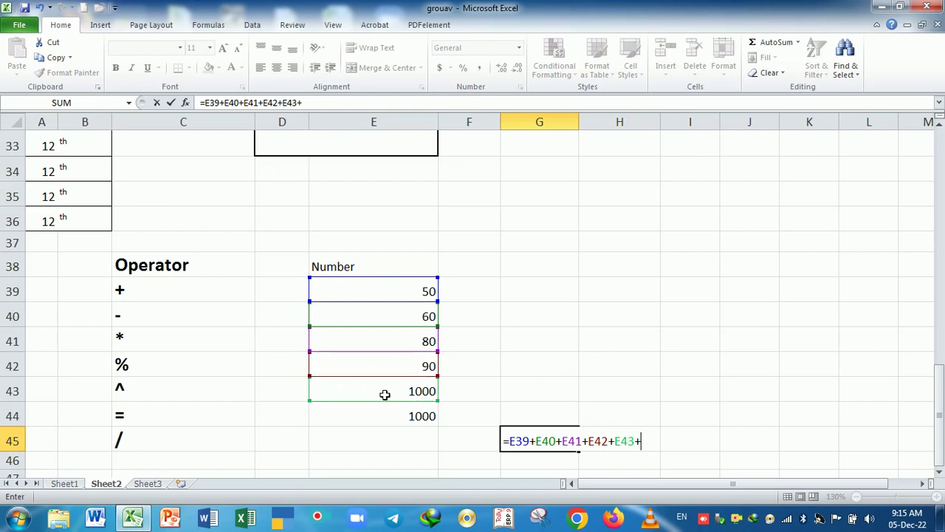
click(391, 418)
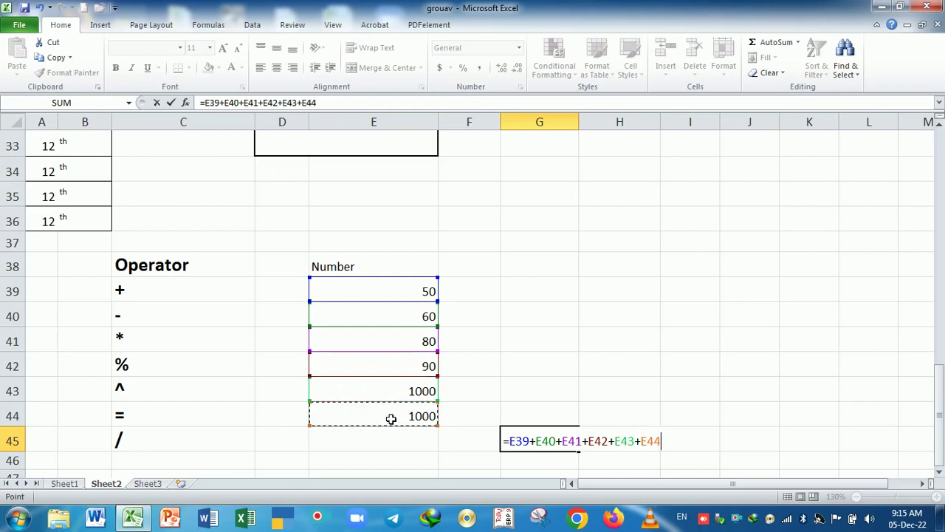
key(Return)
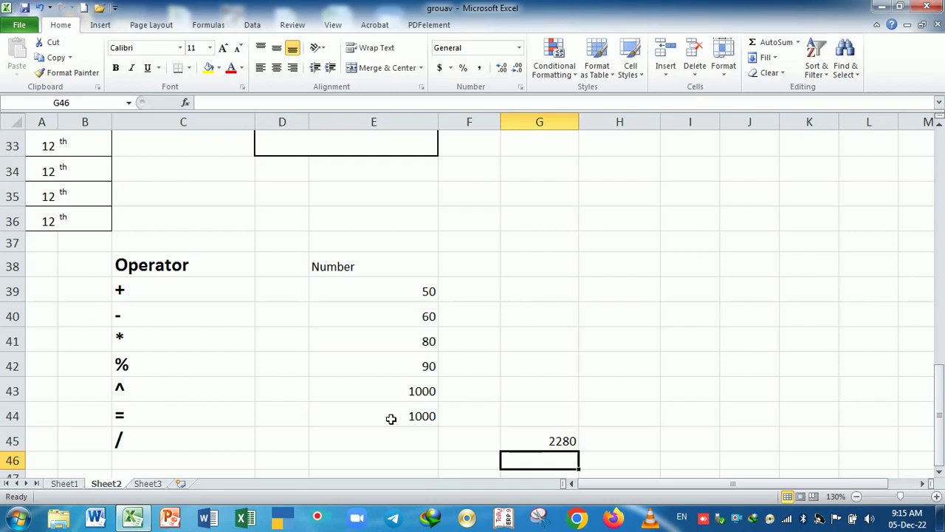
- Inspect the G45 sum formula, then move to cell G43 in the ^ row
key(Up)
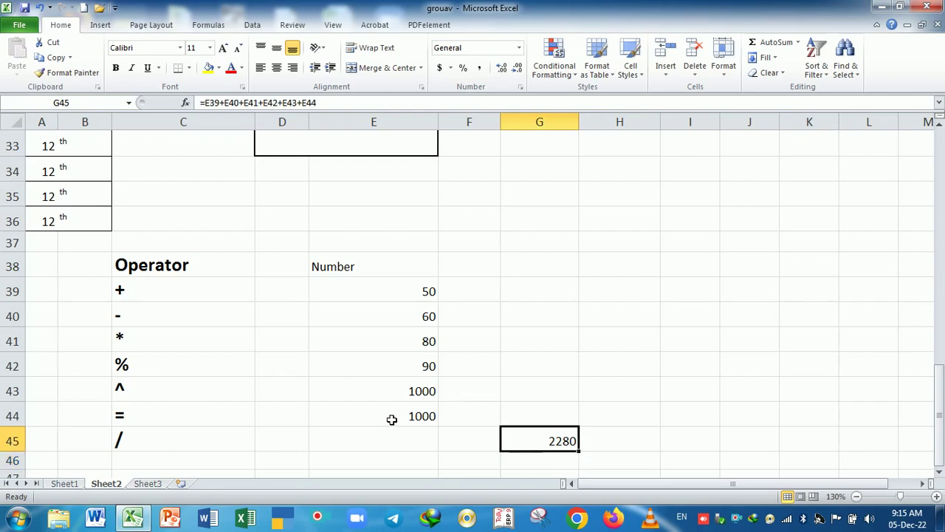
key(F2)
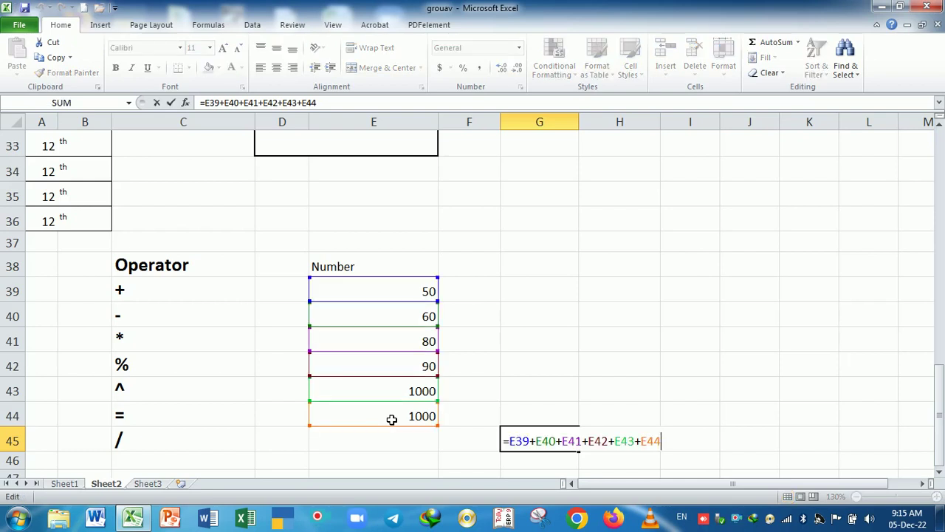
key(Return)
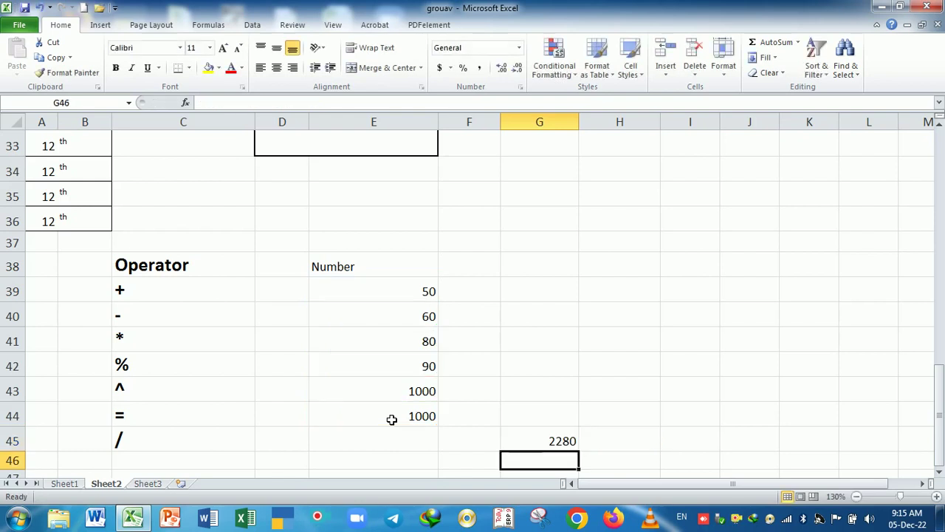
key(Up)
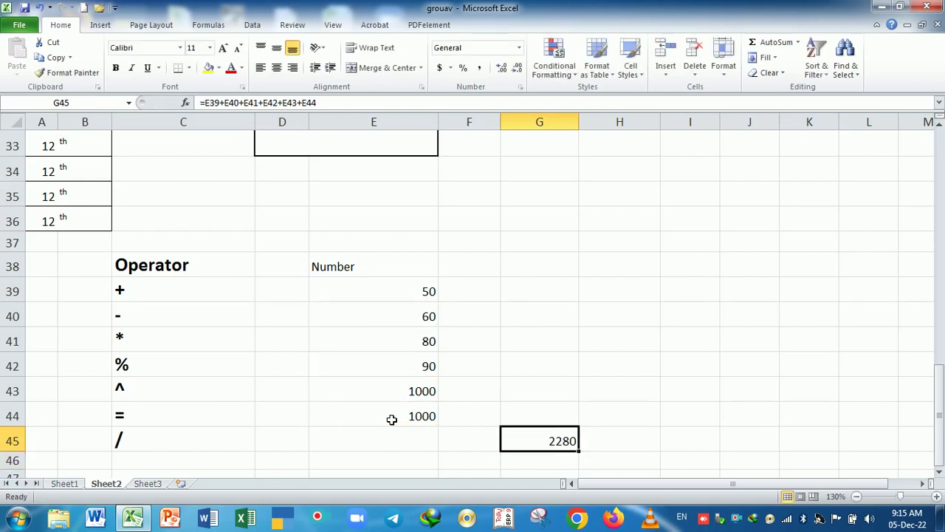
key(Up)
key(Up)
key(Down)
key(Down)
key(Up)
key(Left)
key(Left)
key(Up)
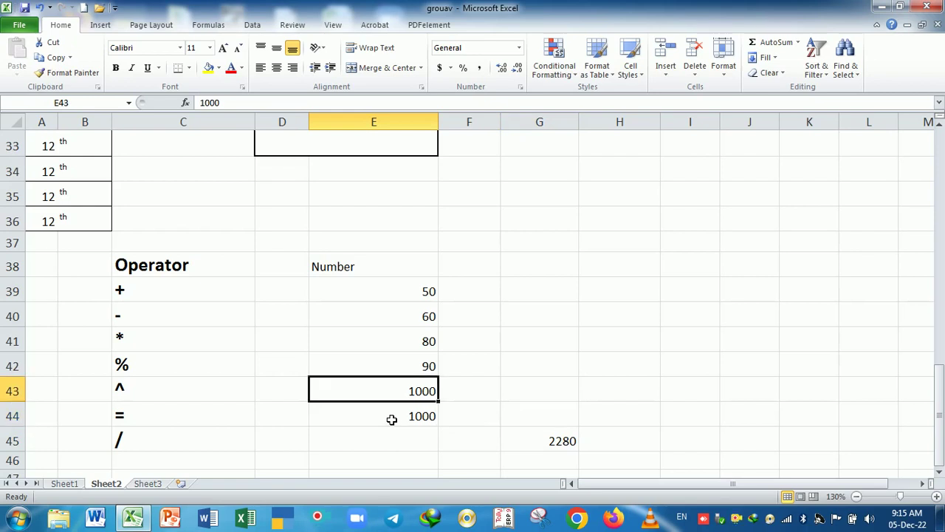
key(Right)
key(Right)
- Enter =G45+E43 in G43, giving 3280
text(=)
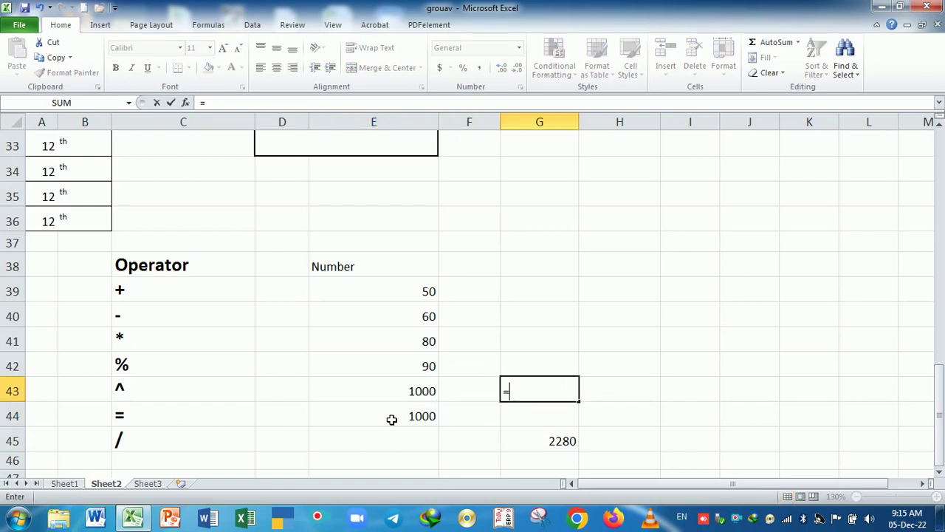
click(540, 441)
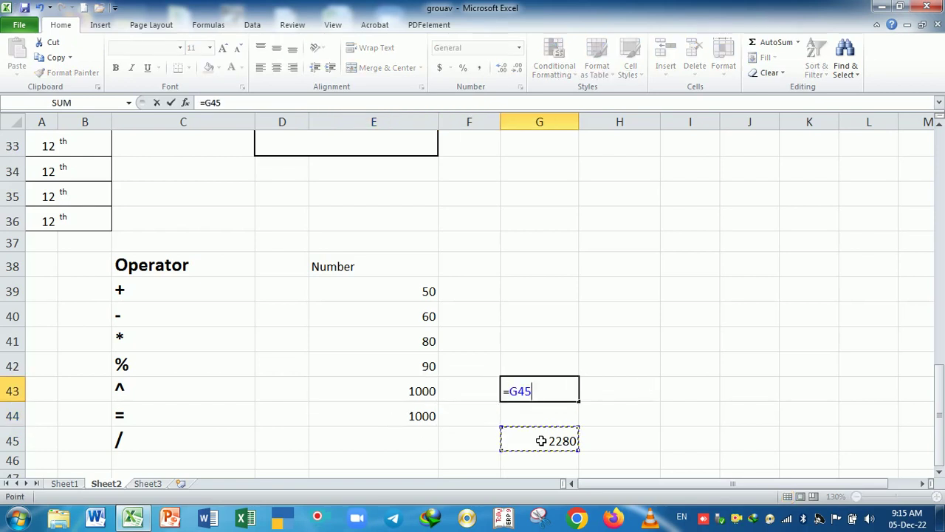
text(+)
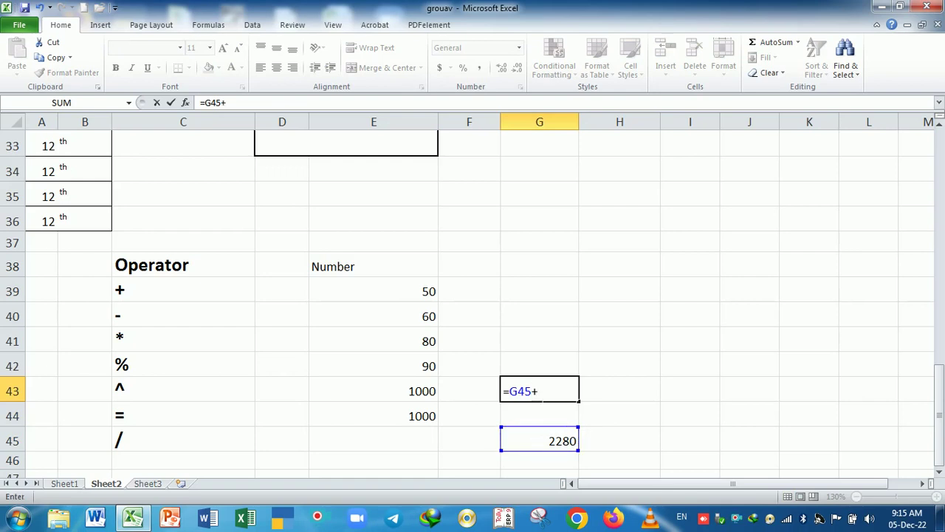
click(390, 398)
key(Return)
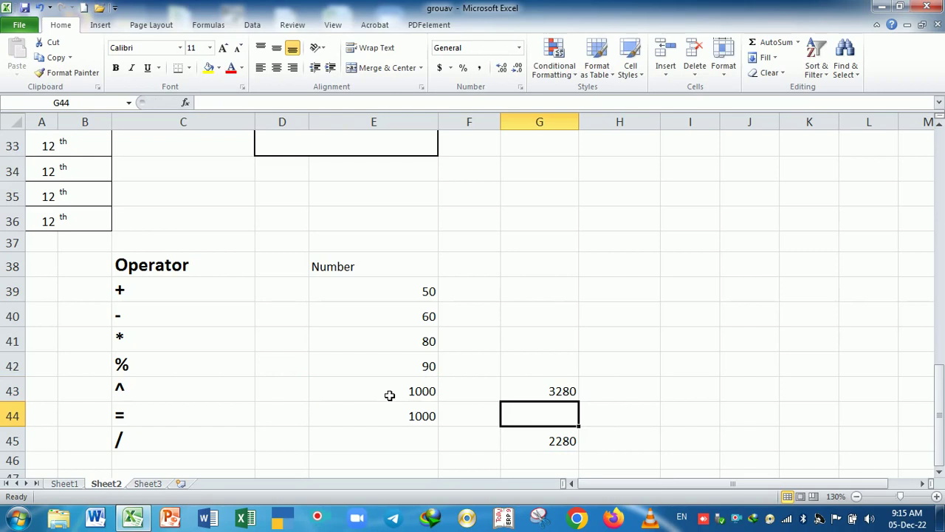
- Edit G43 to =(G45+E43)-G45 so it returns 1000
click(527, 396)
key(F2)
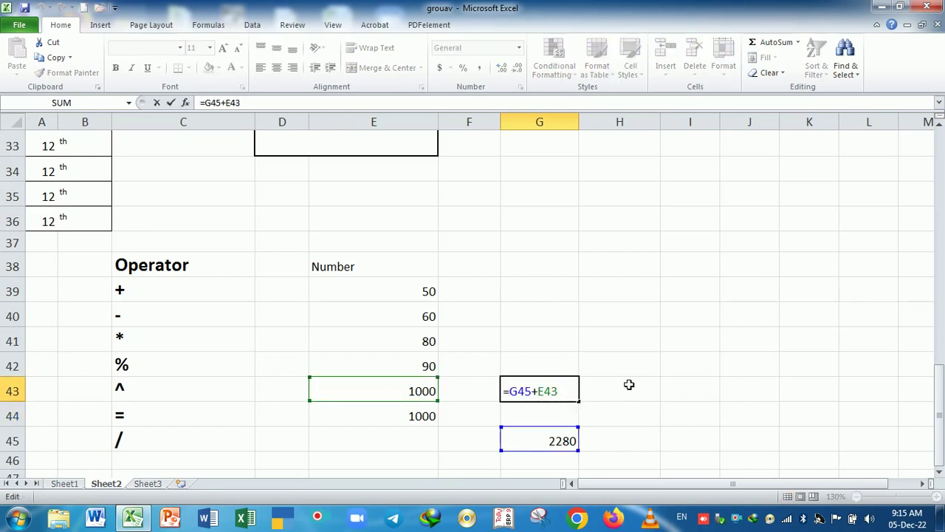
text())
click(510, 391)
text(()
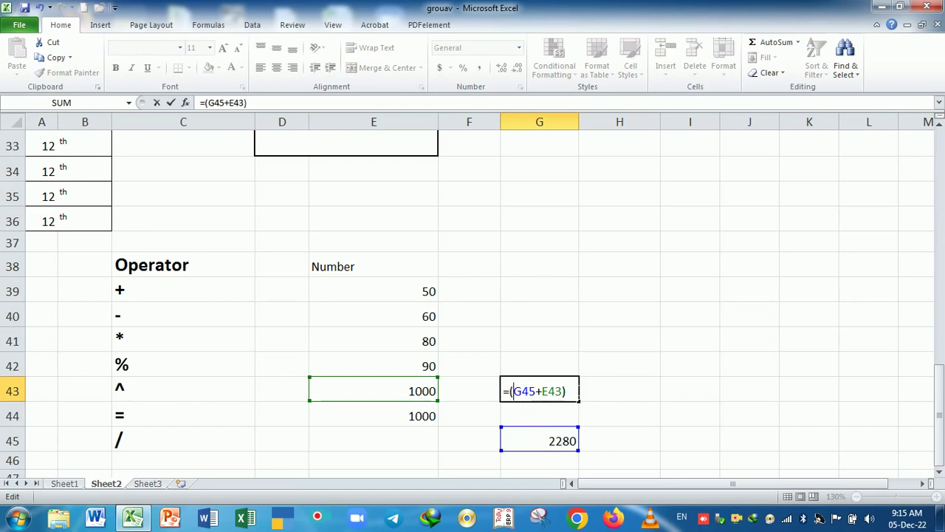
click(566, 391)
click(536, 448)
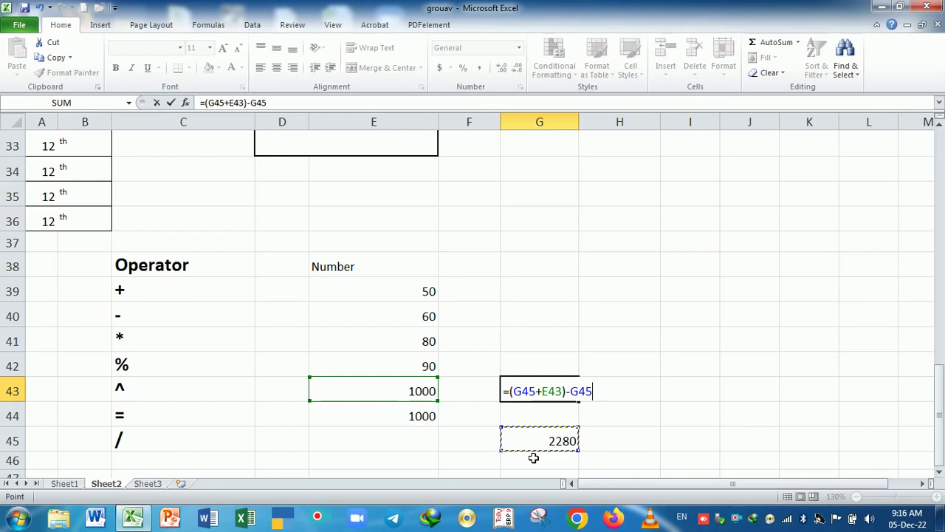
key(Return)
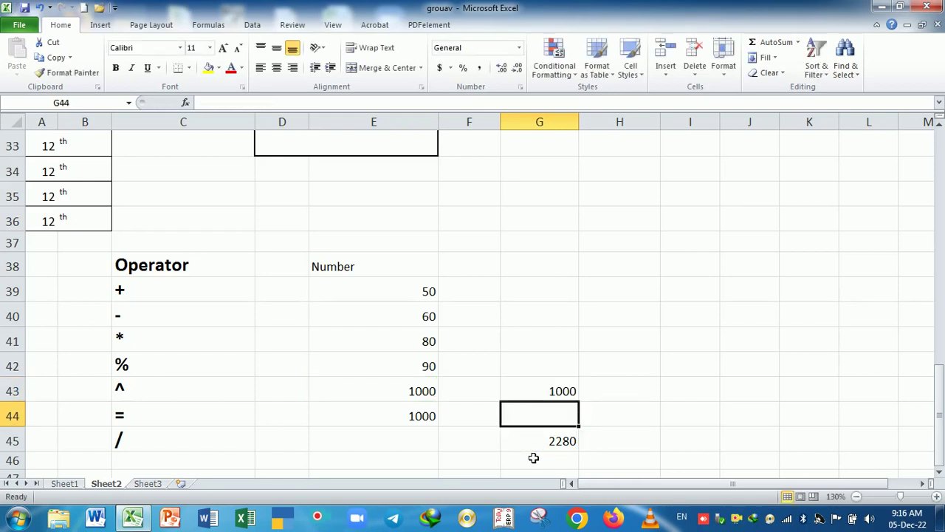
- Select E39:E44 so the status bar shows average, count, min, max and sum 2280
click(550, 440)
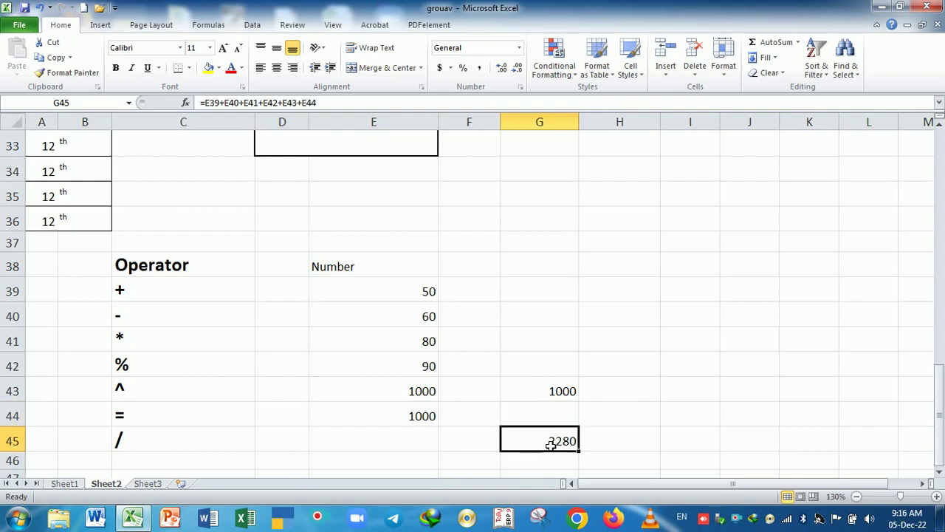
drag(410, 303, 412, 414)
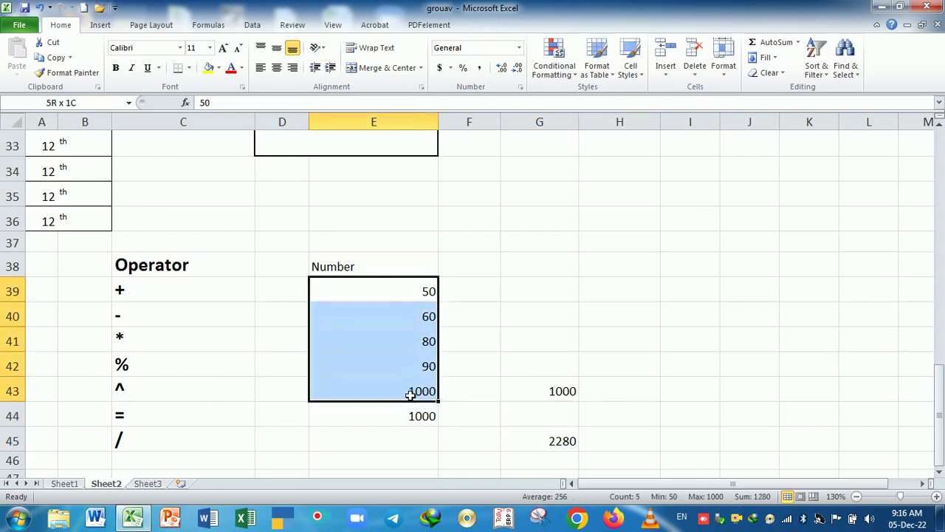
click(511, 276)
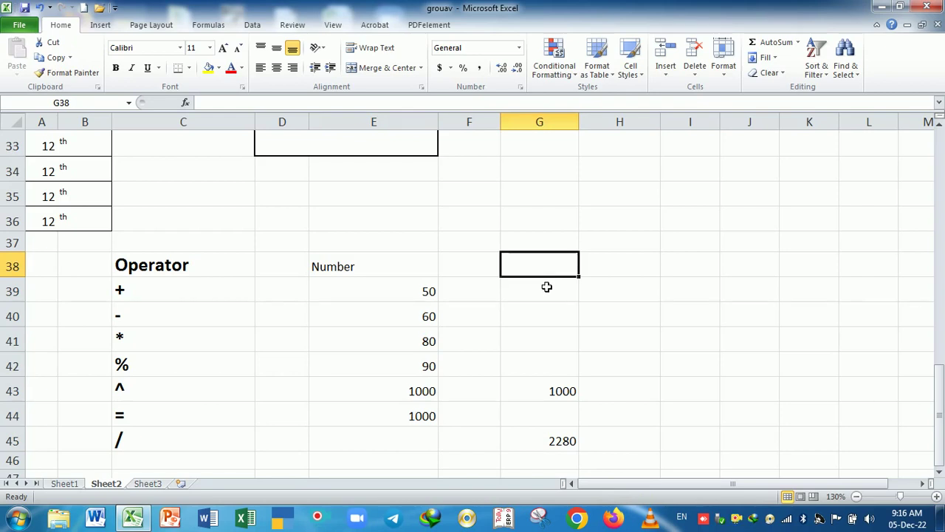
click(547, 300)
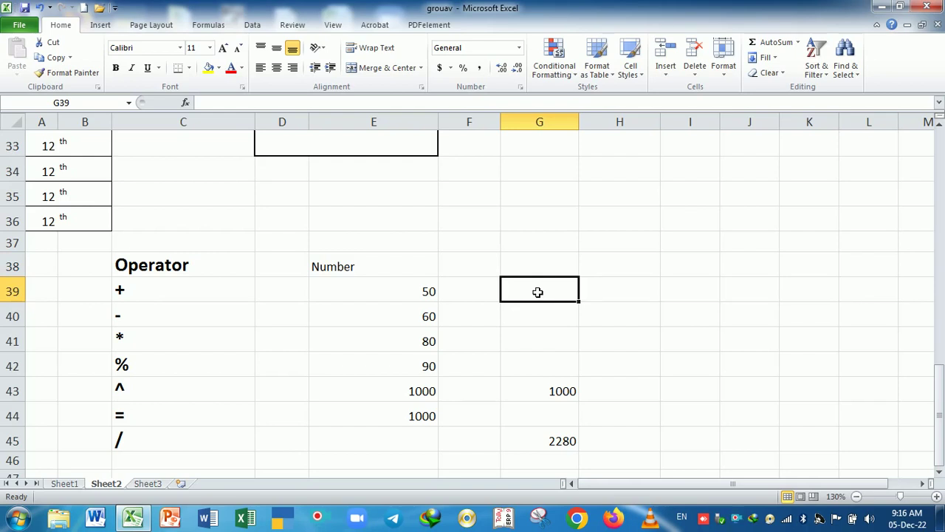
click(500, 326)
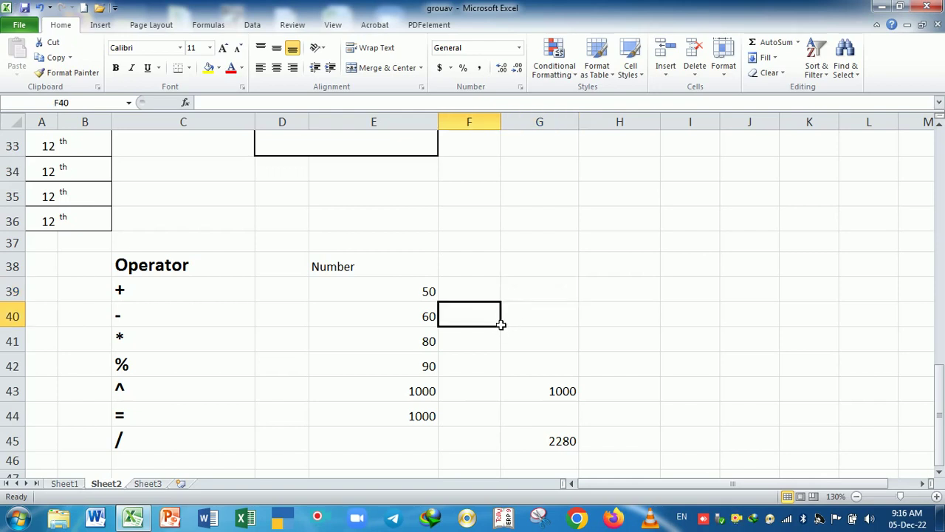
drag(401, 295, 410, 417)
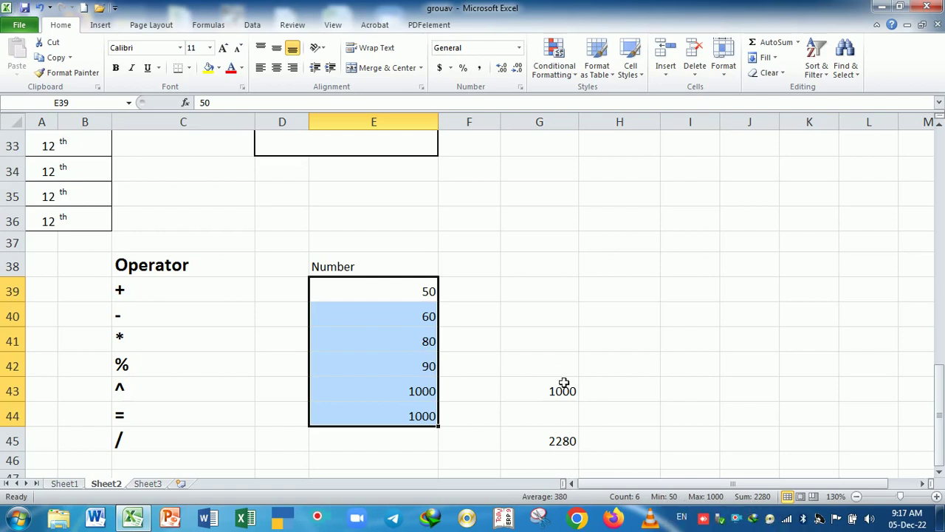
click(541, 365)
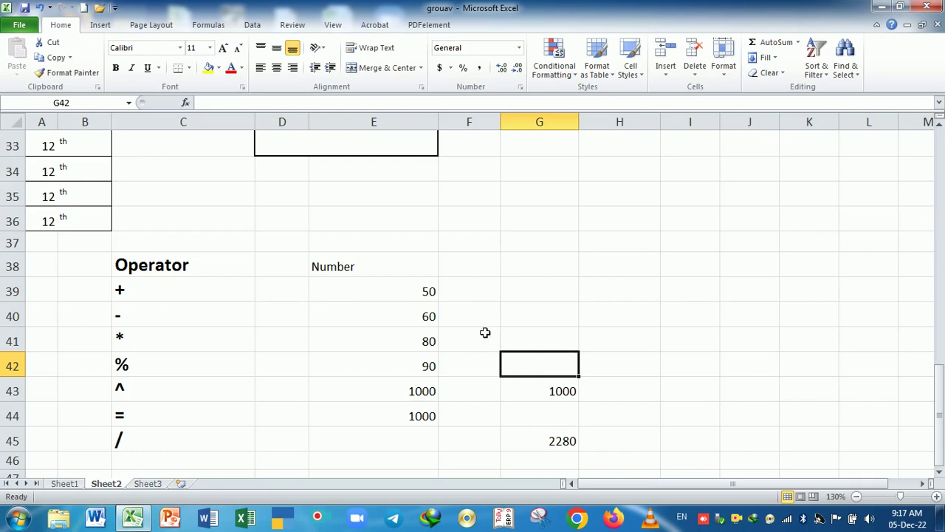
drag(414, 293, 410, 416)
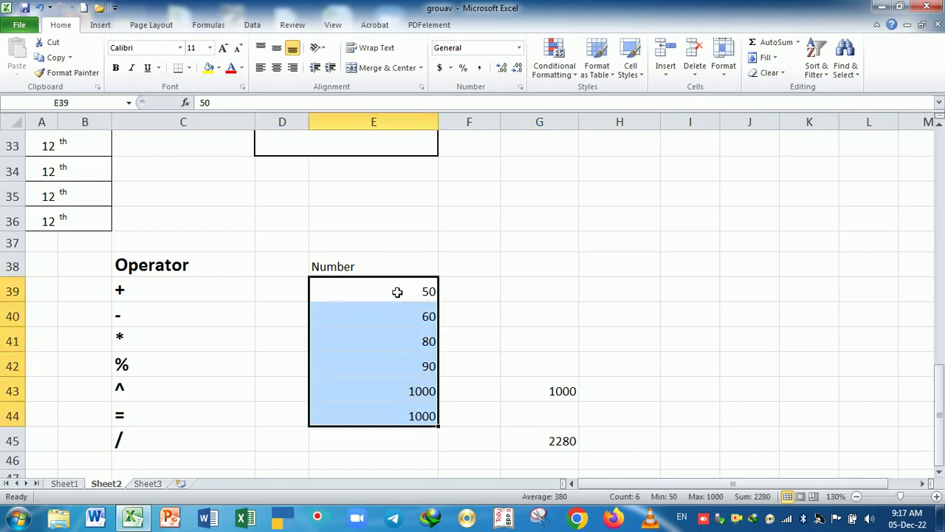
drag(401, 290, 406, 416)
click(488, 319)
mouse_move(419, 290)
mouse_down()
mouse_move(428, 340)
mouse_move(422, 424)
mouse_up()
drag(186, 289, 188, 440)
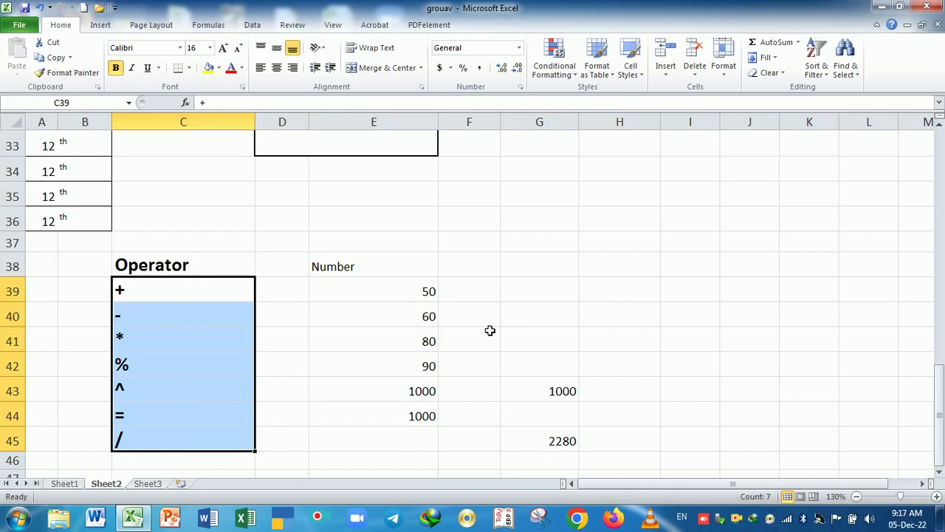
drag(411, 285, 411, 415)
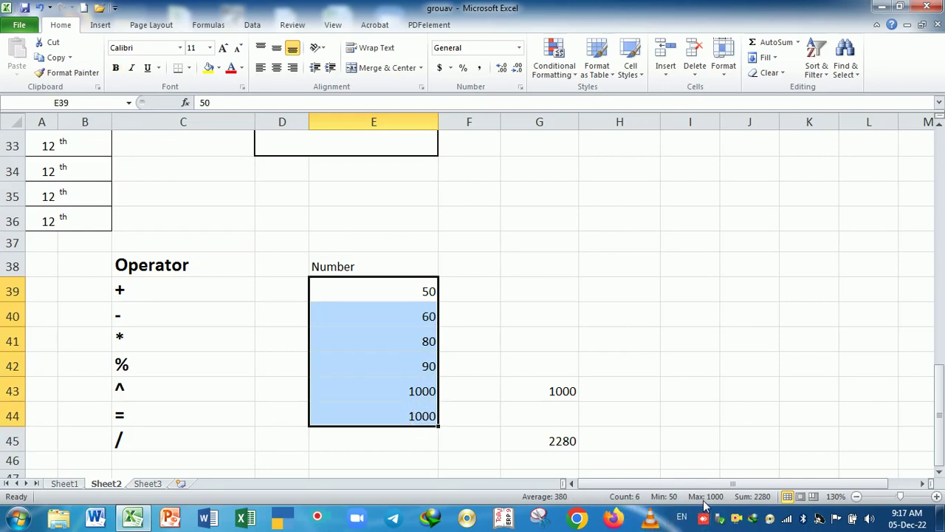
- Turn on Numerical Count in the status bar so it reports 6 values
right_click(487, 499)
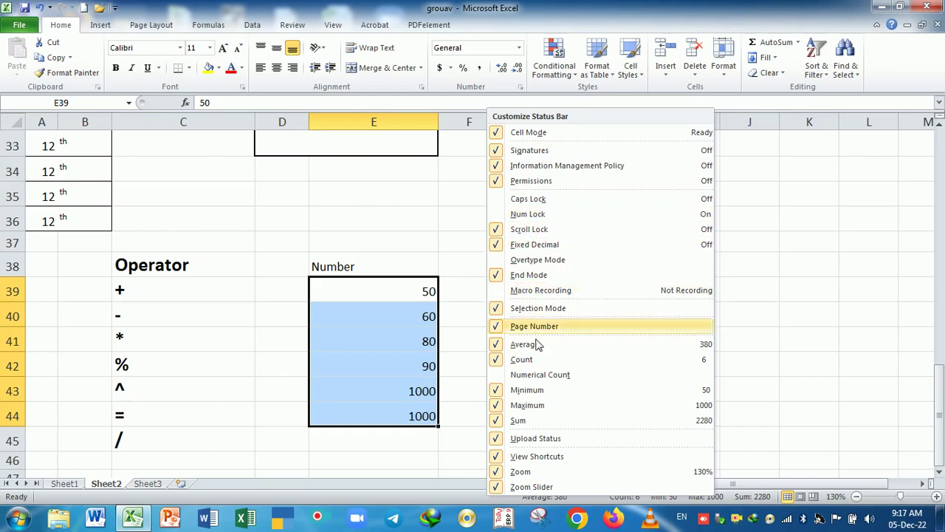
click(500, 377)
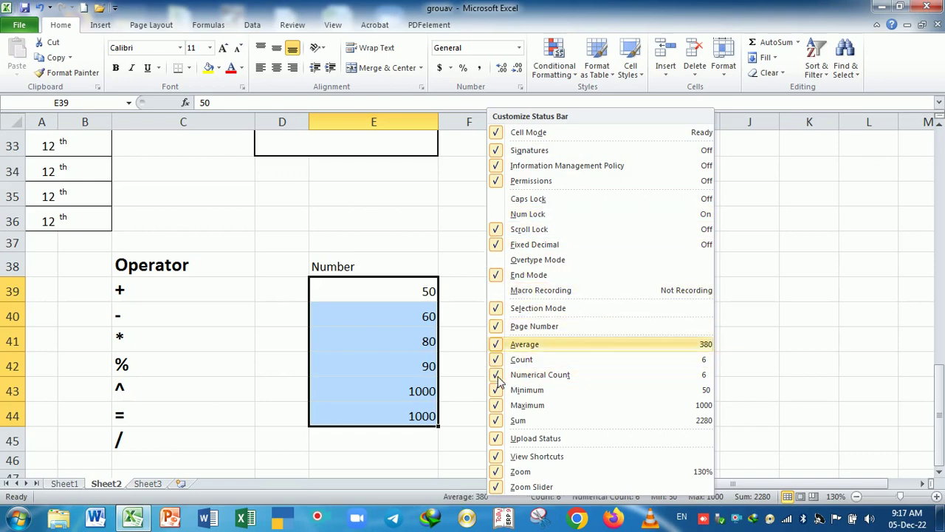
click(467, 405)
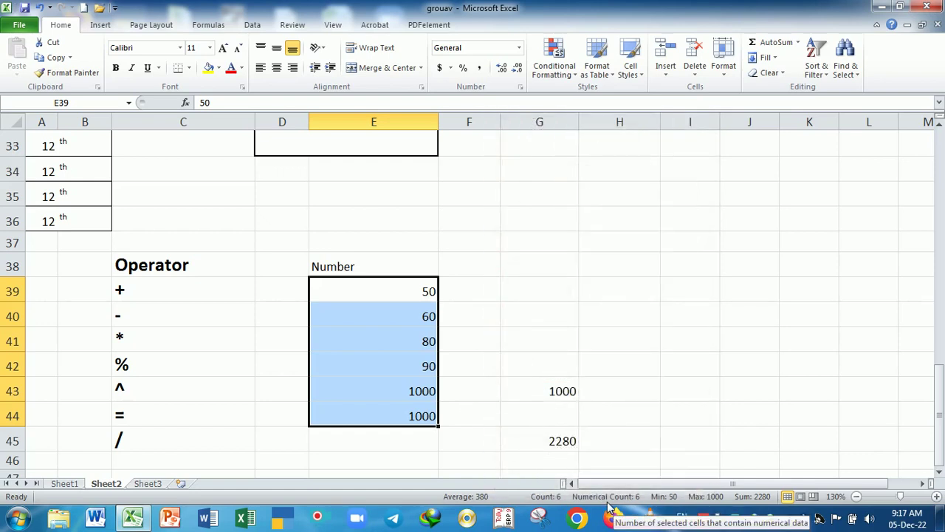
click(478, 316)
drag(179, 293, 176, 450)
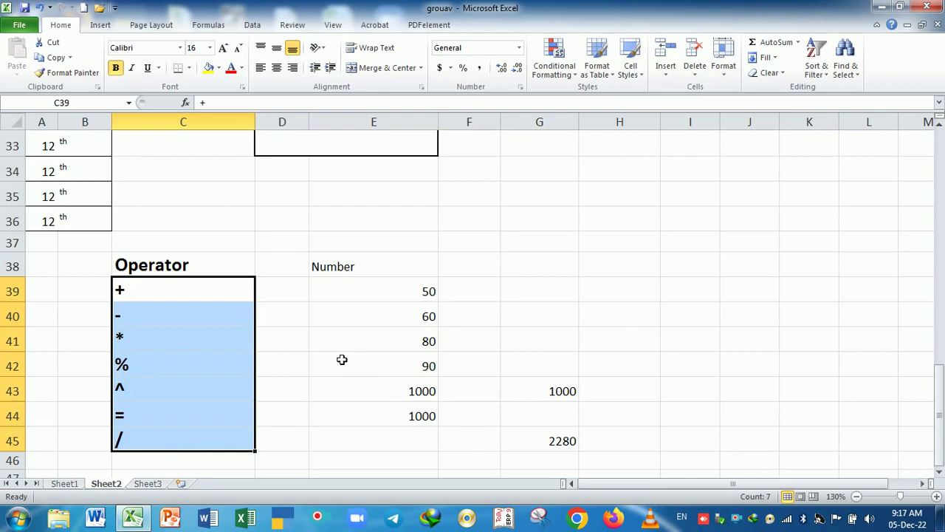
drag(342, 360, 340, 341)
drag(238, 293, 228, 442)
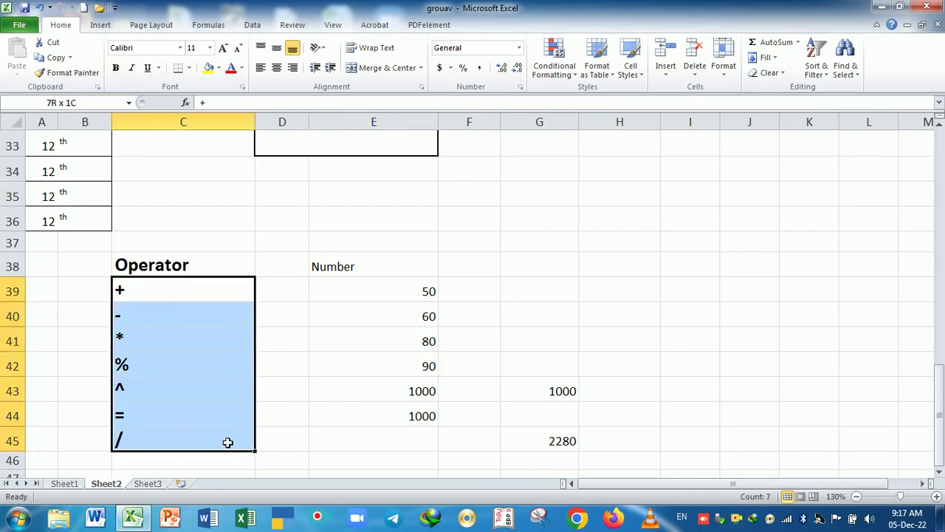
drag(385, 291, 391, 412)
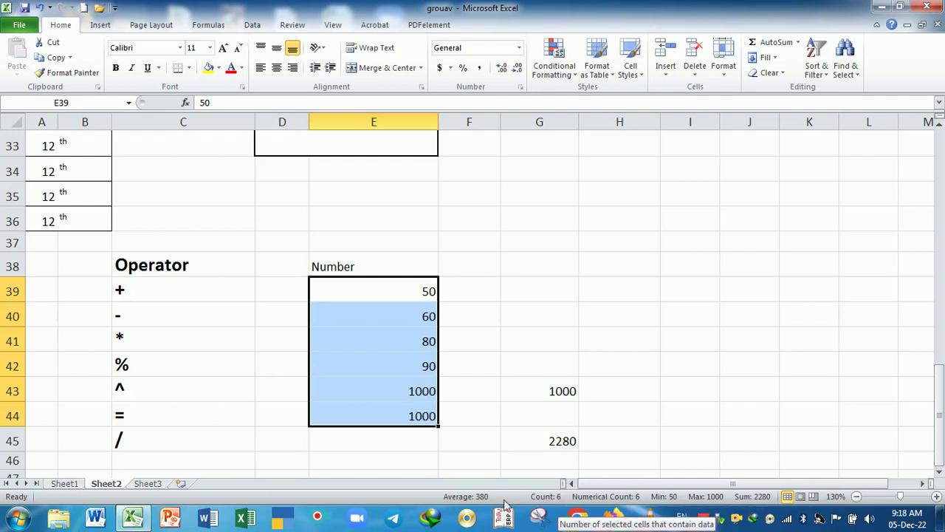
right_click(410, 499)
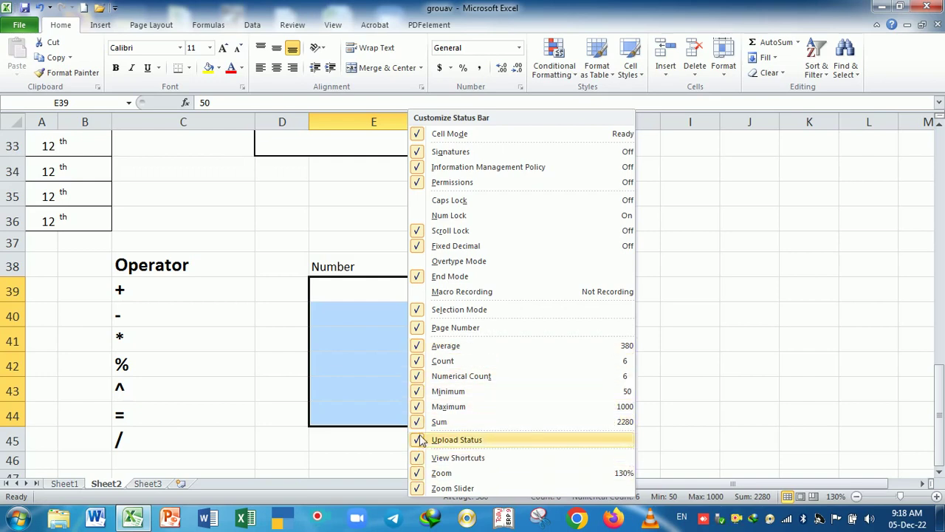
key(Escape)
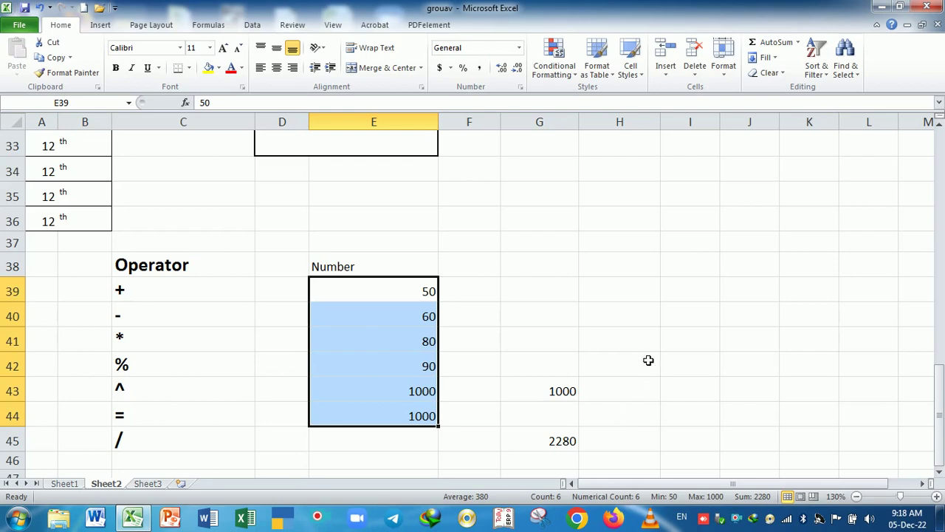
click(649, 362)
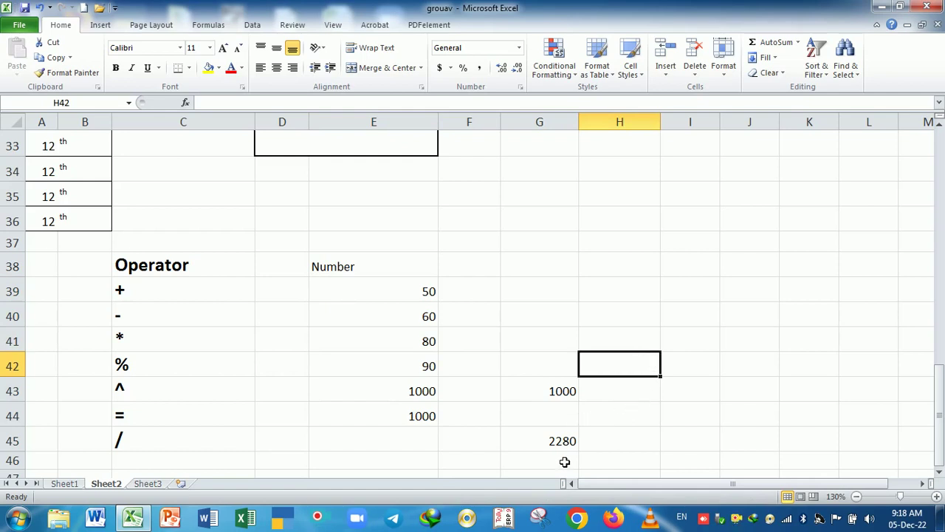
click(551, 443)
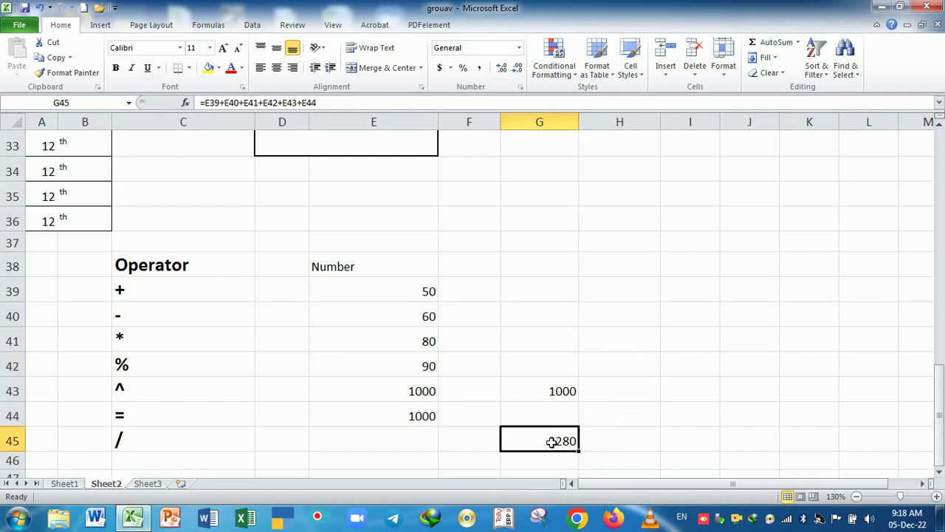
click(692, 437)
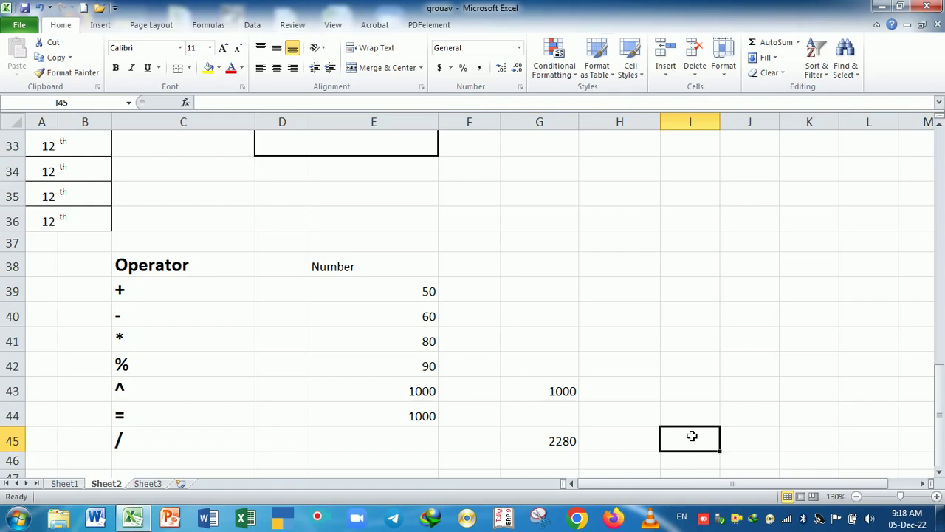
click(558, 443)
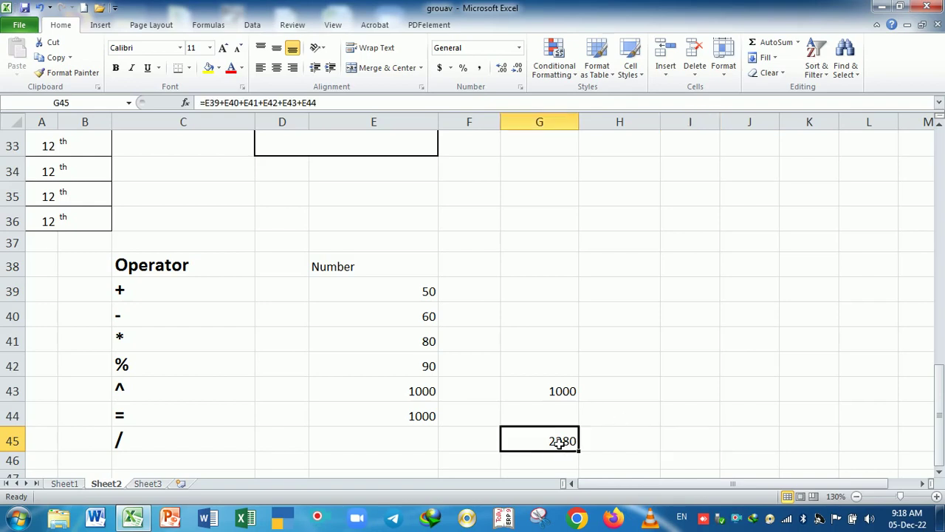
click(398, 290)
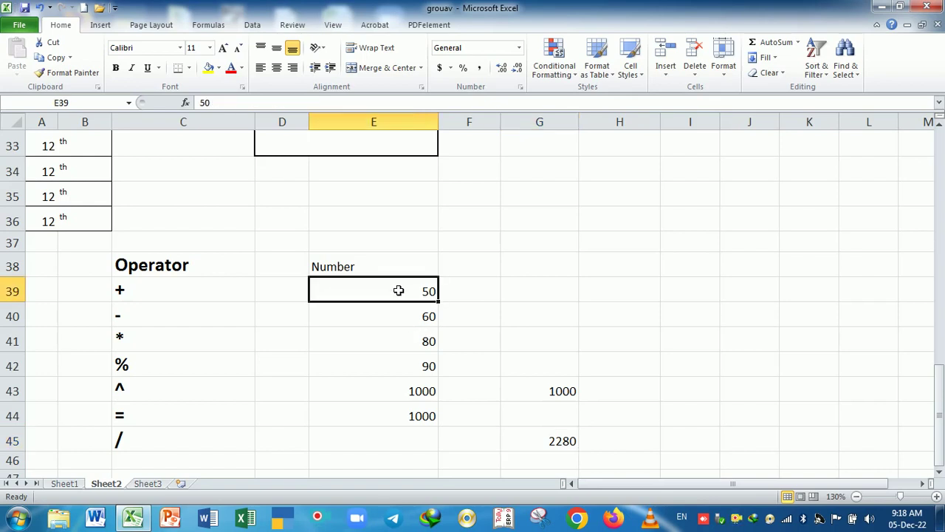
click(540, 439)
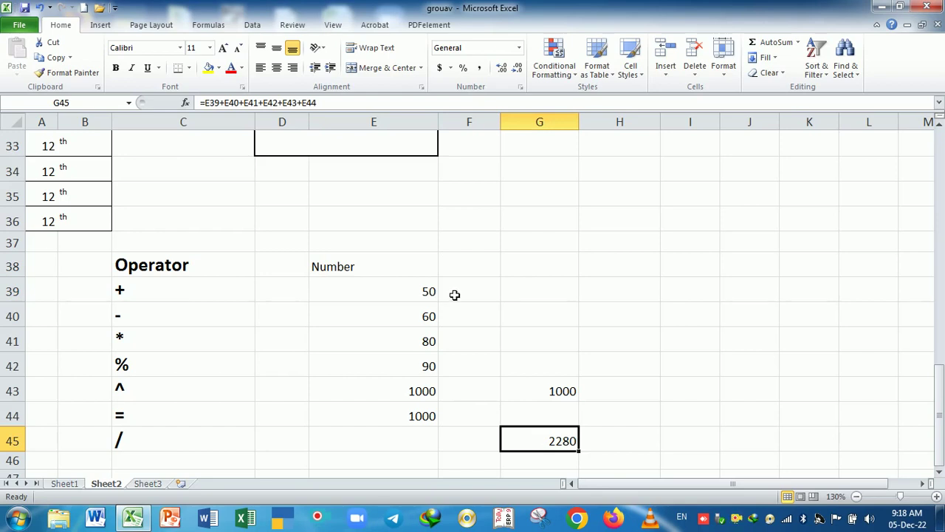
- Extend the G45 and E39 selection with E41, E44 and E43, totalling 4410
ctrl+click(433, 292)
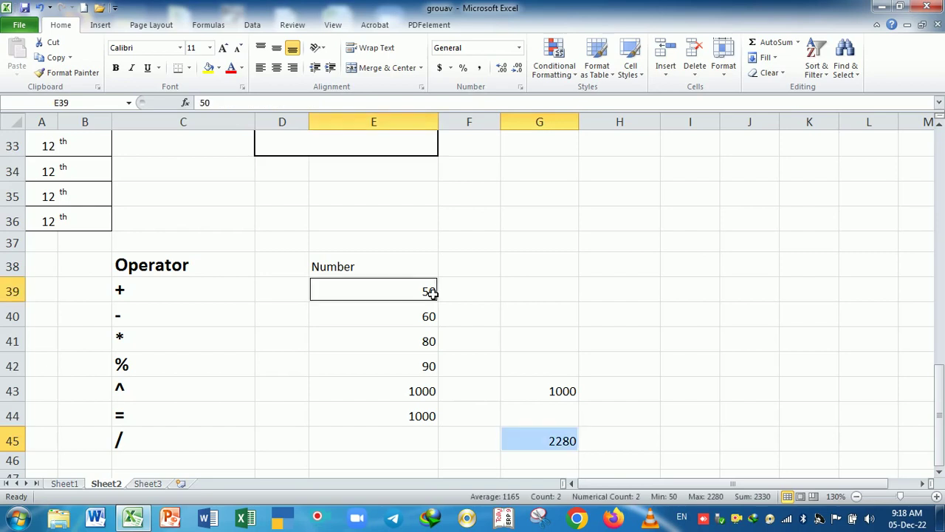
ctrl+click(434, 341)
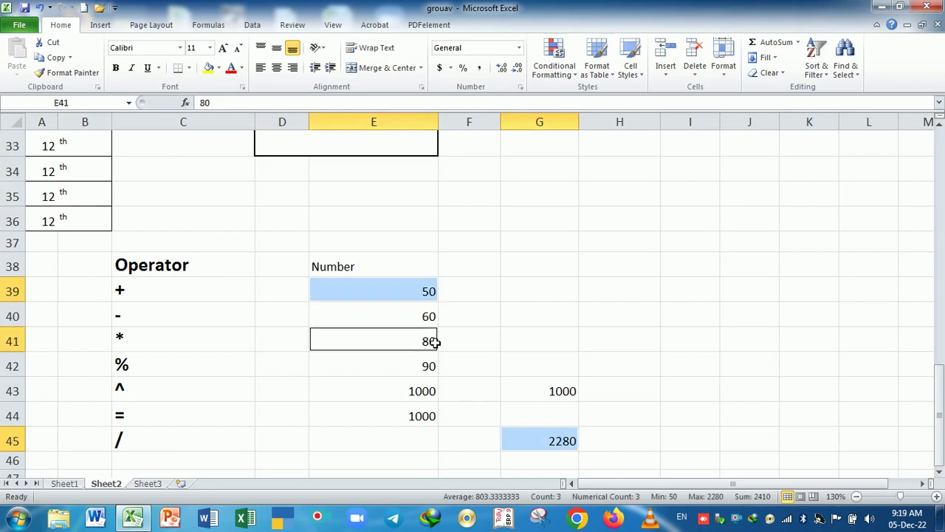
ctrl+click(434, 417)
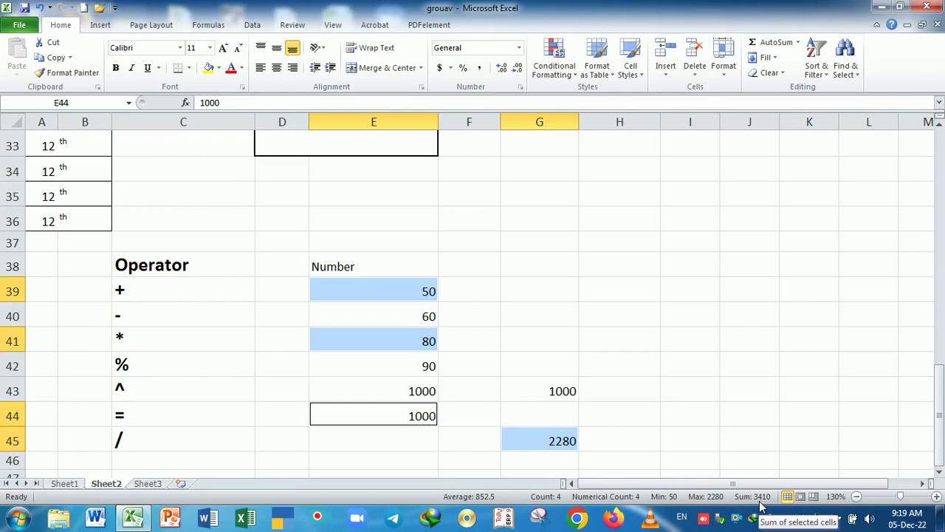
ctrl+click(427, 389)
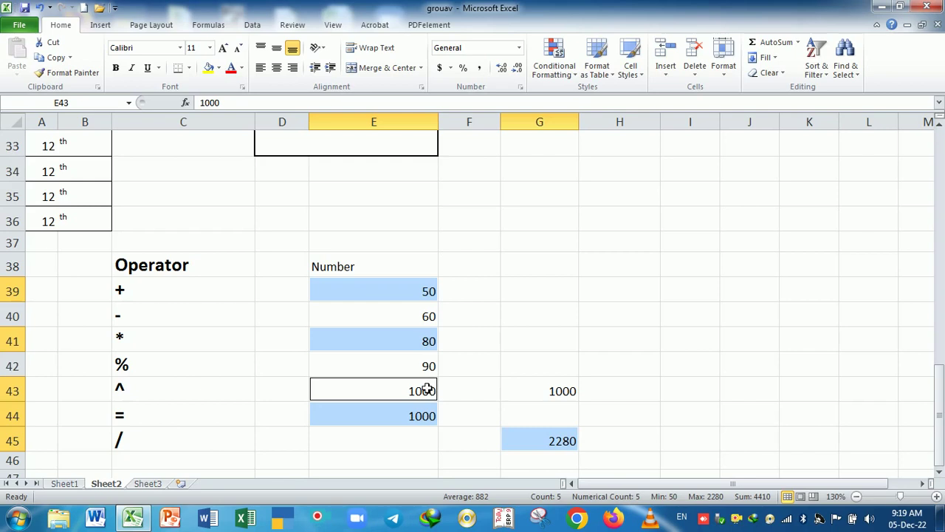
click(220, 68)
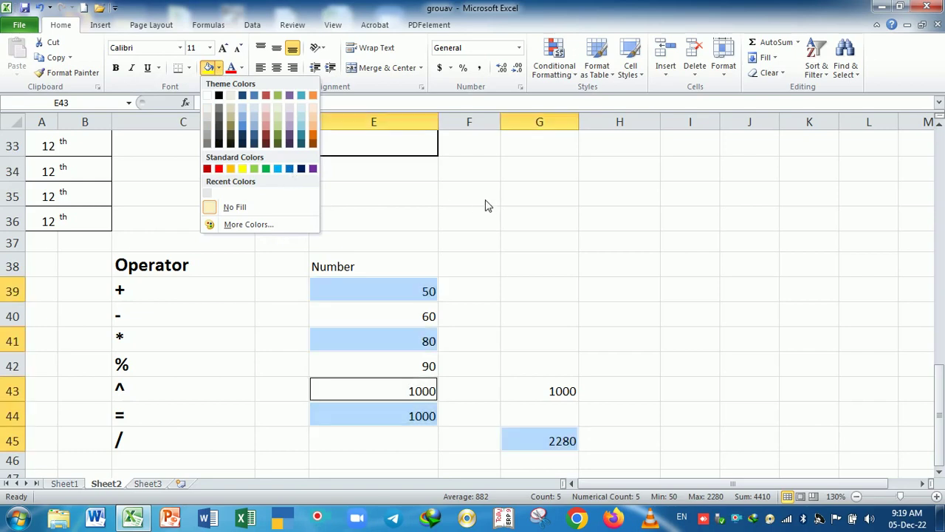
- Delete and restore the selected values, then step their font size up and back down
click(394, 198)
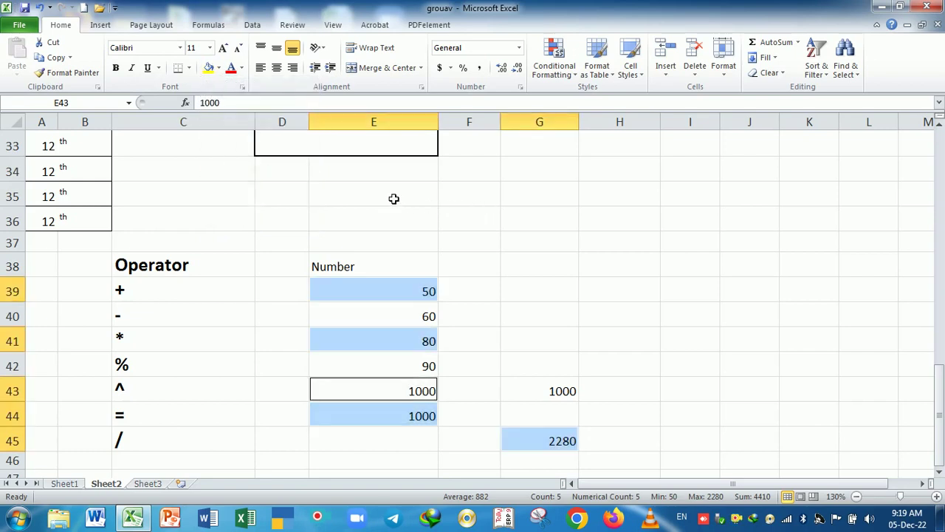
key(Delete)
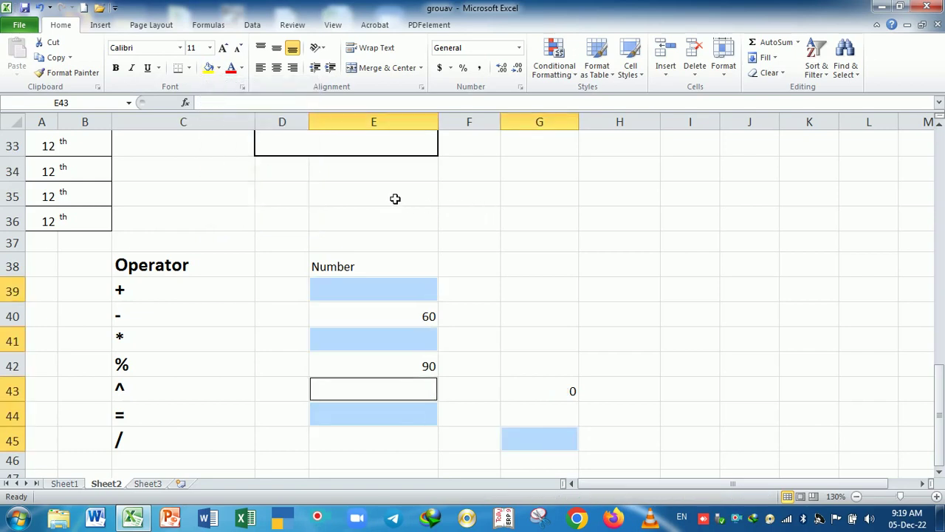
key(ctrl+z)
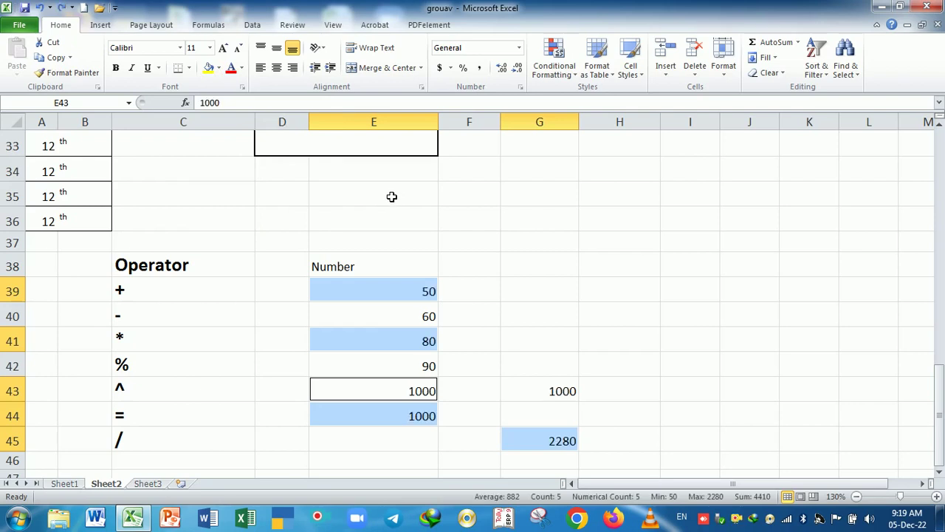
click(228, 55)
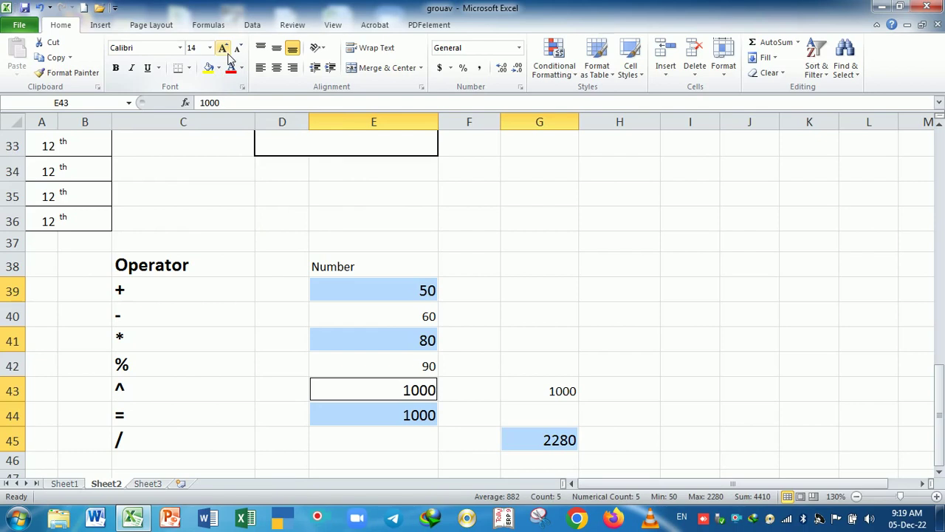
click(237, 49)
click(510, 293)
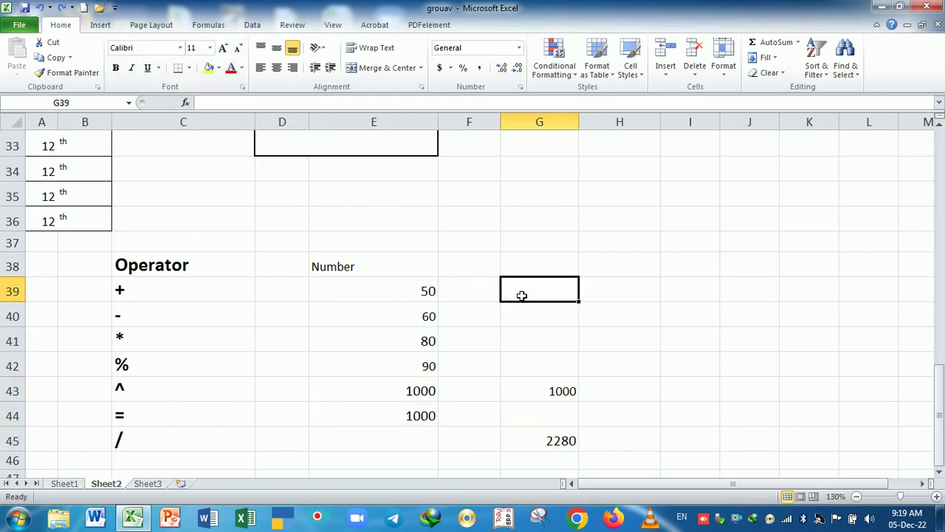
- Widen column D so the 05-12-22 date header shows fully
scroll(546, 306, up, 3)
scroll(552, 310, up, 2)
scroll(552, 295, up, 5)
scroll(552, 293, up, 1)
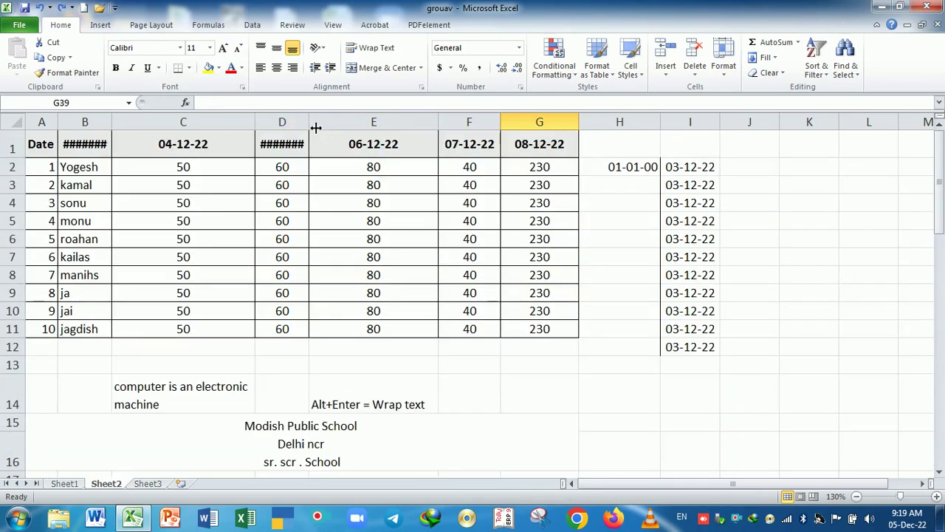
drag(309, 123, 323, 123)
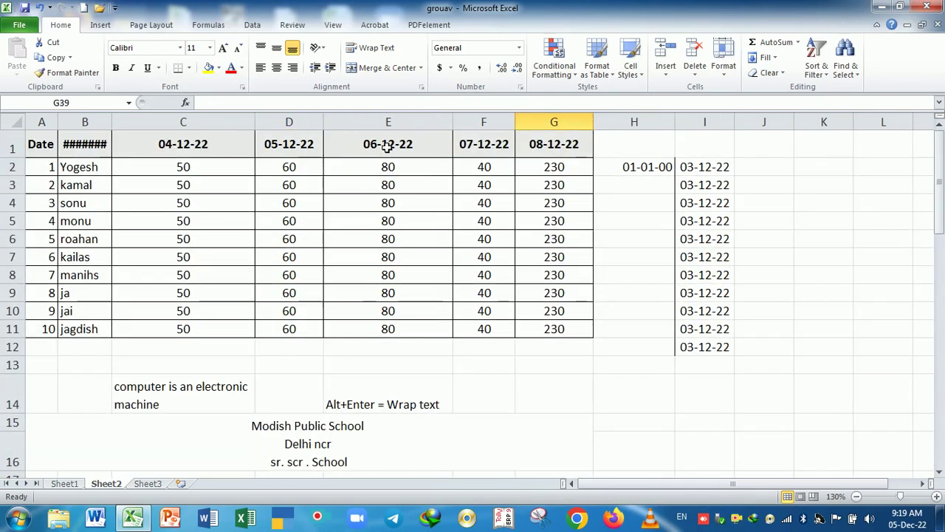
- Select E1:E11 together with G1:G11, the 06-12-22 and 08-12-22 columns
drag(387, 147, 415, 333)
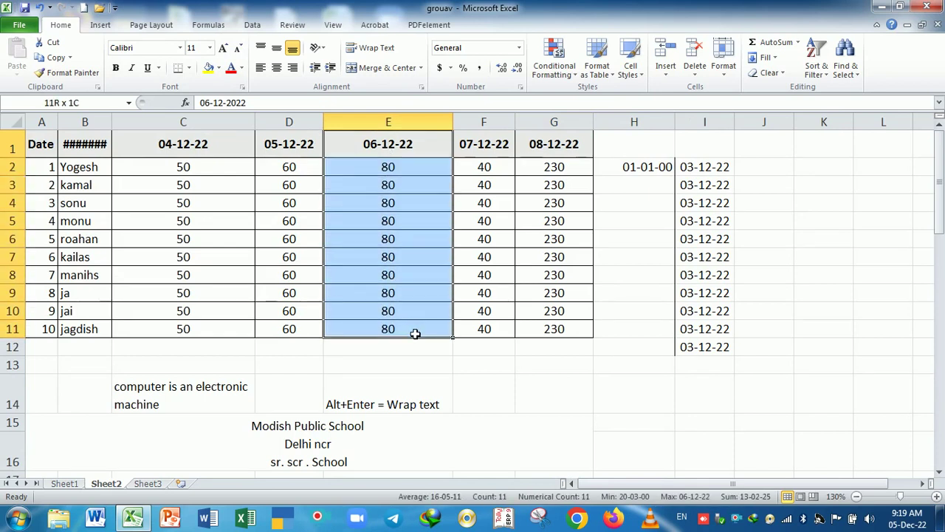
click(553, 122)
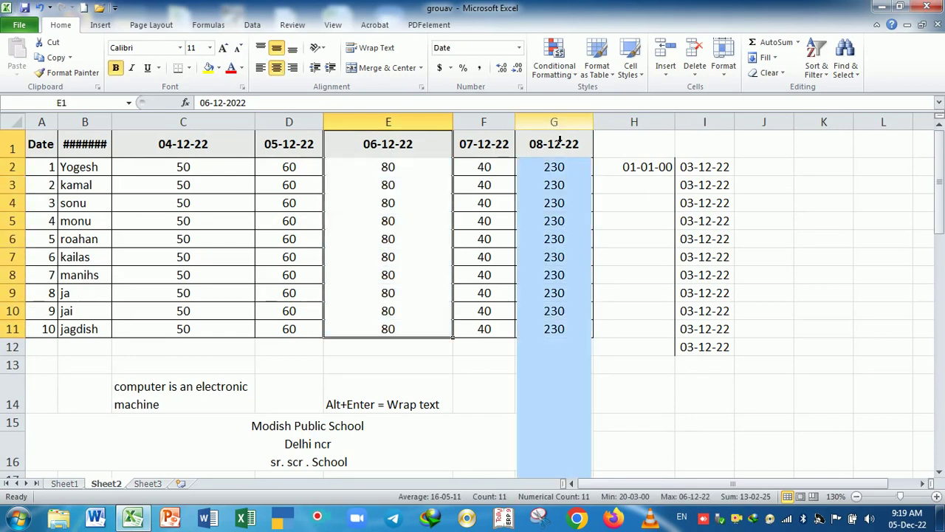
drag(405, 143, 412, 334)
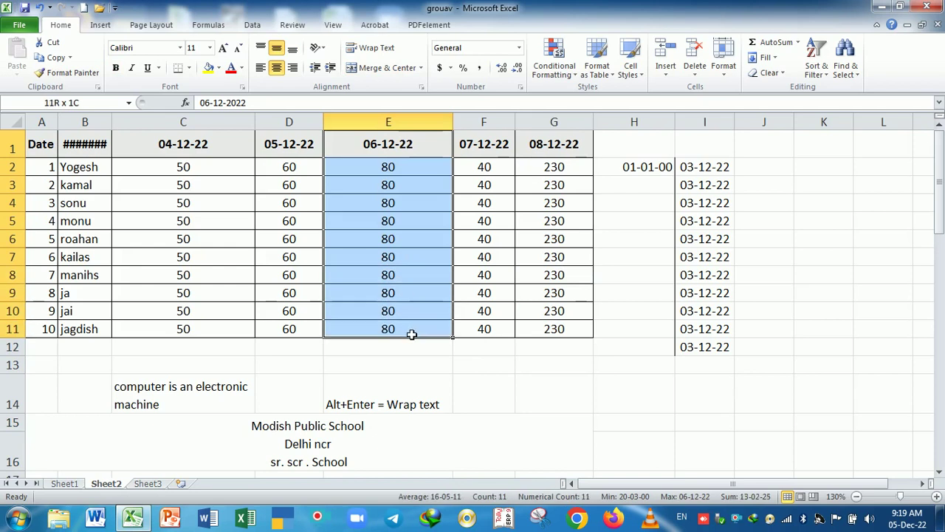
ctrl+drag(553, 145, 560, 329)
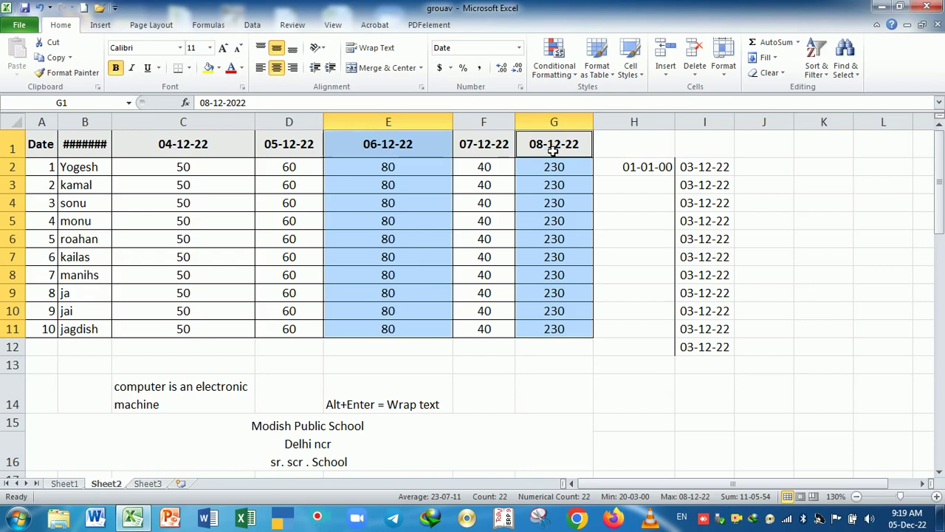
- Copy the 06-12-22 and 08-12-22 columns and paste them as a block at H35
key(ctrl+c)
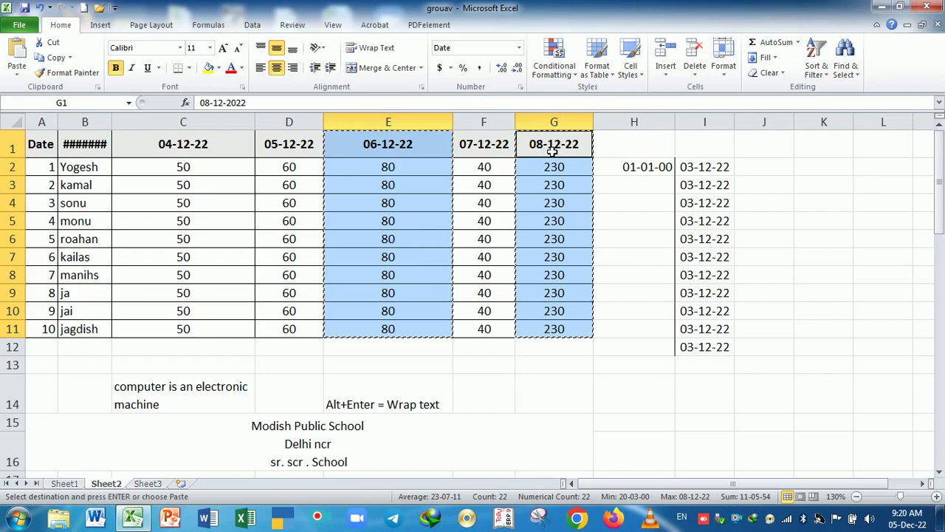
scroll(691, 399, down, 1)
scroll(668, 387, down, 7)
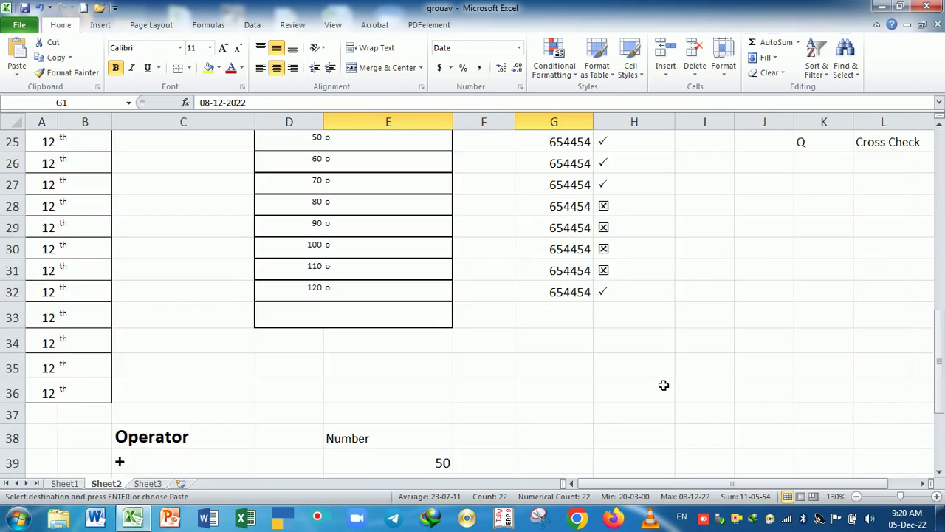
scroll(653, 373, down, 1)
click(629, 308)
key(Return)
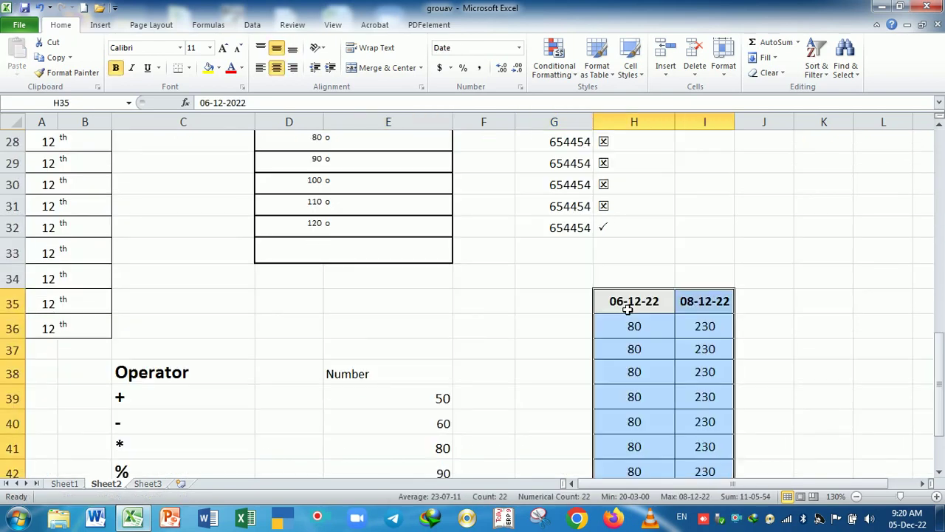
scroll(646, 334, up, 3)
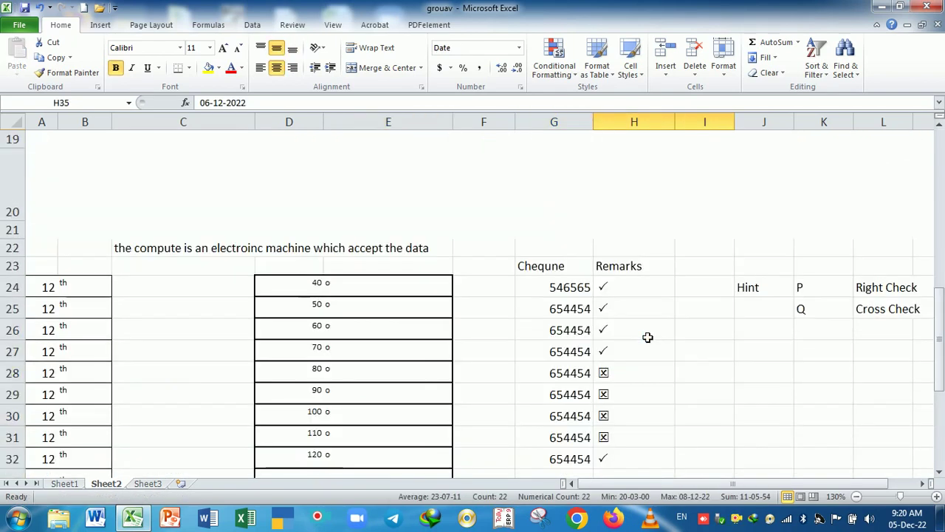
scroll(646, 334, up, 3)
scroll(646, 335, up, 3)
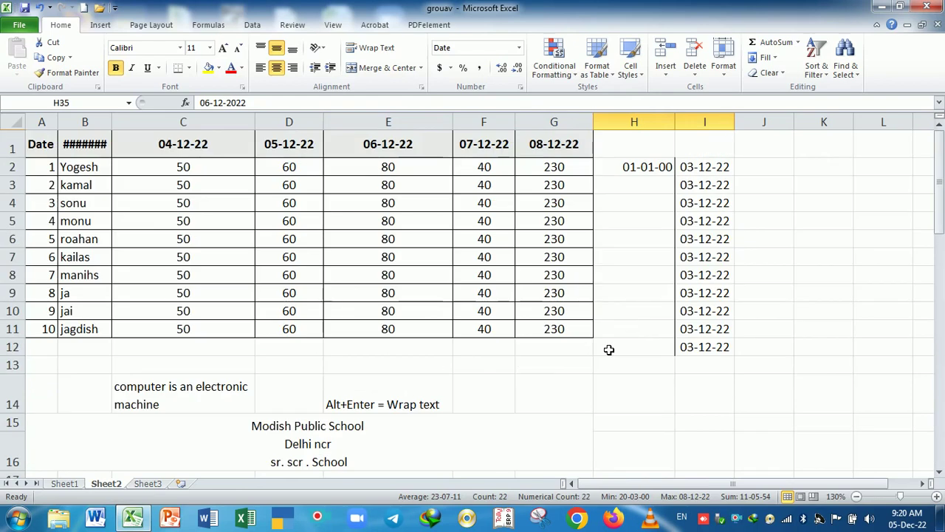
drag(608, 347, 552, 330)
click(553, 330)
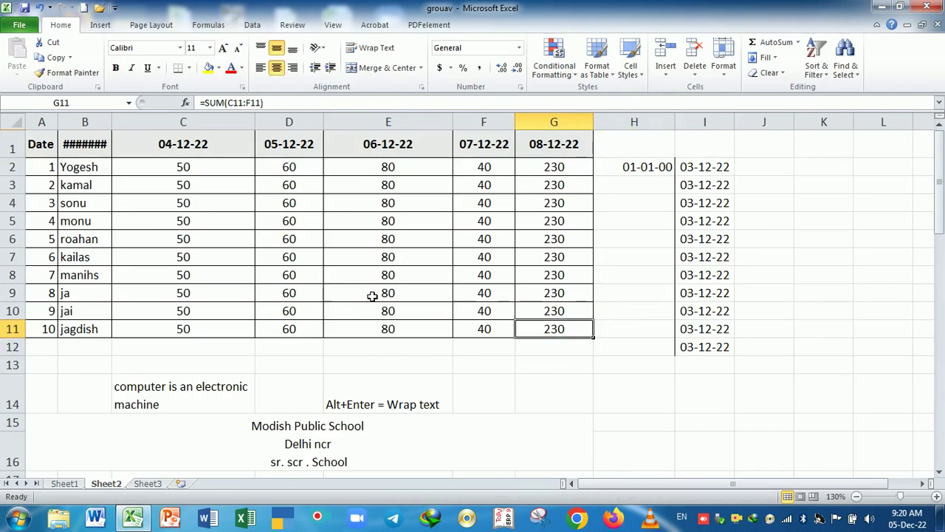
ctrl+click(304, 263)
ctrl+click(155, 170)
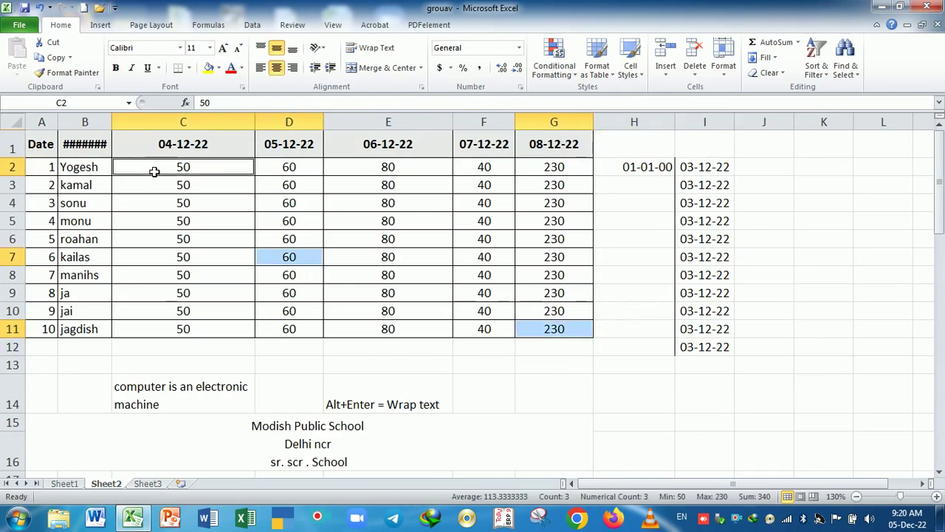
key(ctrl+c)
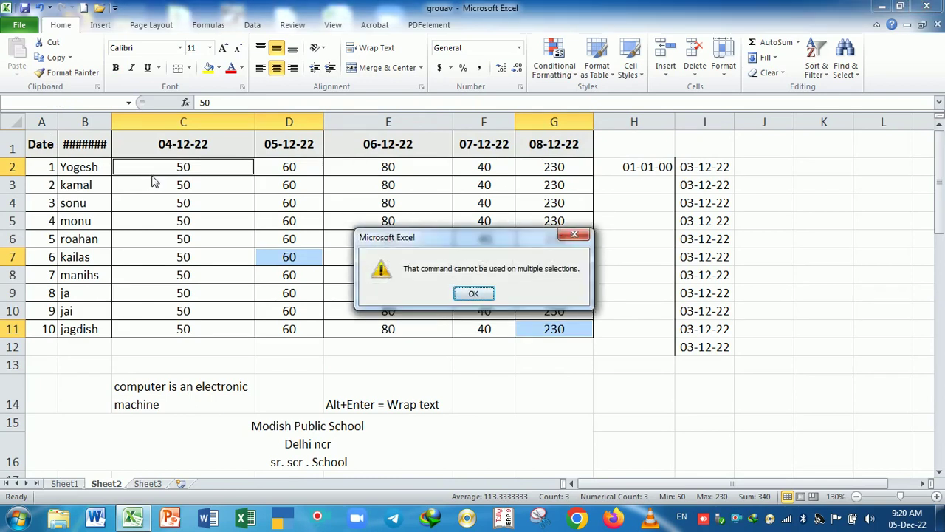
key(Return)
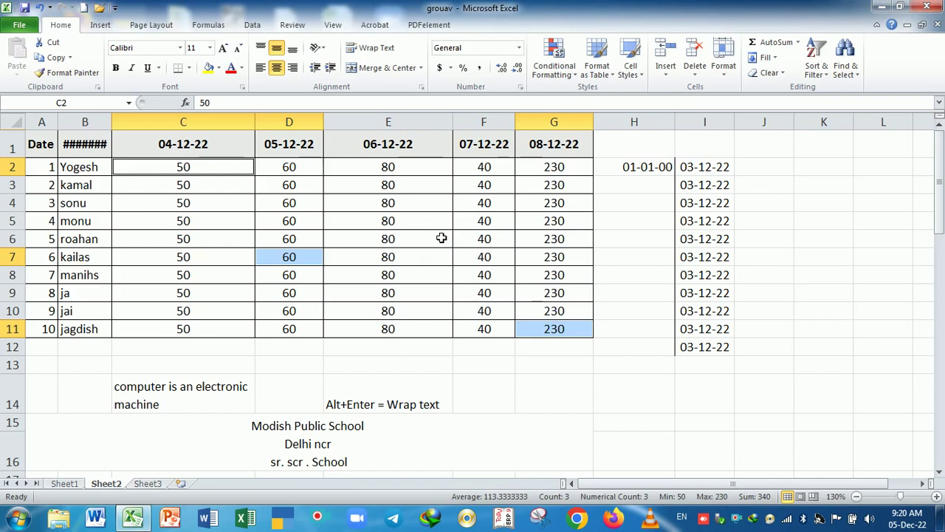
click(402, 220)
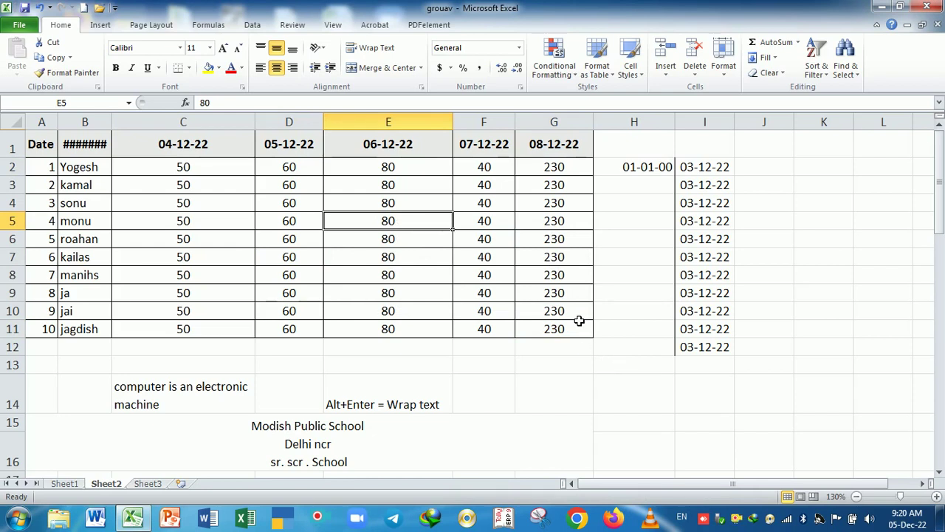
- Select and copy totals G2, G5, G8 and G11, then cancel that copy
click(561, 175)
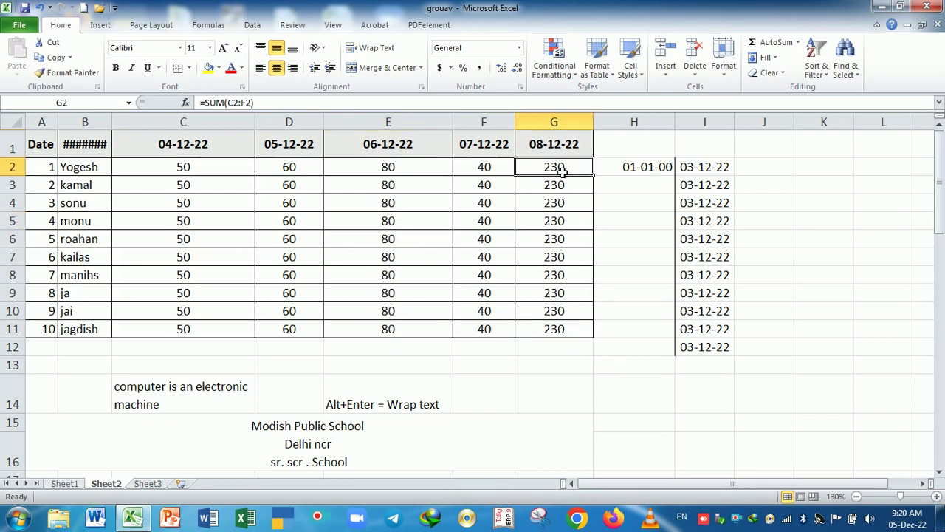
ctrl+click(566, 222)
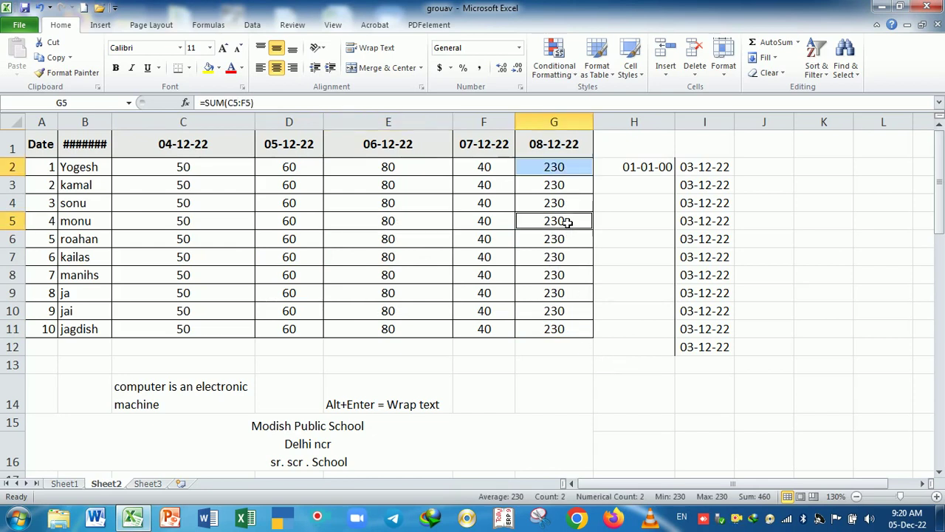
ctrl+click(567, 282)
ctrl+click(566, 329)
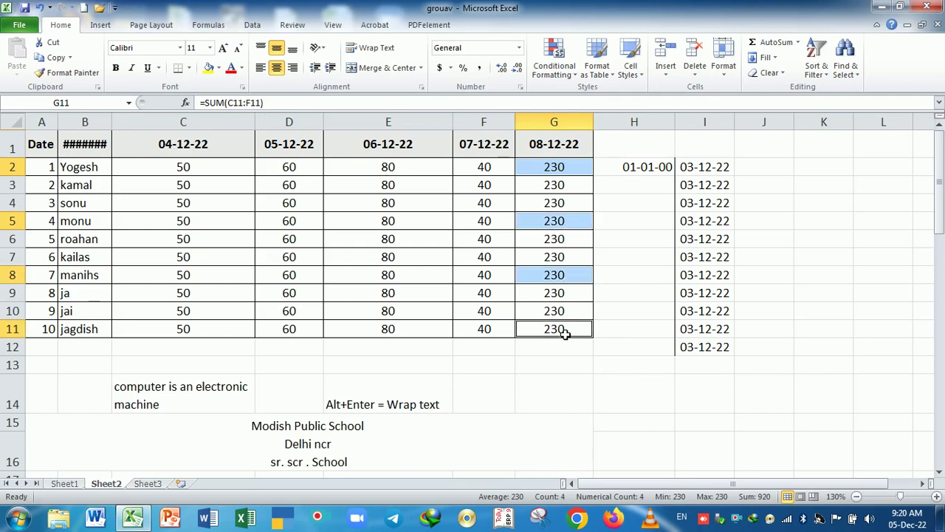
key(ctrl+c)
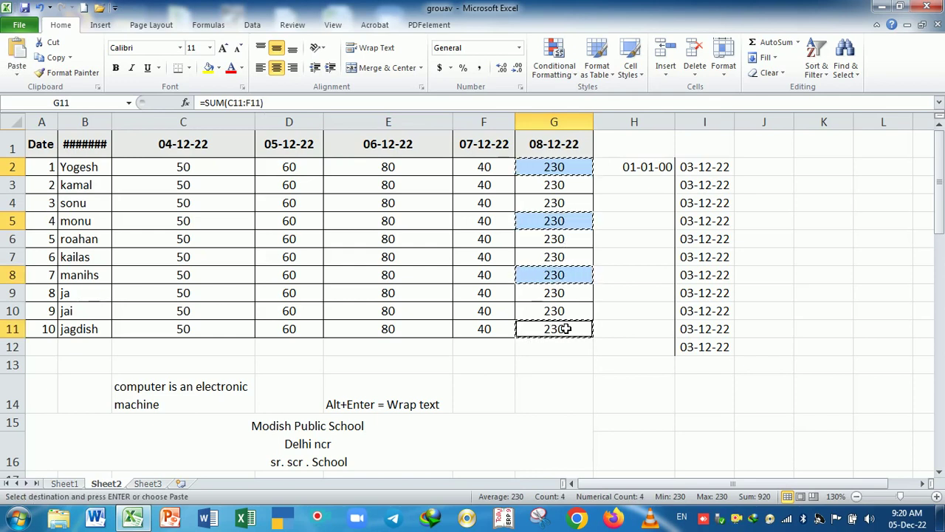
key(Escape)
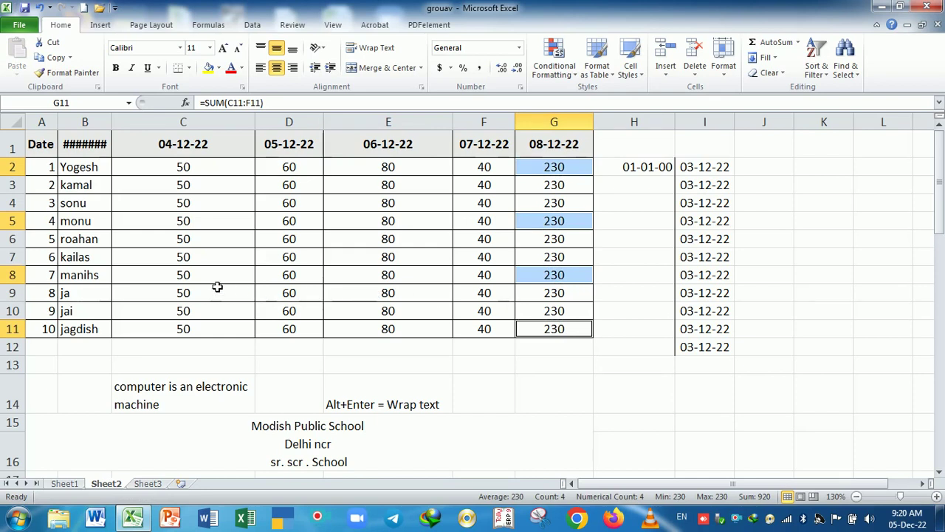
- Copy A7, C7, E7, G7 and I7 and paste them as one row at H15
click(189, 278)
click(50, 259)
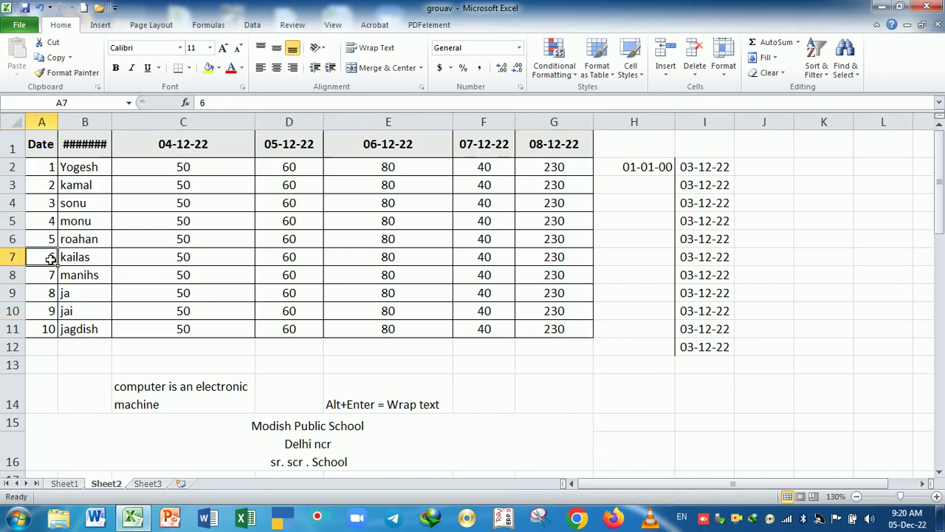
ctrl+click(218, 257)
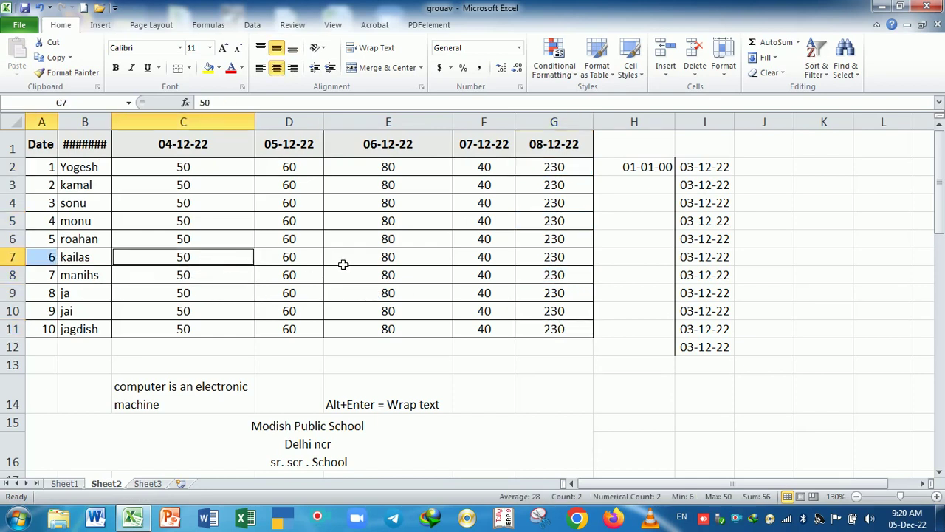
ctrl+click(452, 260)
ctrl+click(572, 258)
ctrl+click(714, 265)
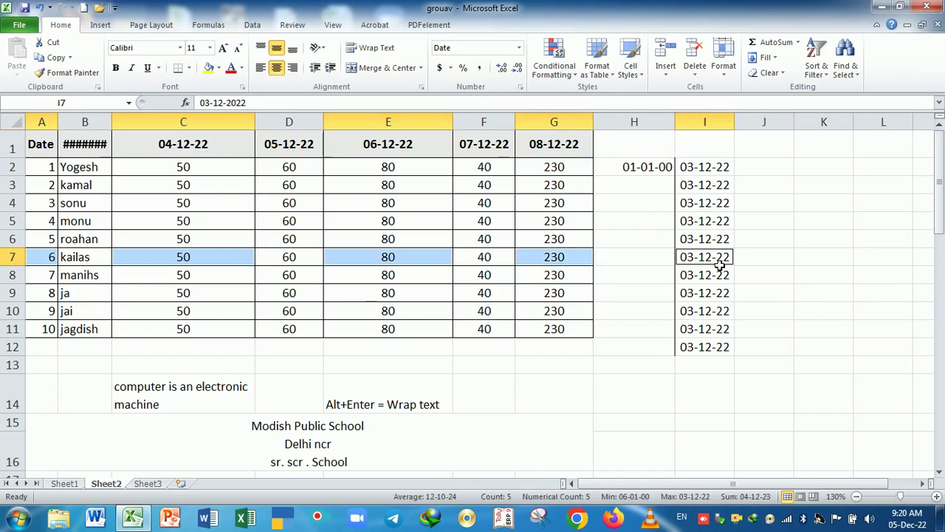
key(ctrl+c)
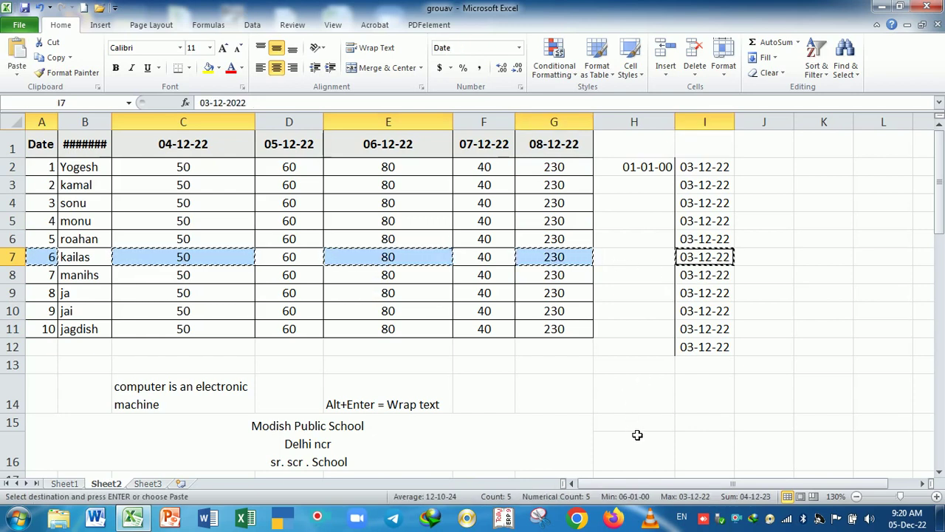
click(636, 428)
key(Return)
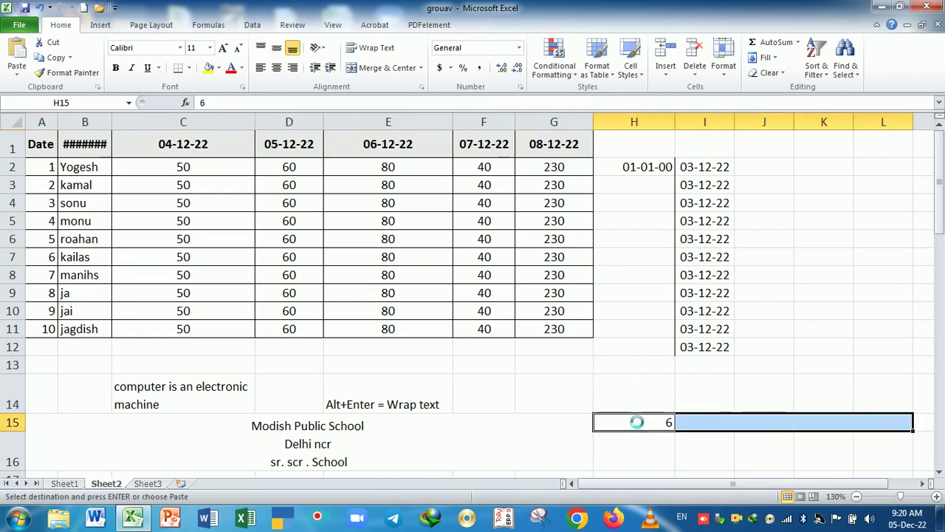
click(680, 406)
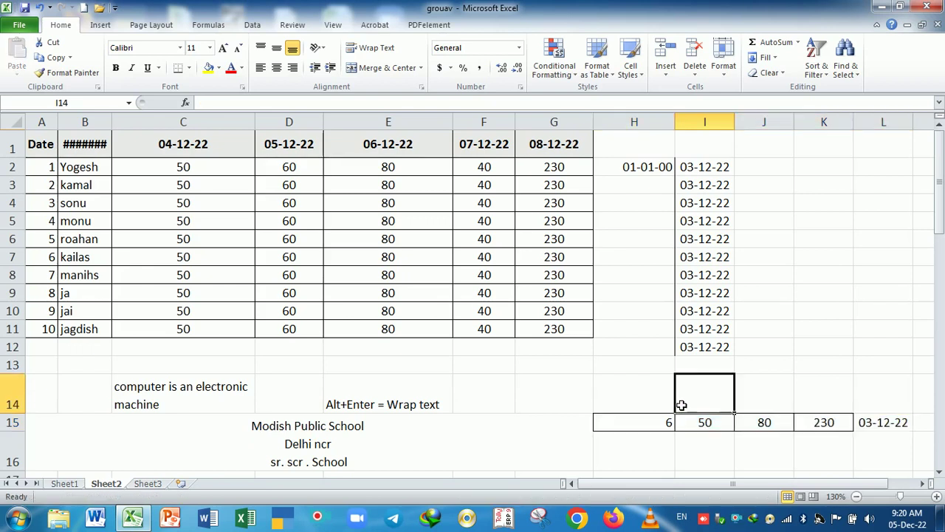
scroll(672, 405, down, 1)
scroll(667, 399, down, 2)
click(656, 357)
key(Up)
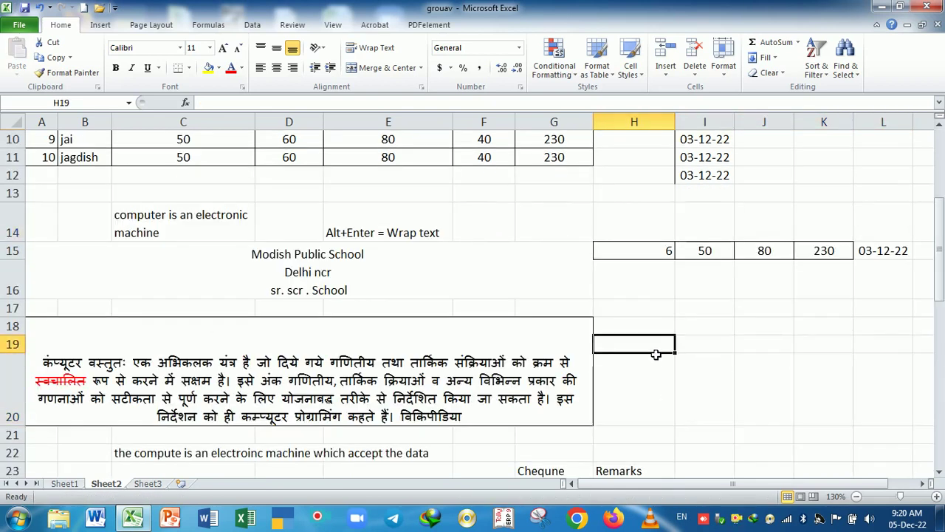
scroll(650, 353, up, 2)
scroll(648, 351, up, 1)
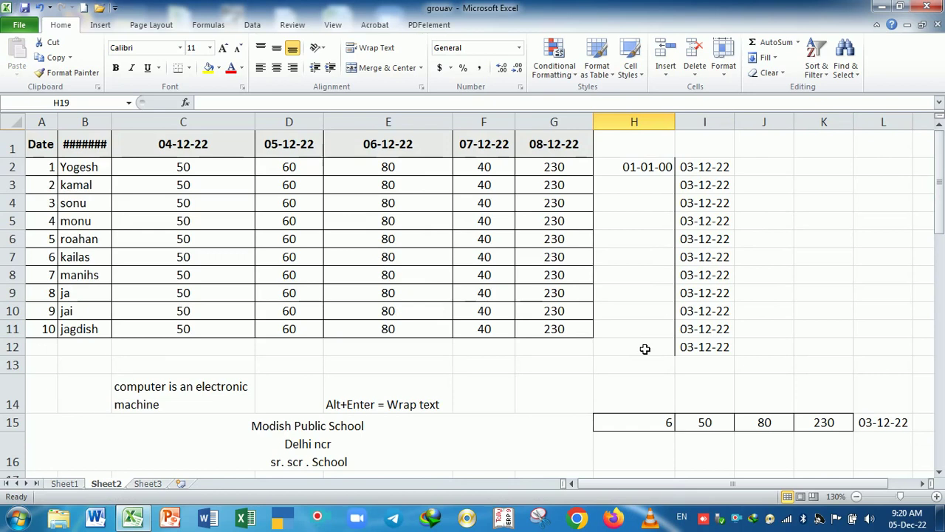
scroll(644, 348, down, 1)
scroll(635, 347, down, 5)
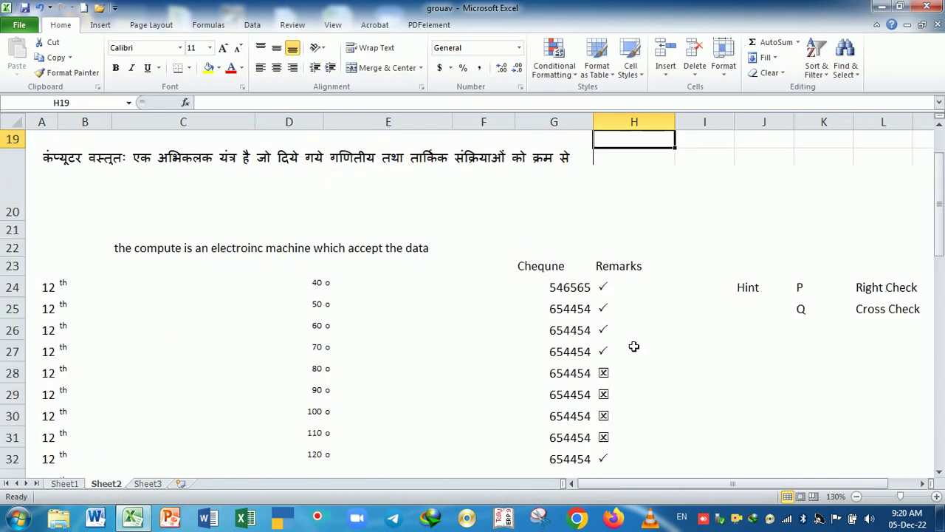
scroll(630, 347, down, 3)
scroll(606, 339, down, 2)
scroll(582, 336, down, 1)
scroll(583, 336, up, 1)
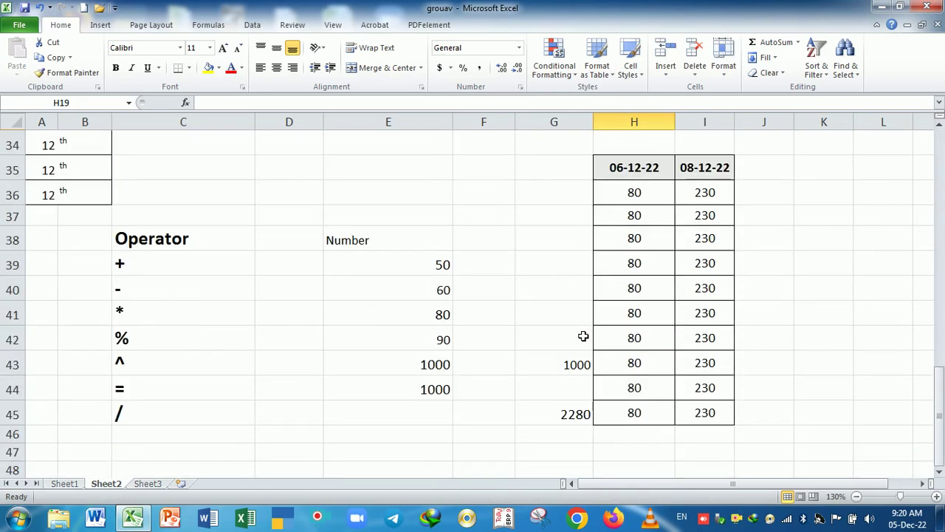
scroll(574, 333, down, 1)
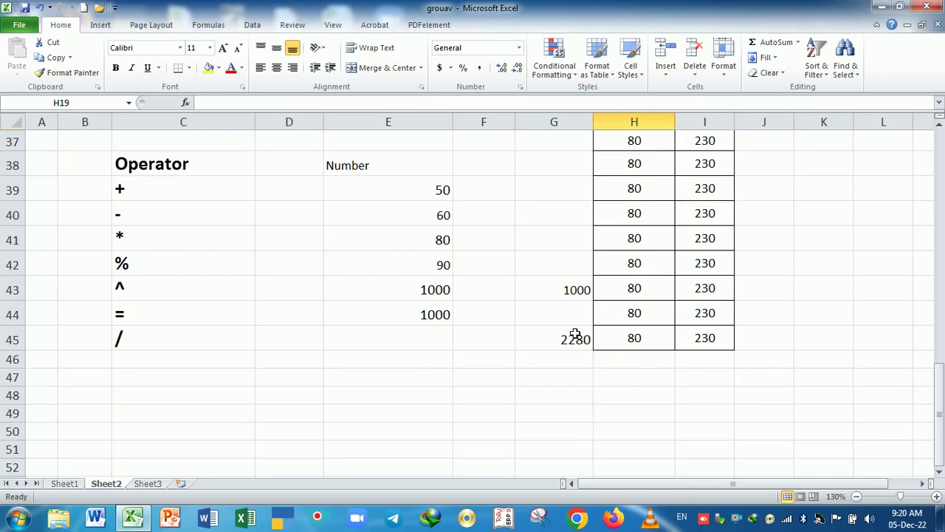
click(388, 379)
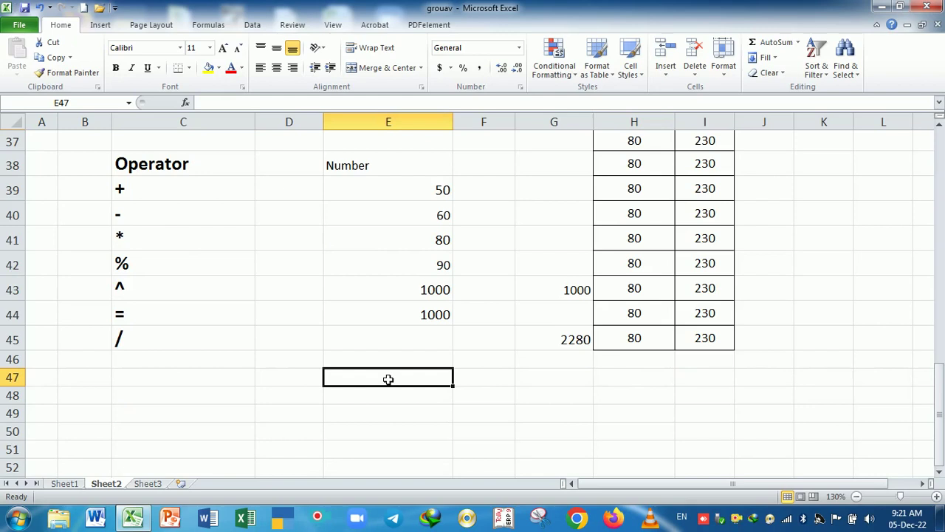
text(=)
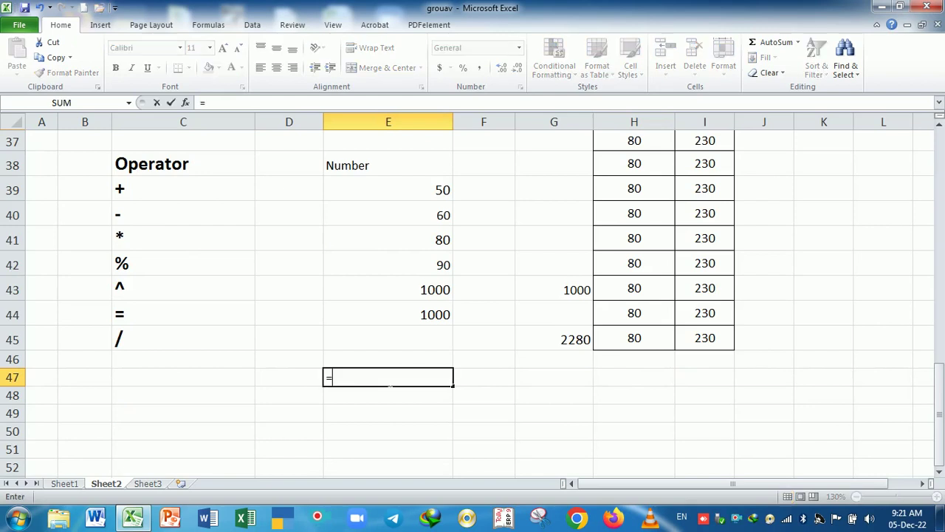
text(50)
text(-20)
key(Return)
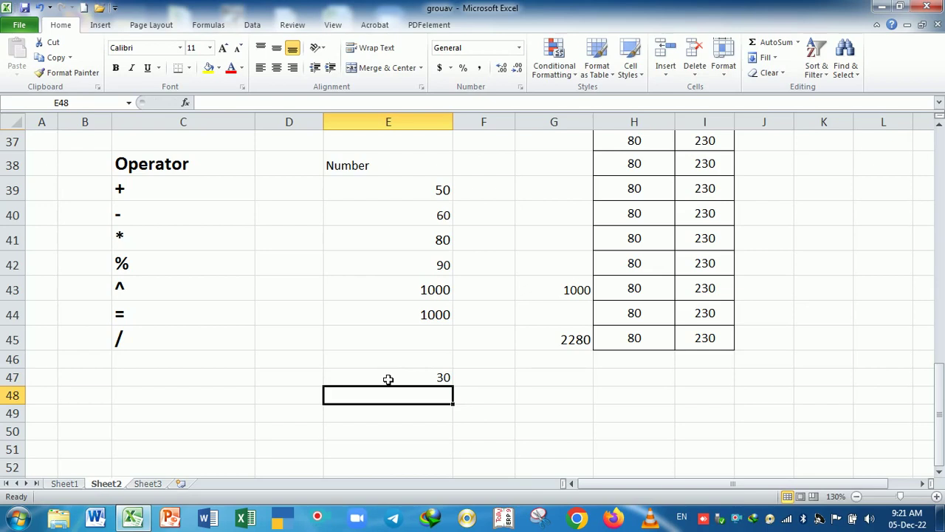
click(394, 377)
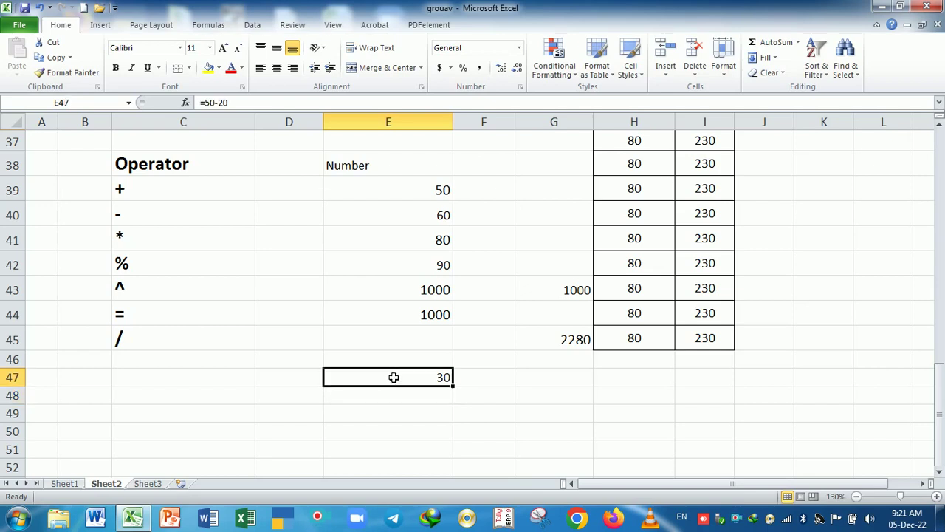
click(418, 411)
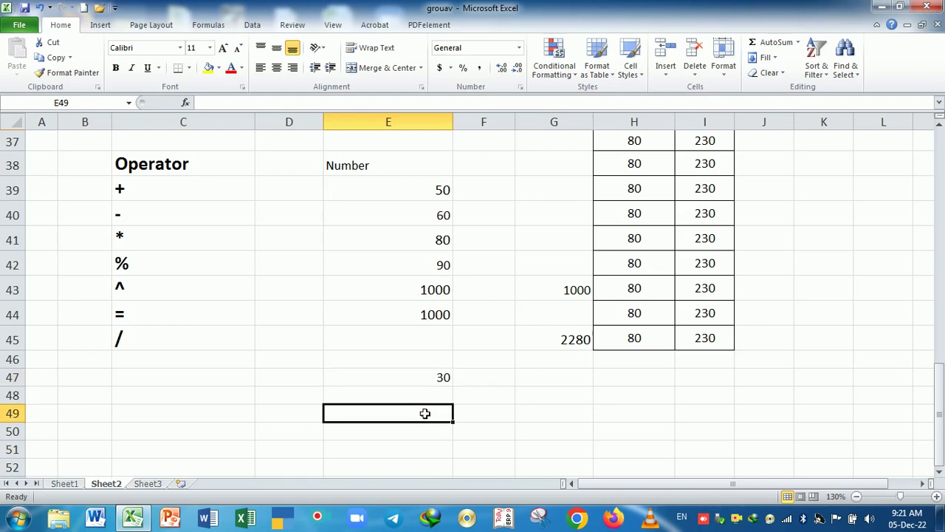
click(421, 382)
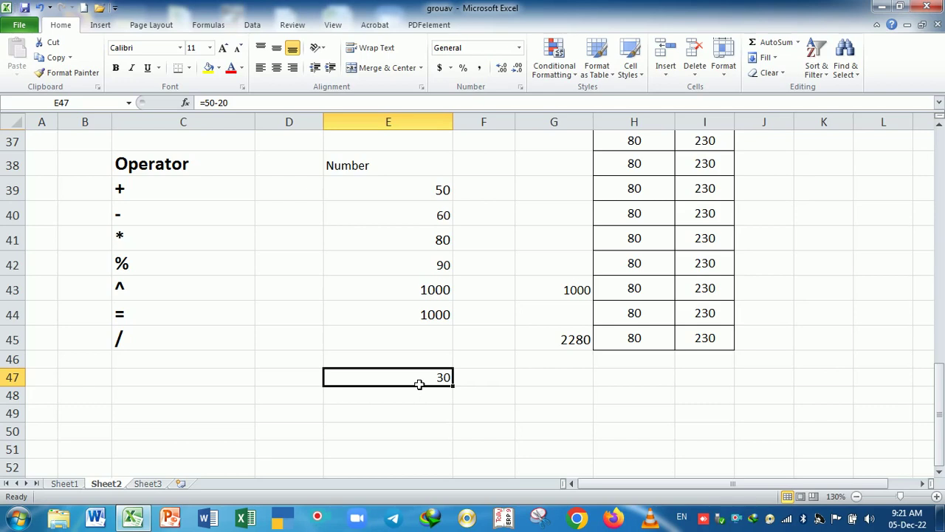
key(Delete)
text(=45)
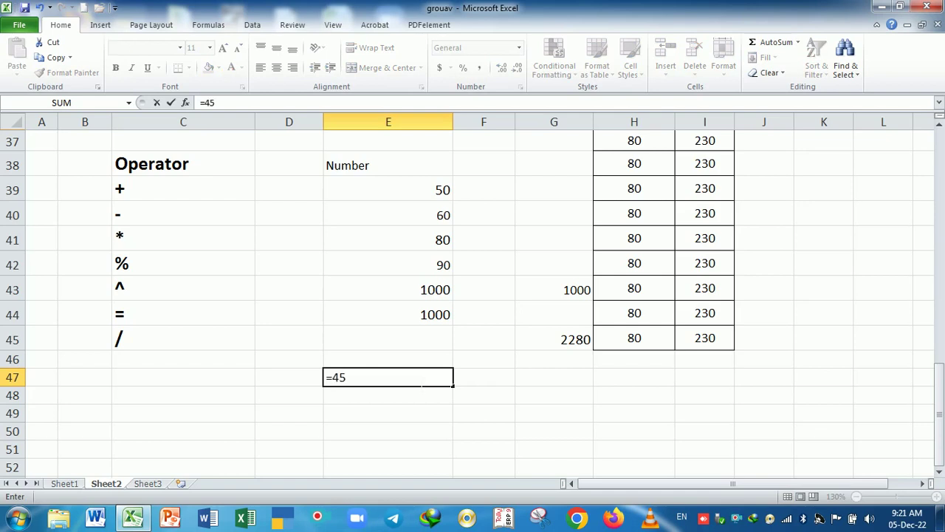
text(*)
text(2)
key(Return)
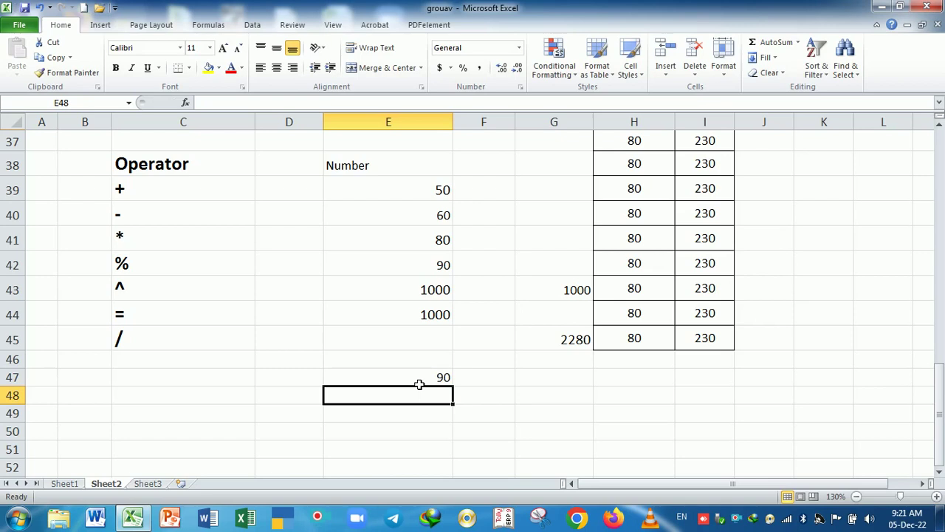
click(418, 384)
key(Delete)
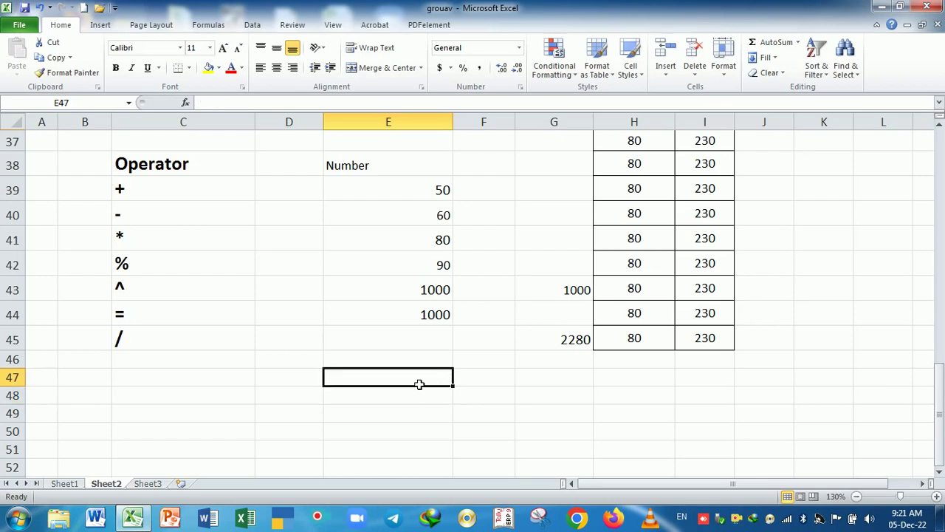
- Enter the word 'day' in cell C47
click(415, 361)
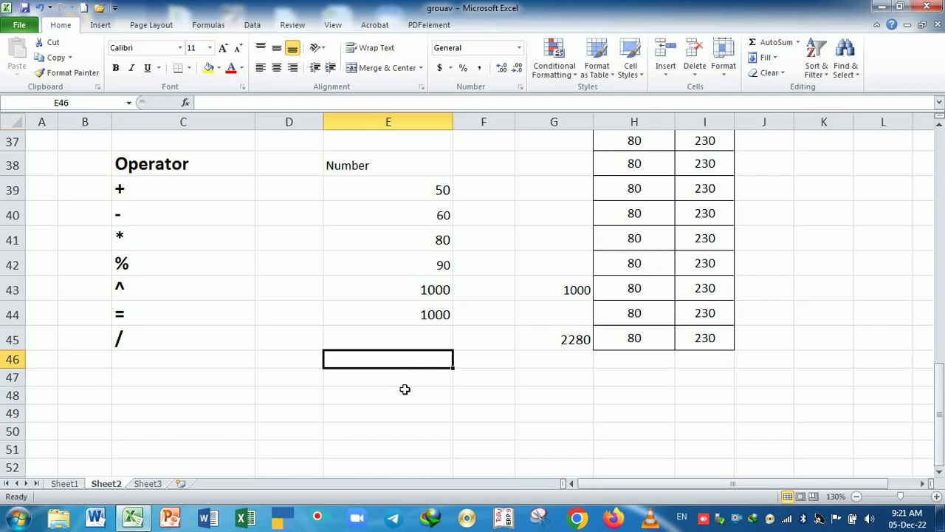
click(218, 381)
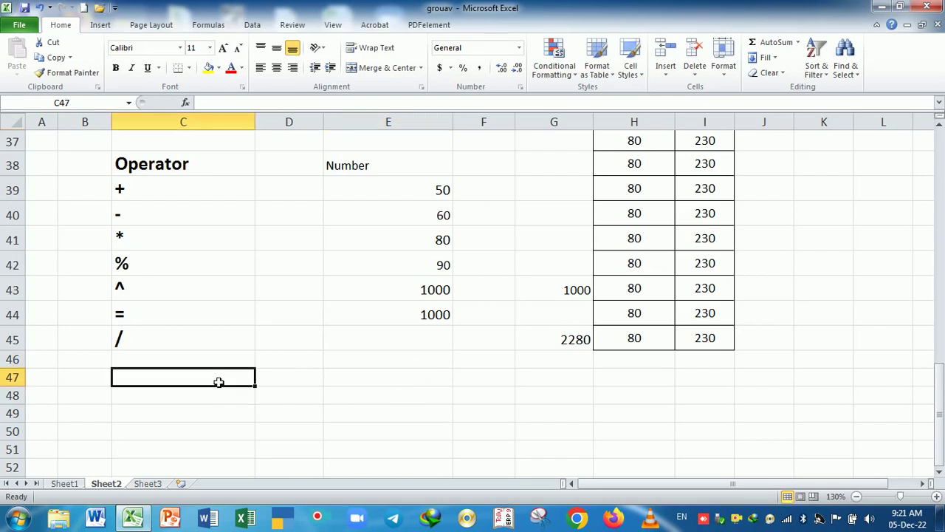
text(da)
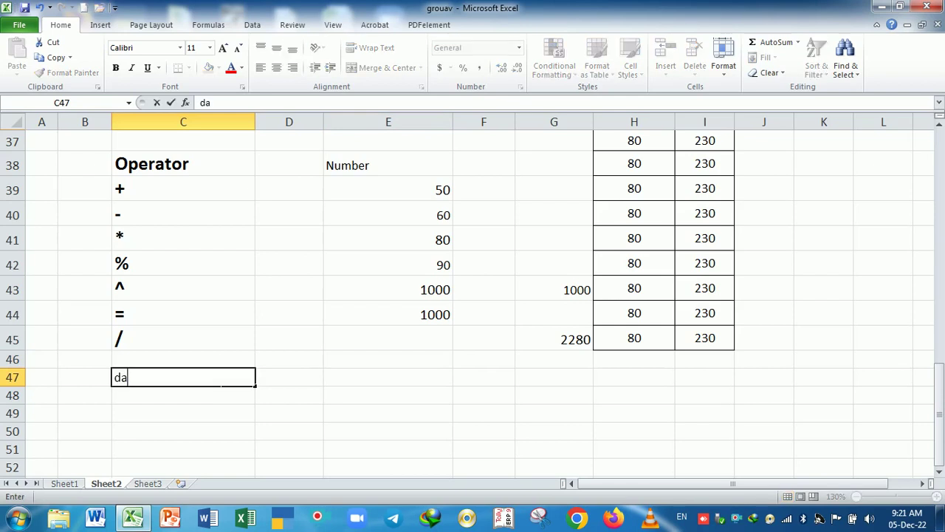
text(y)
key(Tab)
key(Down)
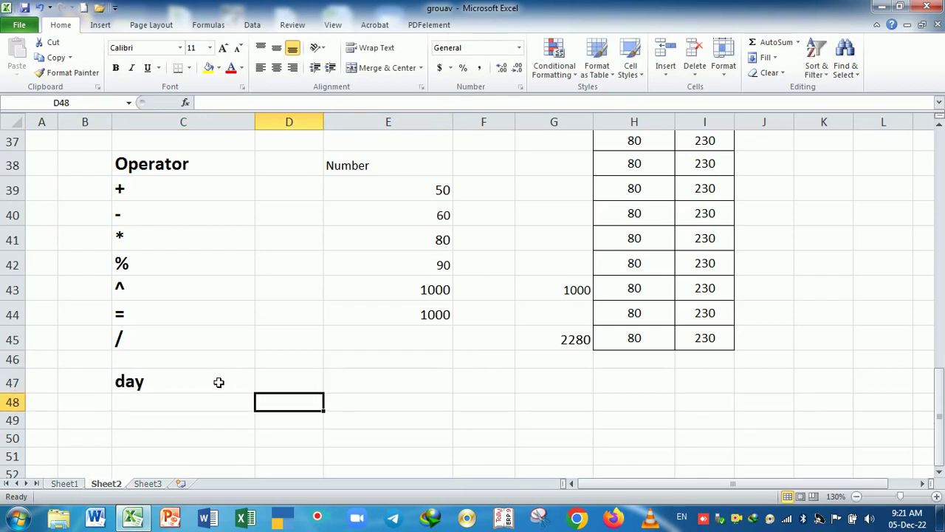
key(Left)
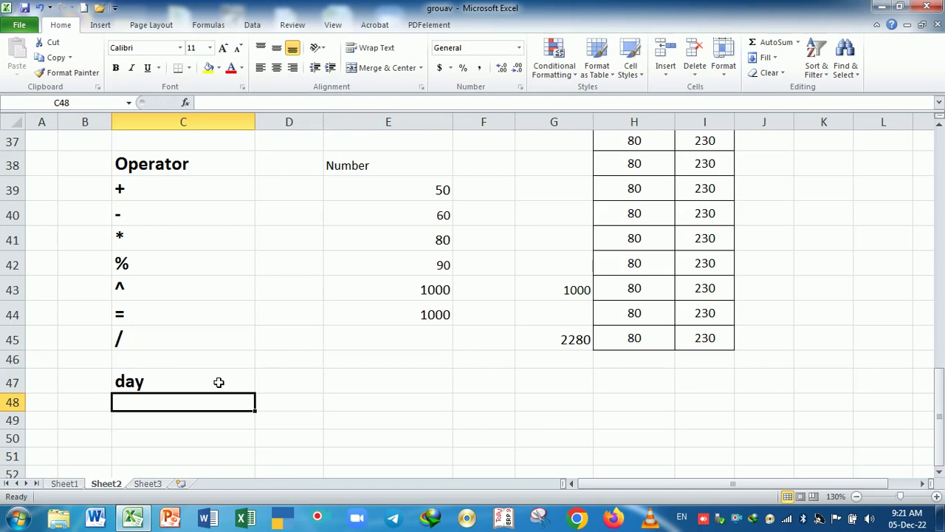
- Edit C47 so the label reads 'Janauary (31)day'
click(219, 381)
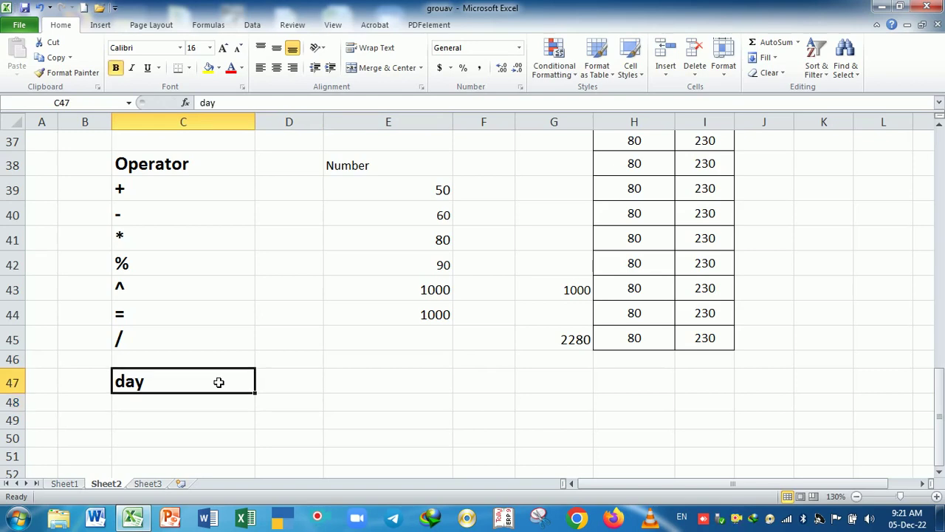
double_click(218, 382)
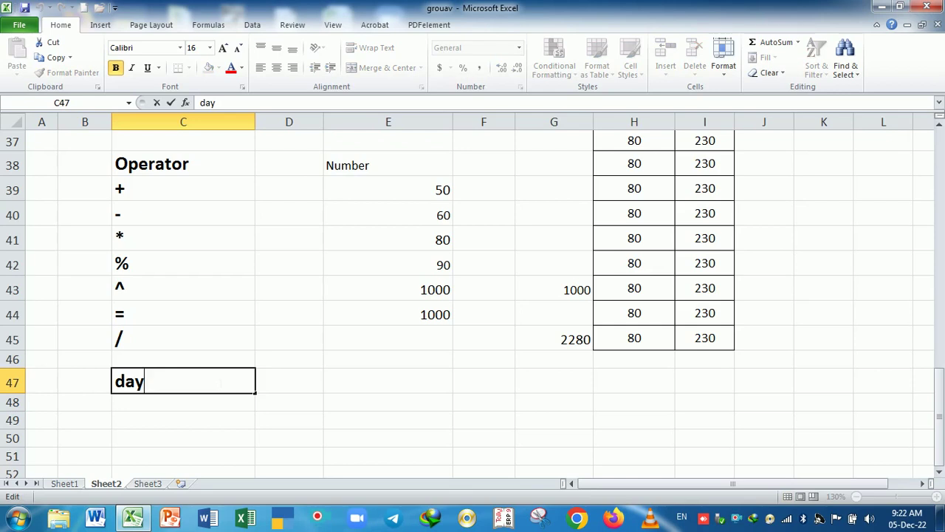
text(Jan)
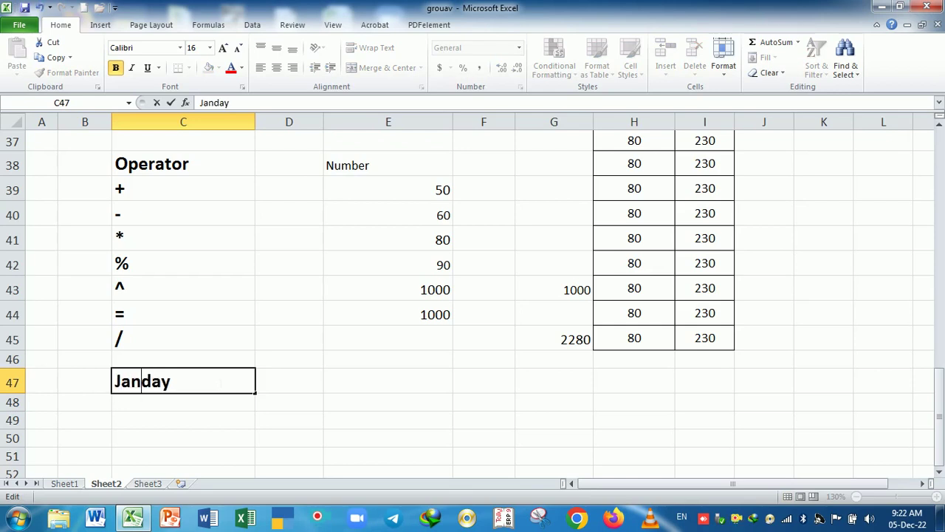
text(aya)
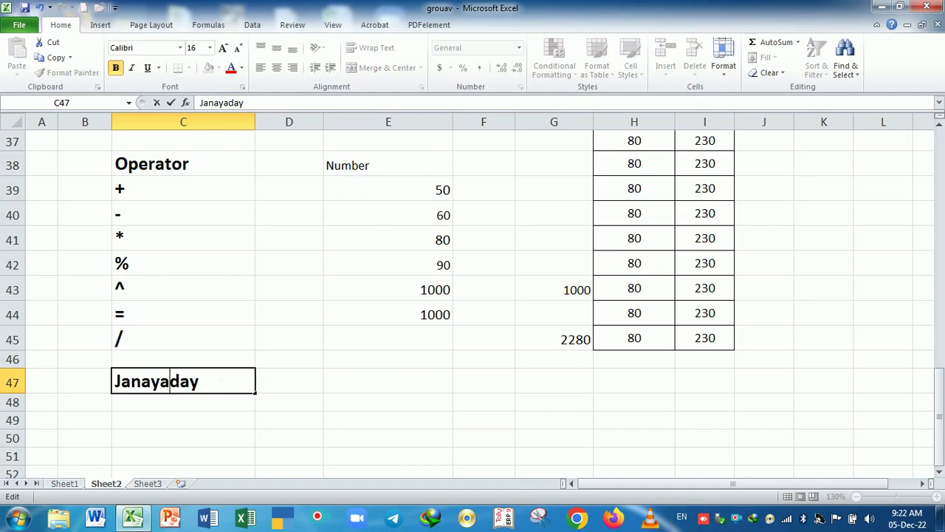
key(BackSpace)
text(u)
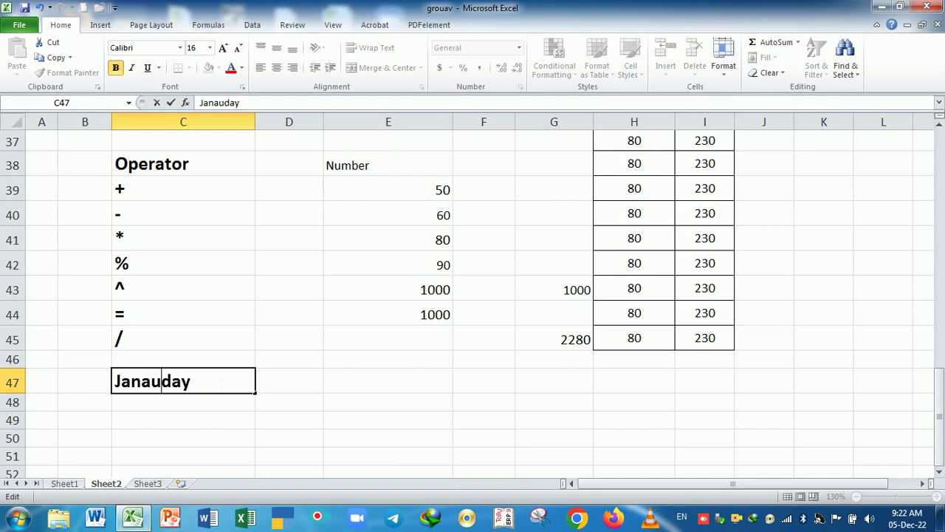
text(ary ()
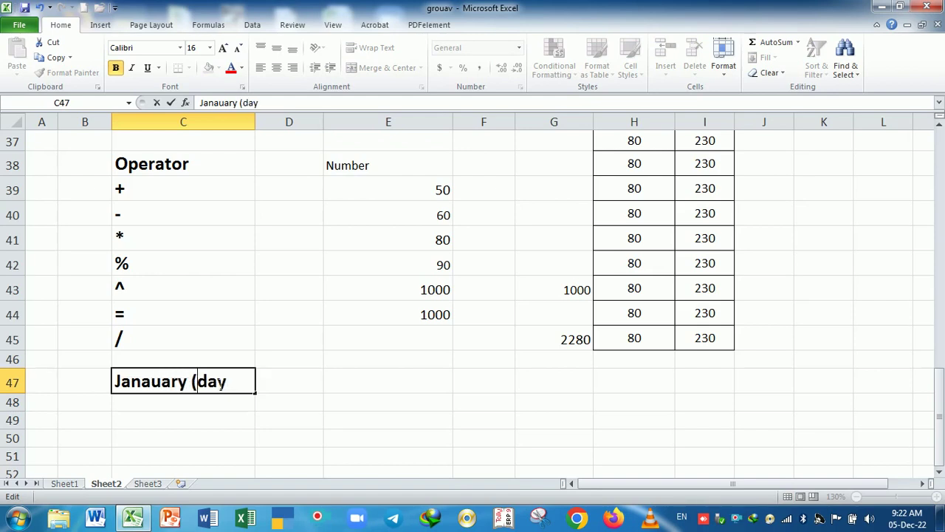
text(1))
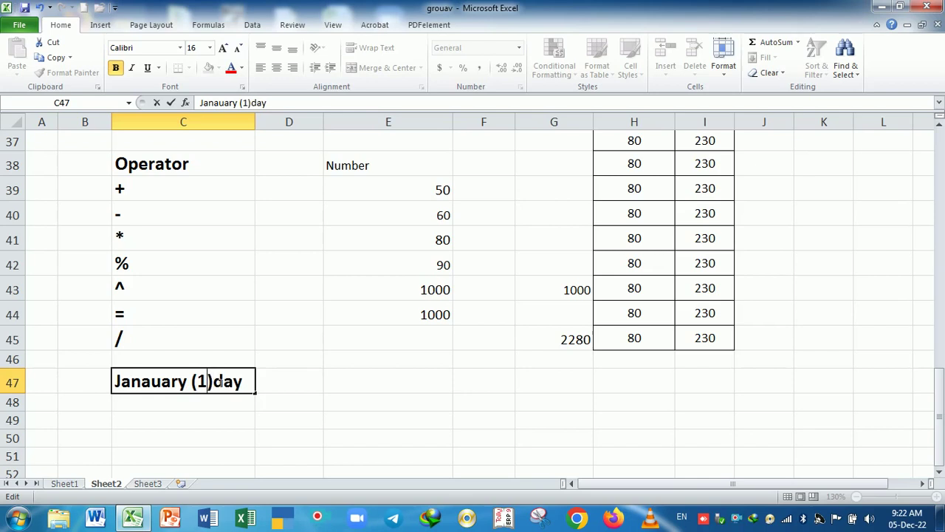
key(BackSpace)
text(3)
text(1)
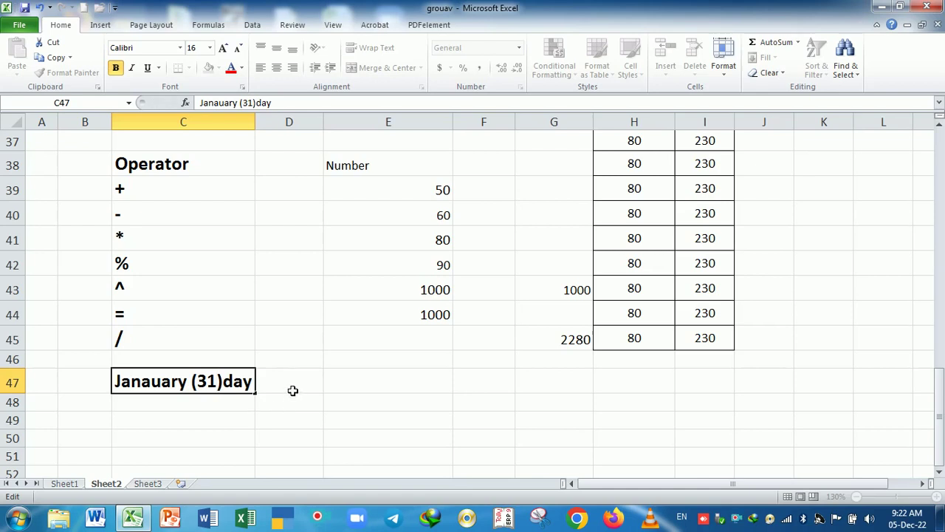
click(362, 390)
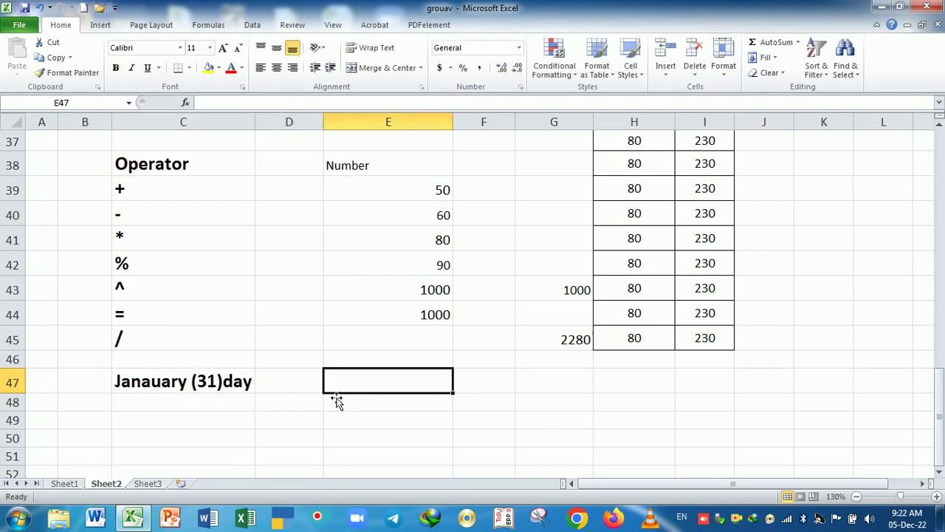
- Enter 'work 24' in E47 and format it bold at 12 point
text(work)
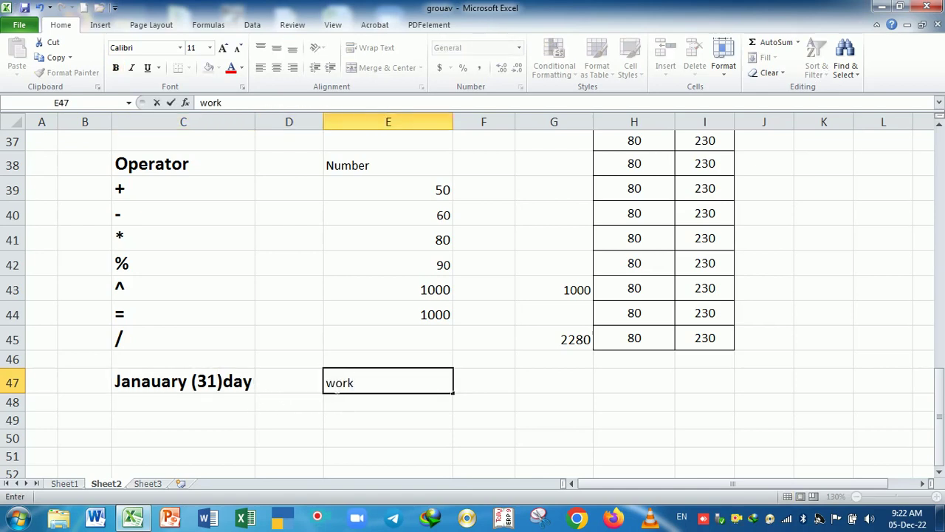
text( 2)
text(4)
key(Return)
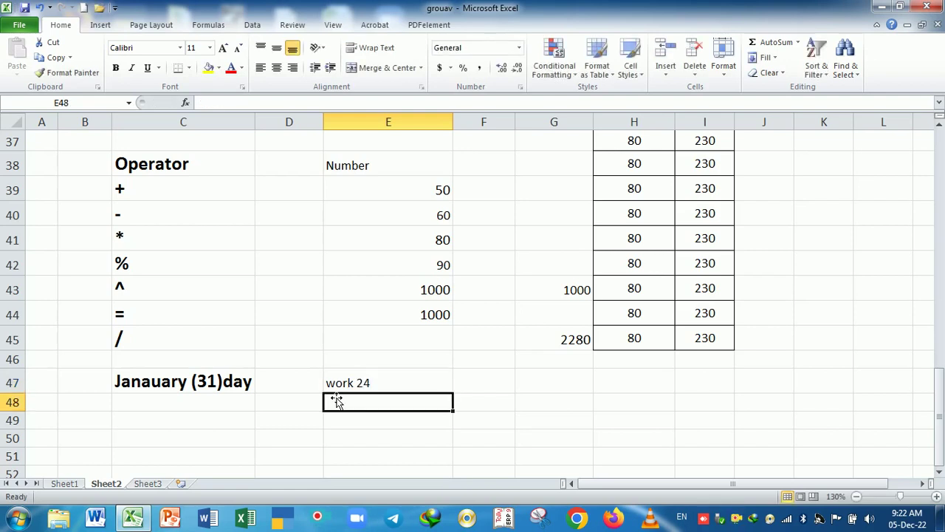
click(378, 384)
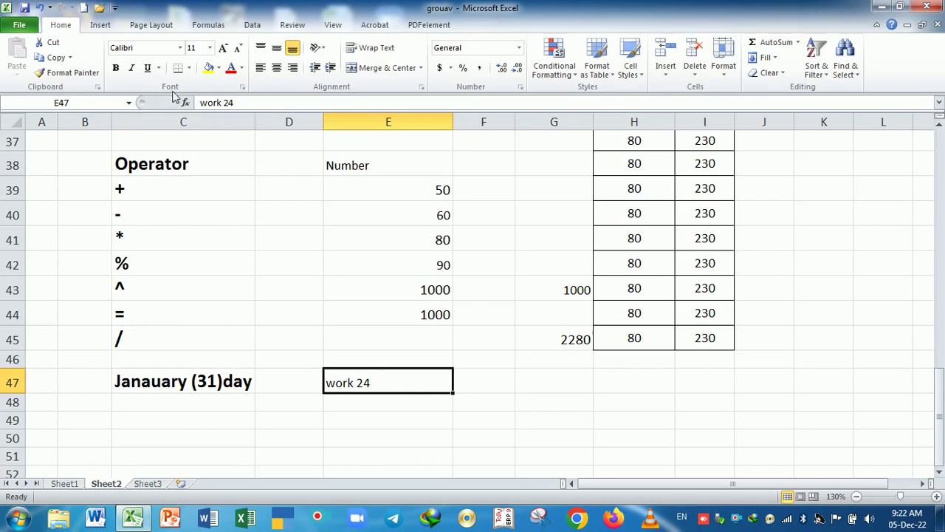
click(116, 67)
click(224, 50)
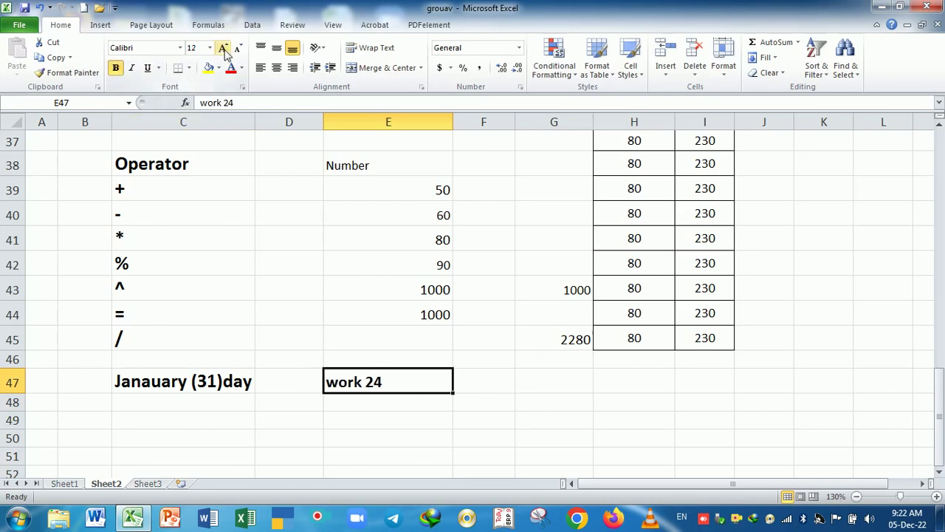
click(287, 436)
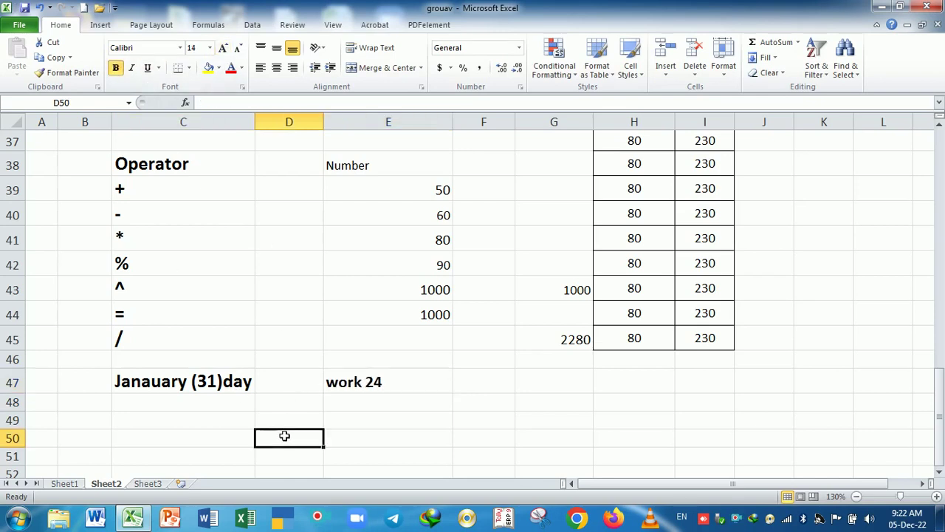
click(194, 408)
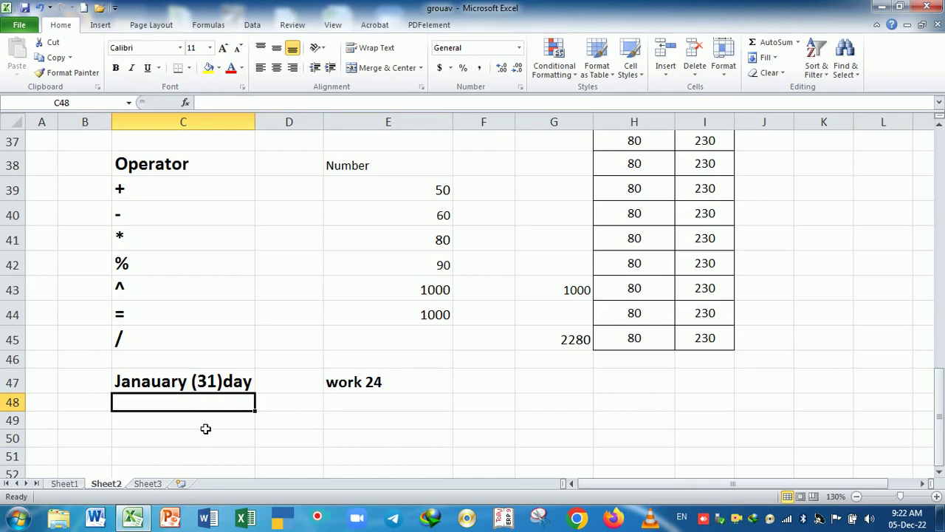
- Enter the label a in cell B48
click(205, 428)
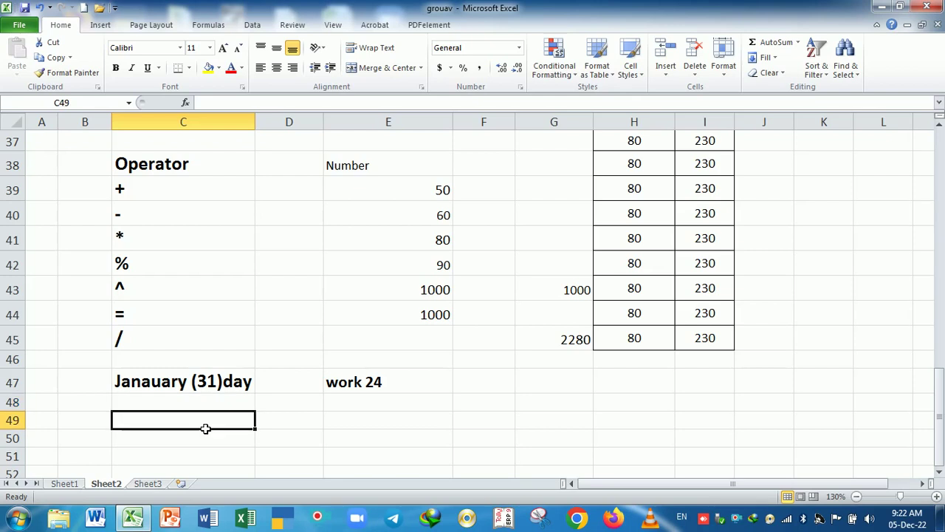
click(203, 406)
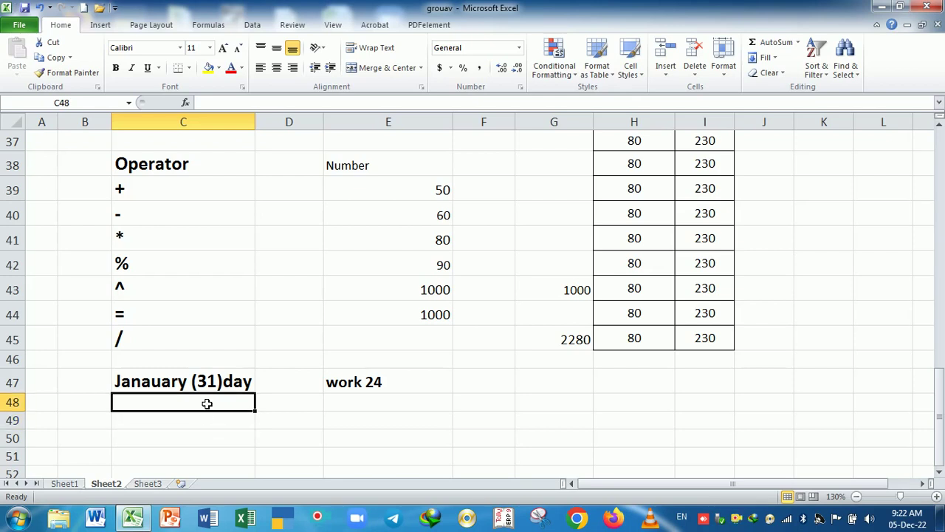
key(Left)
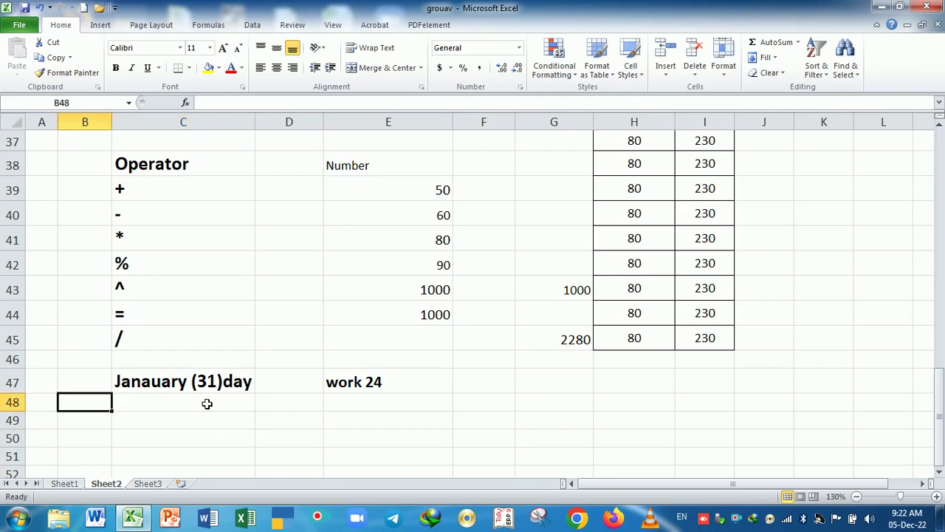
text(a)
key(Return)
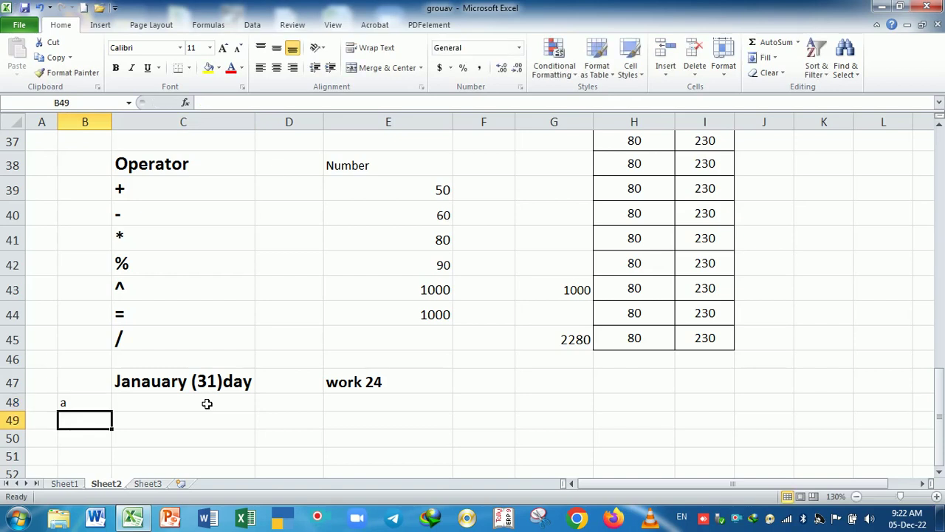
- Enter the salary 31000 in C48 under the January (31)day heading
click(207, 403)
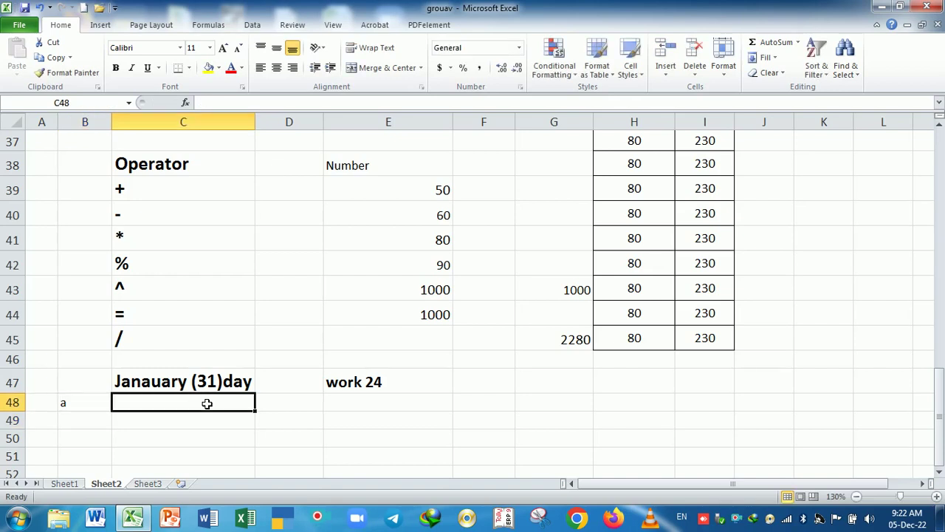
text(31000)
key(Return)
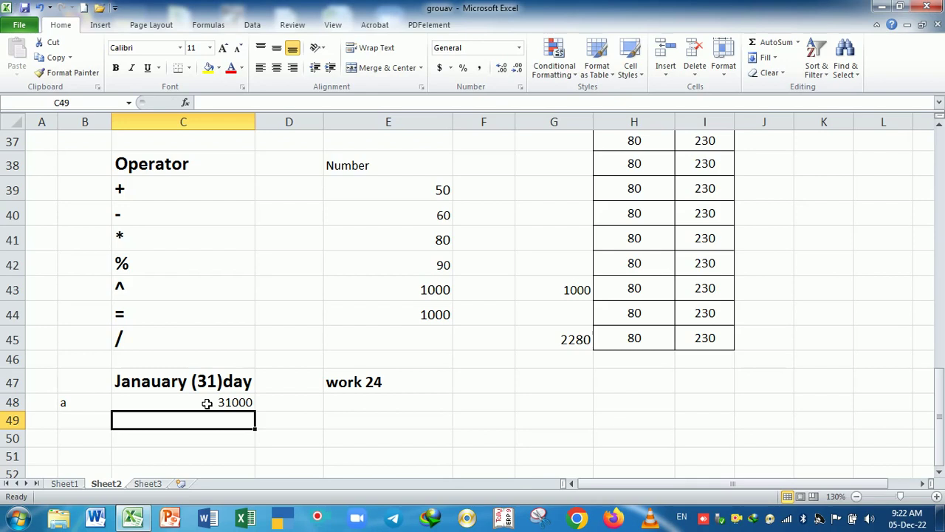
click(208, 403)
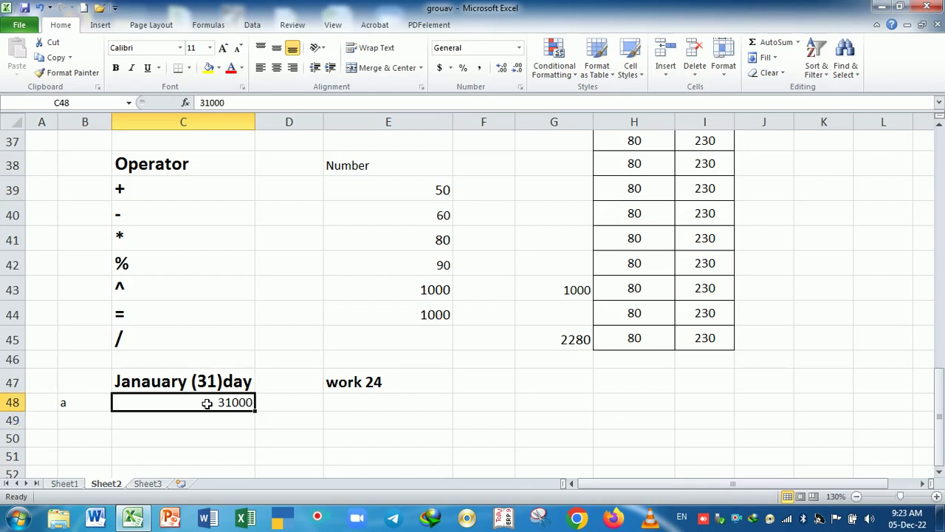
key(Right)
key(Right)
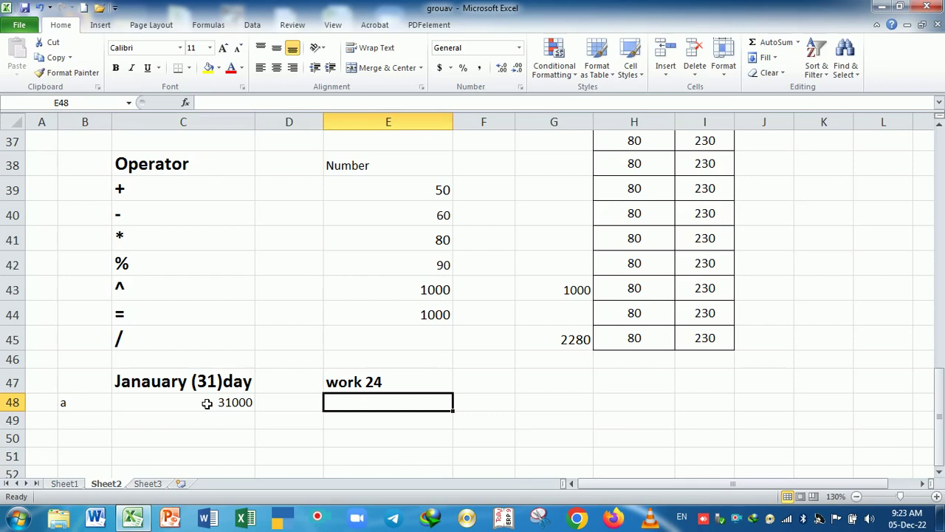
key(Left)
key(Left)
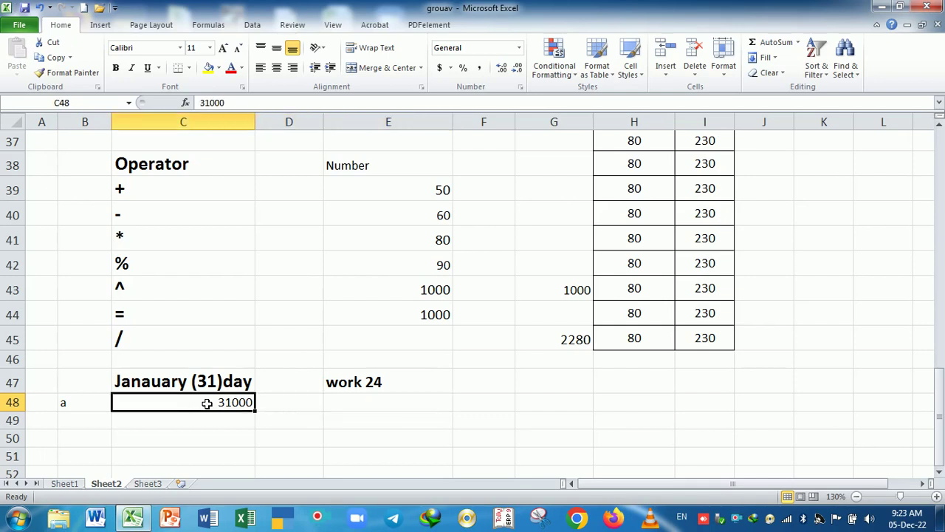
key(Right)
key(Right)
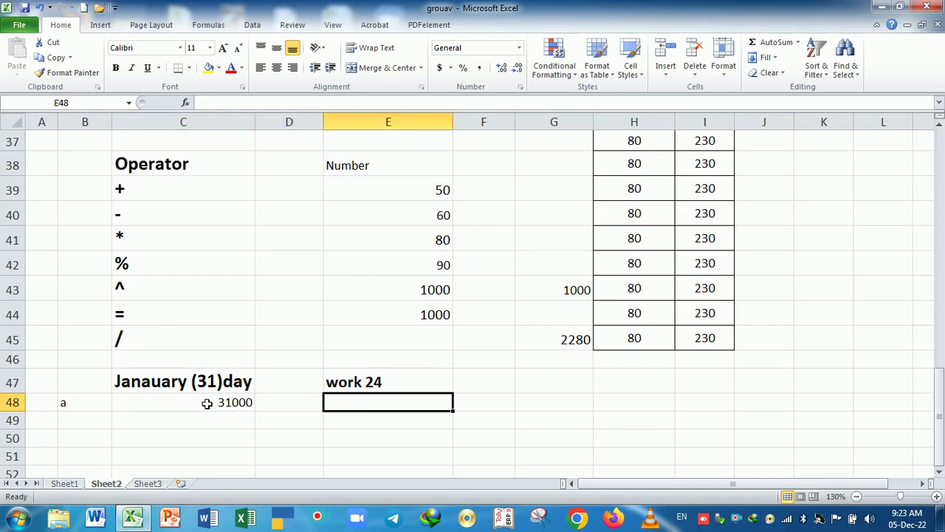
- Try =C48/31 in E48 to get the salary per day
text(=)
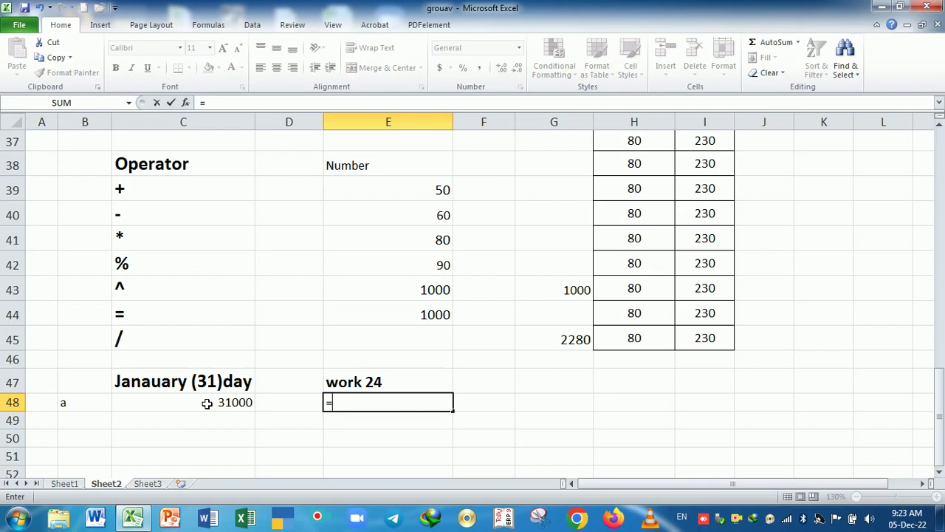
key(Left)
key(Left)
text(/3)
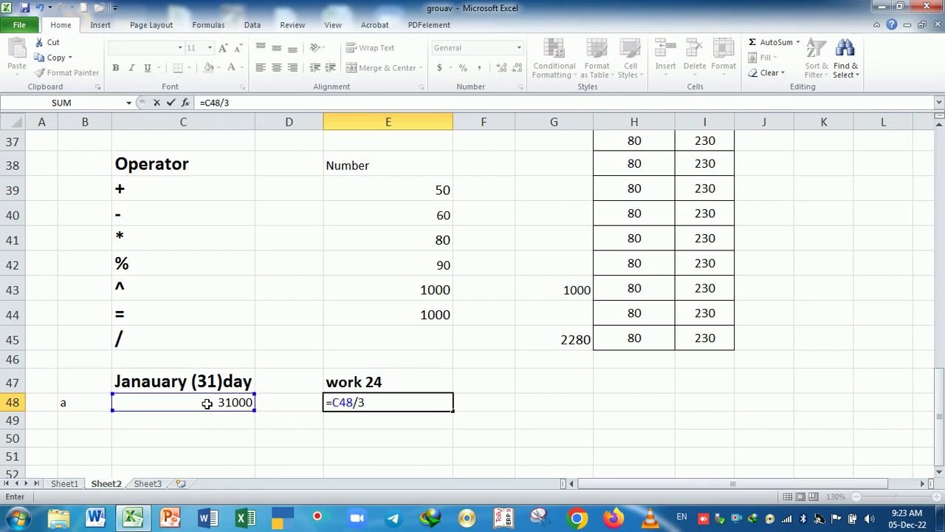
text(1)
key(Return)
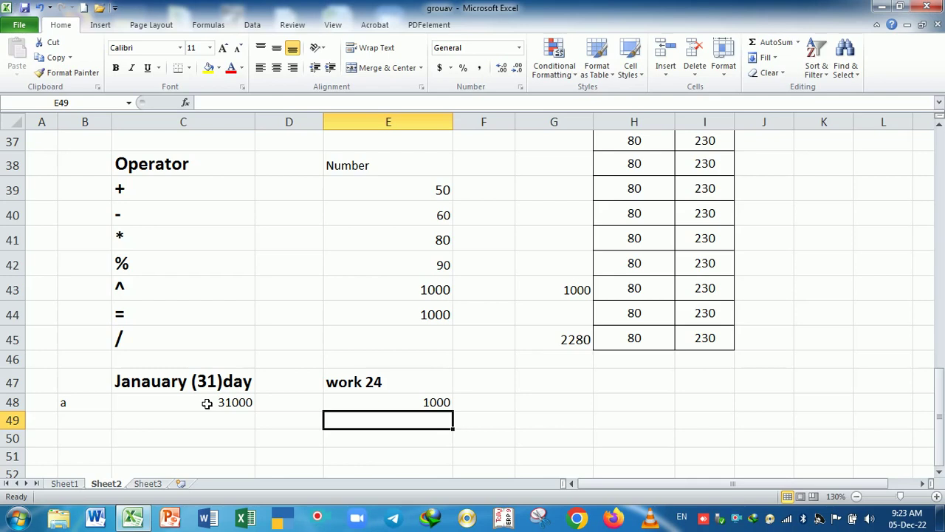
key(Up)
key(F2)
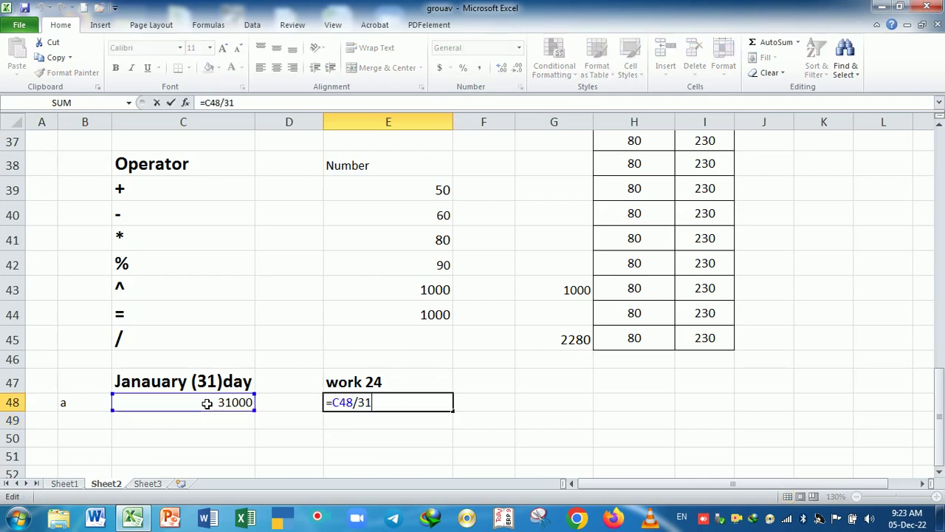
key(Return)
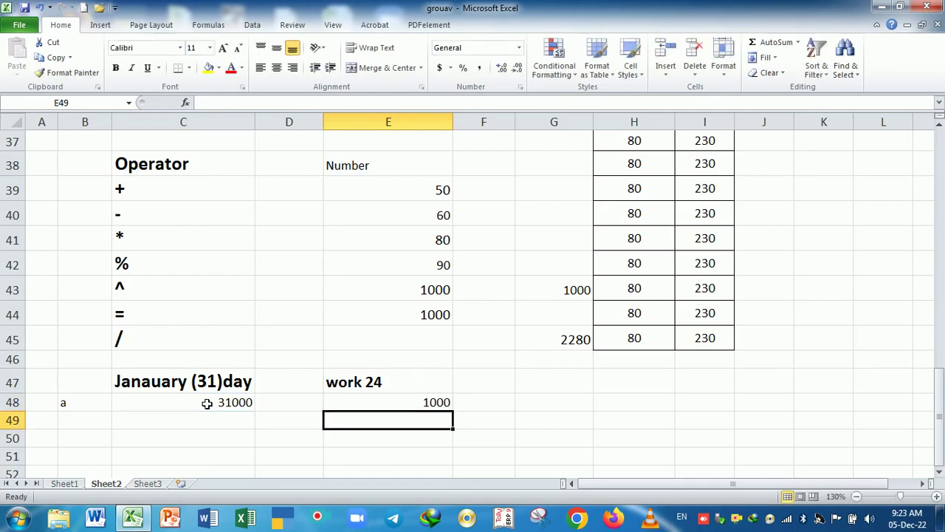
key(Up)
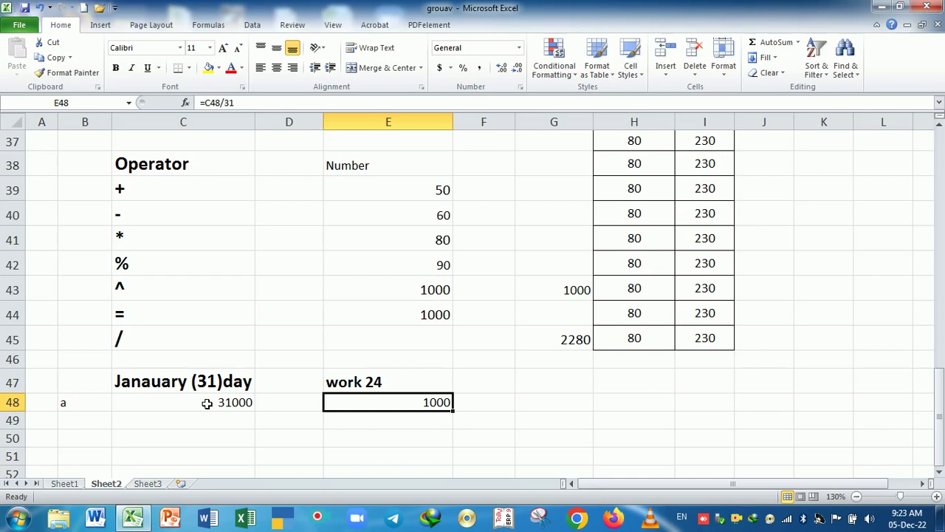
- Enter =(C48/31)*24 in E48, giving 24000 for 24 worked days
text(=)
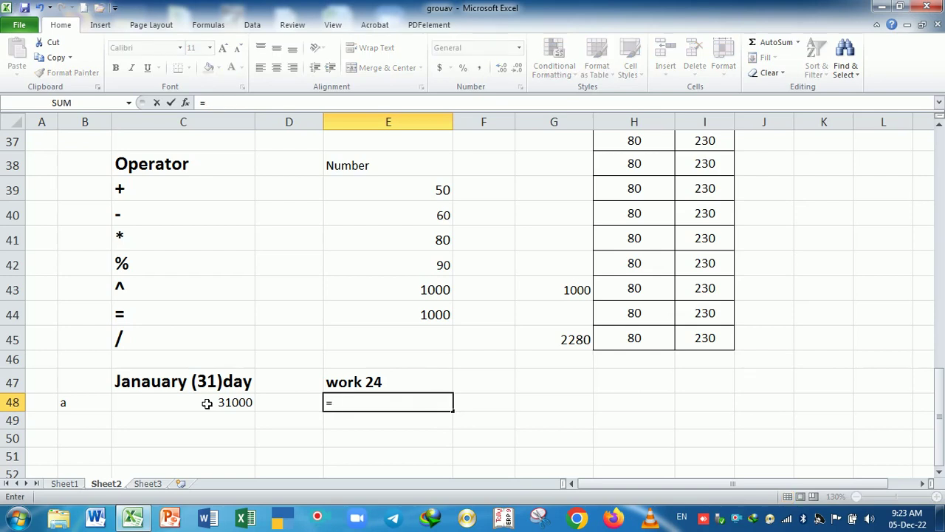
text(()
click(194, 408)
text(/)
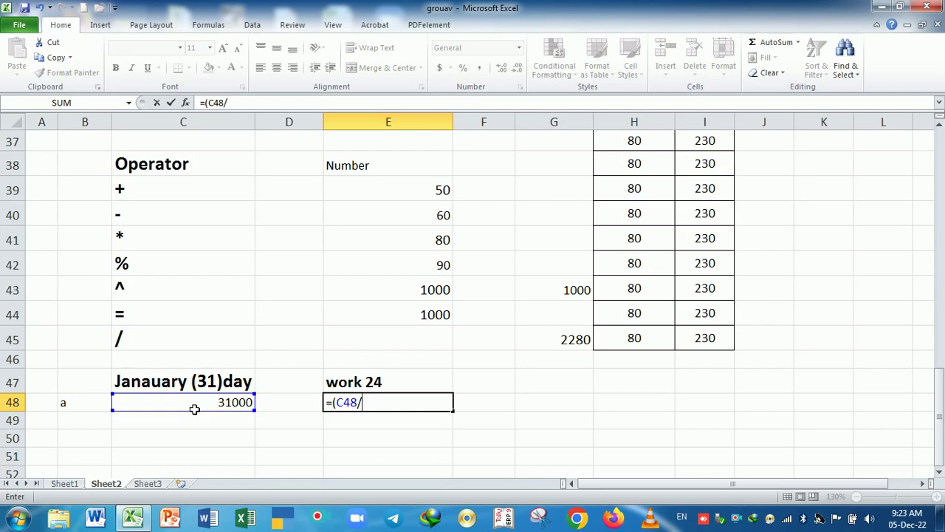
text(31)
text()*)
text(24)
key(Return)
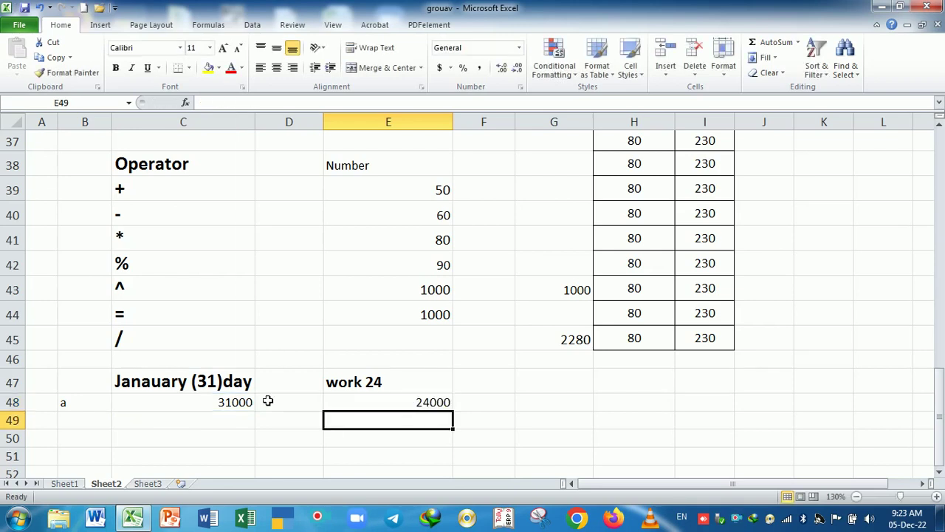
click(388, 408)
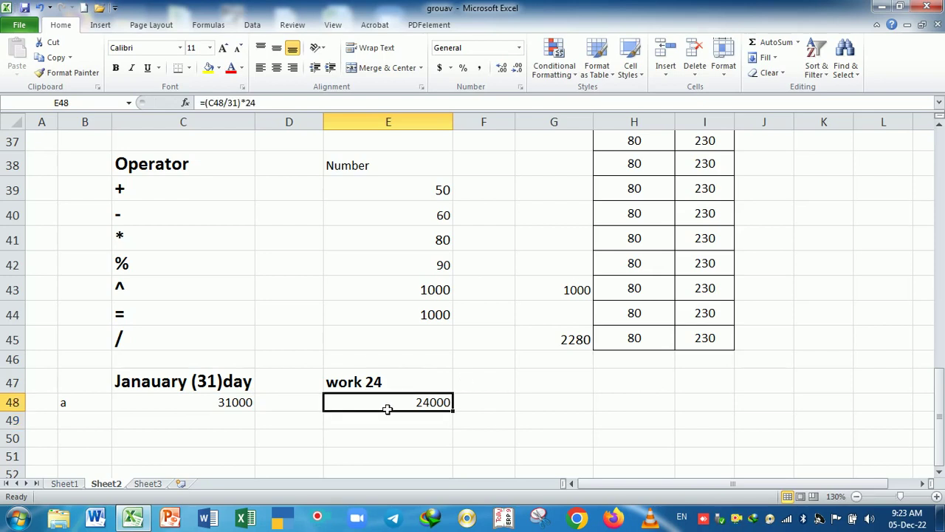
- Change the salary in C48 to 45000
click(216, 405)
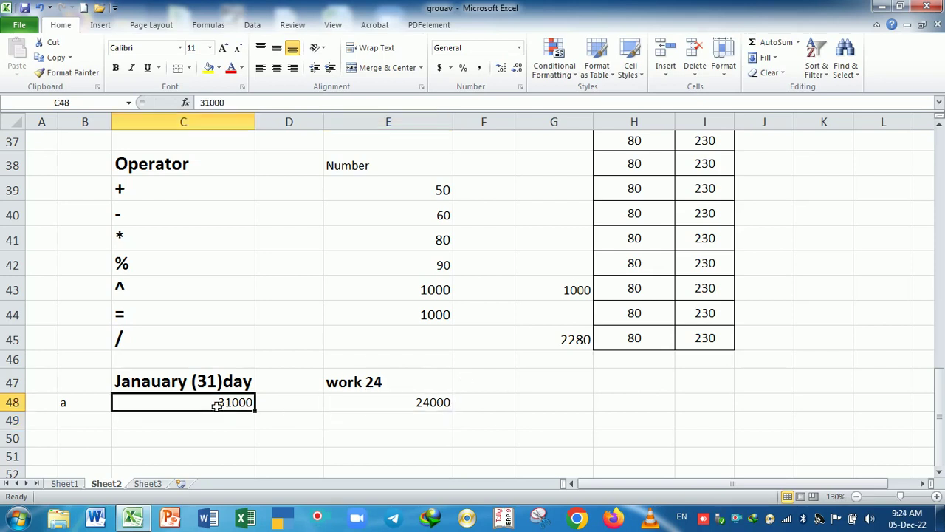
text(4500)
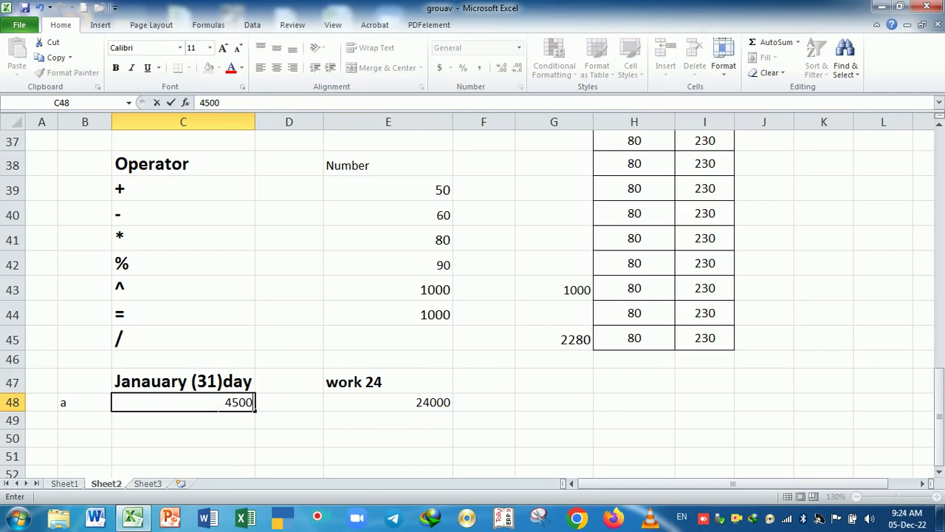
text(0)
key(Return)
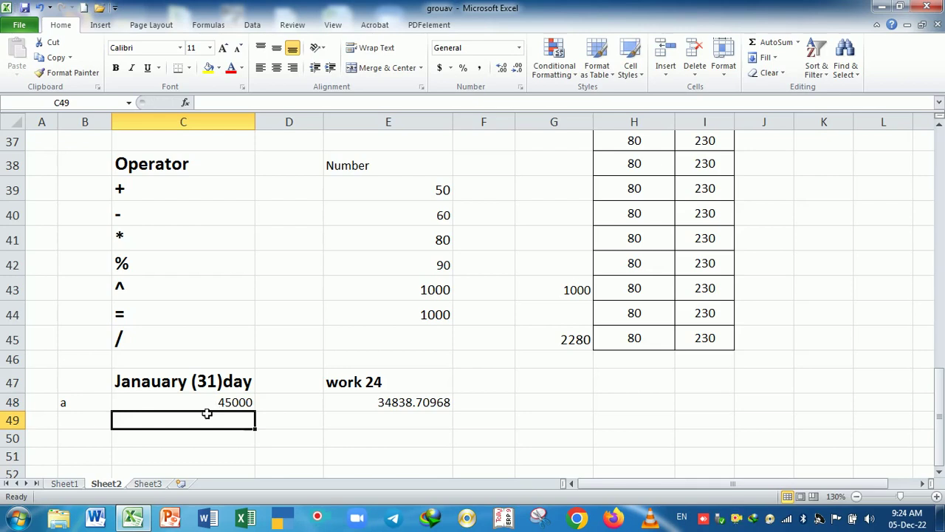
click(226, 403)
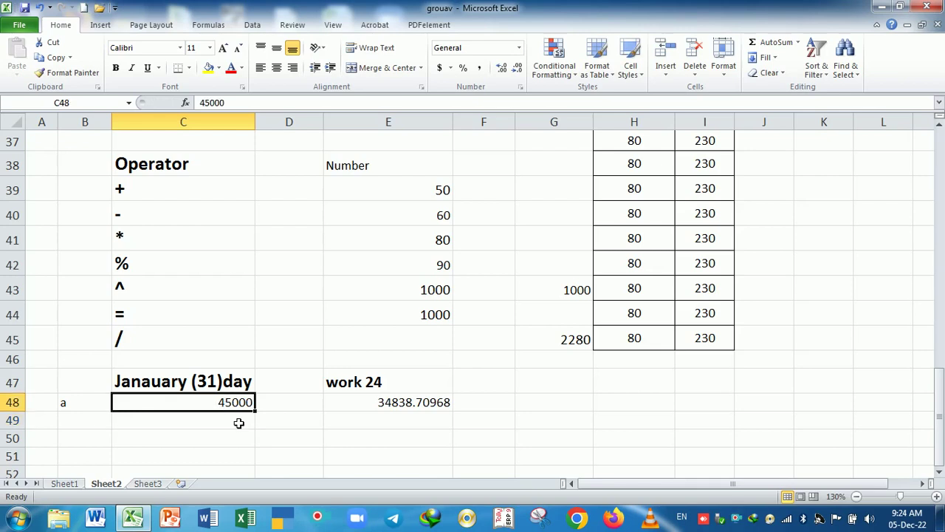
click(238, 421)
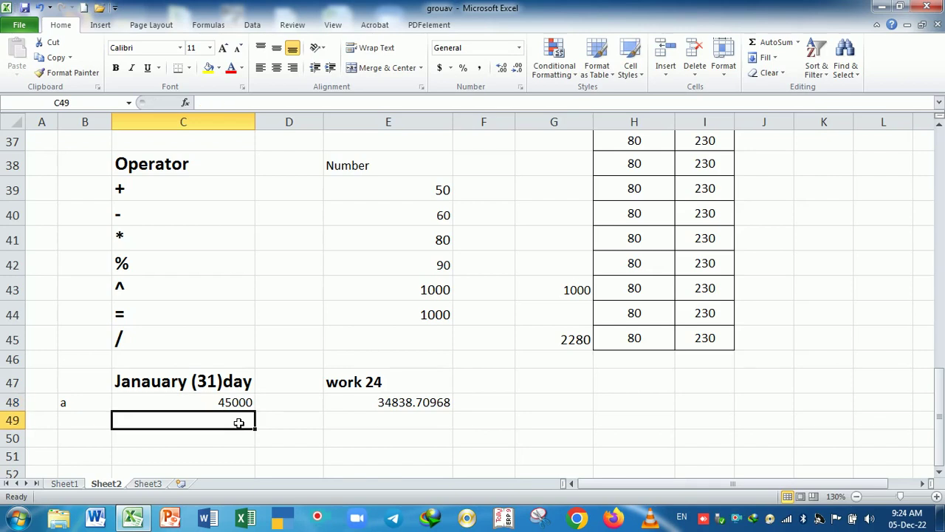
- Check E48's pro-rated pay formula, now showing 34838.70968
click(327, 403)
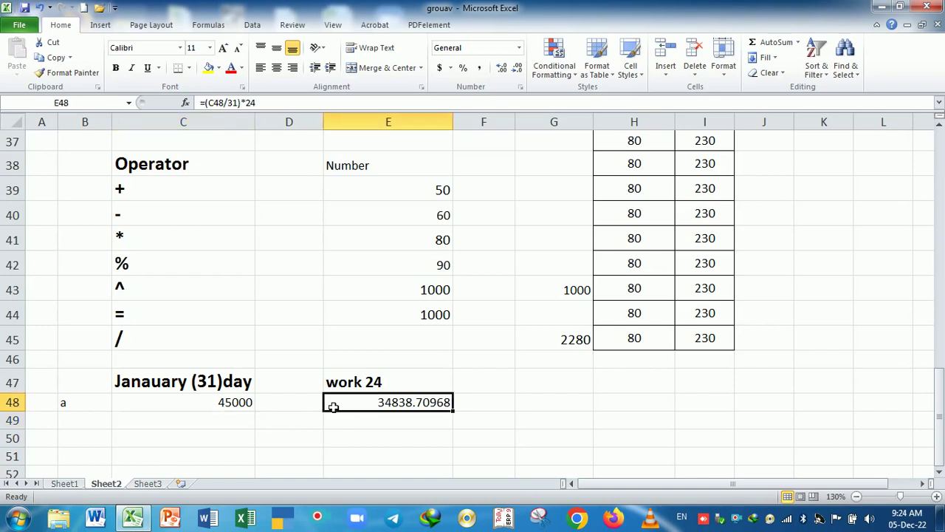
double_click(328, 404)
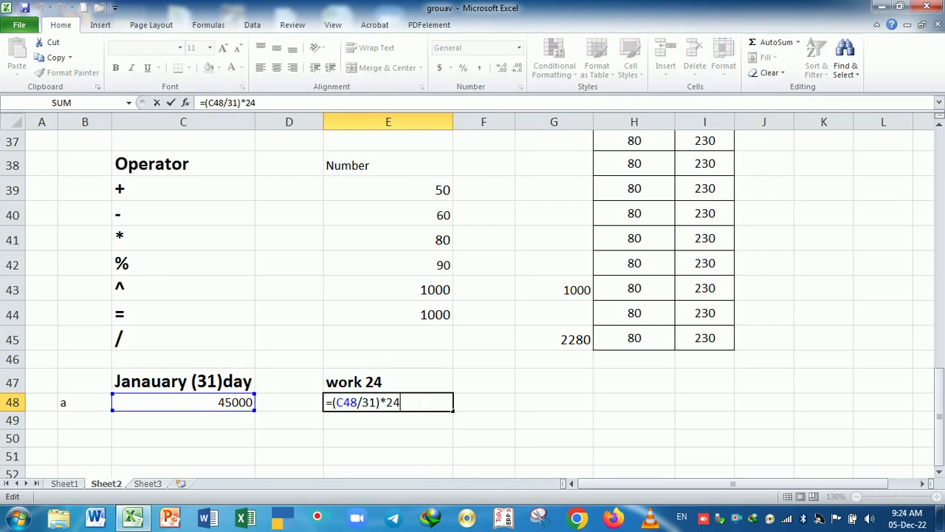
key(Return)
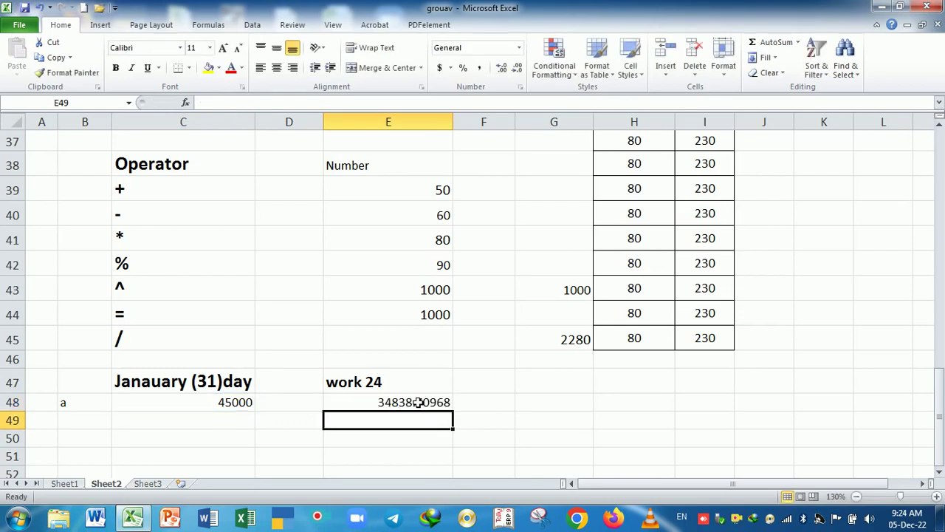
key(Down)
key(Right)
key(Up)
key(Up)
key(Right)
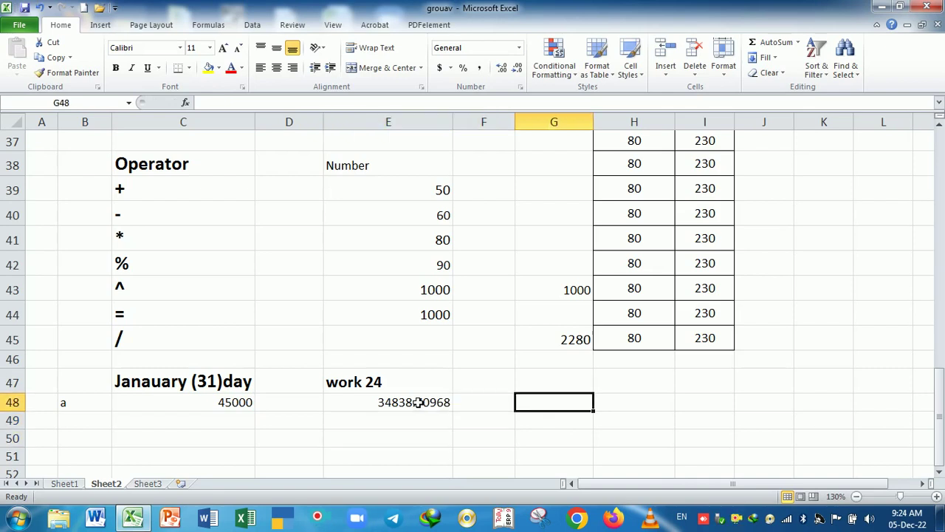
- Enter 450 in G48 and =G48/5 in G49, showing 90
text(45)
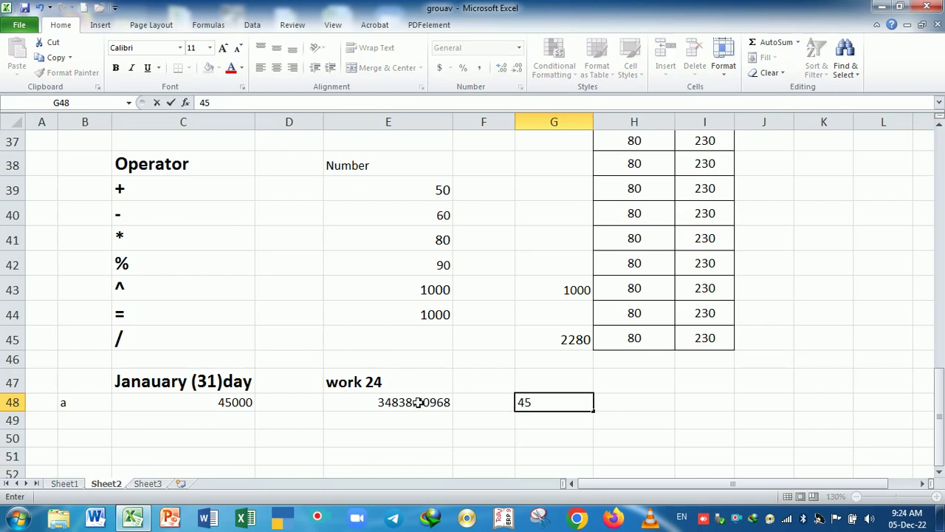
text(0)
key(Return)
text(=)
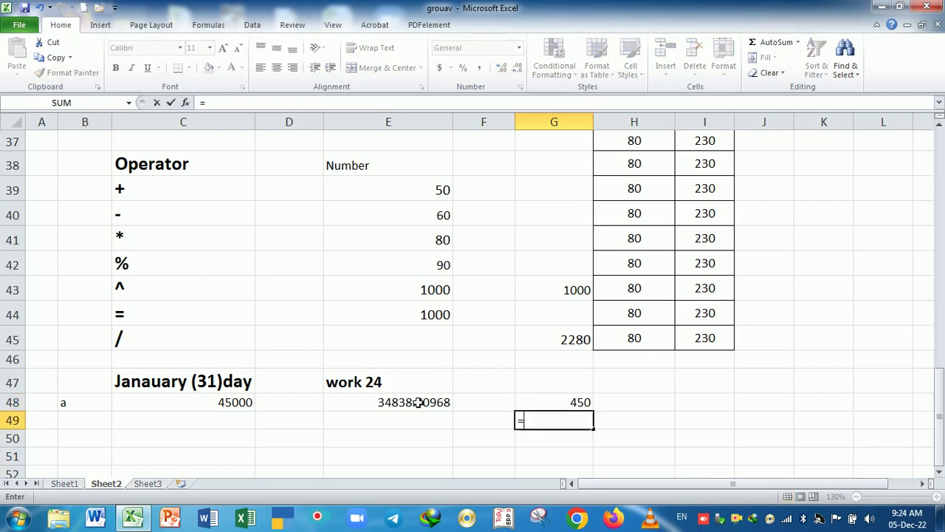
key(Up)
text(/5)
key(Return)
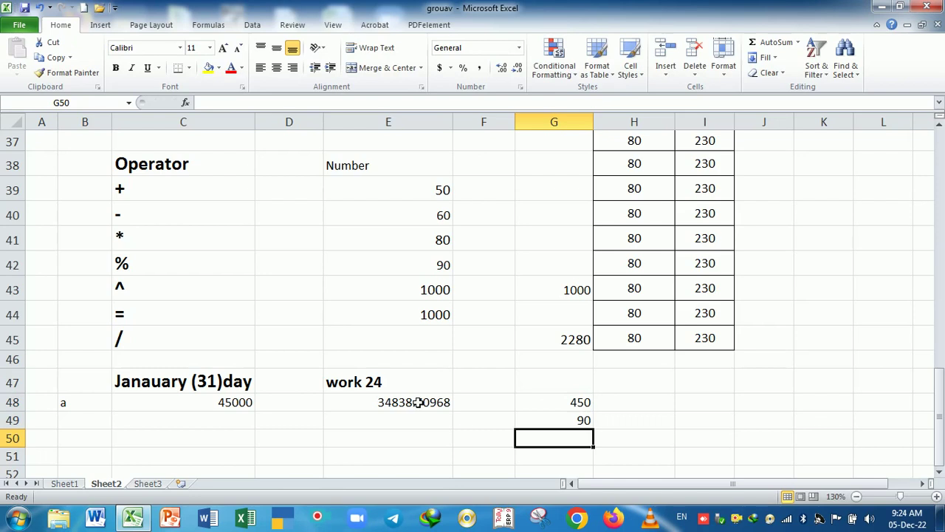
- Recheck G49's =G48/5 formula, leaving it unchanged
key(Up)
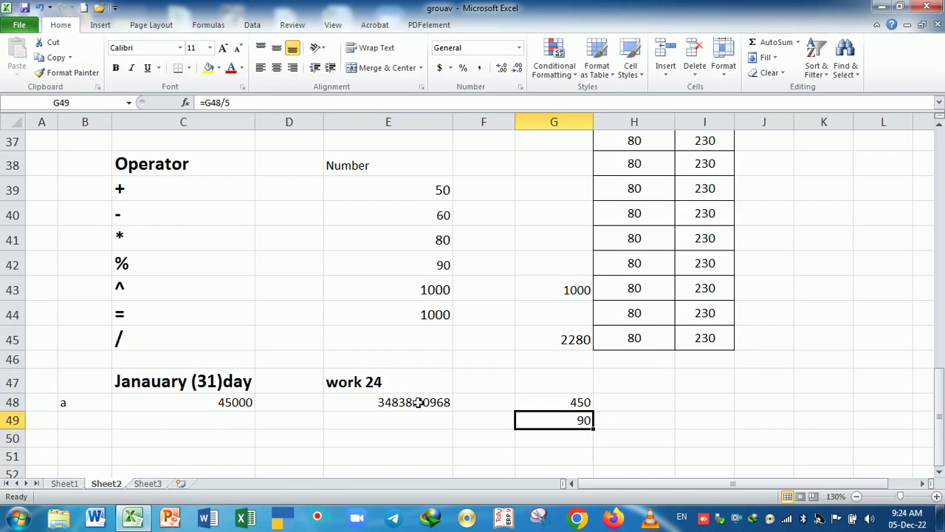
key(F2)
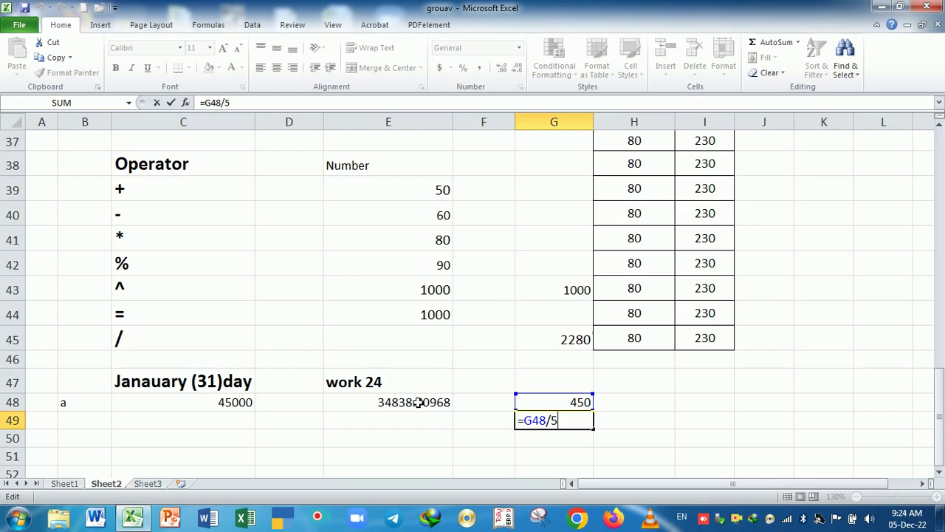
key(Return)
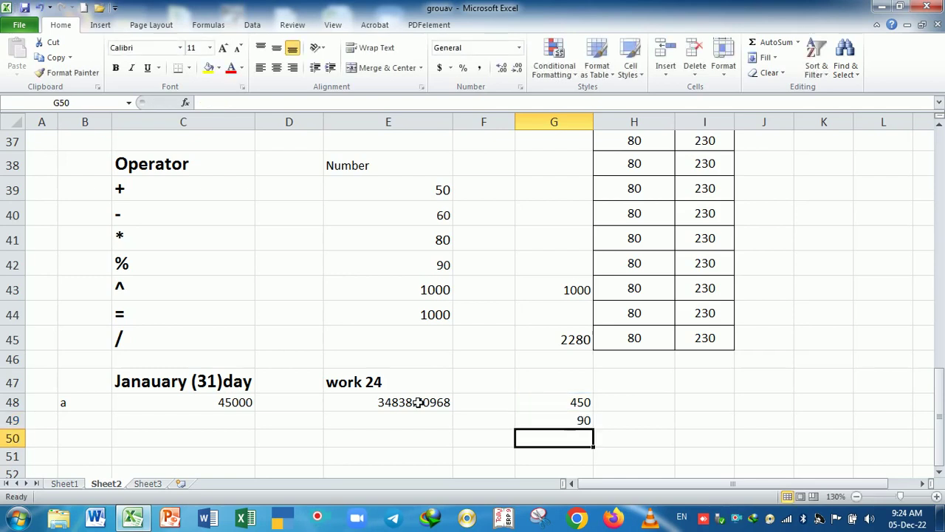
key(Left)
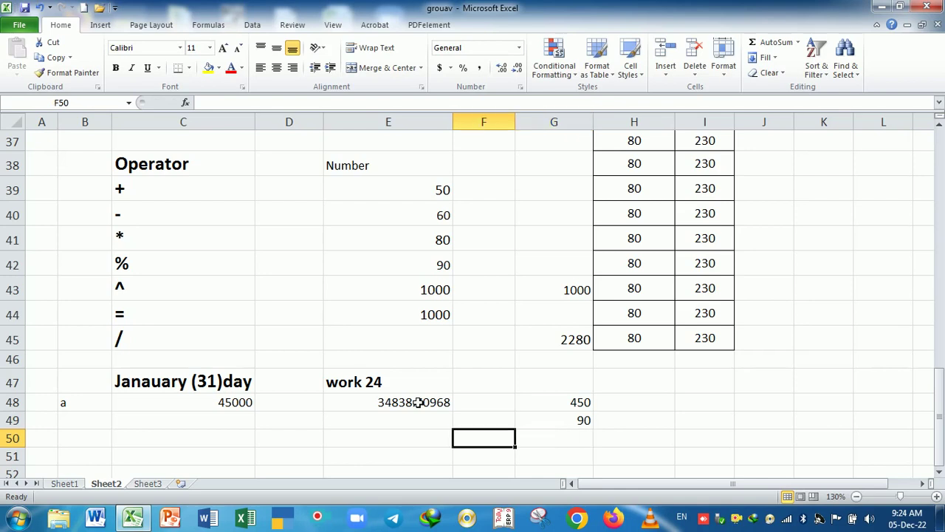
key(Left)
- Enter =(C48/30)*21 in E50, giving 31500 from the 45000 salary
text(=)
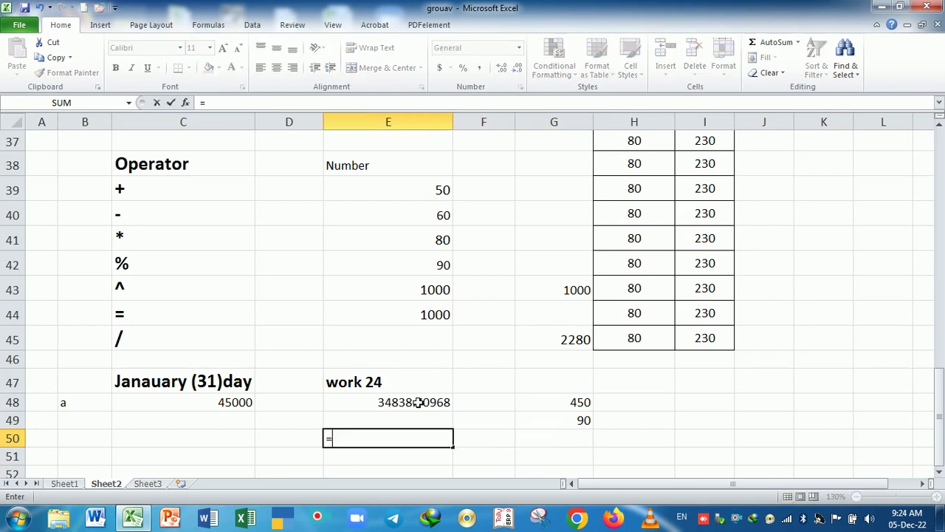
text((31/)
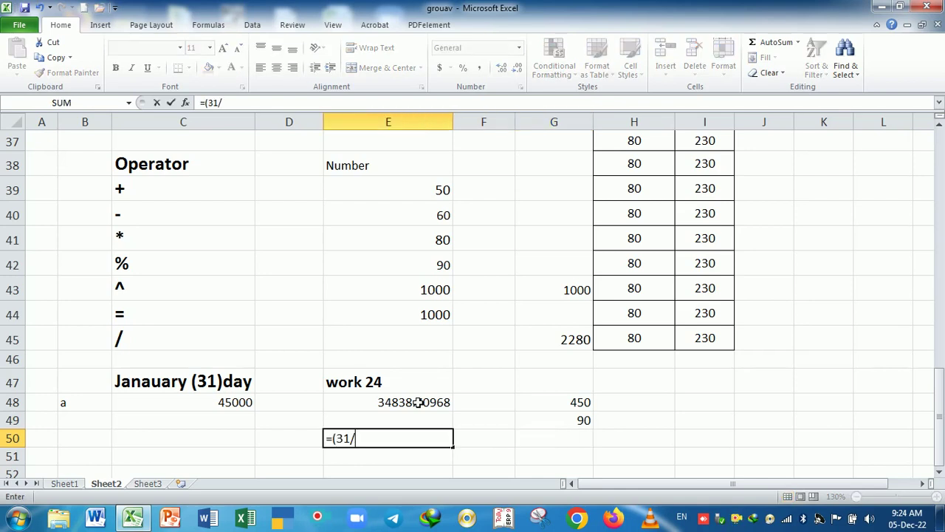
key(BackSpace)
key(BackSpace)
key(BackSpace)
click(226, 408)
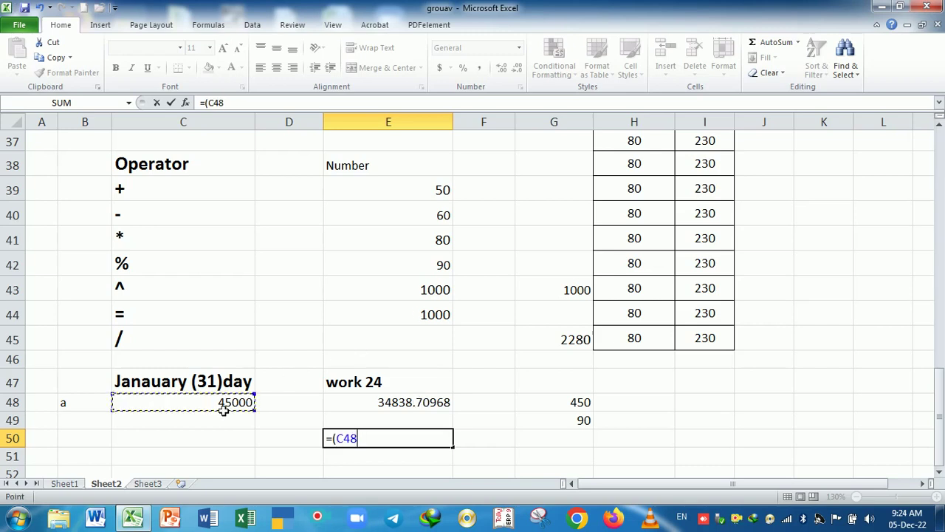
text(/3)
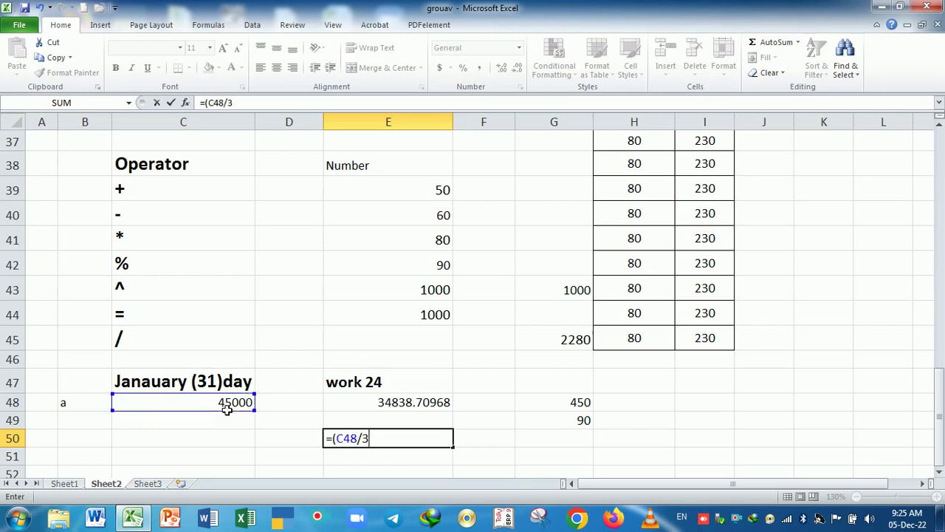
text(0)
text()*)
text(21)
key(Return)
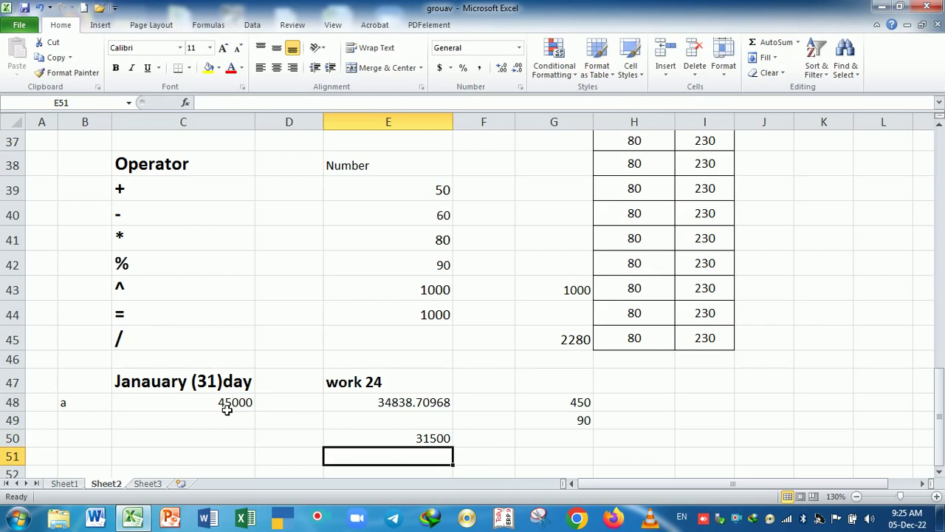
- Test =526/23 in G50, giving 22.8695652, then delete it
click(560, 421)
click(570, 447)
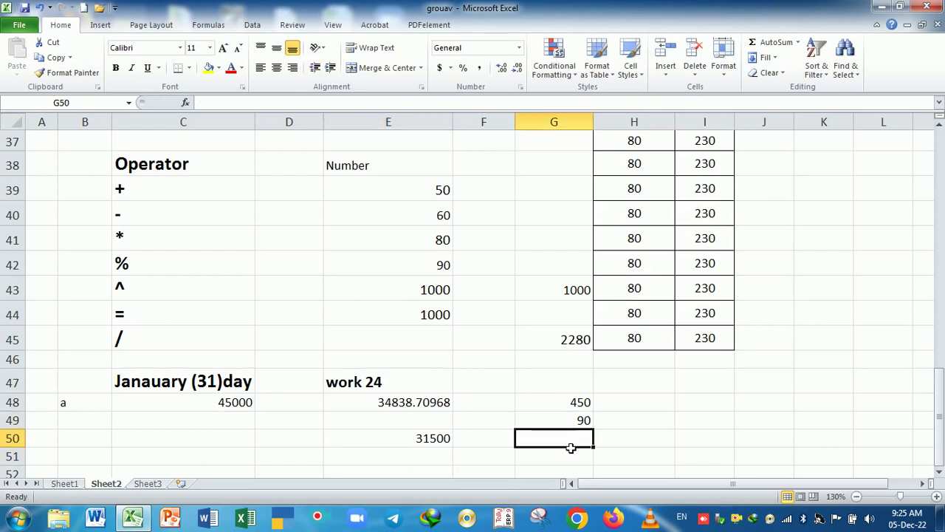
text(=526)
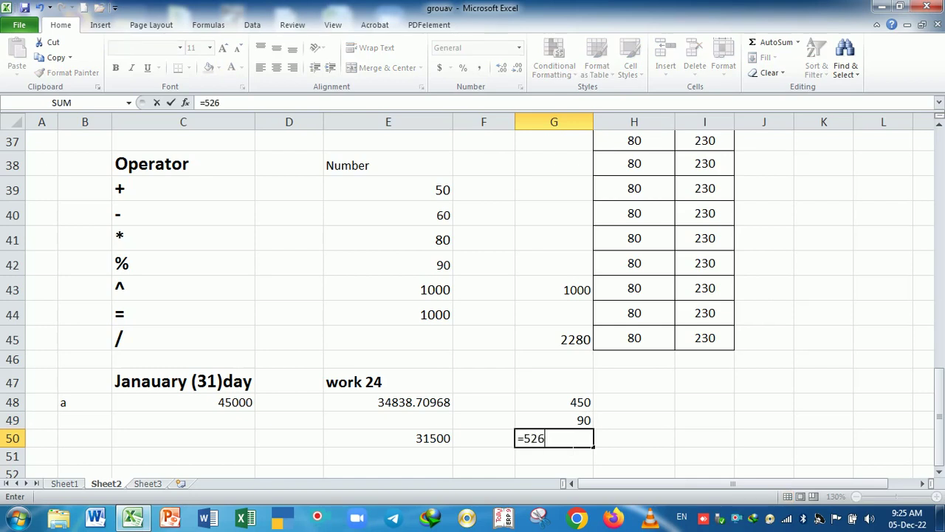
text(/23)
key(Return)
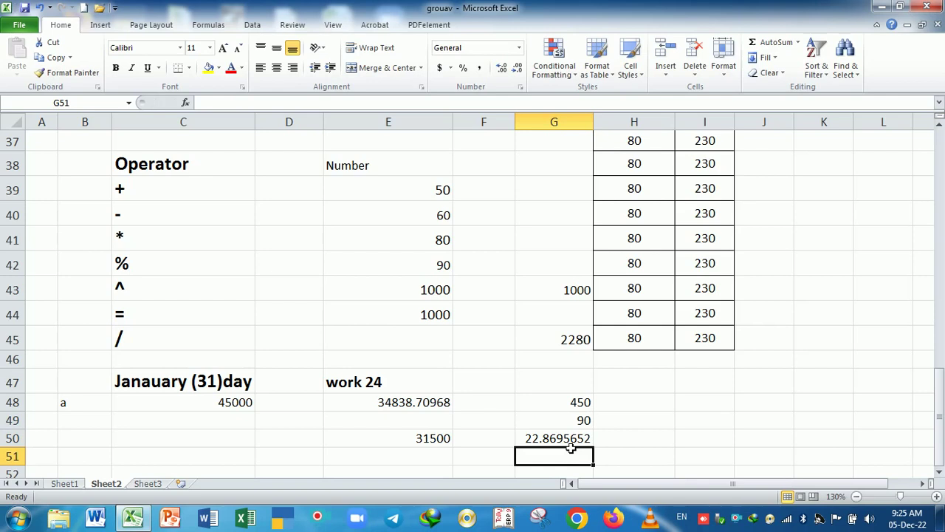
click(547, 444)
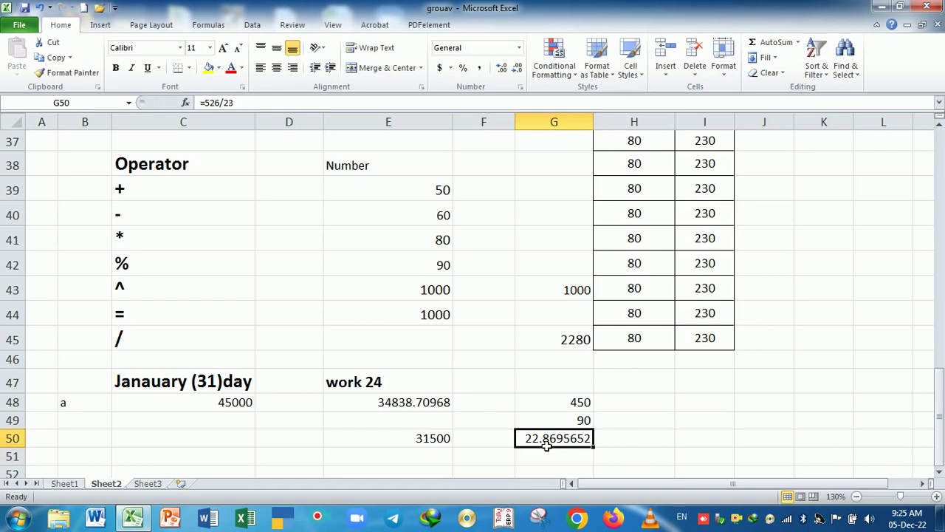
key(Delete)
- Compare E50's formula with E48's =(C48/31)*24 and the operator examples
drag(188, 438, 423, 443)
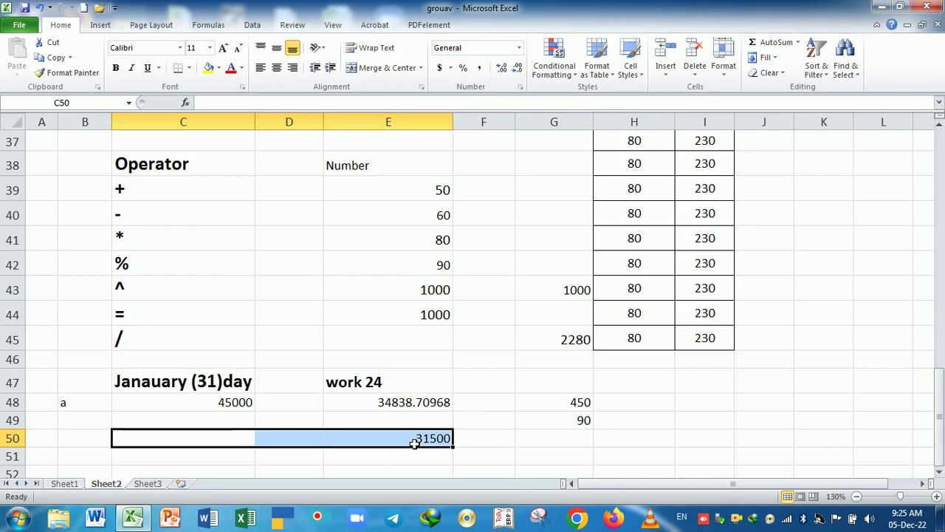
click(415, 443)
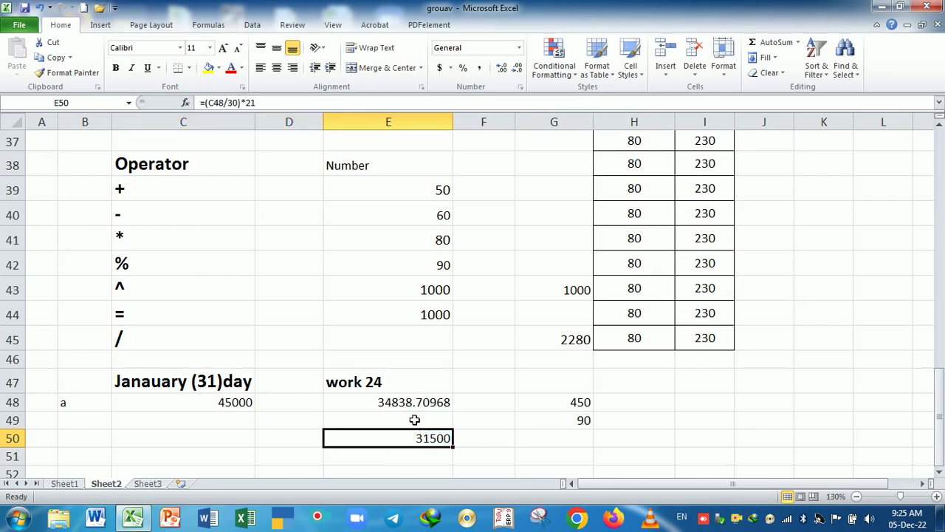
click(416, 419)
click(417, 442)
click(415, 409)
click(421, 438)
click(152, 248)
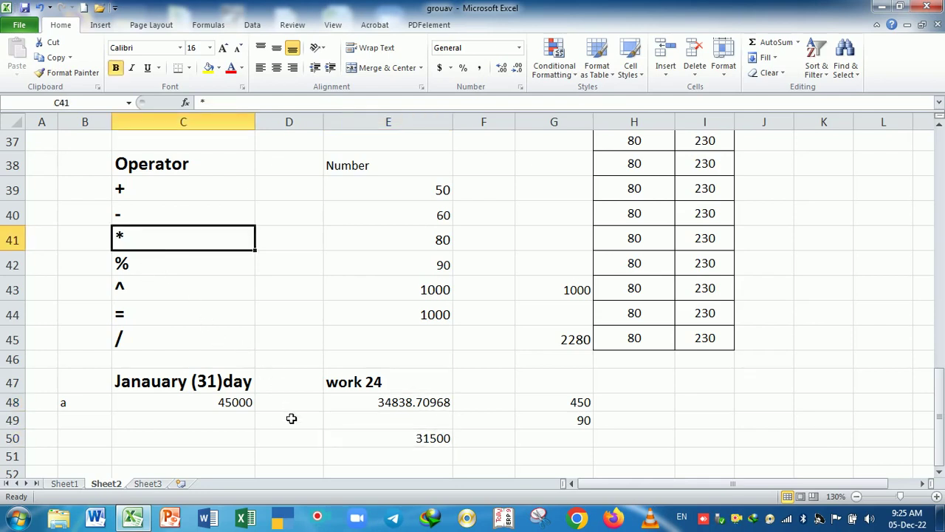
click(296, 440)
scroll(293, 443, down, 1)
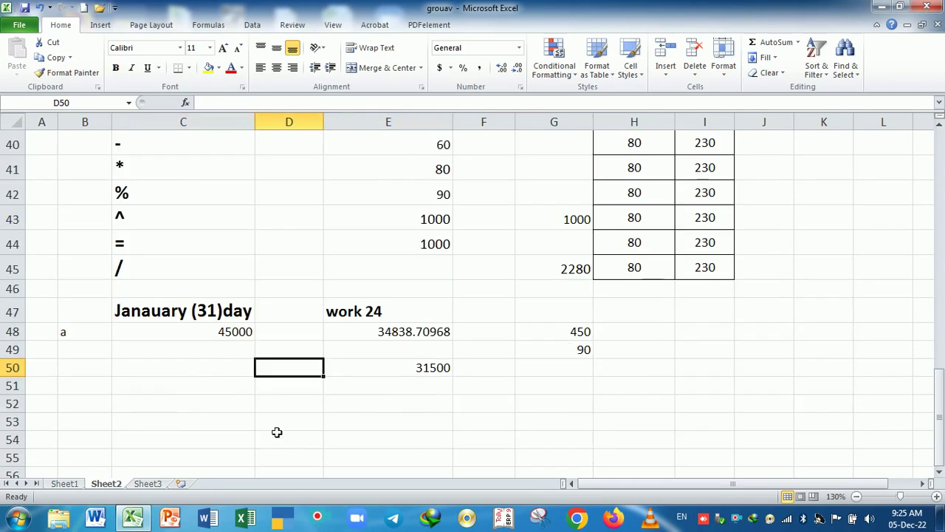
- Create a Unite_Price column in C51 with prices 5000, 3000 and 1000
click(238, 389)
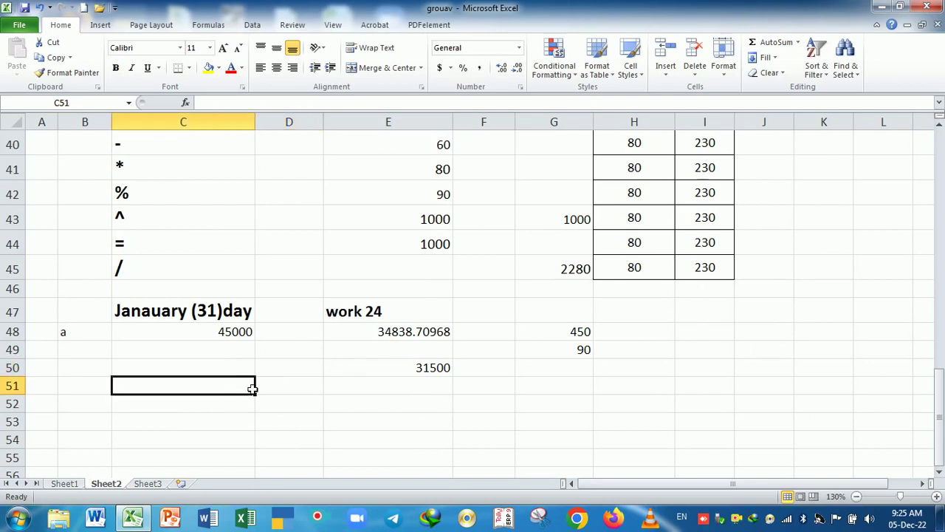
text(Unite)
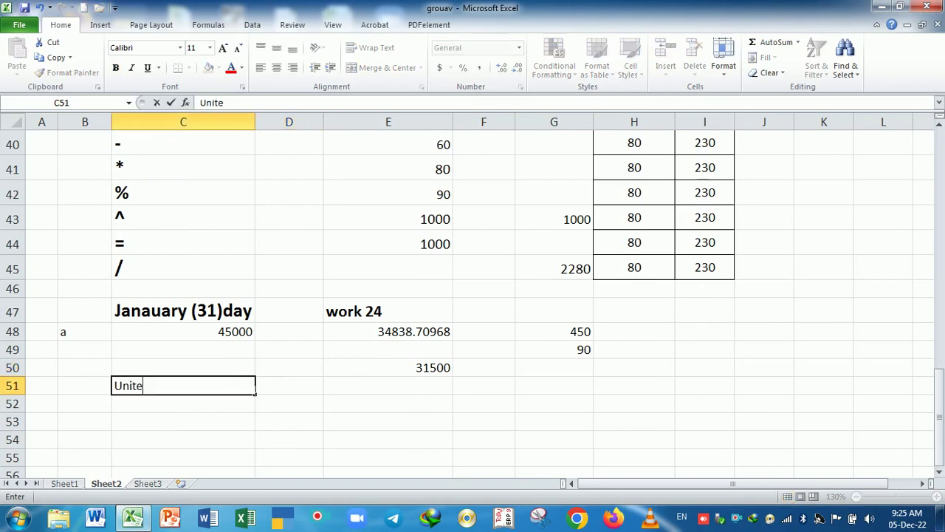
text(_)
text(Piv)
key(BackSpace)
key(BackSpace)
text(rice)
key(Return)
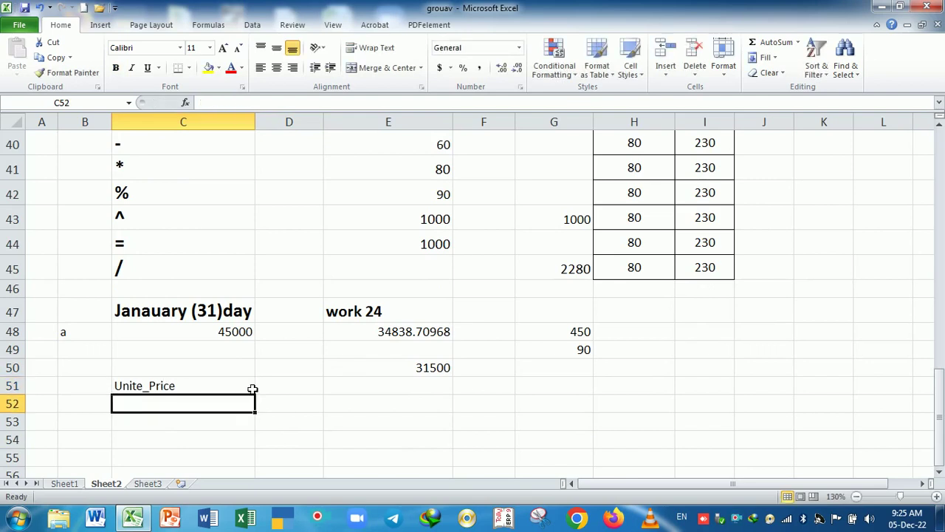
text(5000)
key(Return)
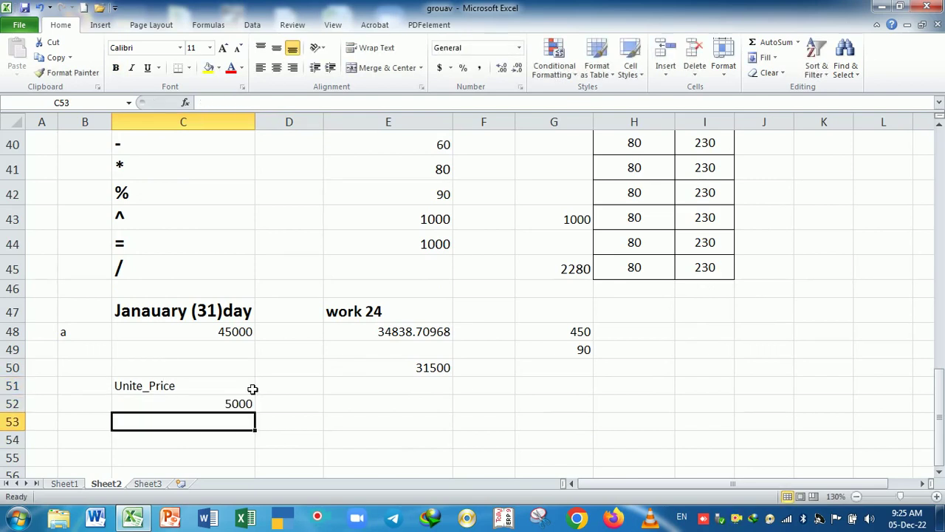
text(300)
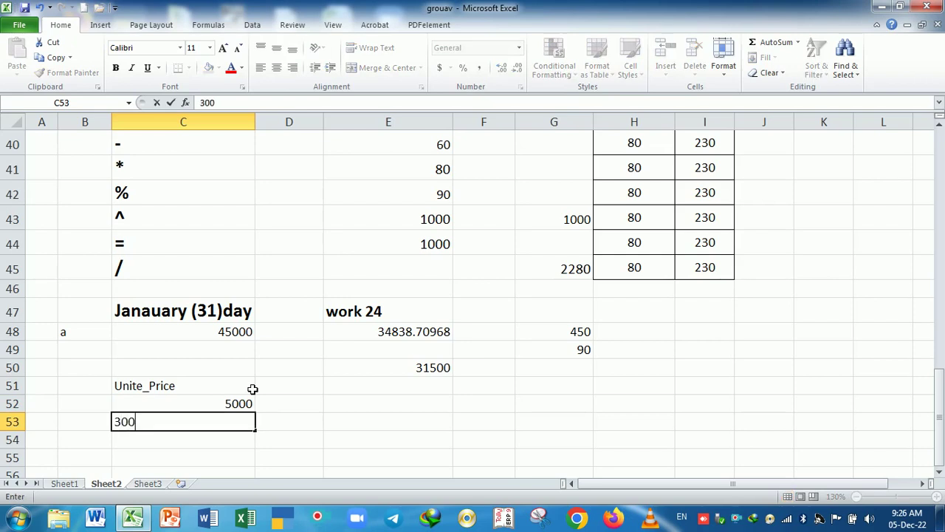
text(0)
key(Return)
text(1000)
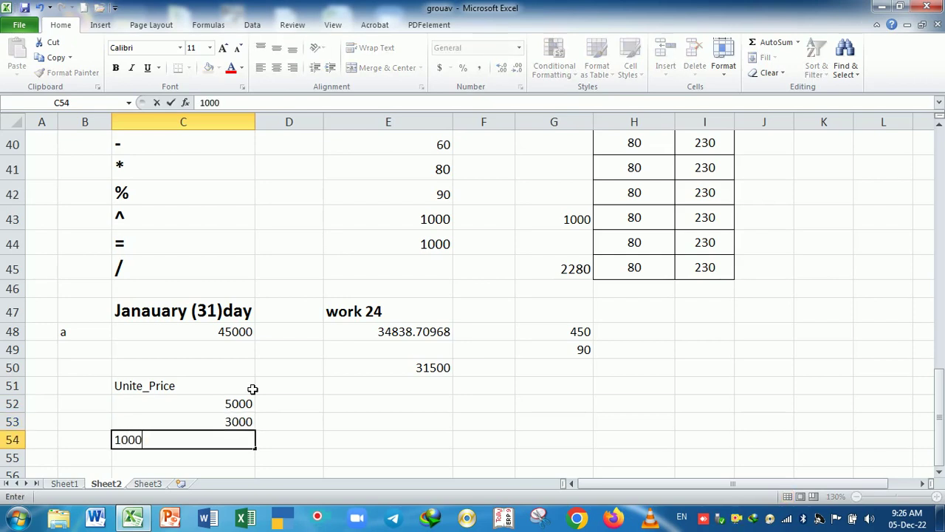
key(Return)
- List the items Laptop, Keyboard and mouse in B52:B54
key(Up)
key(Up)
key(Up)
key(Left)
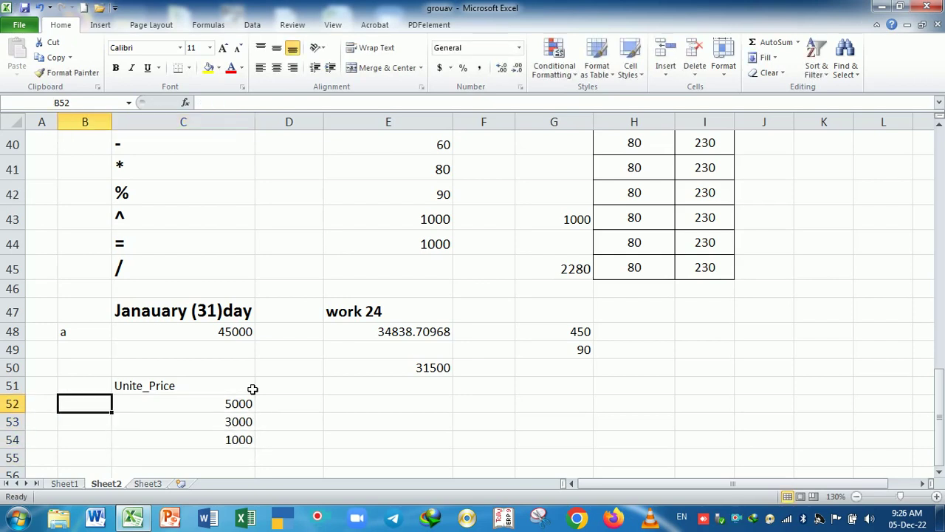
text(Lapto)
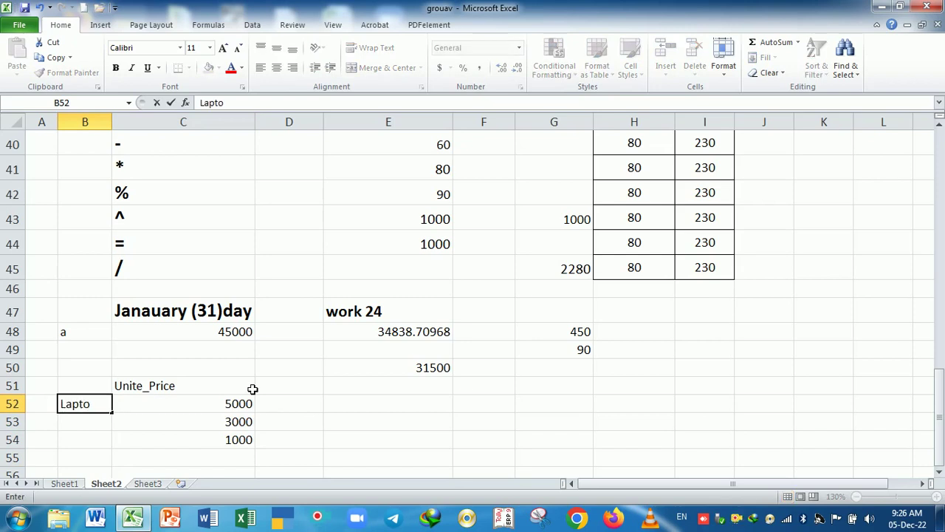
text(p)
key(Return)
text(Keyboard)
key(Return)
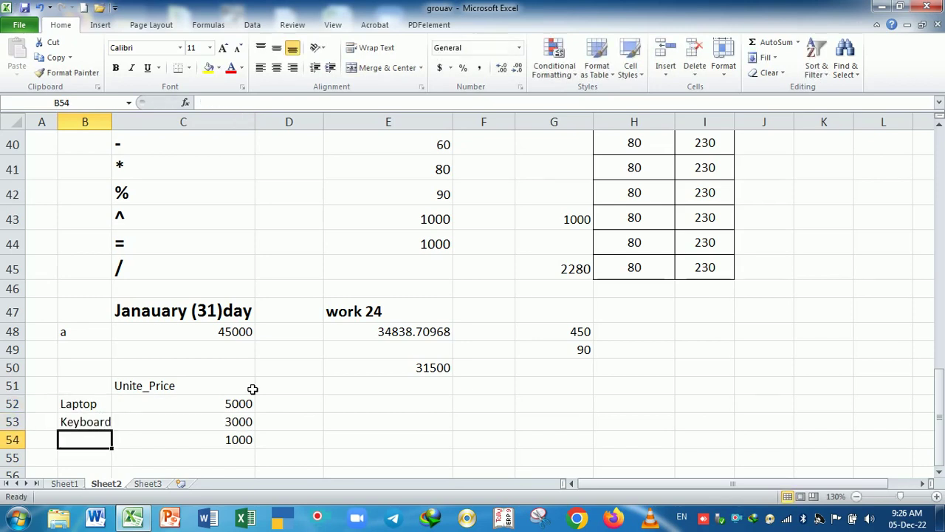
text(mouse)
key(Return)
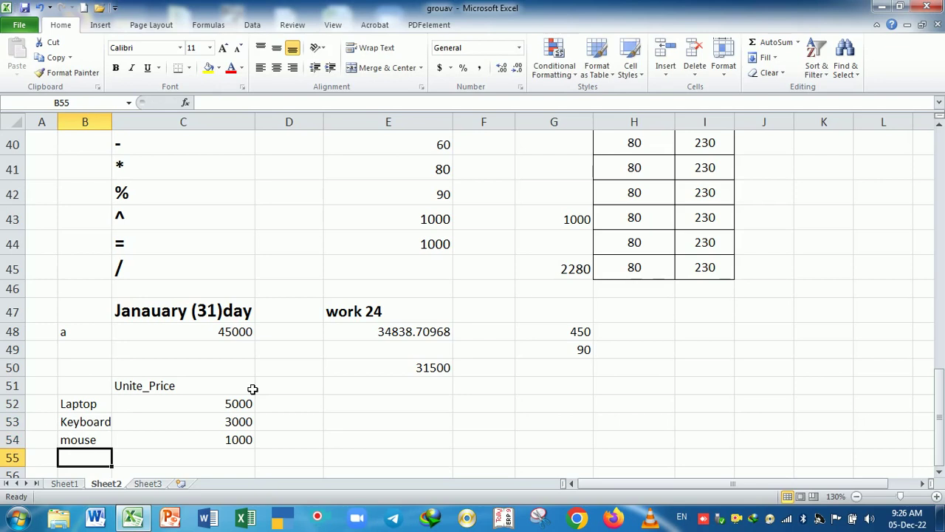
- Add a Sale_Unit header in D51 with quantities 2, 3 and 5
click(299, 389)
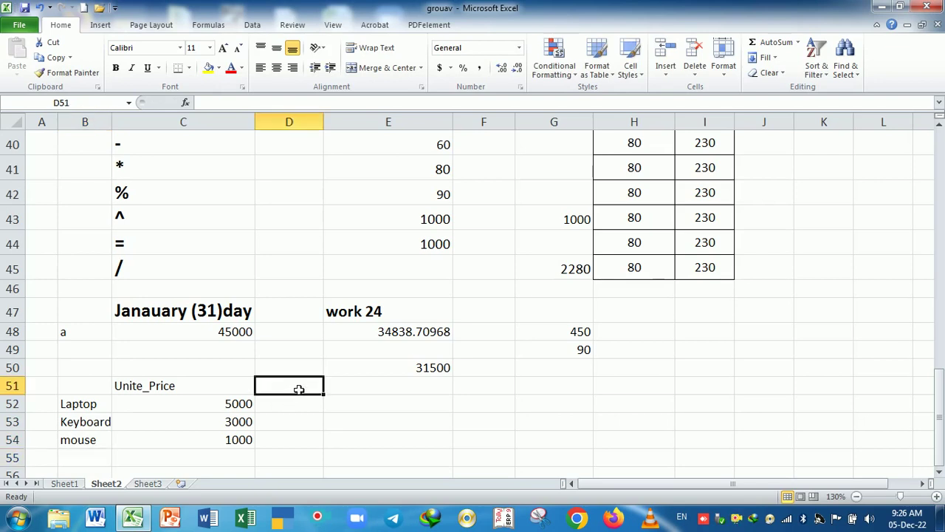
text(Sale)
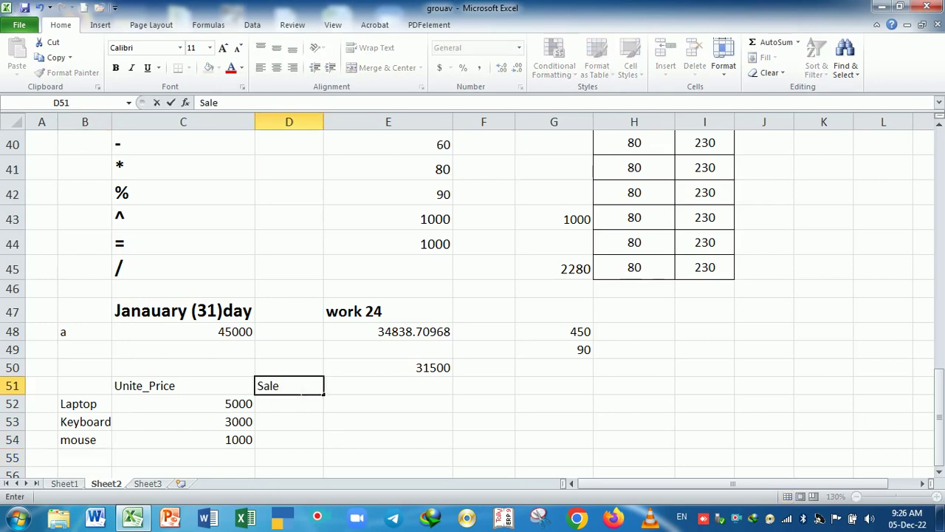
text(_Unit)
key(Return)
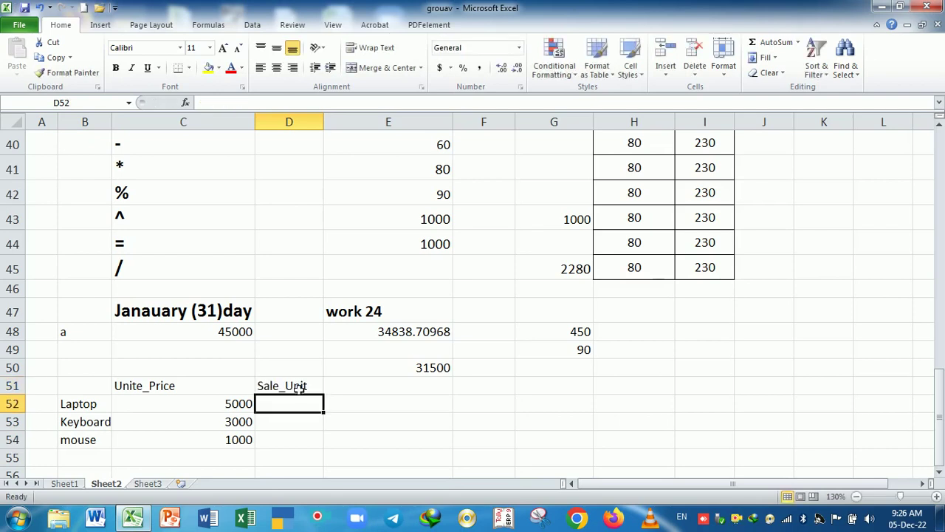
text(2)
key(Return)
text(3)
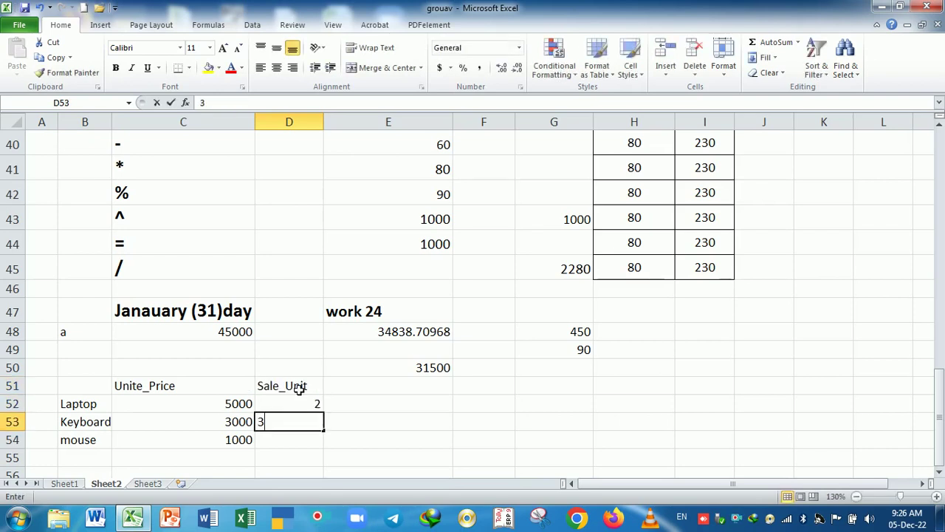
key(Return)
text(5)
key(Return)
key(Right)
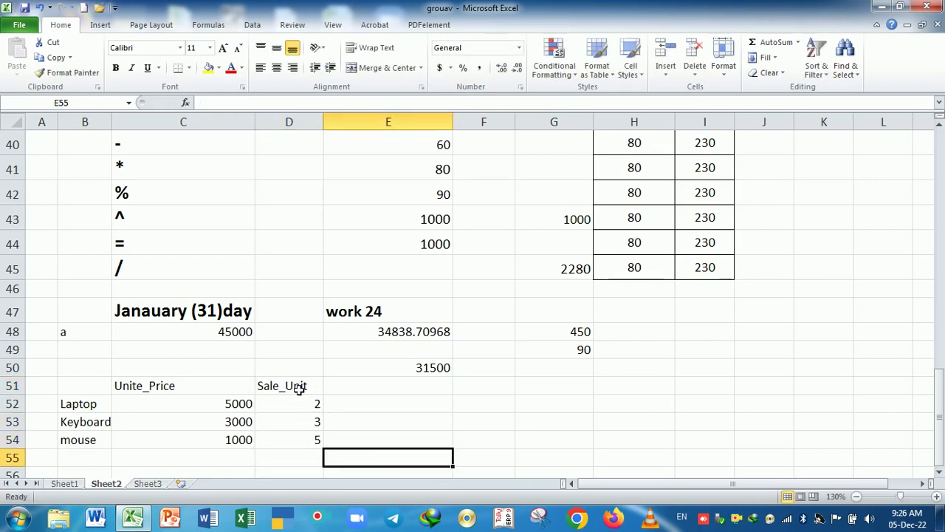
key(Up)
key(Up)
key(Up)
key(Up)
- Add a total header in E51 and the formula =C52*D52 in E52
text(t)
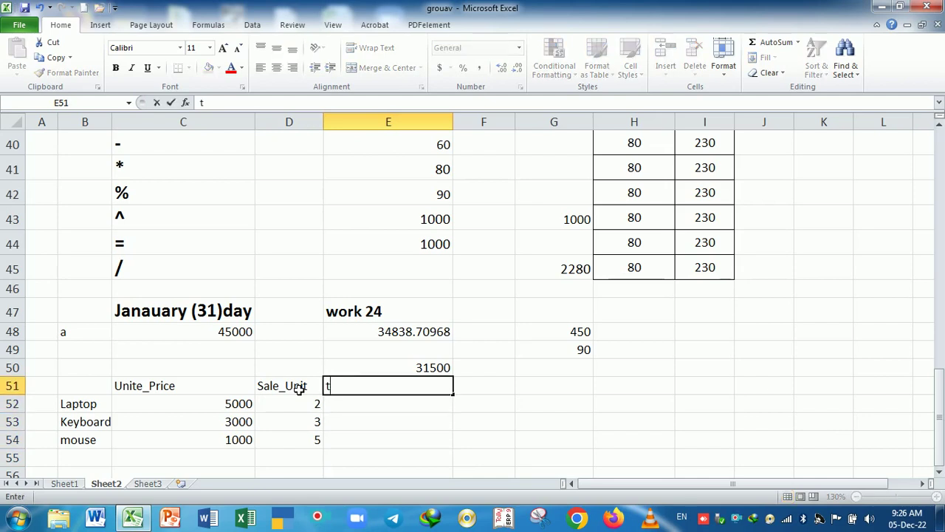
text(otal)
key(Return)
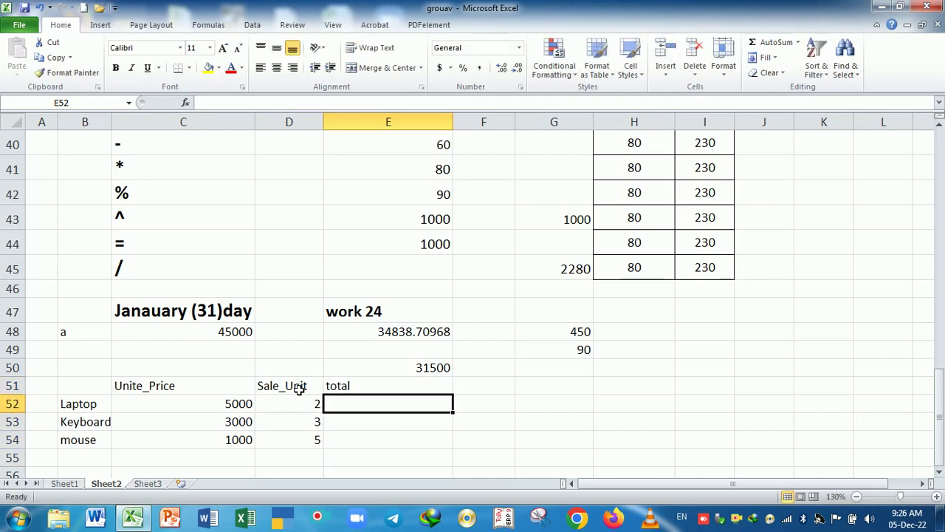
text(=)
key(Left)
key(Left)
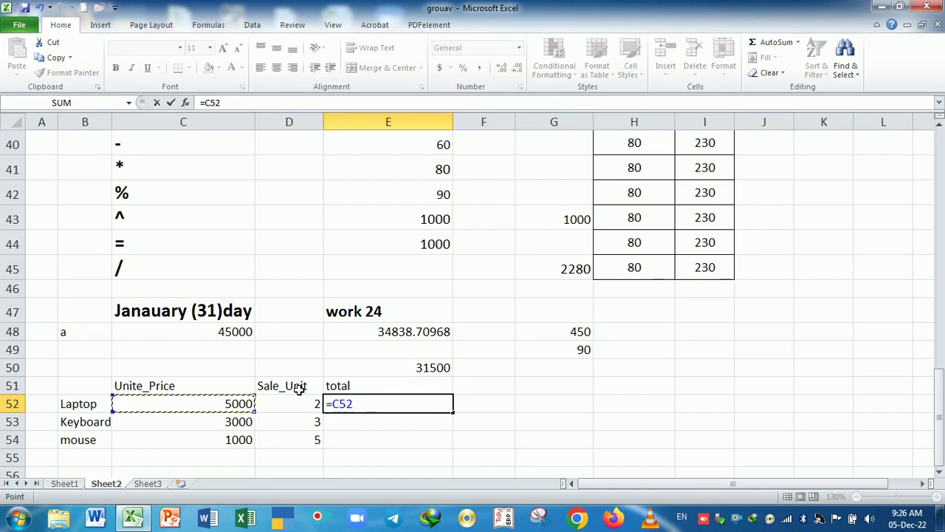
text(*)
key(Right)
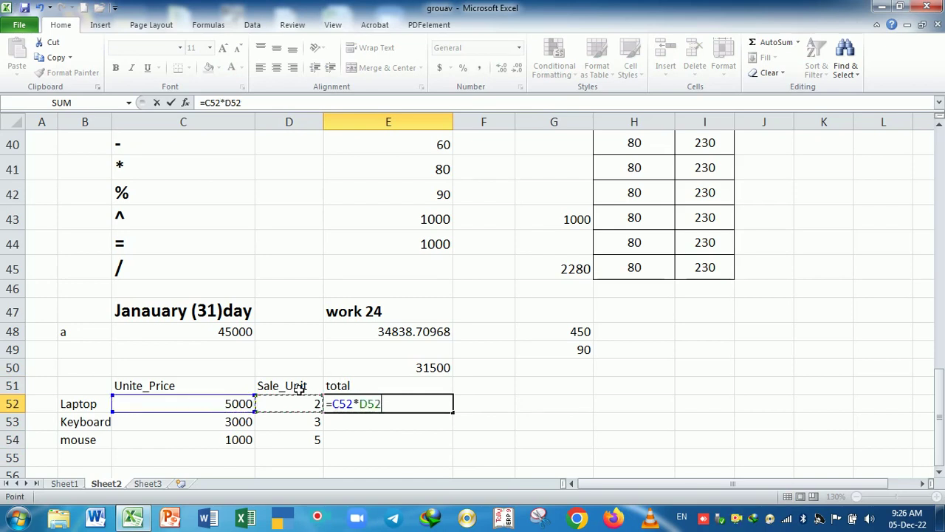
key(Return)
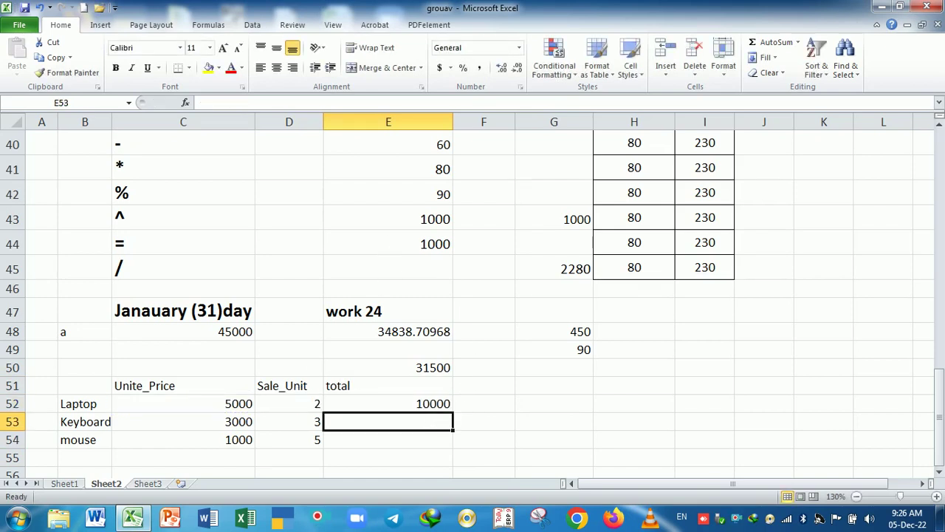
- Fill the total formula down to E54 and verify the Keyboard and mouse totals
click(434, 407)
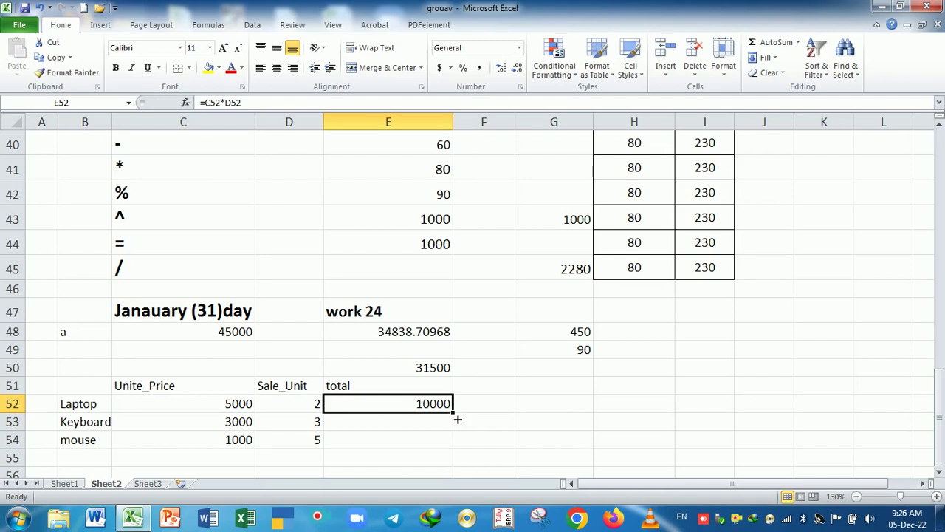
drag(458, 419, 455, 449)
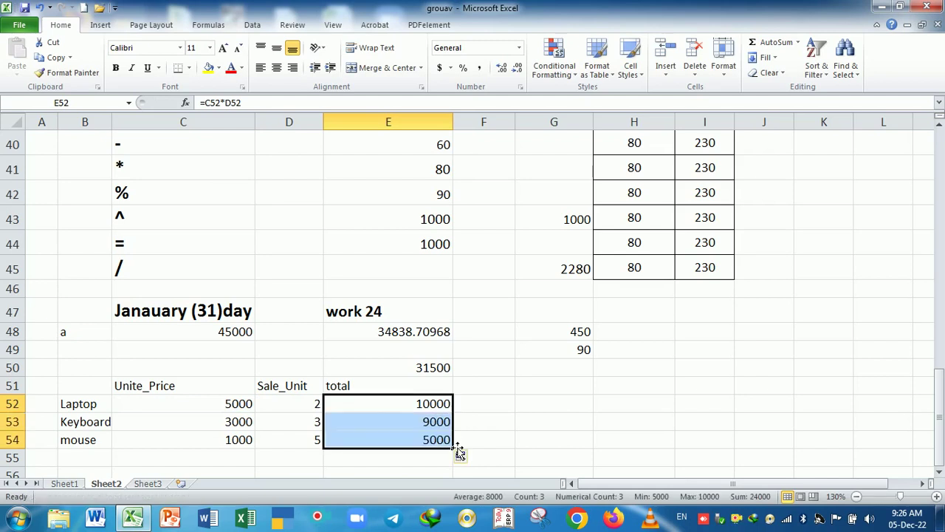
click(350, 424)
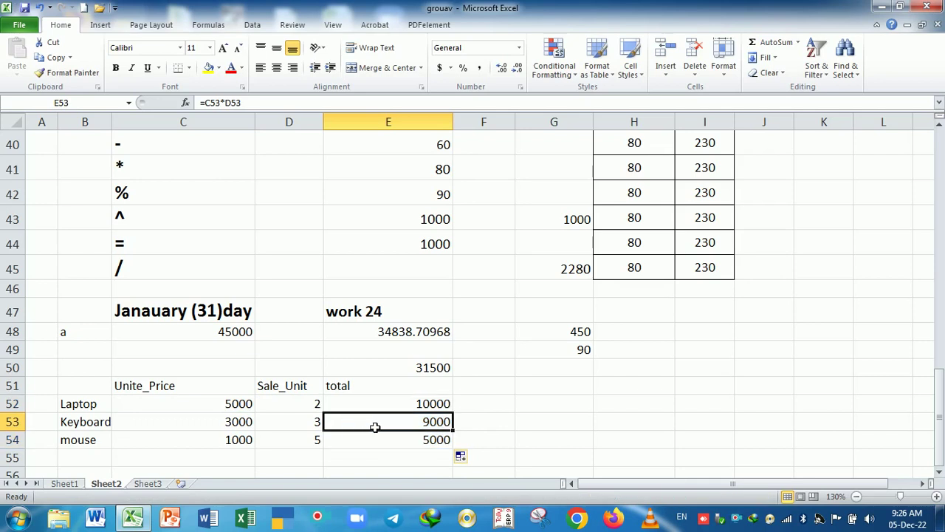
double_click(384, 430)
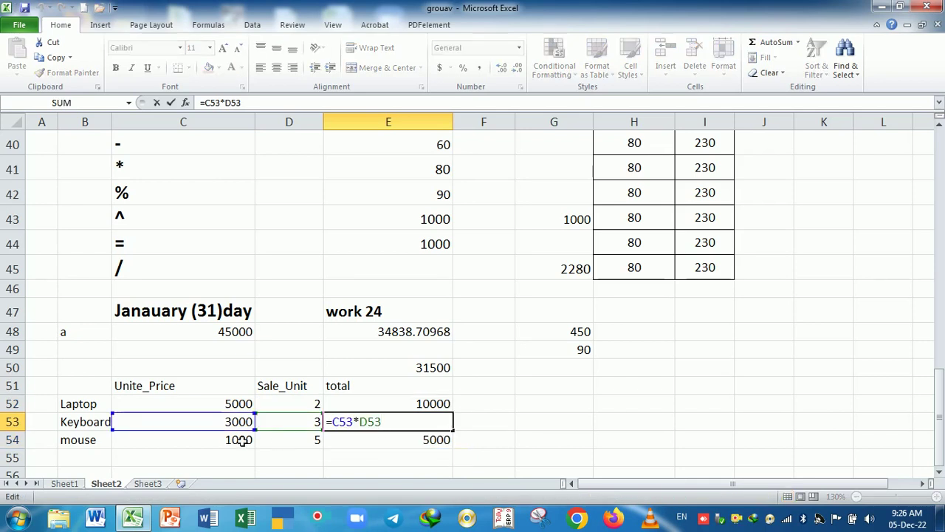
key(Return)
double_click(365, 439)
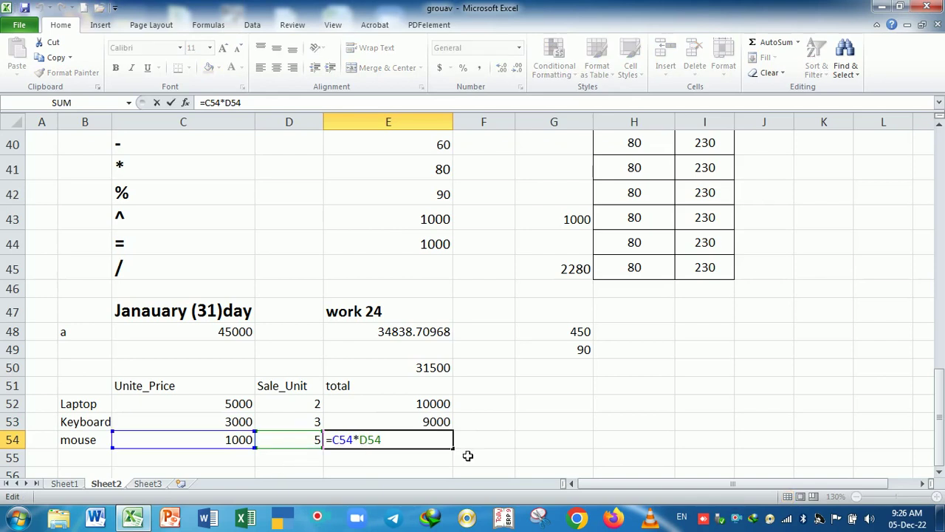
key(Return)
- Start a typed =sum entry in E55, then cancel it
scroll(434, 440, down, 1)
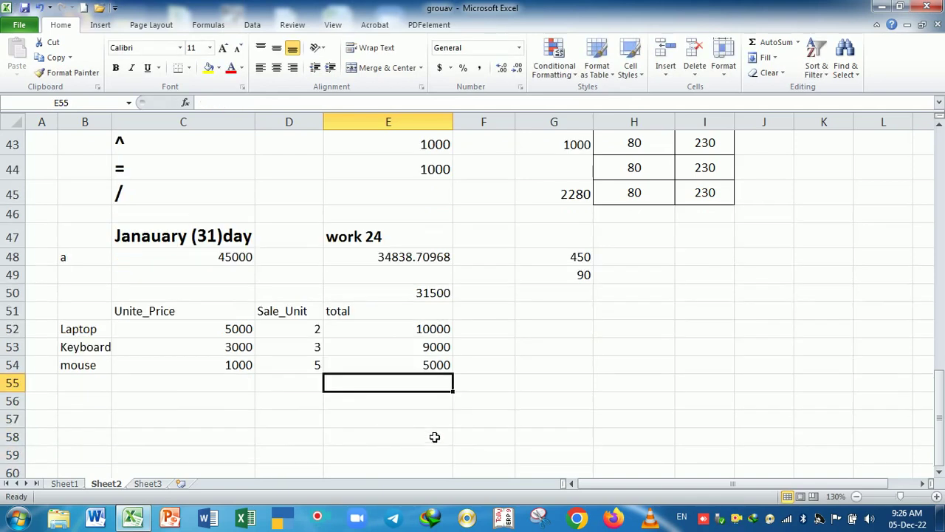
text(=)
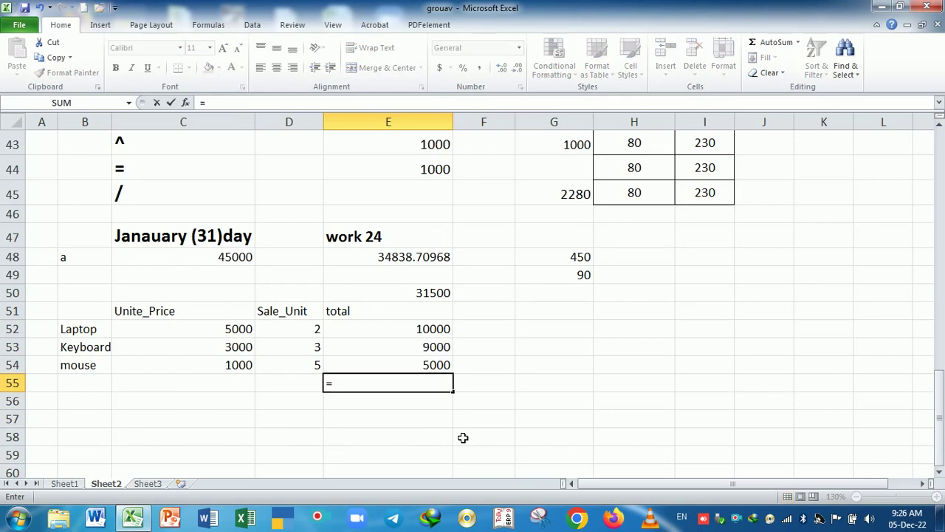
text(sum)
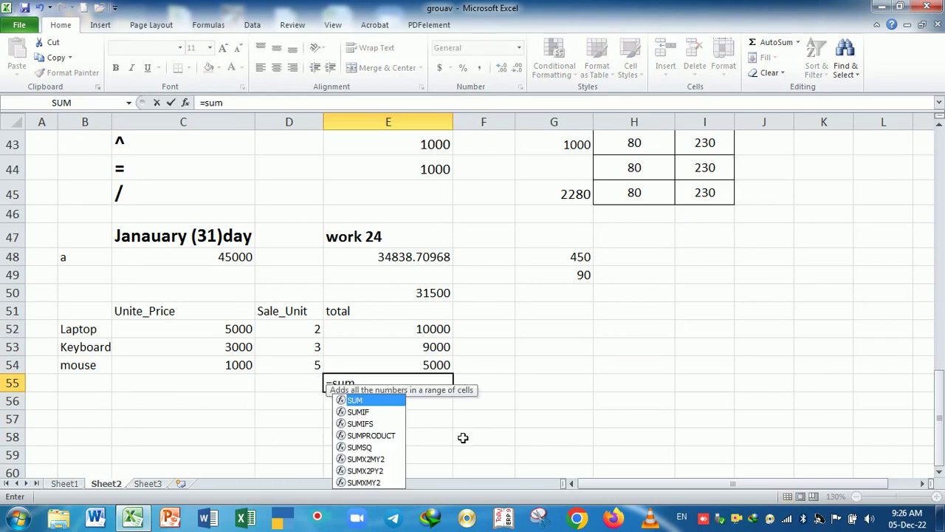
key(BackSpace)
key(BackSpace)
key(BackSpace)
key(BackSpace)
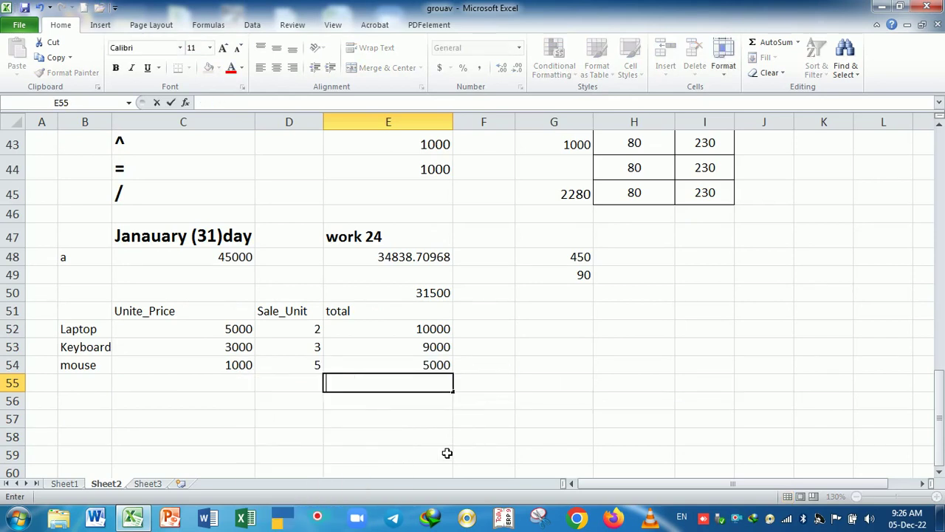
click(422, 439)
- AutoSum E52:E54 into E55 as =SUM(E52:E54), totalling 24000
drag(425, 330, 434, 373)
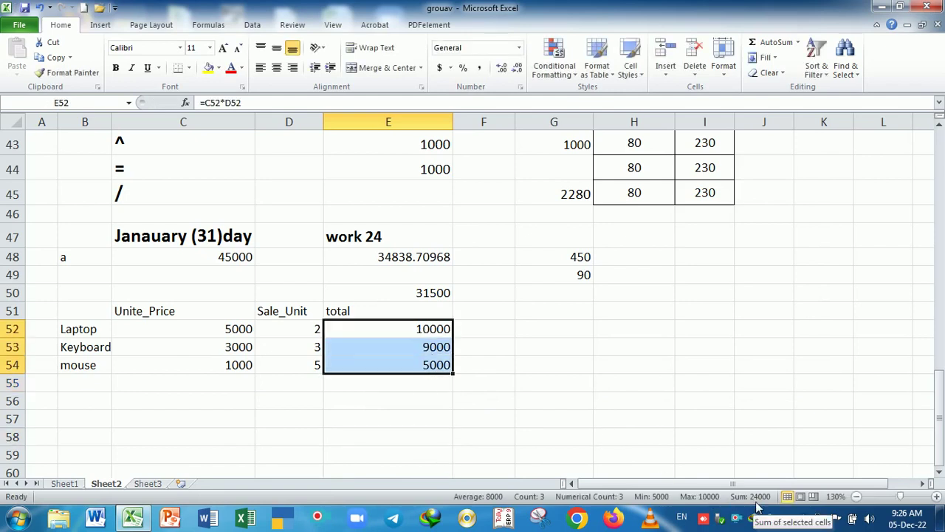
click(409, 387)
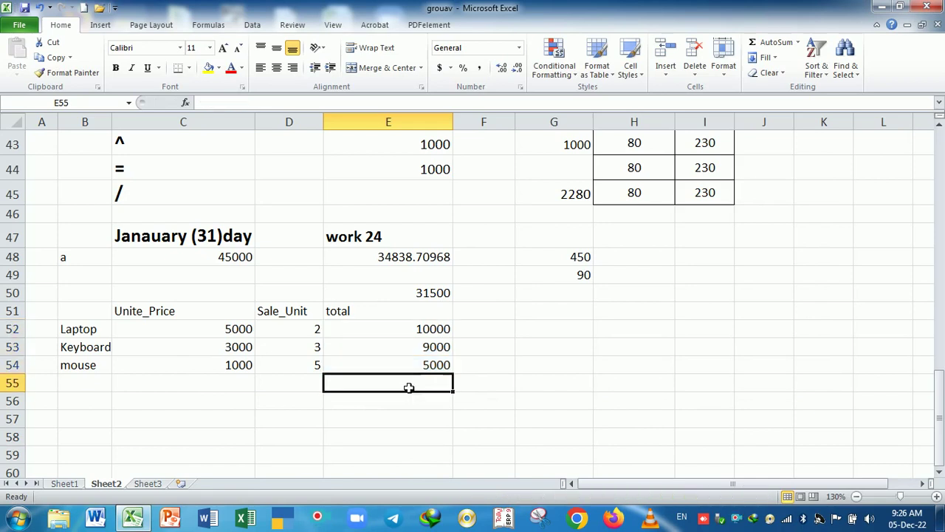
click(768, 42)
key(Return)
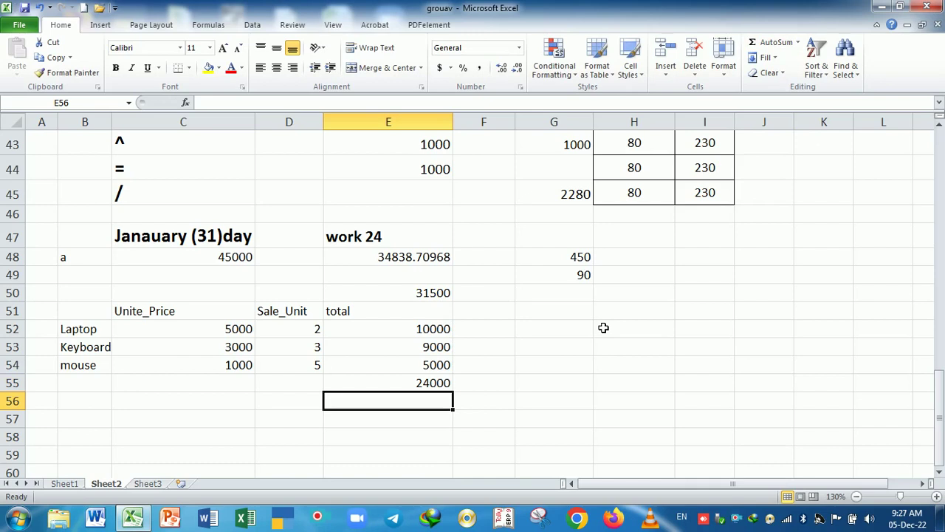
click(443, 383)
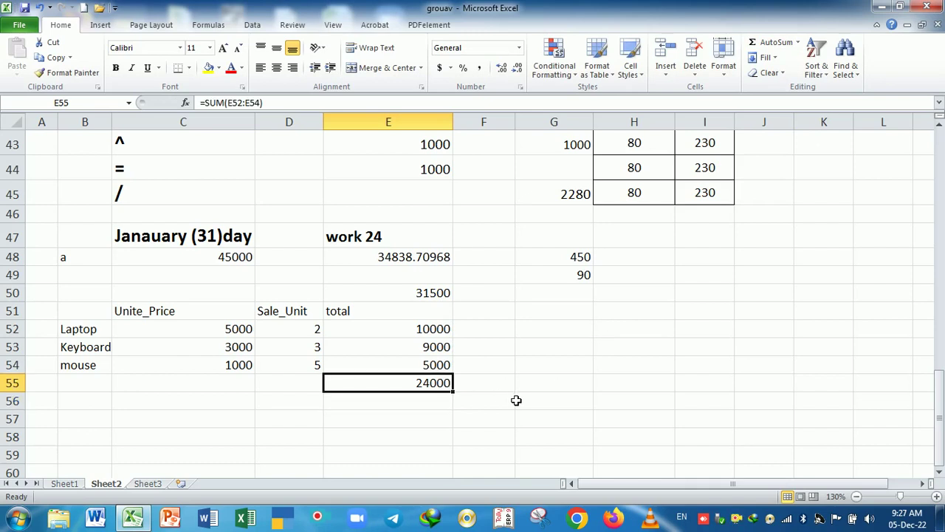
scroll(516, 401, up, 2)
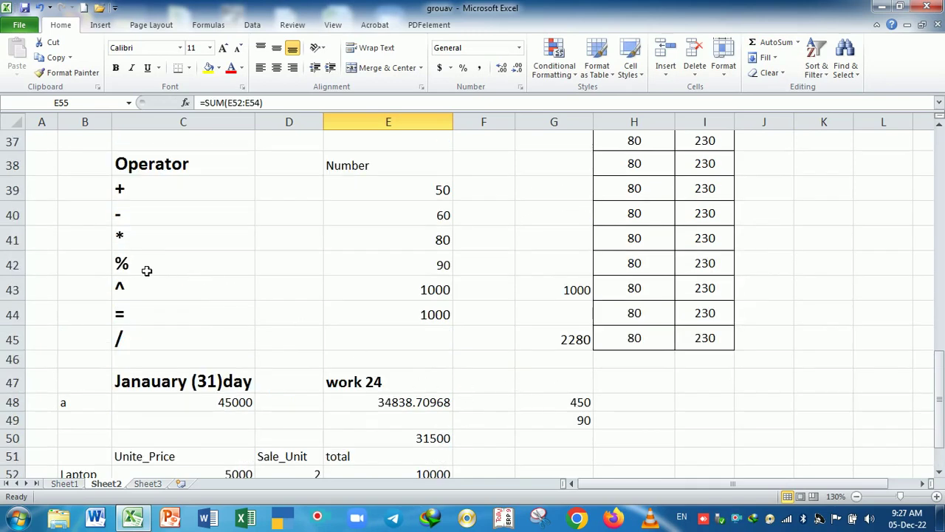
scroll(283, 308, down, 2)
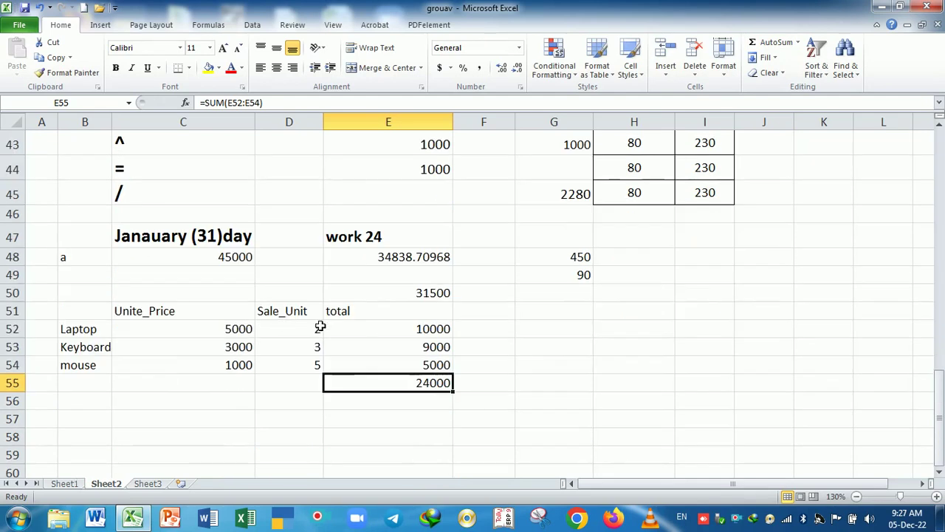
scroll(282, 350, up, 1)
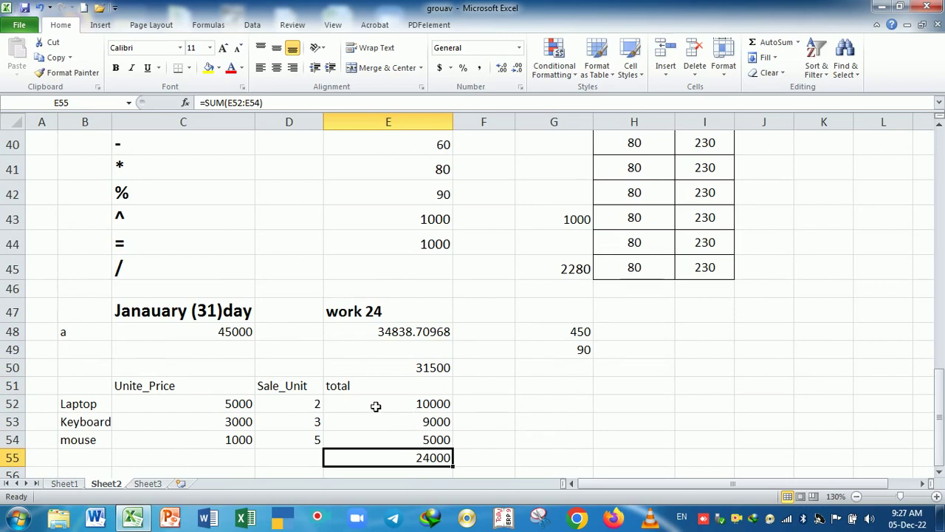
- Review the item totals and the % operator example, ending on the 24000 total
drag(376, 406, 387, 443)
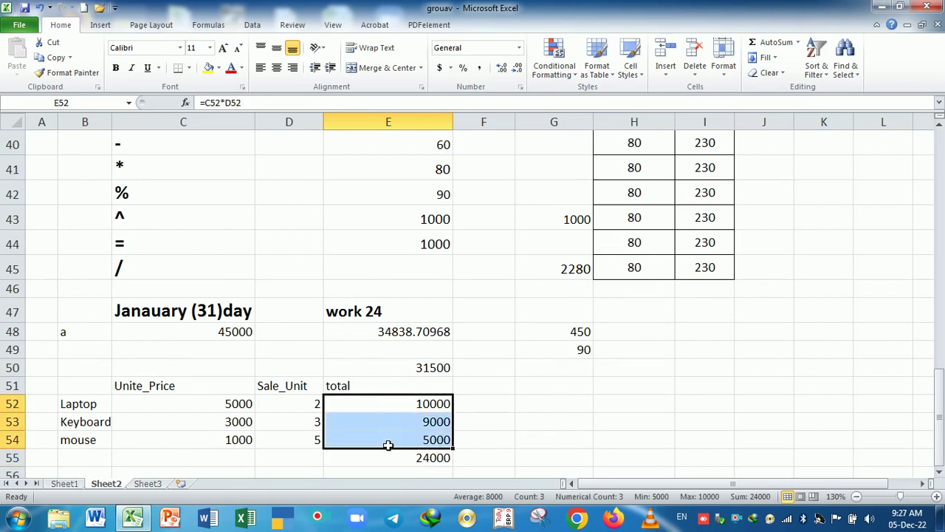
scroll(554, 442, up, 1)
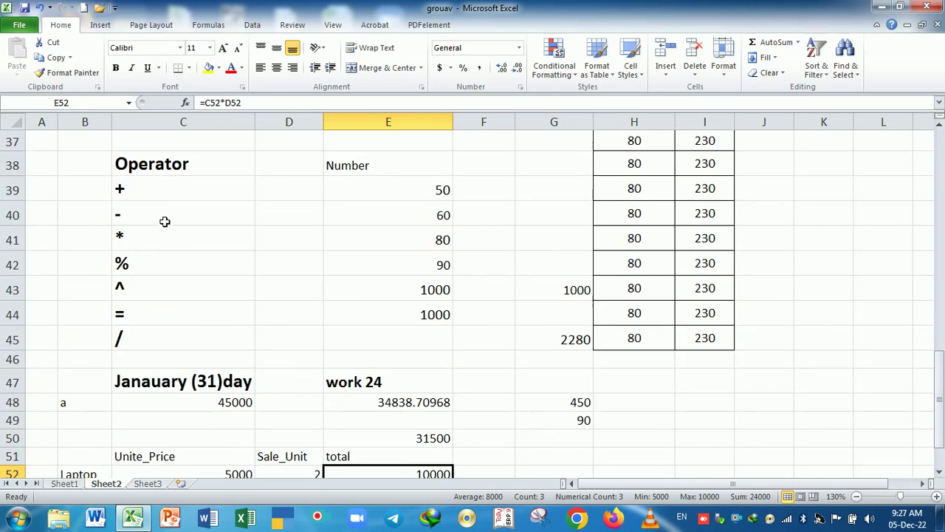
click(178, 273)
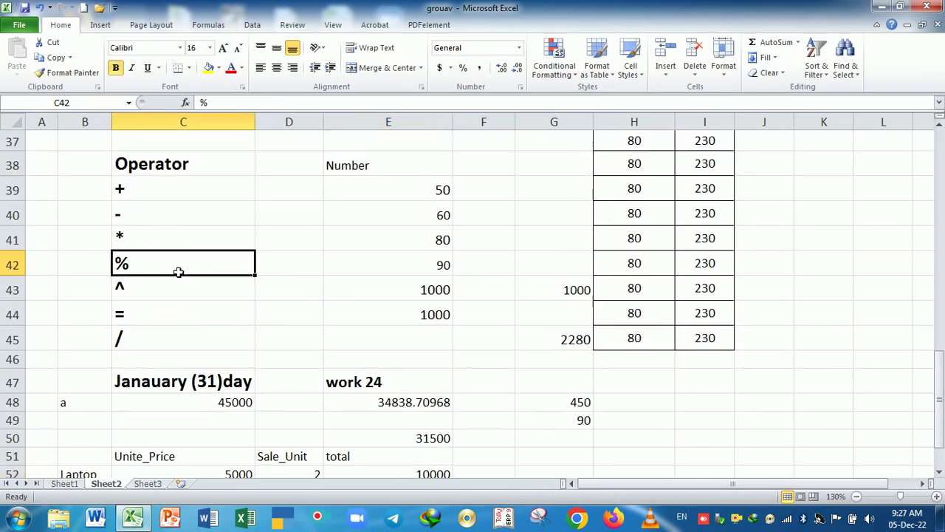
scroll(529, 393, down, 1)
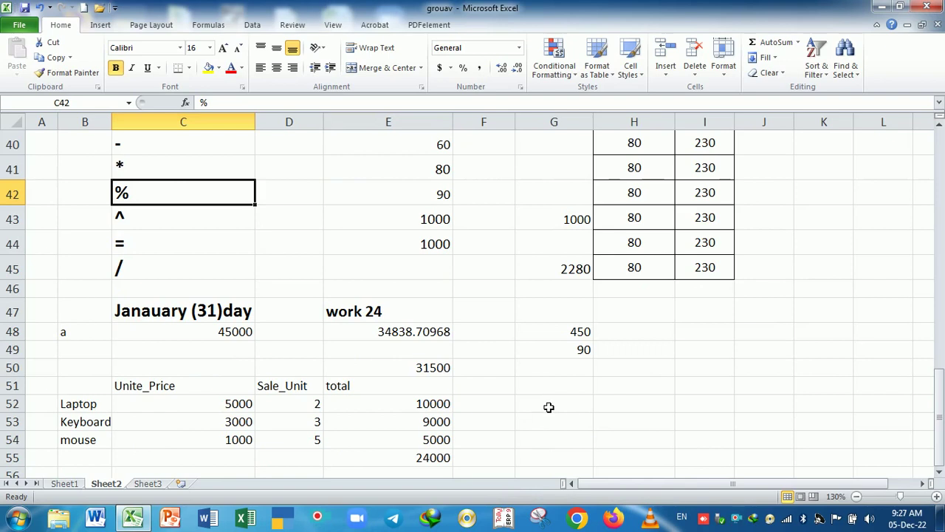
click(443, 462)
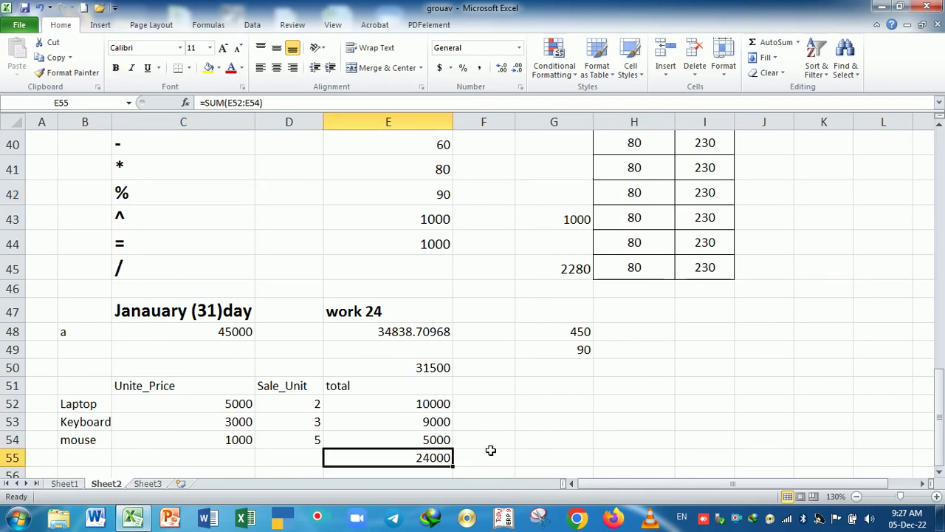
- Replace E55's sum with =E52*E53*E54, which displays 4.5E+11
key(Delete)
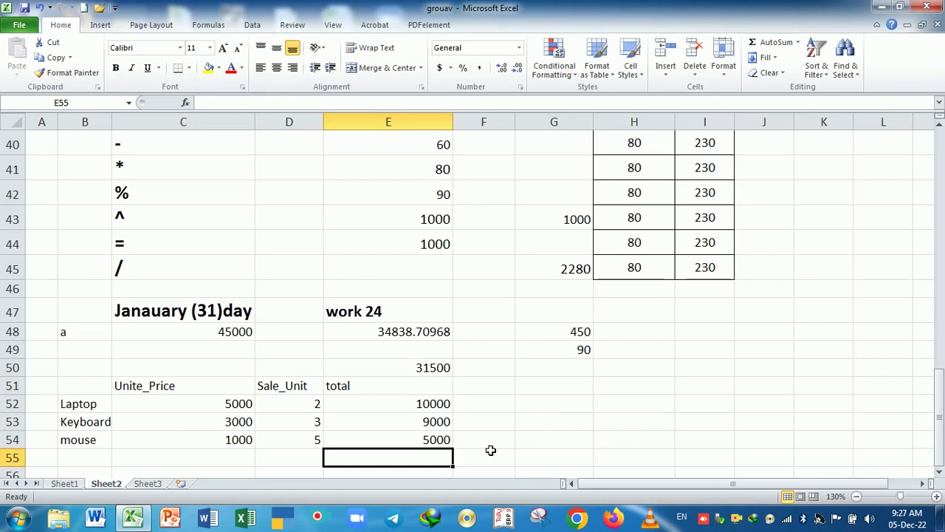
key(Down)
key(Up)
text(=)
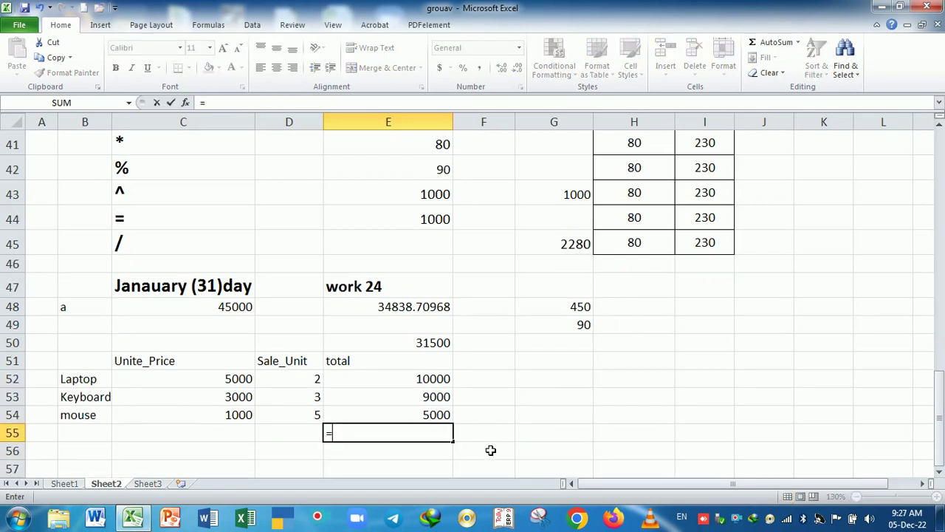
key(Up)
key(Up)
key(Up)
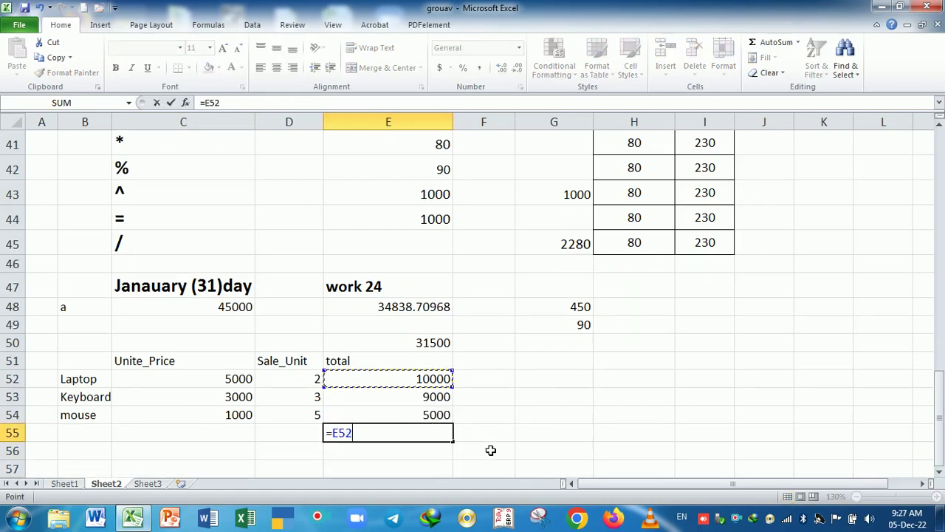
text(*)
key(Up)
key(Up)
key(Up)
key(Down)
text(*)
key(Up)
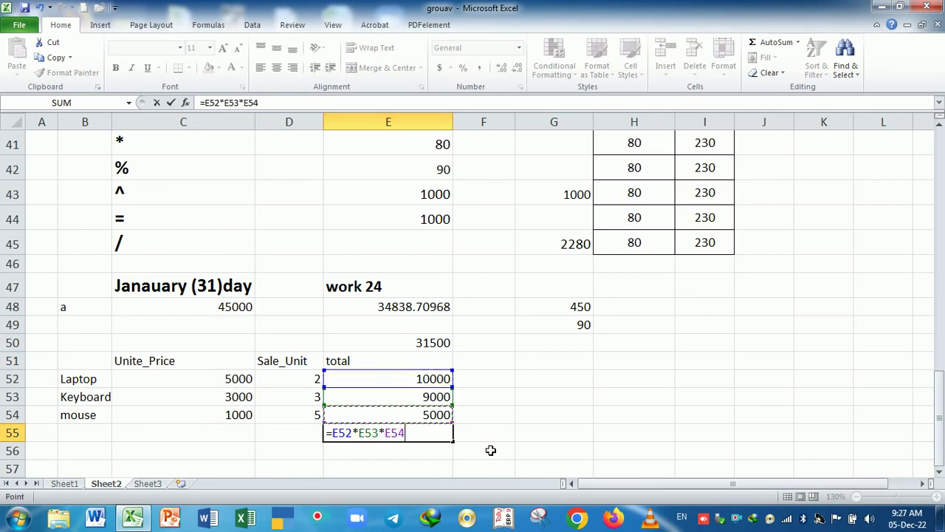
key(Return)
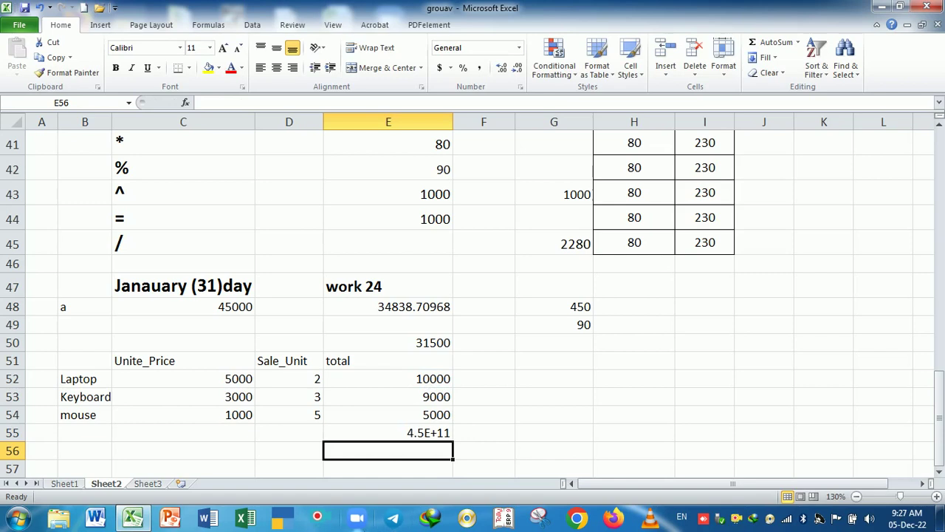
click(384, 438)
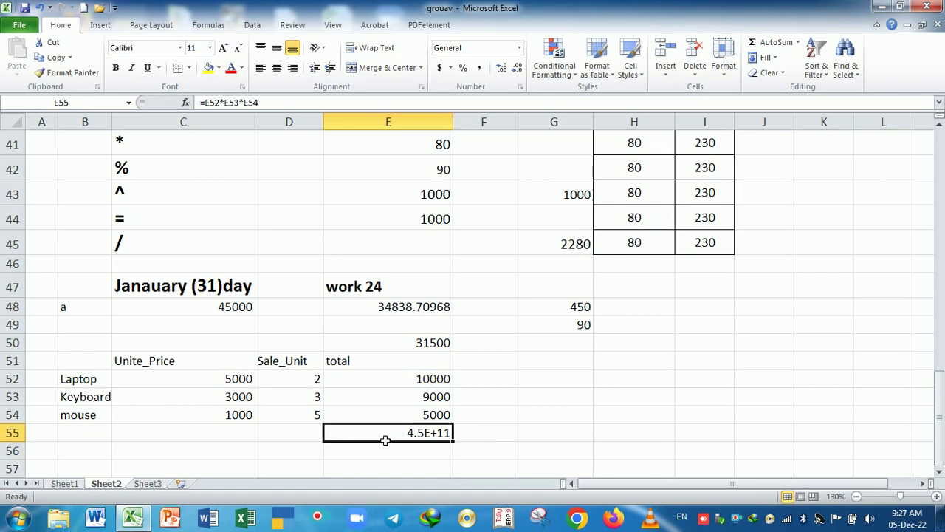
- Replace E55's product with =PRODUCT(E52:E54) in E56 and open its number format settings
key(Delete)
click(393, 455)
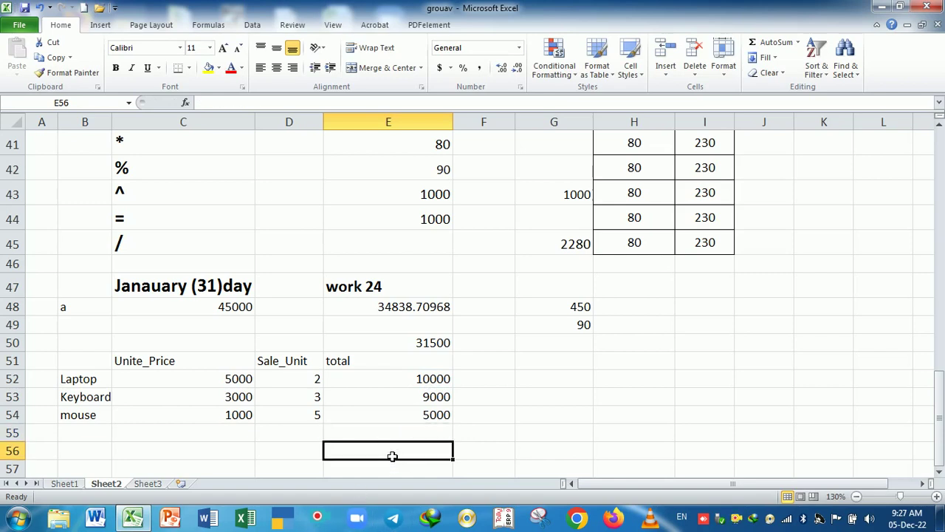
text(=pro)
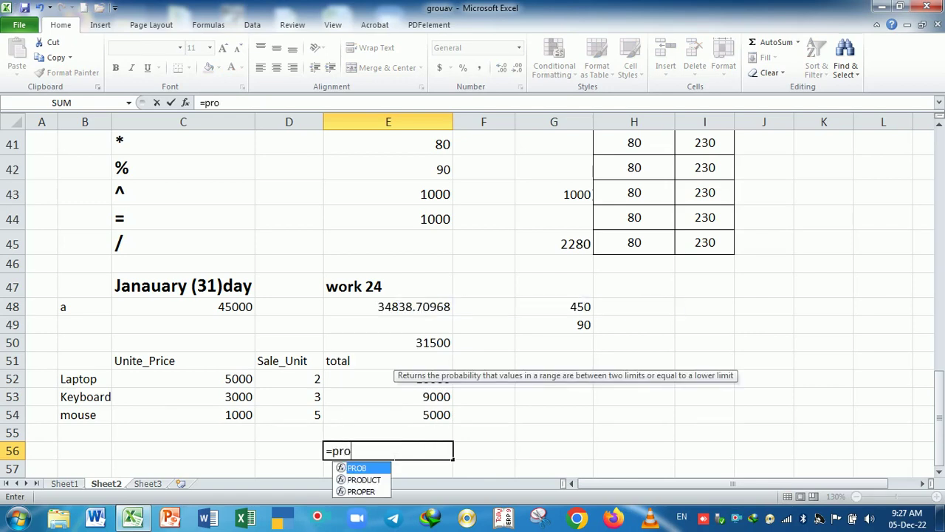
key(Down)
key(Tab)
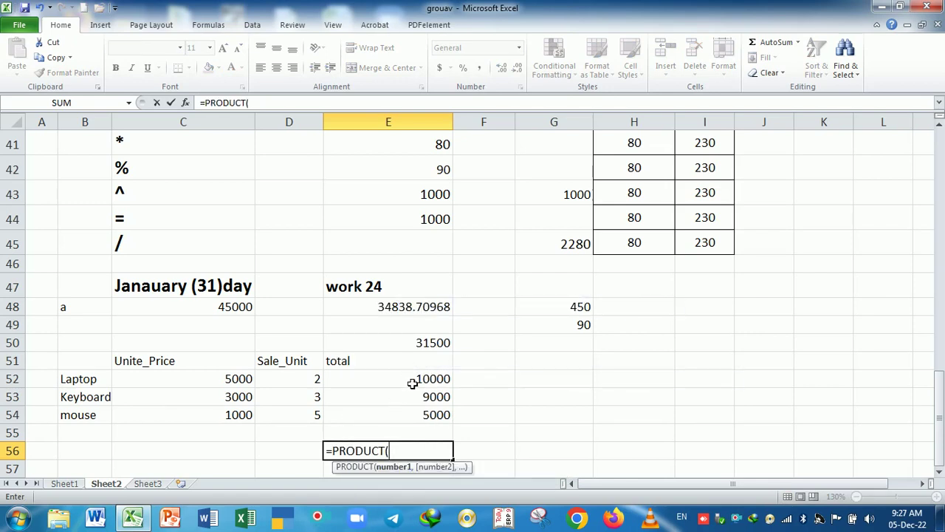
drag(414, 381, 415, 419)
key(Return)
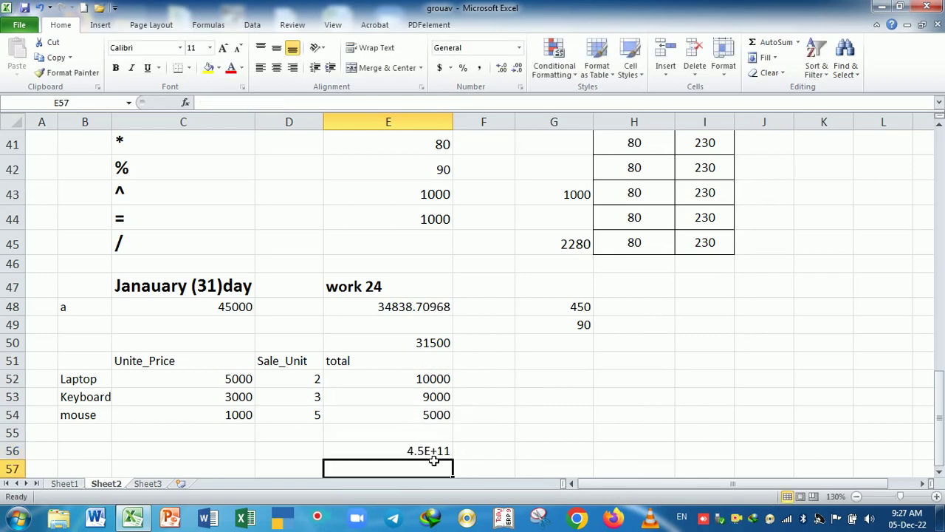
click(431, 452)
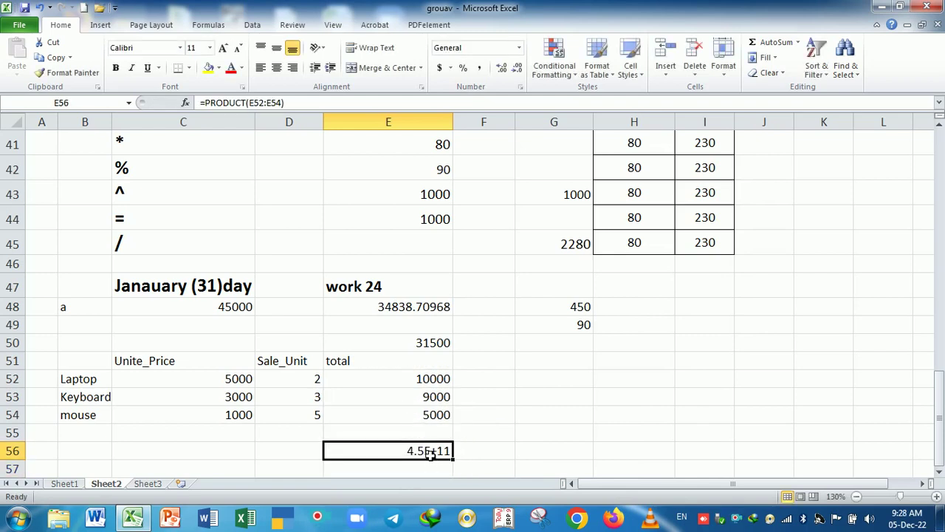
key(ctrl+1)
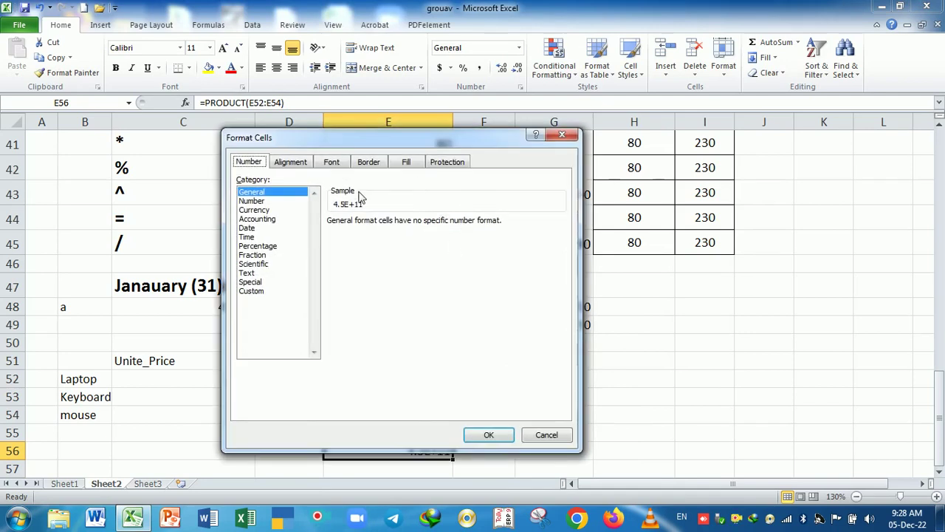
click(252, 291)
drag(388, 234, 329, 233)
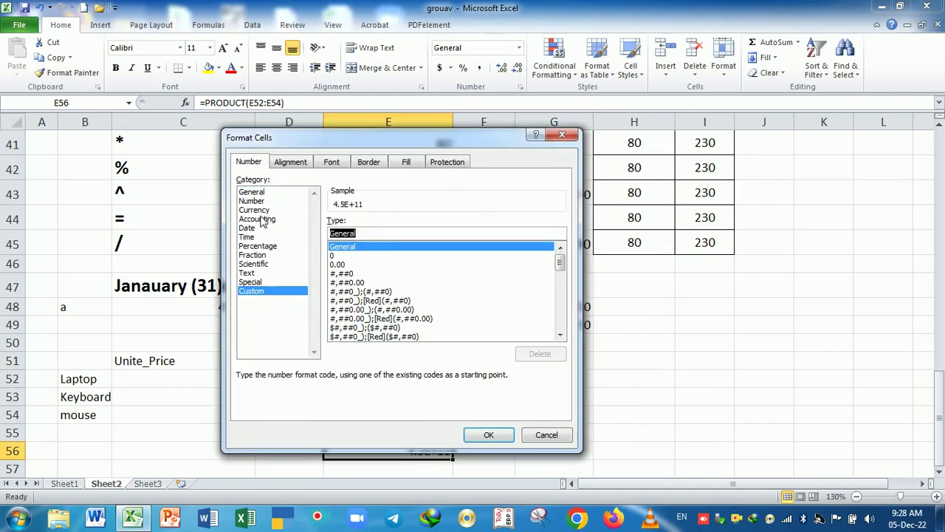
key(BackSpace)
text(#)
key(Return)
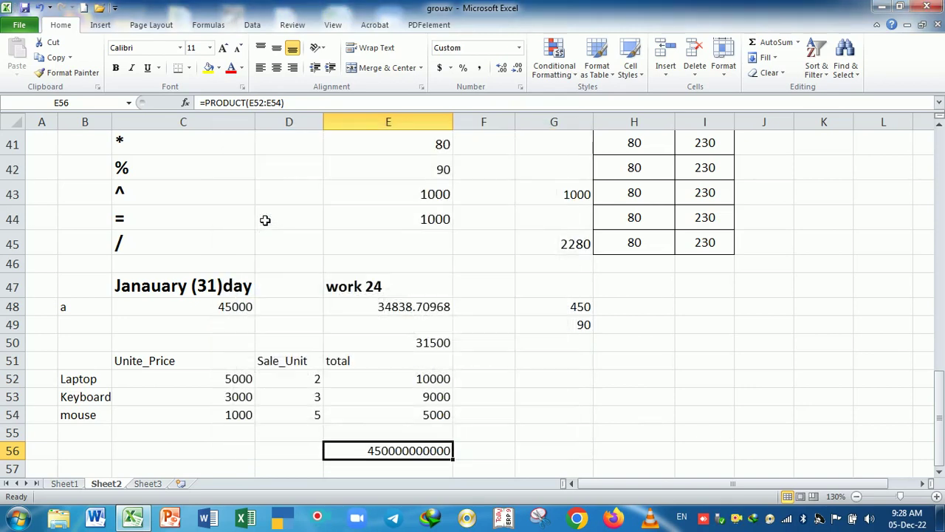
click(416, 473)
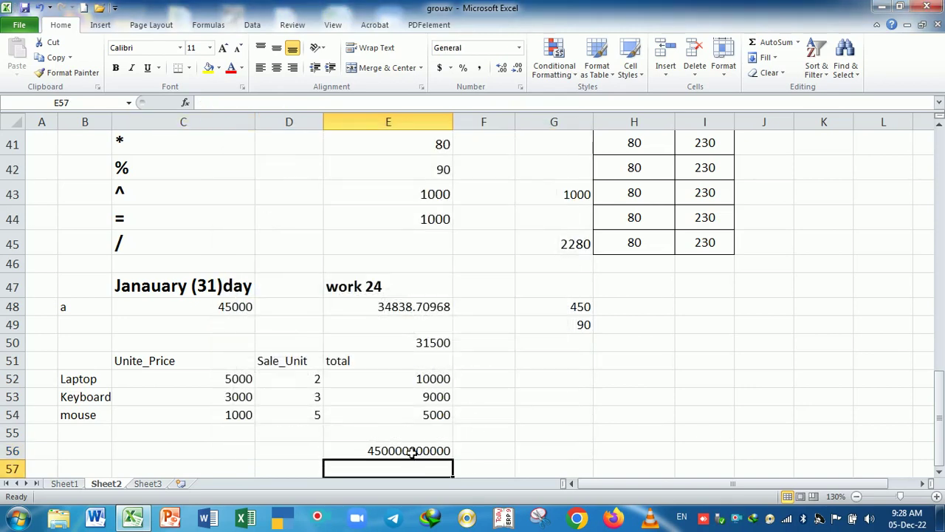
click(411, 450)
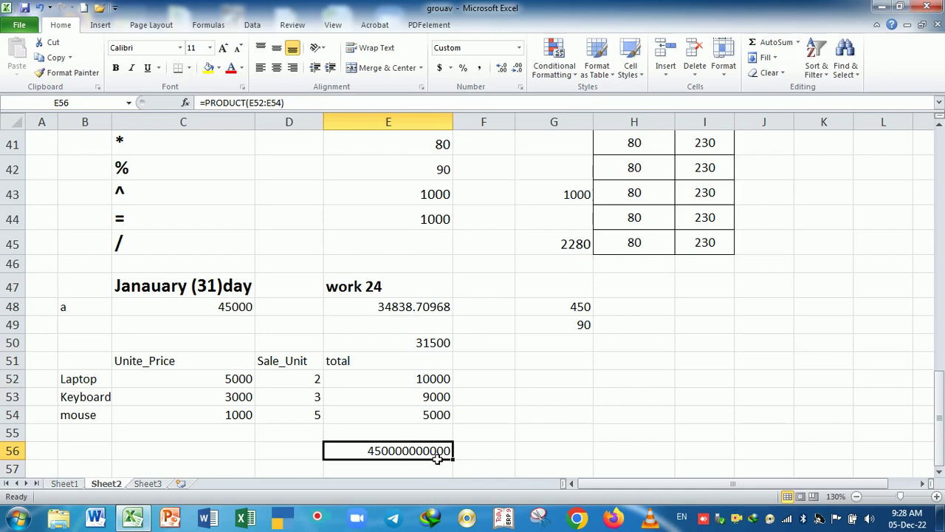
click(473, 454)
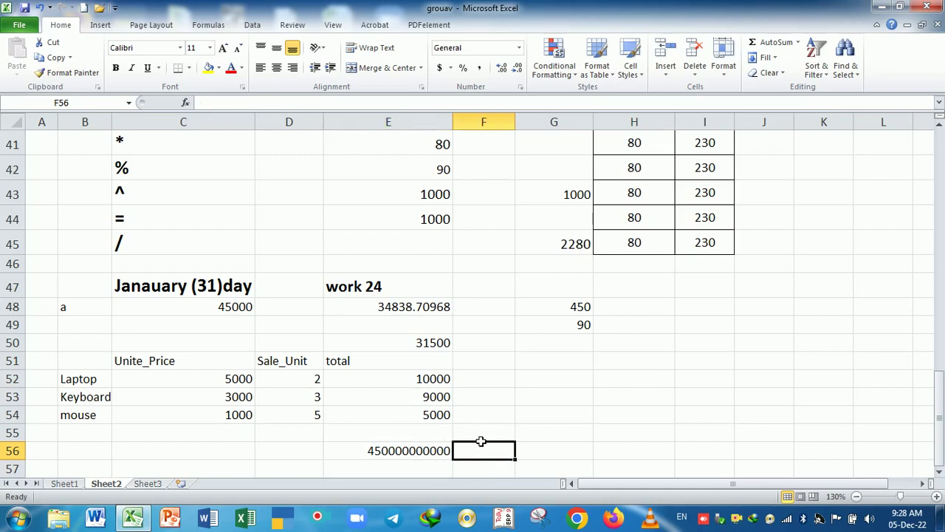
click(563, 367)
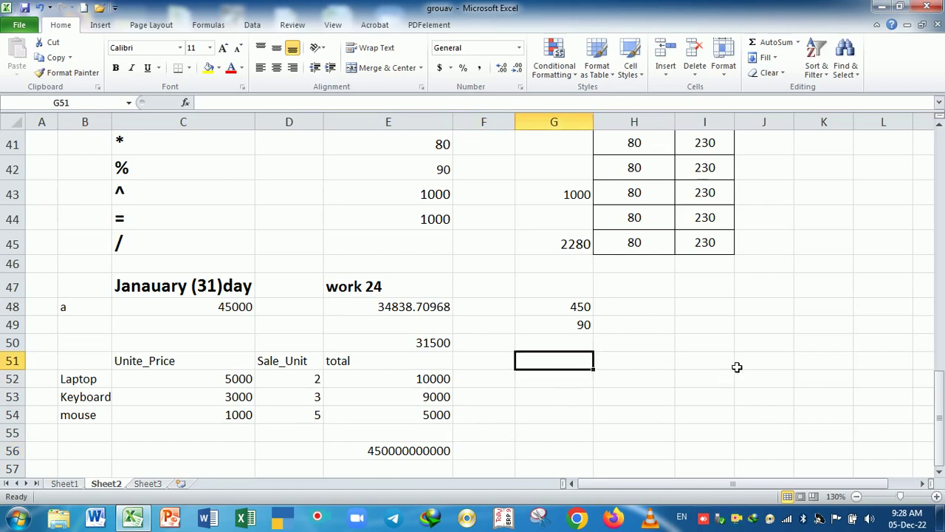
- Enter 2% in G51 and the formula =2/100, showing 0.02, in G52
text(2#)
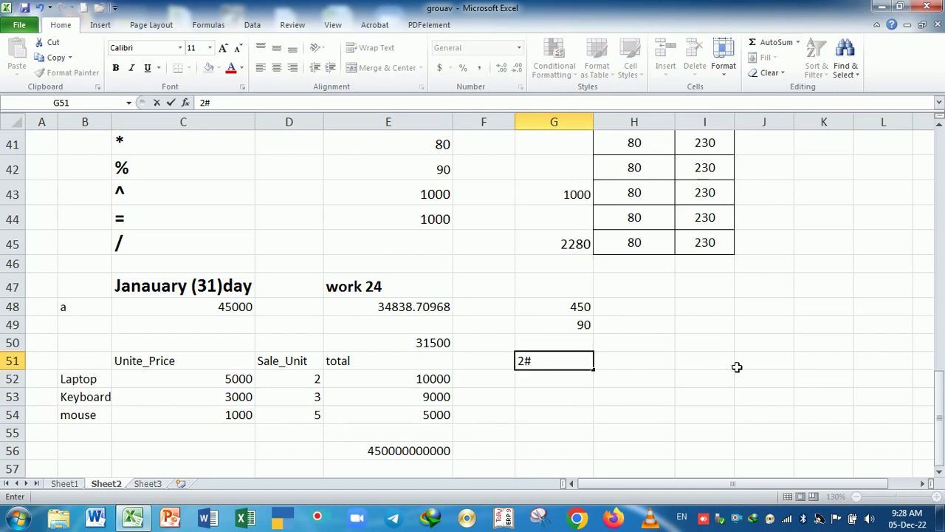
key(BackSpace)
text(%)
key(Return)
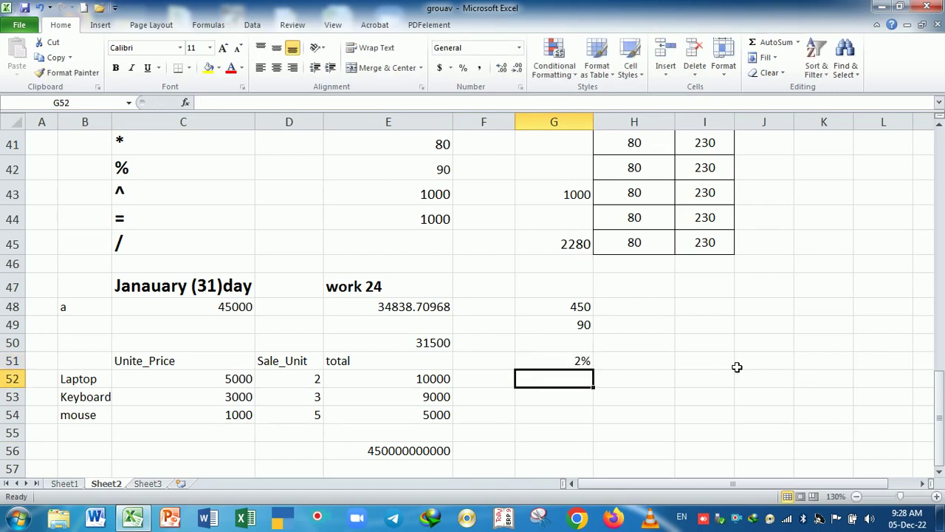
text(=)
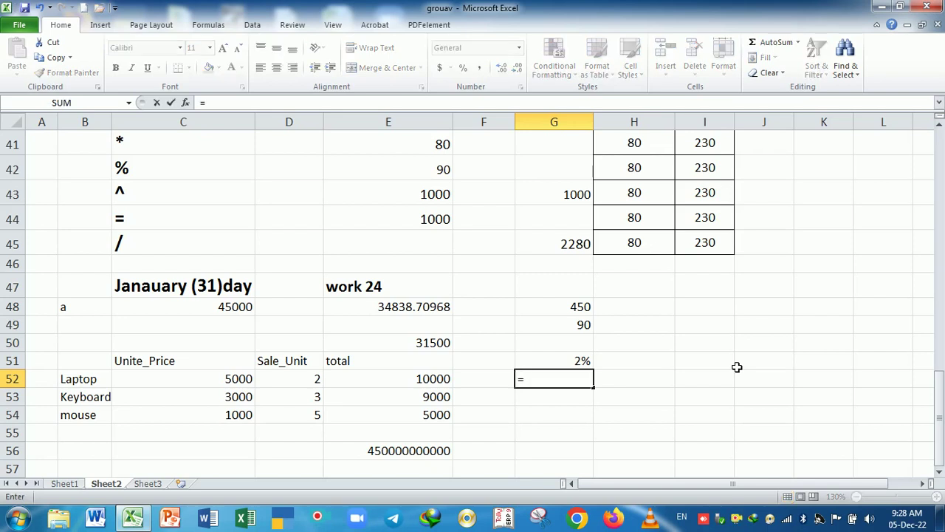
text(2)
text(/100)
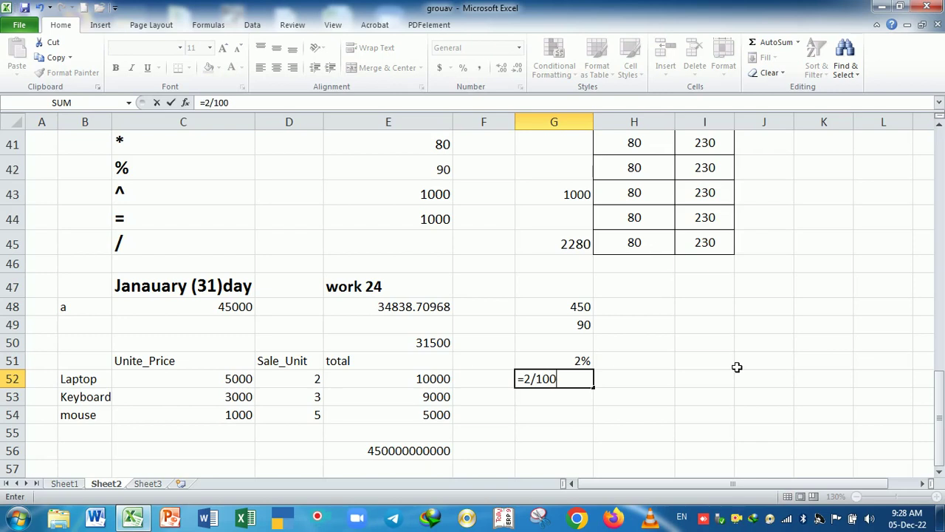
key(Return)
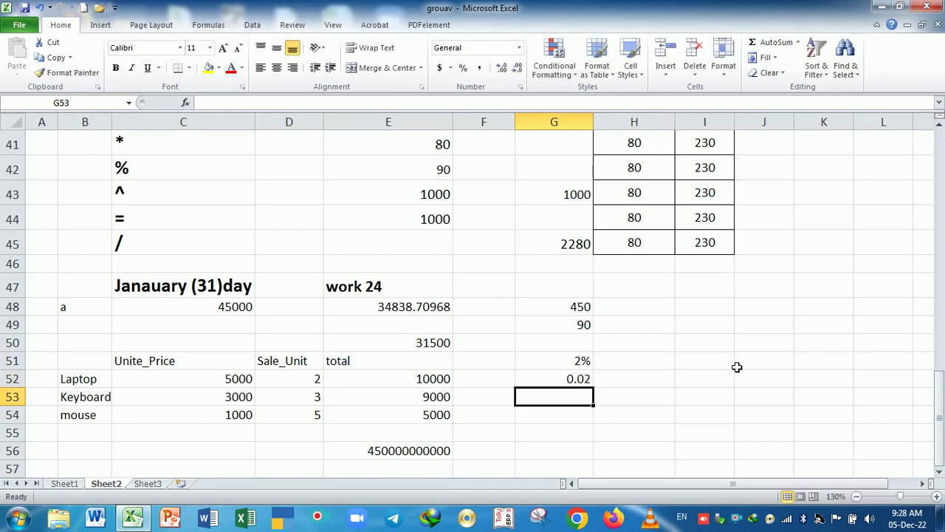
- Build an interest formula in G54 from 20000 and the G51 rate, dividing by 12, then 365
key(Return)
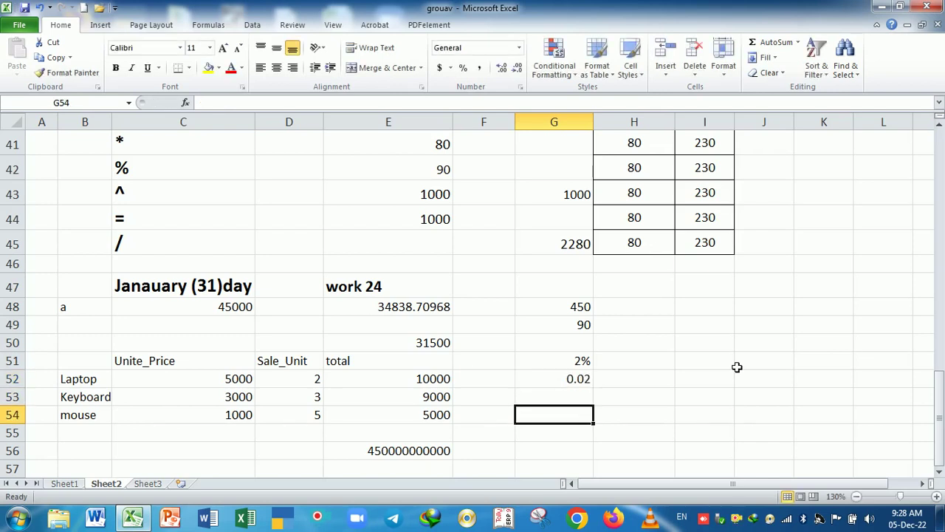
text(=20)
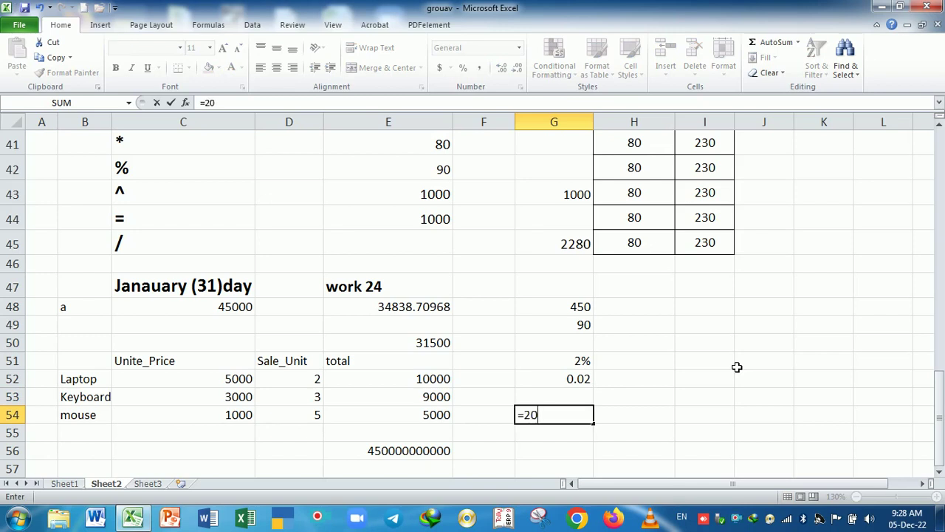
text(000*)
key(Up)
key(Up)
key(Up)
text(*)
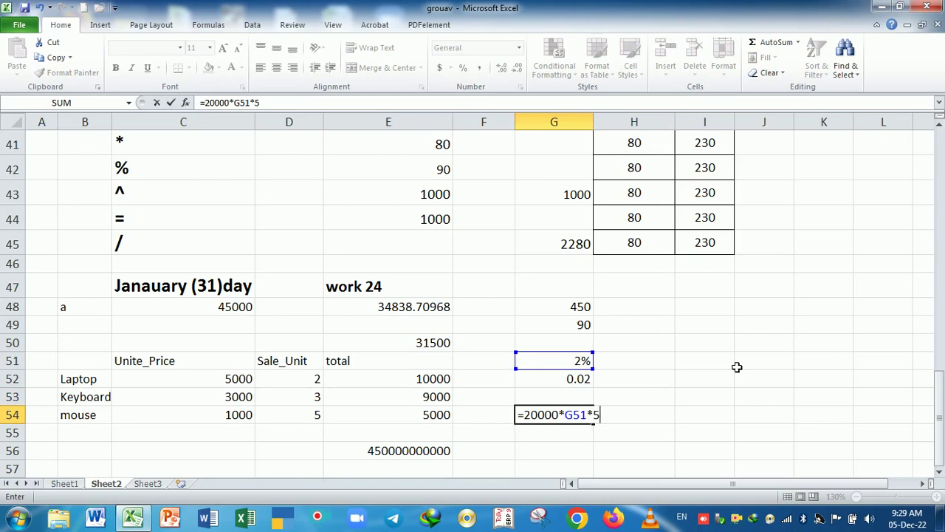
text(/12)
key(Return)
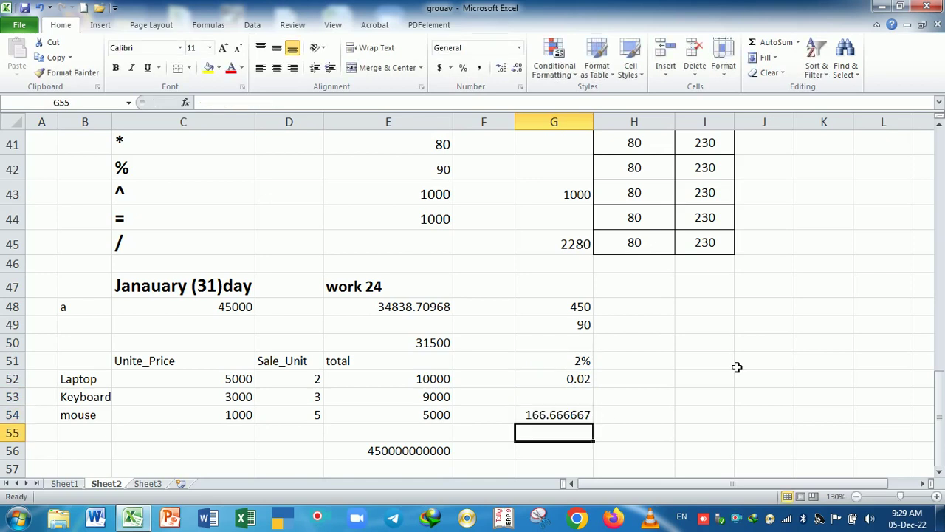
key(Up)
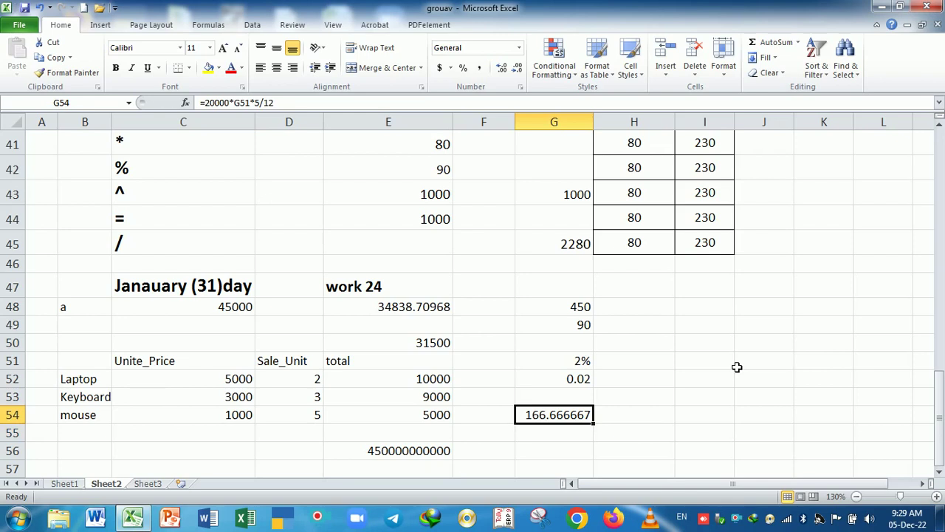
key(F2)
key(BackSpace)
key(BackSpace)
text(3)
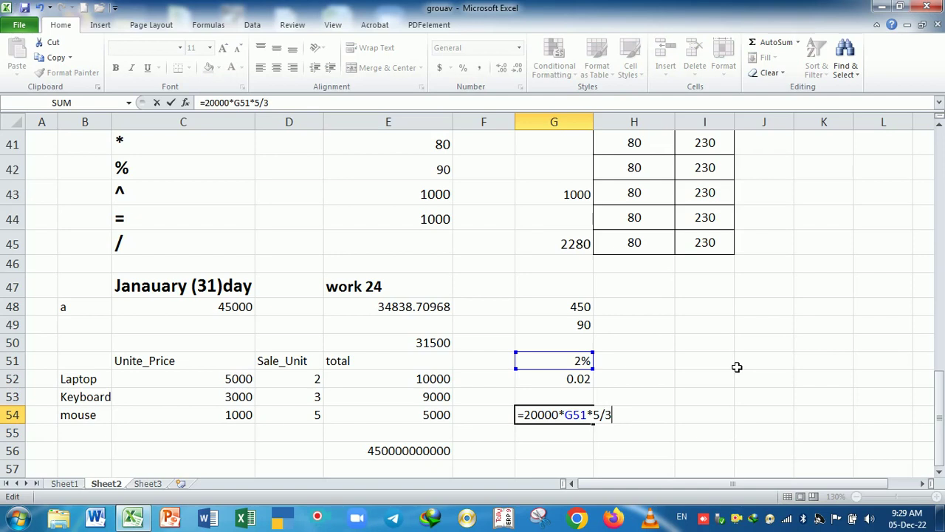
text(65)
key(Return)
- Remove the divisor so G54 reads =20000*G51*5 and shows 2000
key(Up)
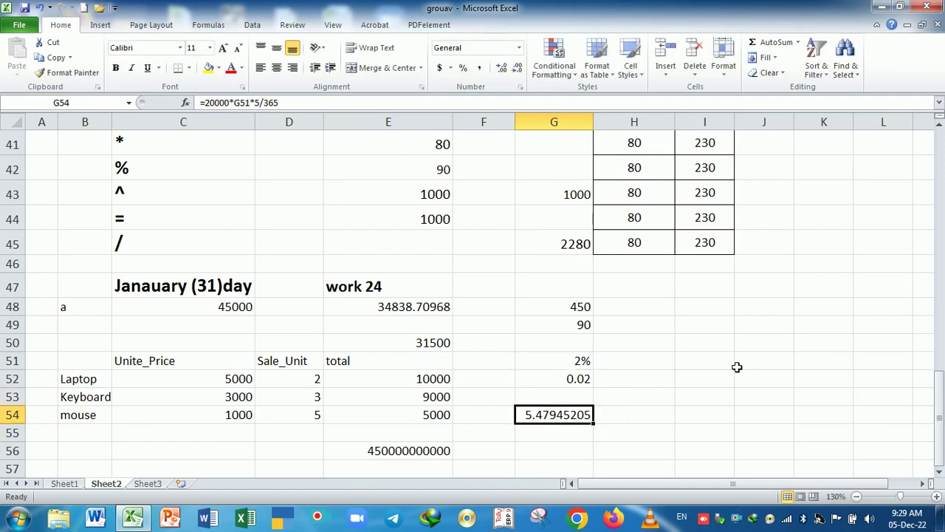
key(F2)
key(BackSpace)
key(BackSpace)
key(BackSpace)
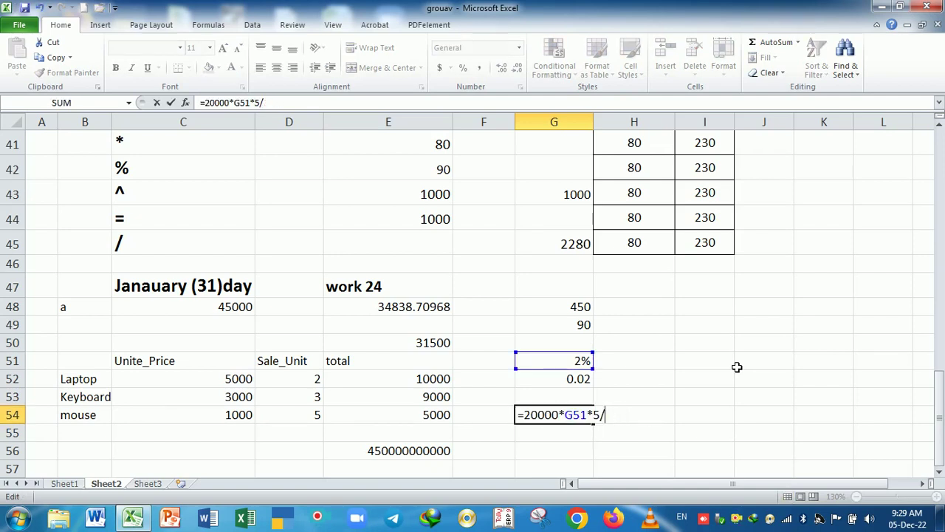
key(BackSpace)
key(Return)
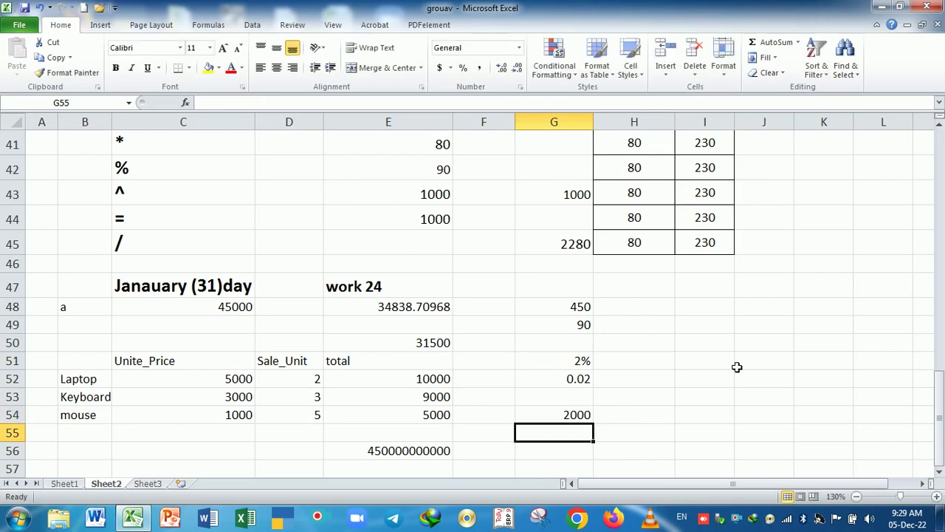
key(Up)
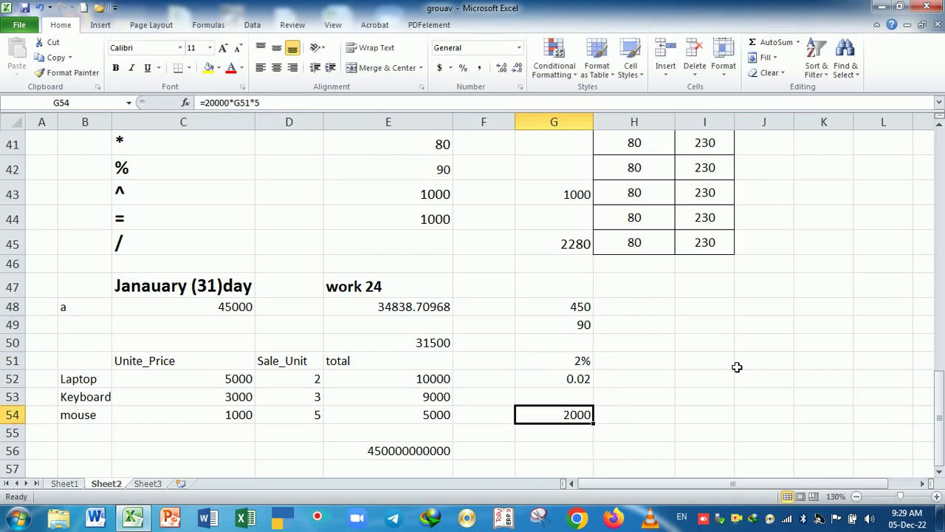
key(F2)
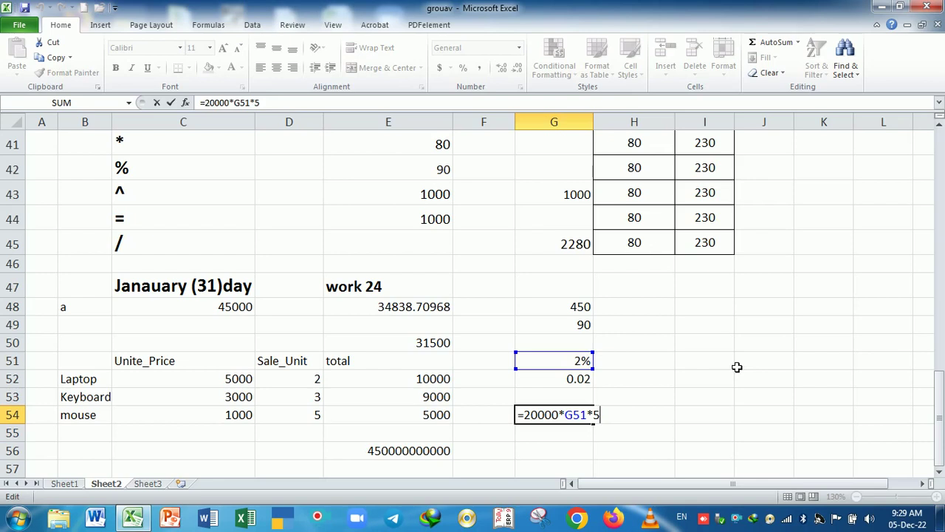
key(Return)
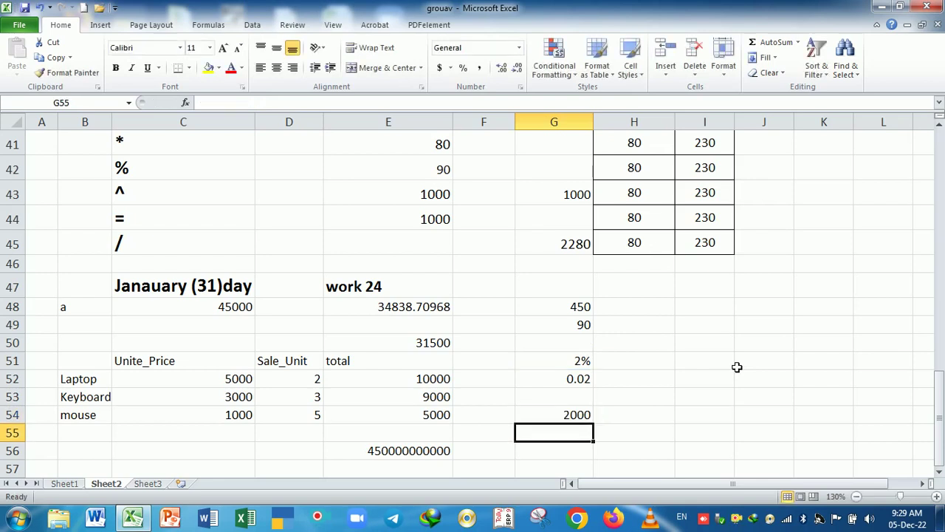
key(Down)
- Type a bracketed interest formula in H53 using 20000, 5, 5, 12 and 100
key(Right)
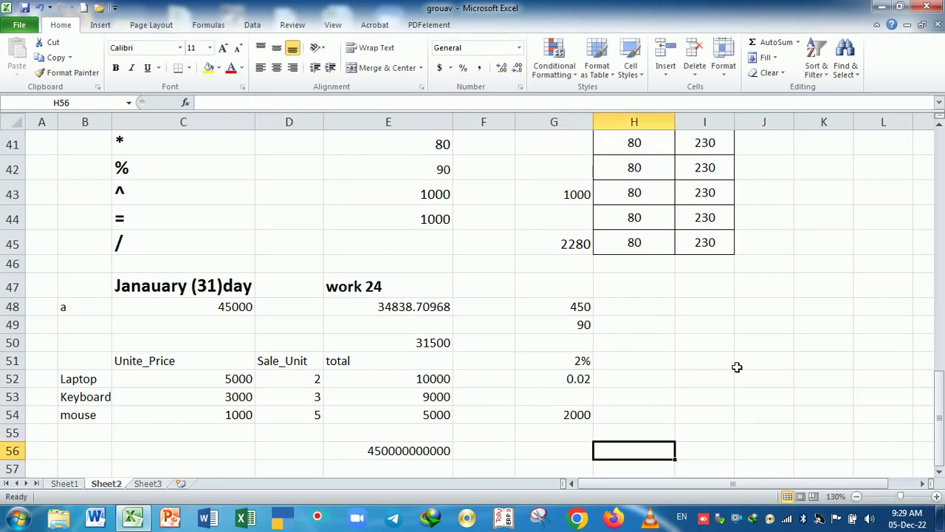
key(Right)
key(Up)
key(Up)
key(Left)
key(Up)
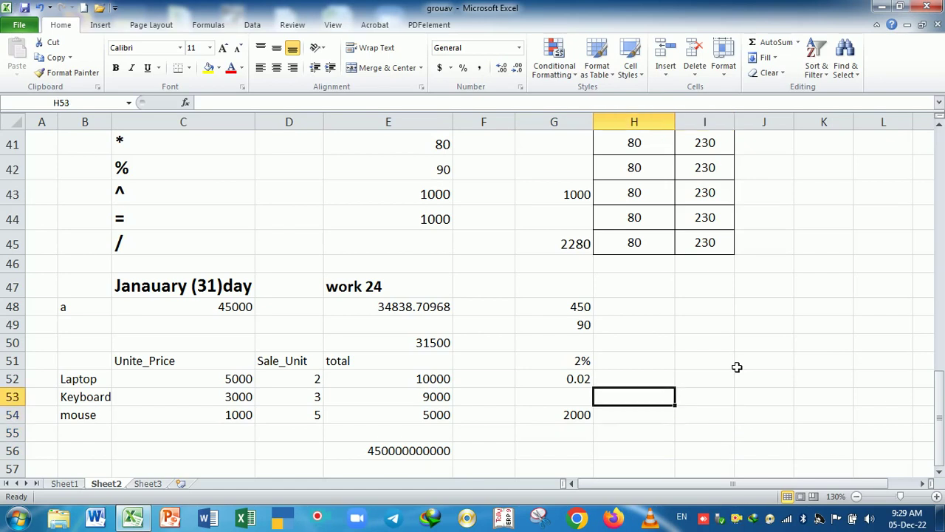
text(=200)
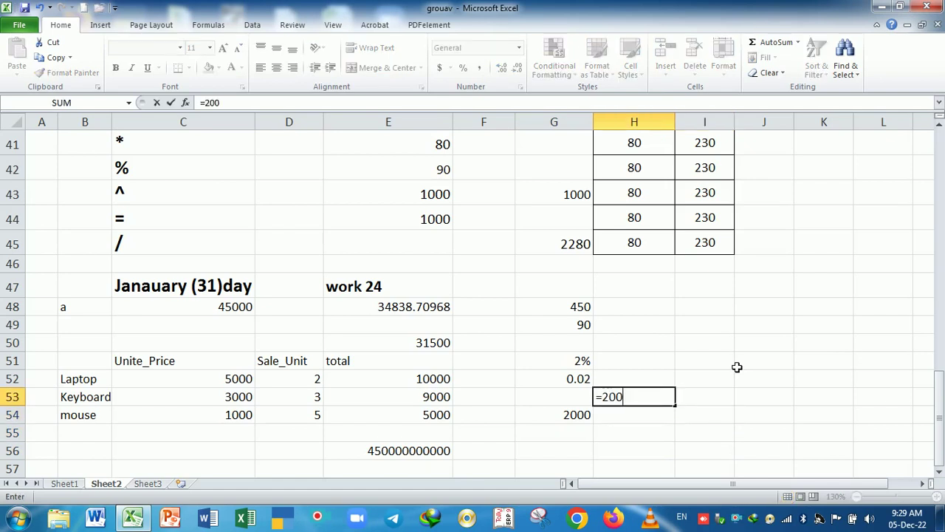
text(00*)
text(5/100)
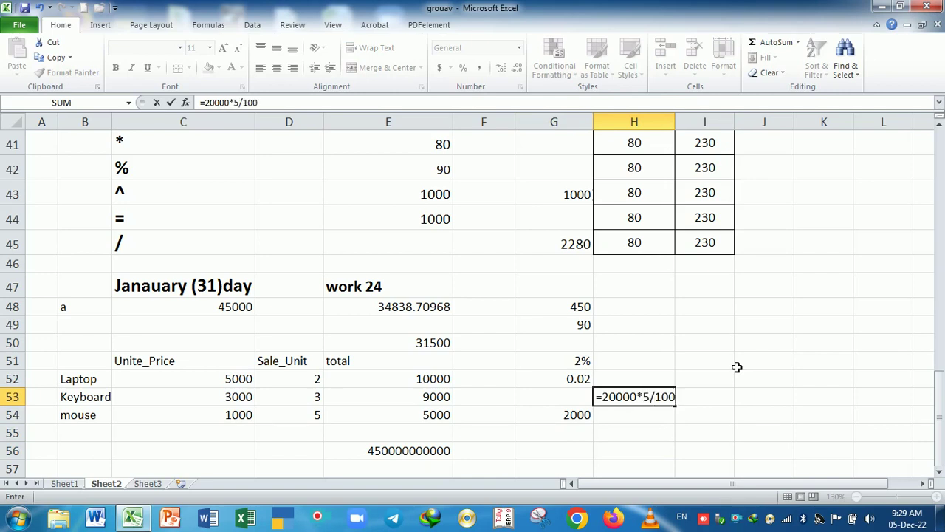
text(0)
text(*)
key(BackSpace)
key(BackSpace)
key(BackSpace)
key(BackSpace)
key(BackSpace)
text(*)
text(5)
text(/12)
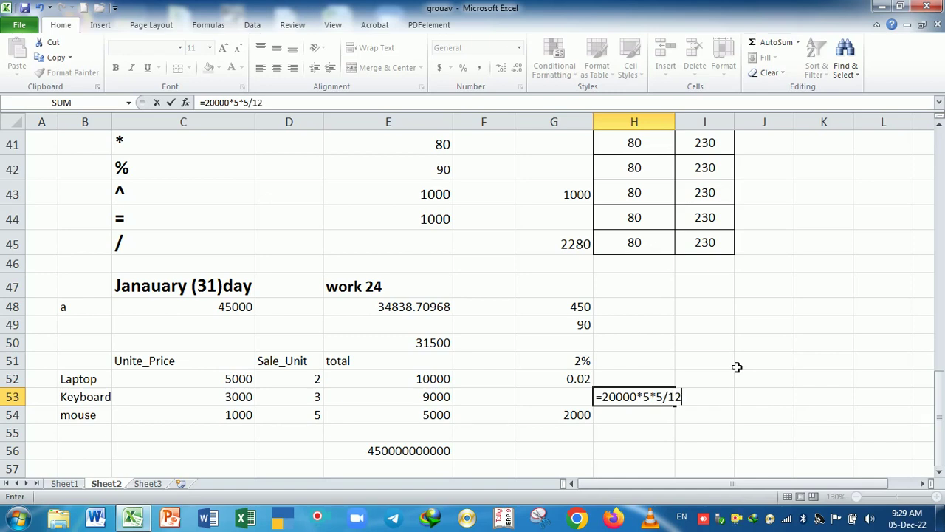
text())
click(602, 396)
text(()
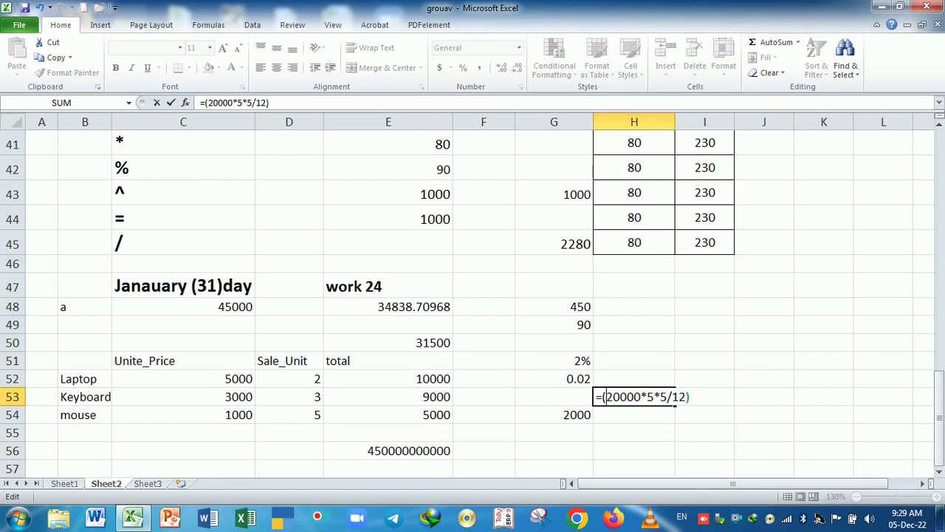
key(End)
text(/10)
text(0)
key(Return)
- Fix H53's brackets so it reads =20000*5*5/12/100, showing 416.6666667
key(Up)
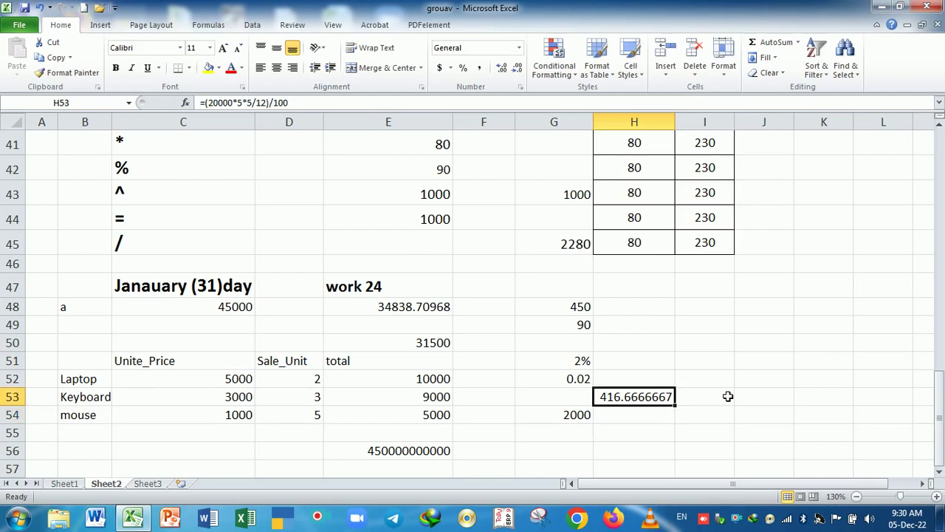
key(F2)
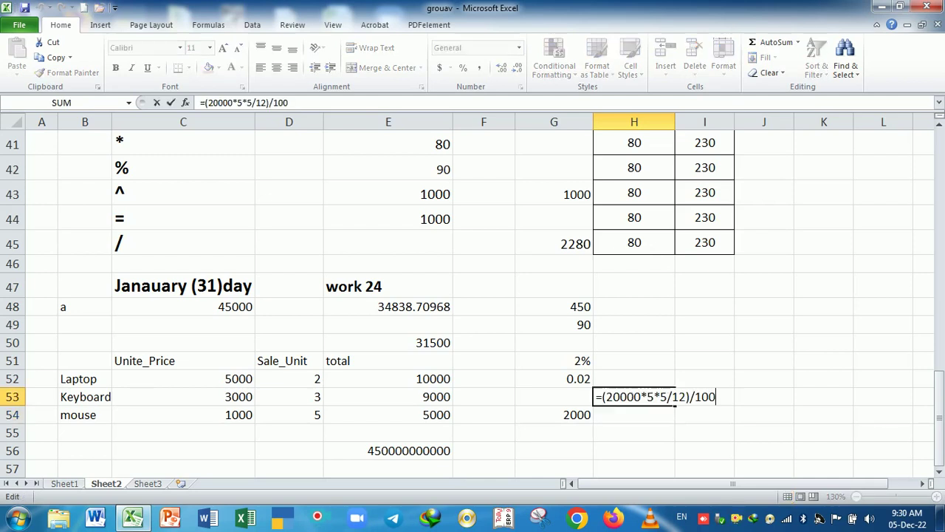
key(Left)
key(Left)
key(Left)
key(Left)
key(BackSpace)
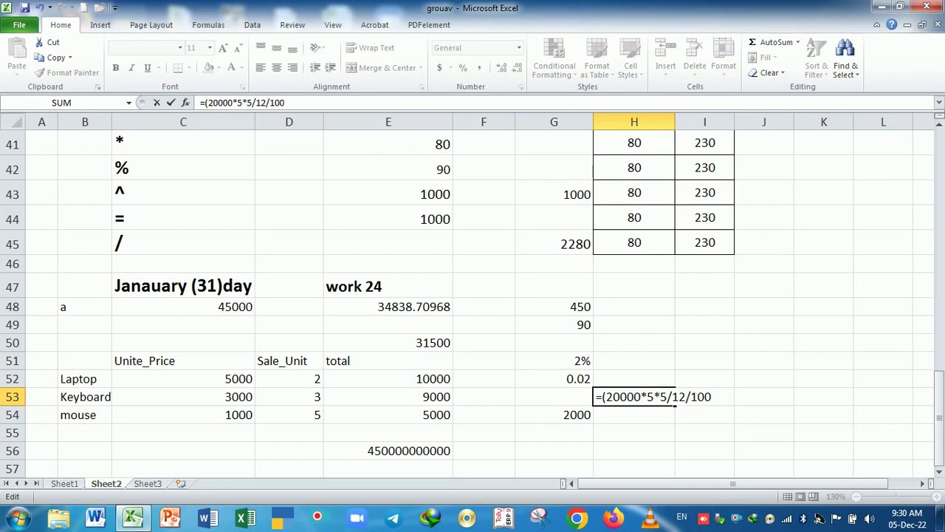
key(Left)
key(Left)
key(Left)
key(Left)
key(Left)
key(Left)
key(Return)
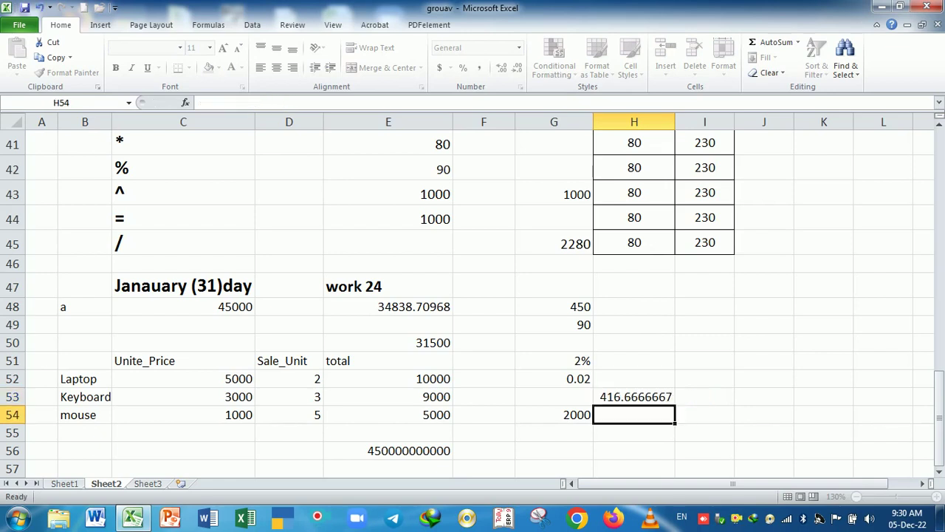
key(Up)
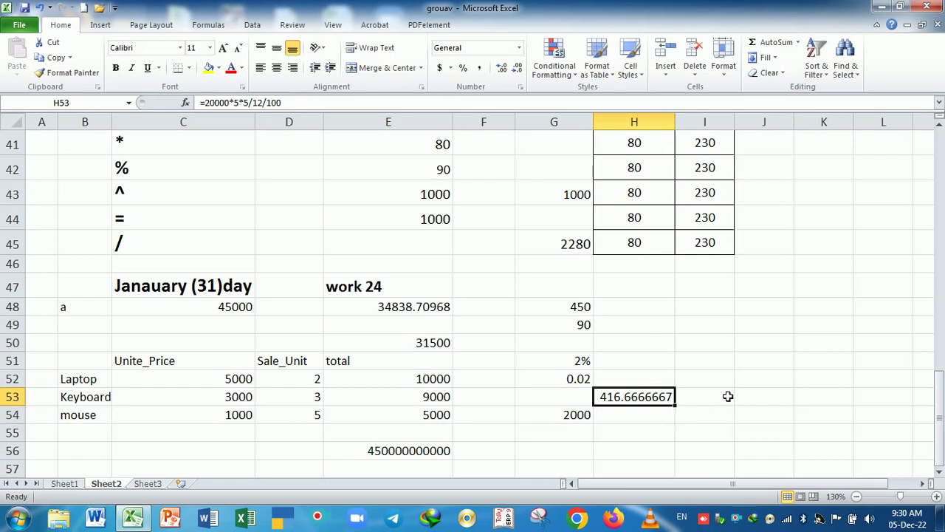
key(F2)
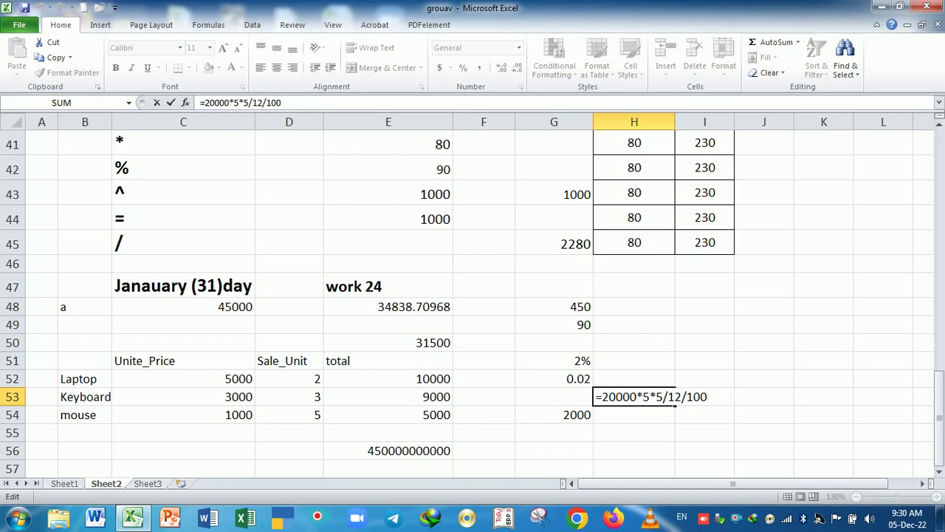
key(Return)
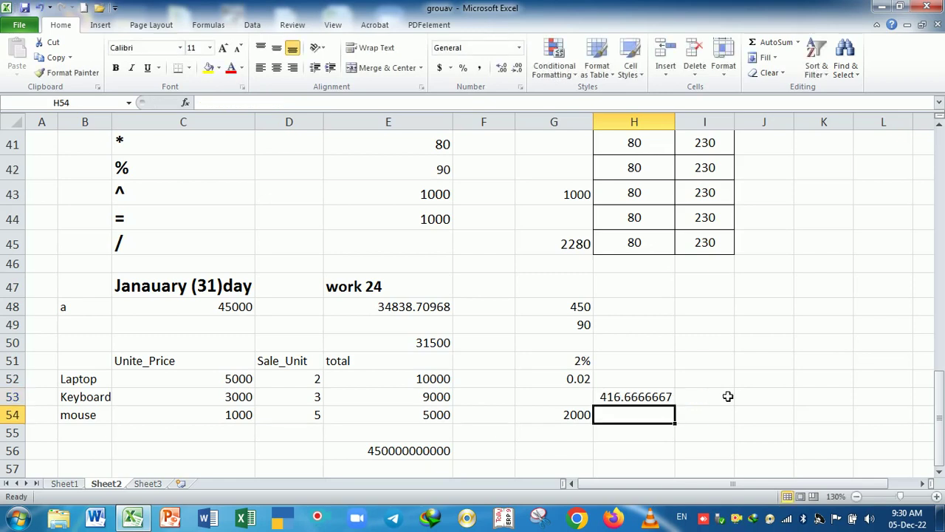
- Enter =2^3 in D56 to show 8 and begin the =50=50 comparison in C56
click(154, 199)
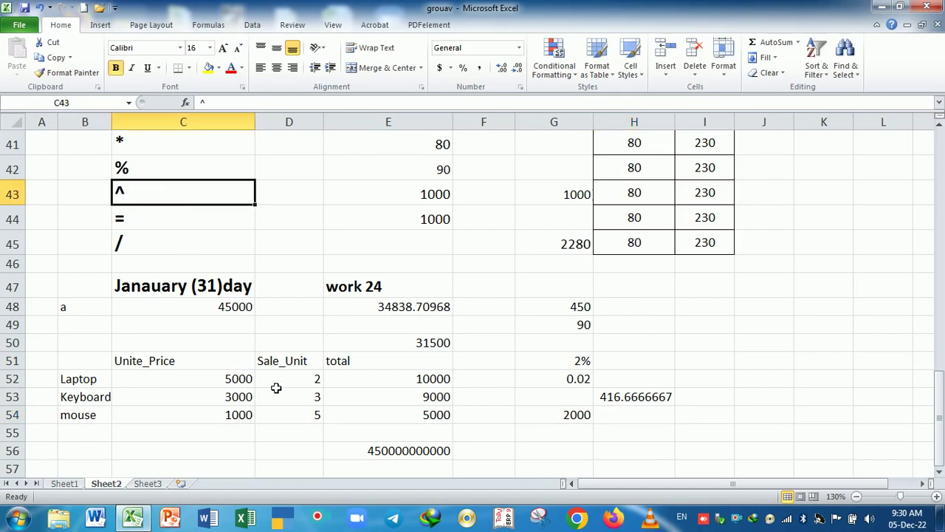
click(293, 455)
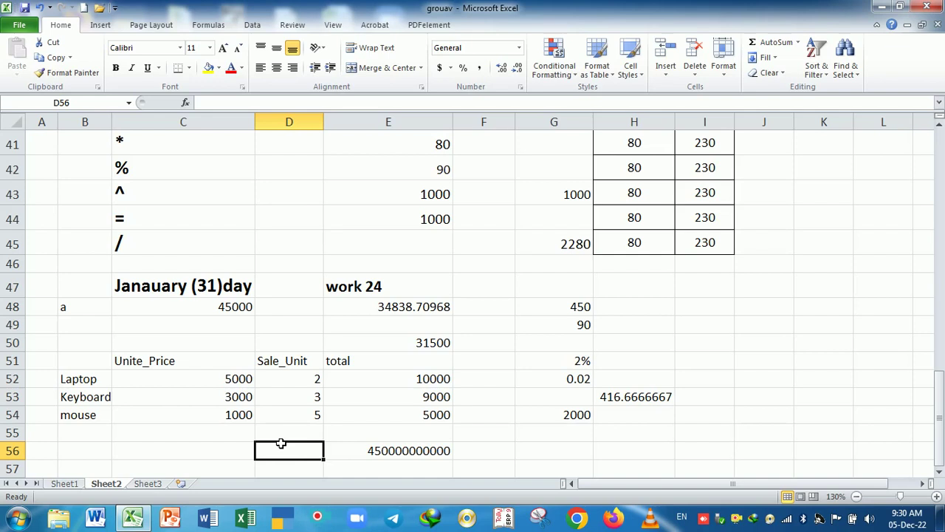
text(=)
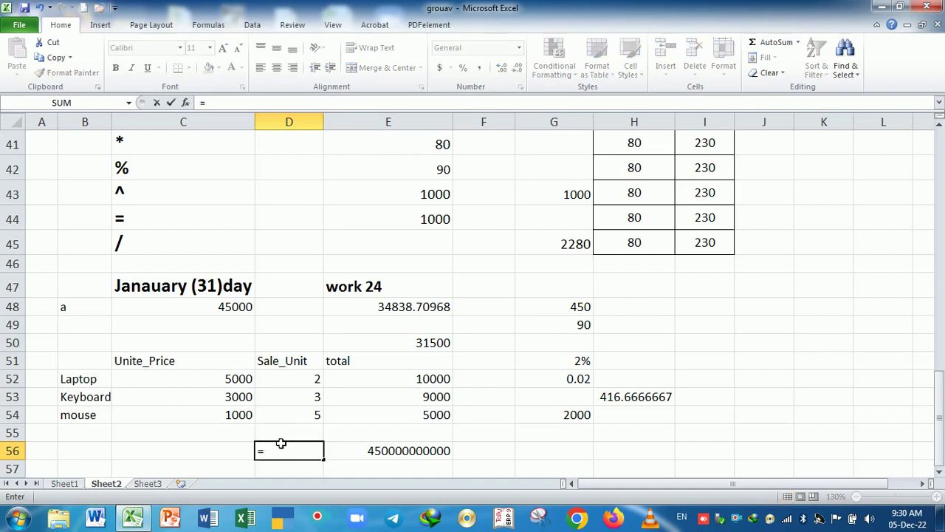
text(2)
text(^3)
key(Return)
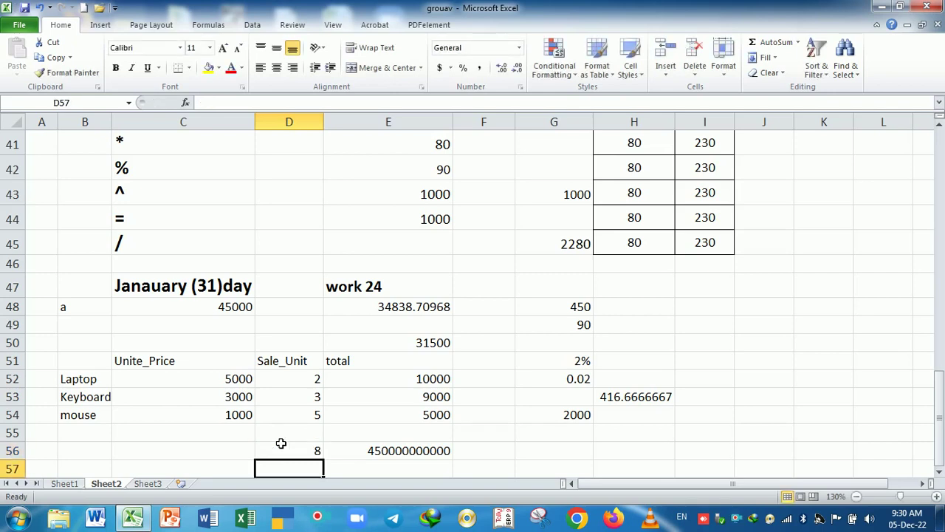
click(209, 451)
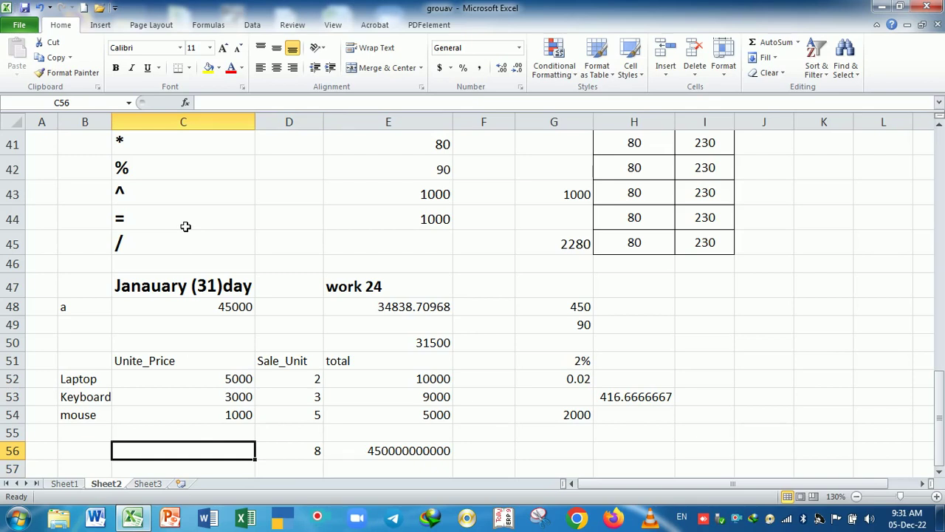
text(=)
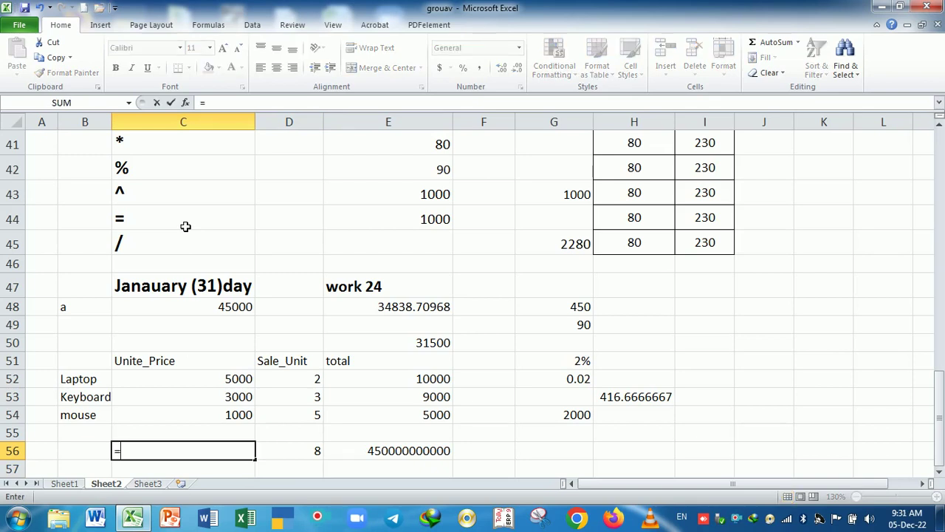
text(50)
text(=50)
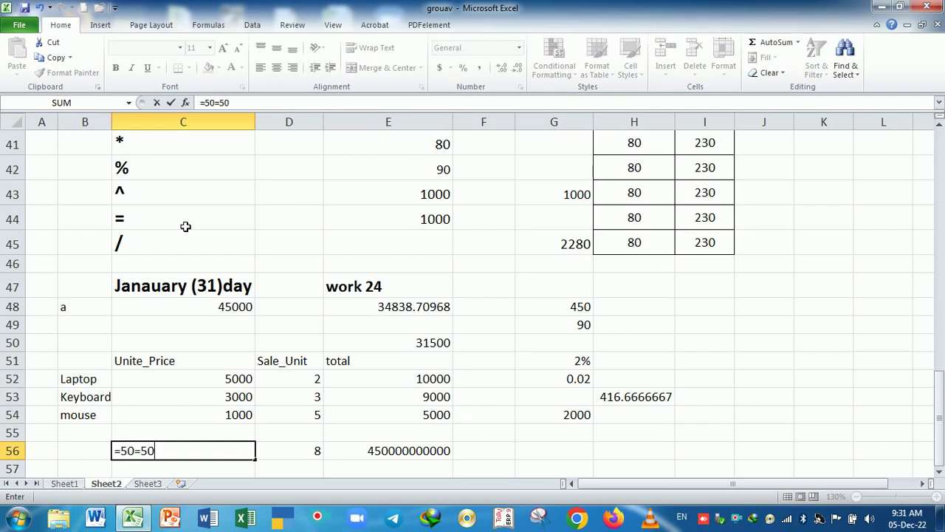
- Commit the comparison in C56, then change it to compare 50 with 40, showing FALSE
key(Return)
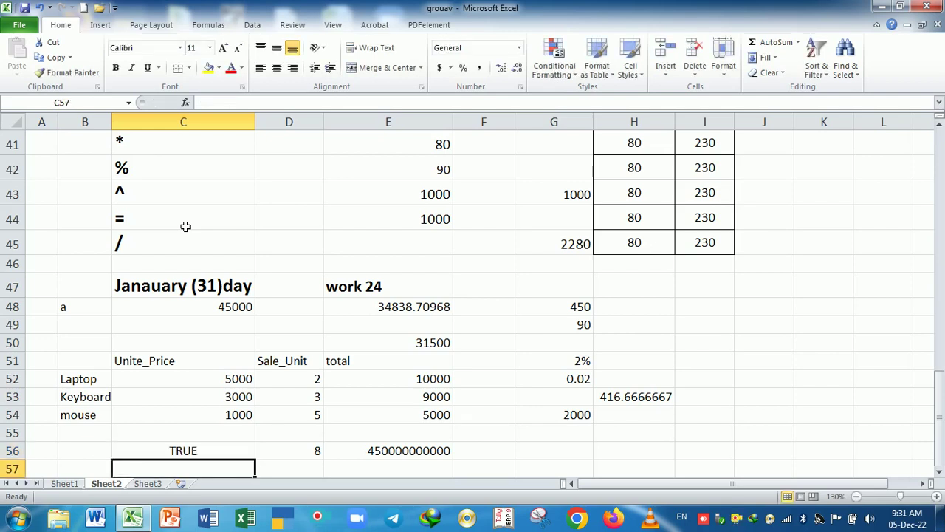
key(Up)
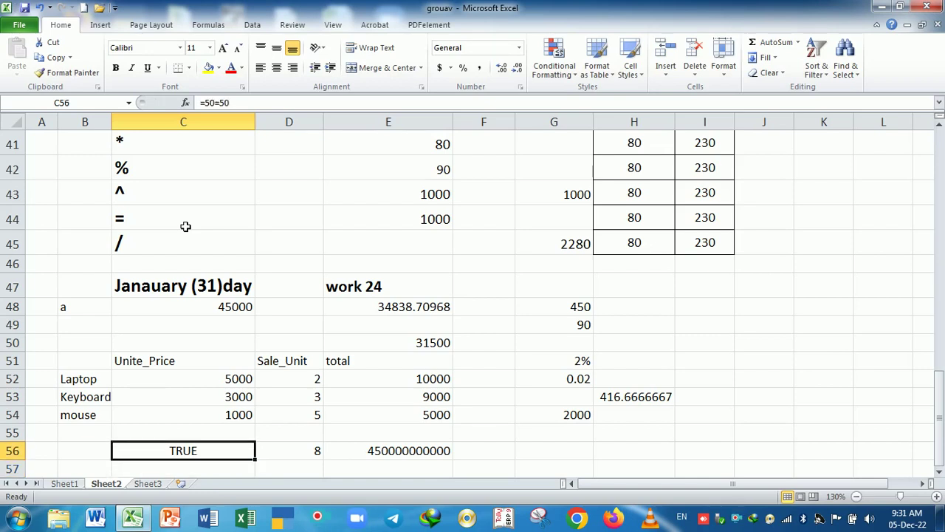
key(F2)
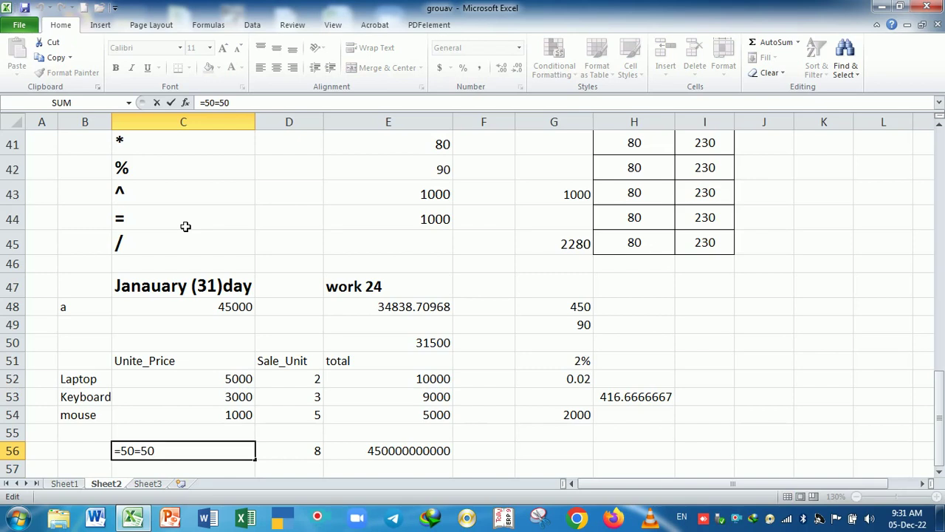
key(BackSpace)
key(BackSpace)
text(40)
key(Return)
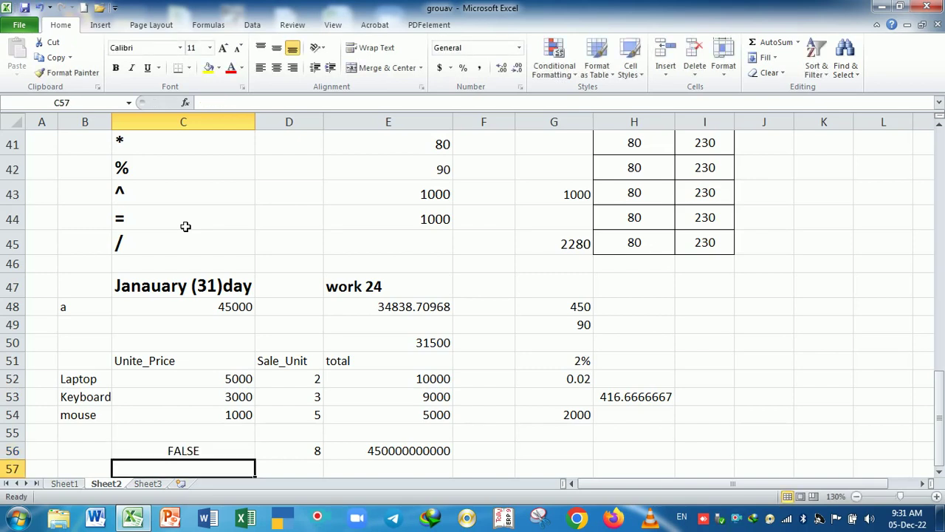
- Restore C56 to =50=50 so it returns TRUE
key(Up)
key(F2)
key(BackSpace)
key(BackSpace)
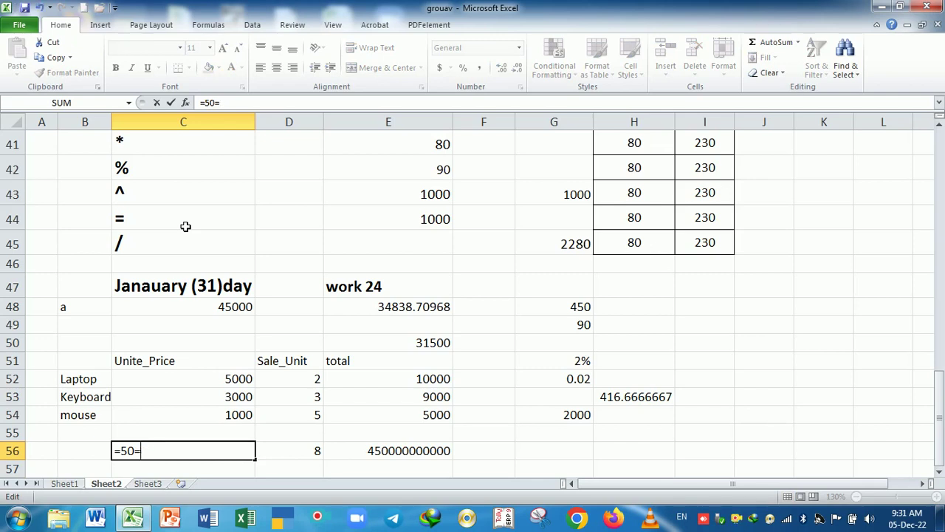
text(50)
key(Return)
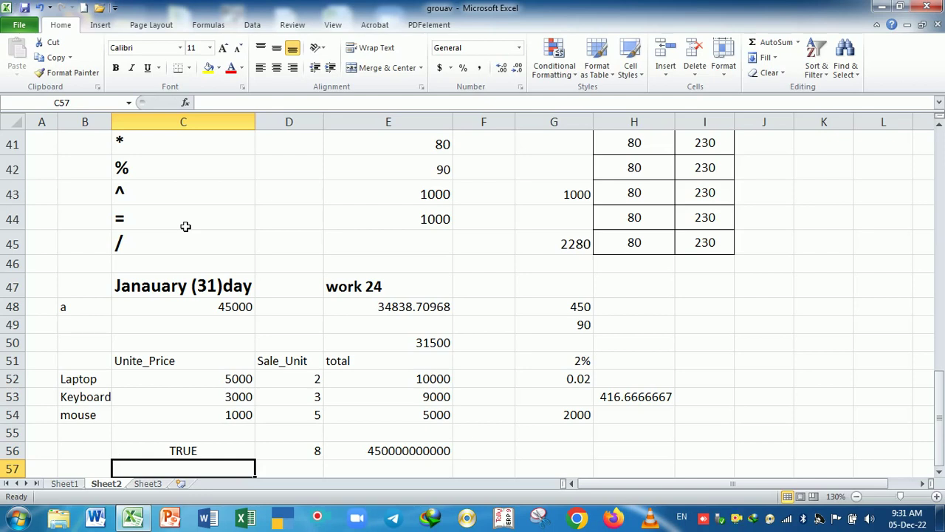
- Enter 50000 in J51, 50 in J52, and =J51/J52 in J53 to show 1000
click(185, 249)
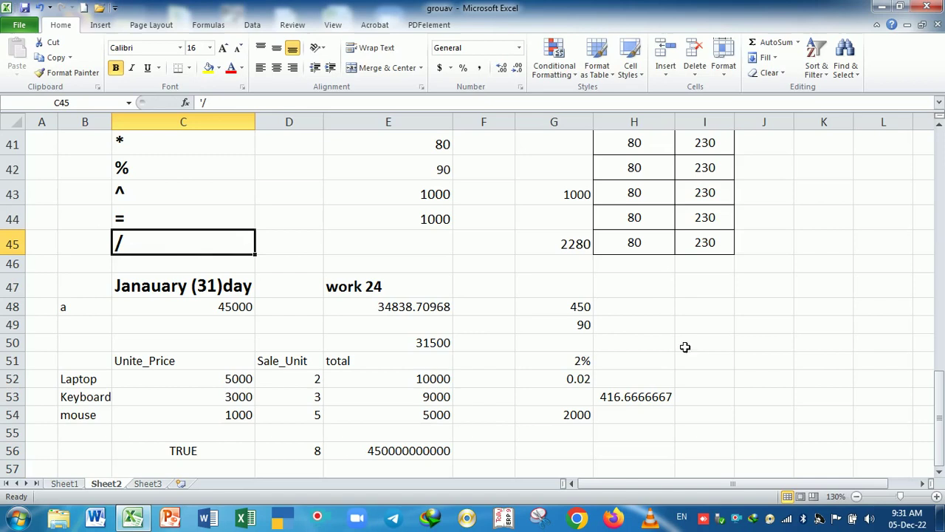
click(715, 430)
click(761, 360)
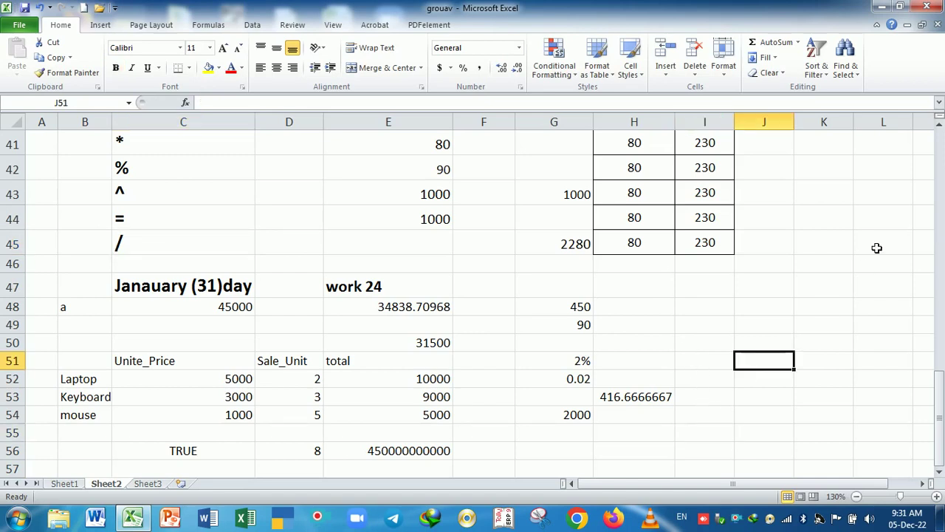
text(50000)
key(Return)
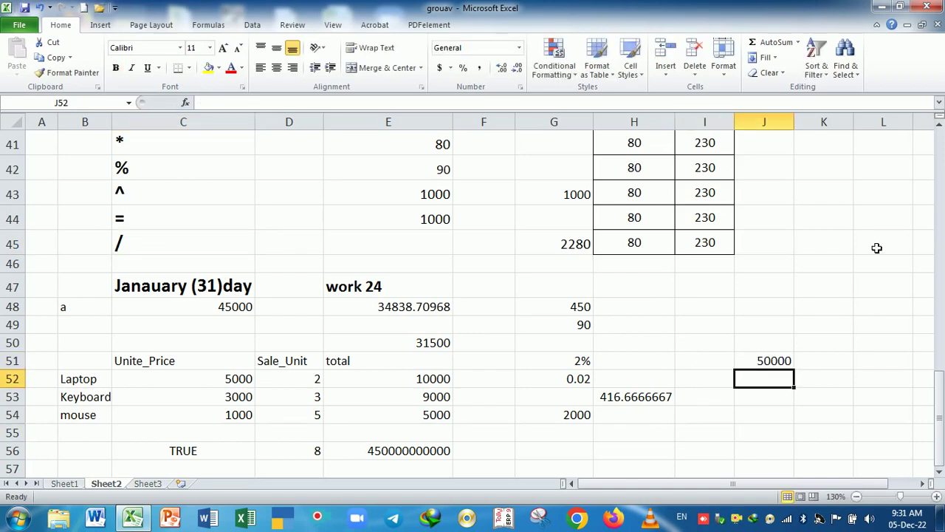
text(50)
key(Return)
text(=)
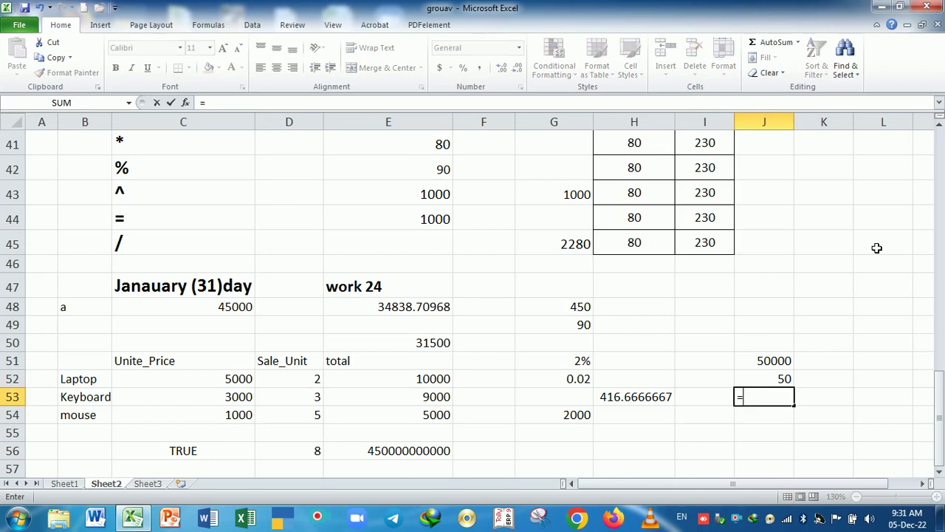
text(J51/)
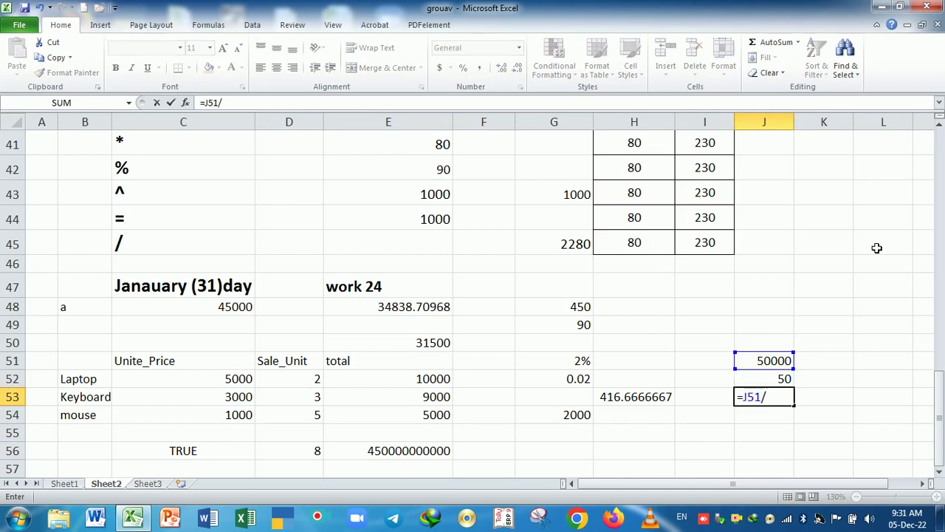
key(Up)
key(Return)
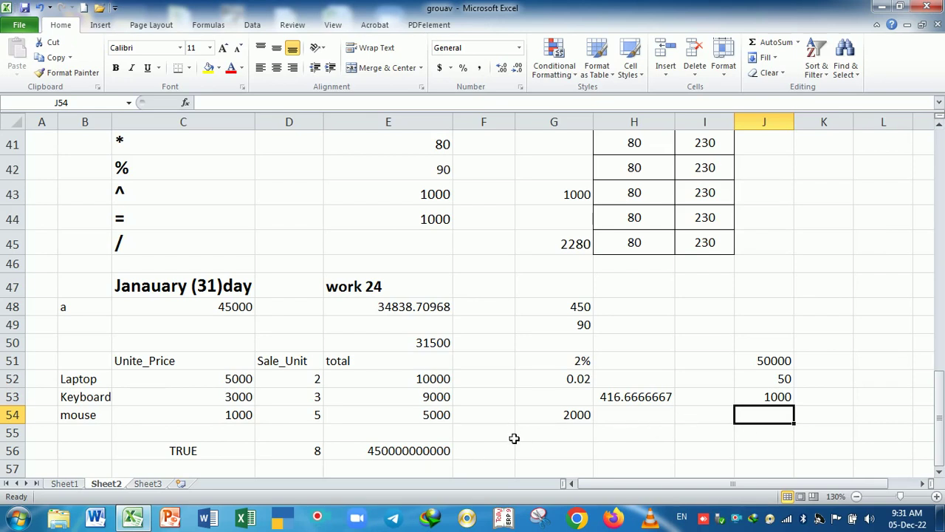
scroll(514, 438, up, 2)
click(146, 245)
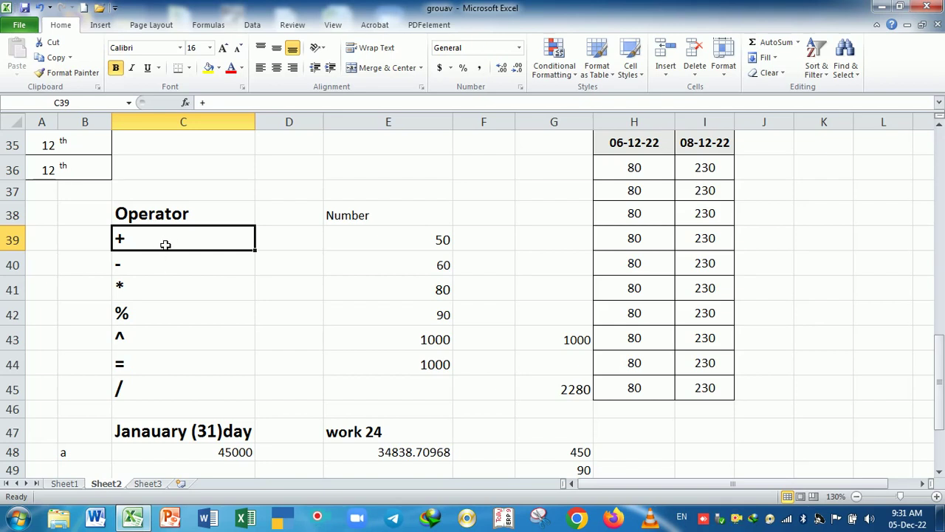
click(181, 268)
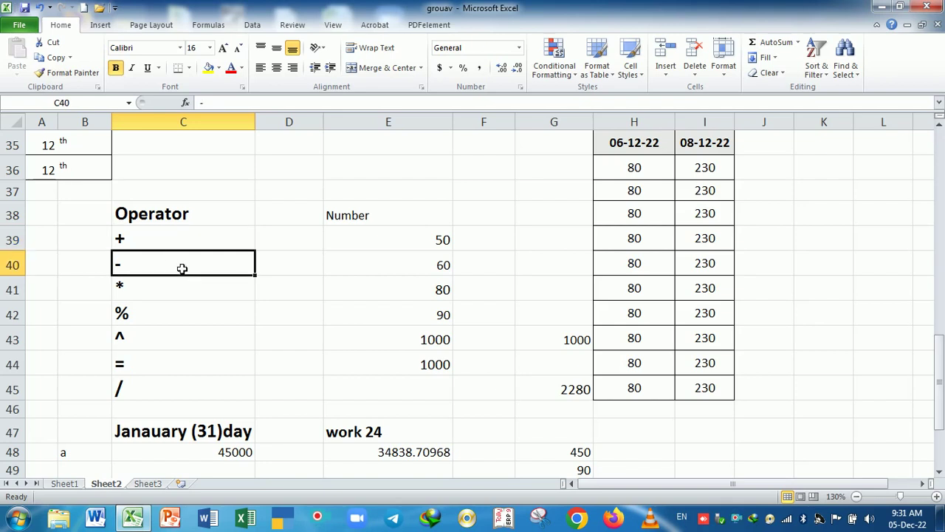
click(190, 291)
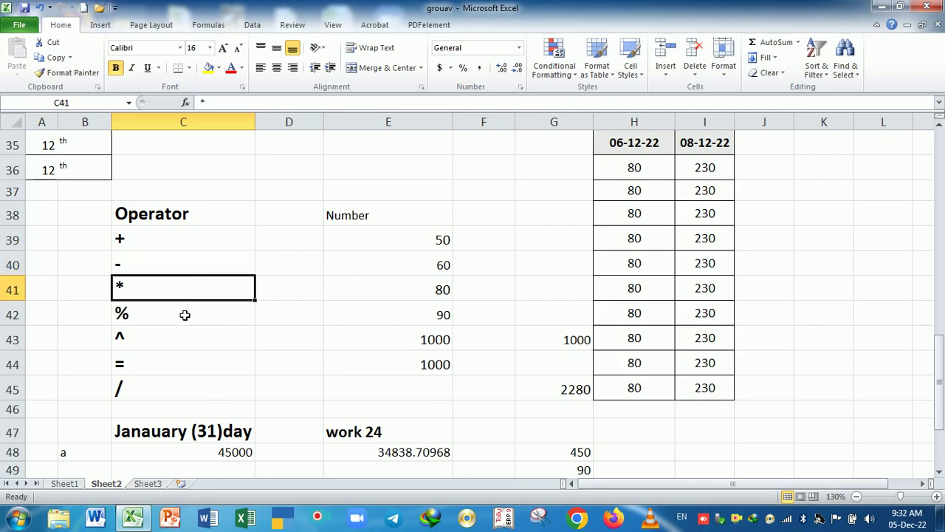
click(184, 314)
click(172, 341)
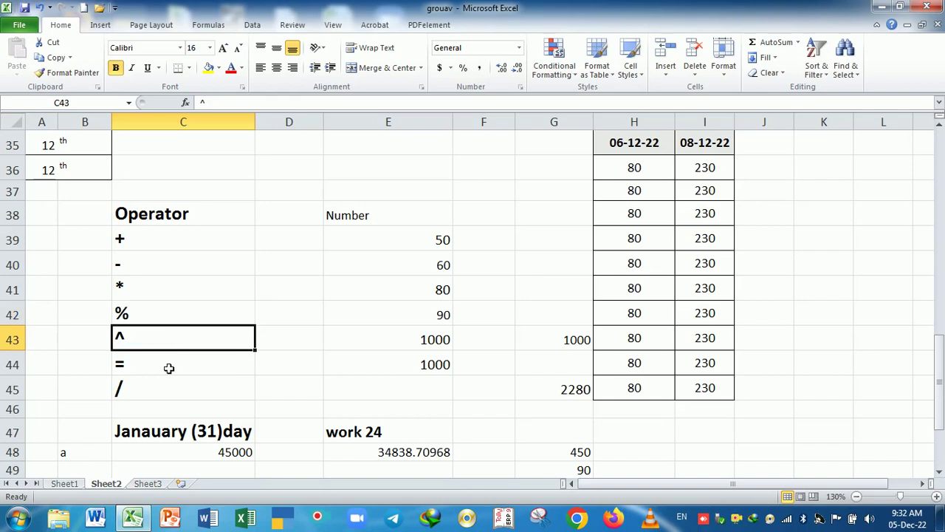
click(169, 366)
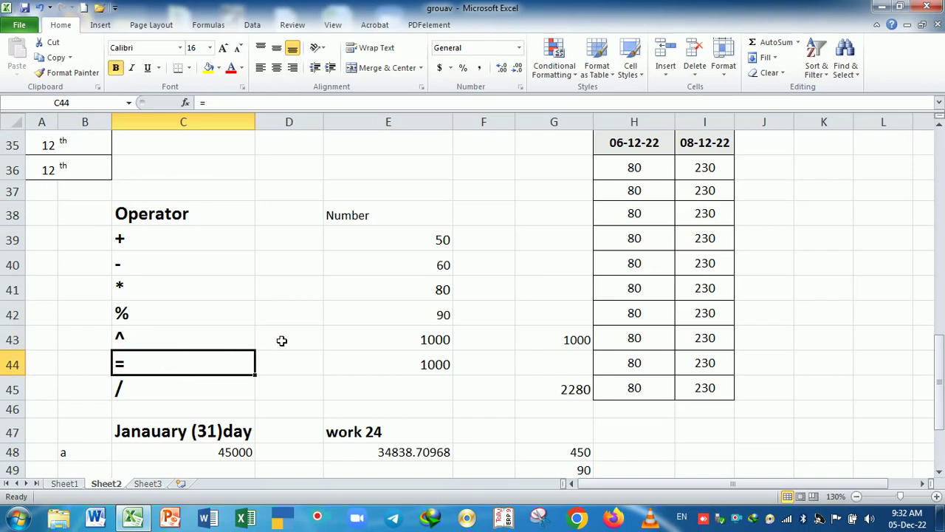
click(173, 389)
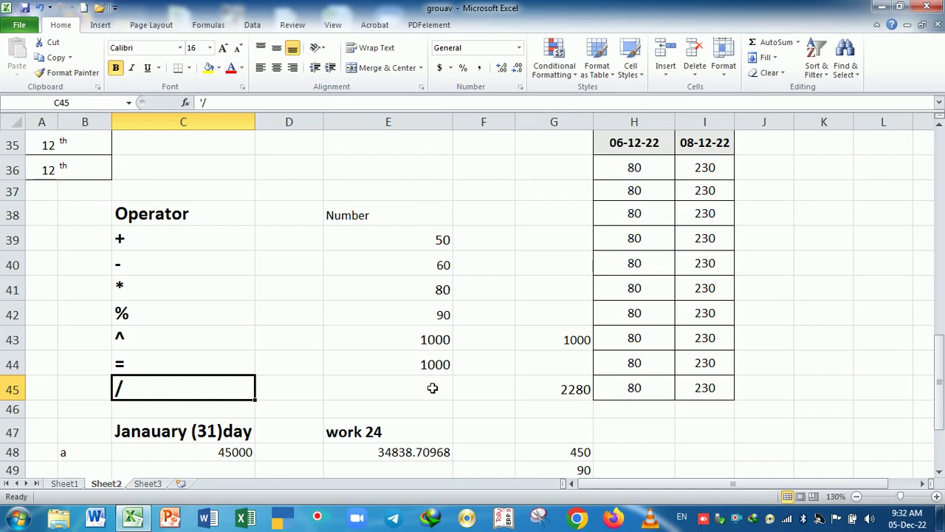
scroll(432, 388, down, 1)
scroll(429, 388, down, 1)
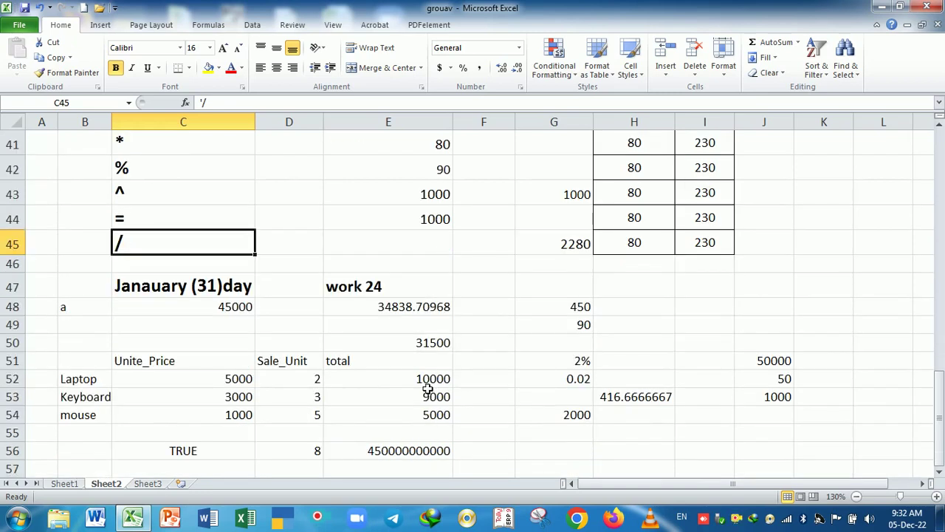
scroll(424, 384, down, 1)
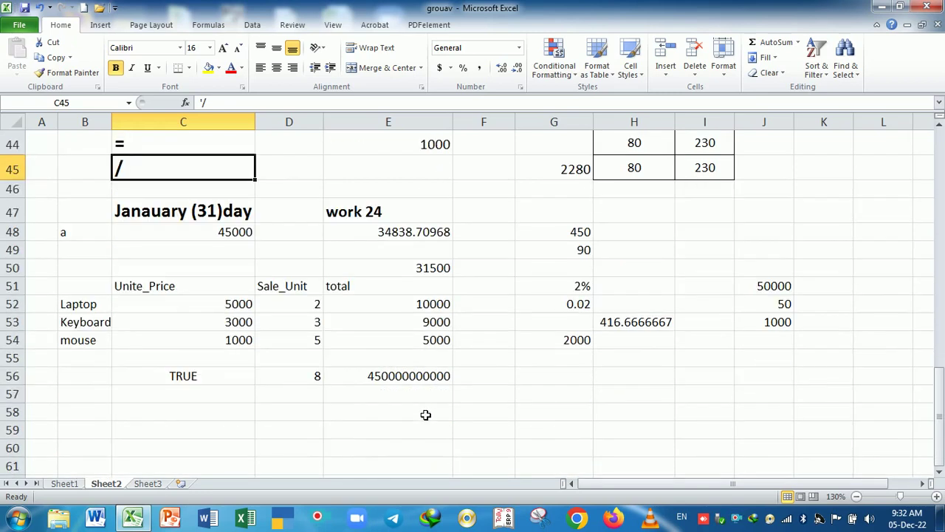
click(425, 414)
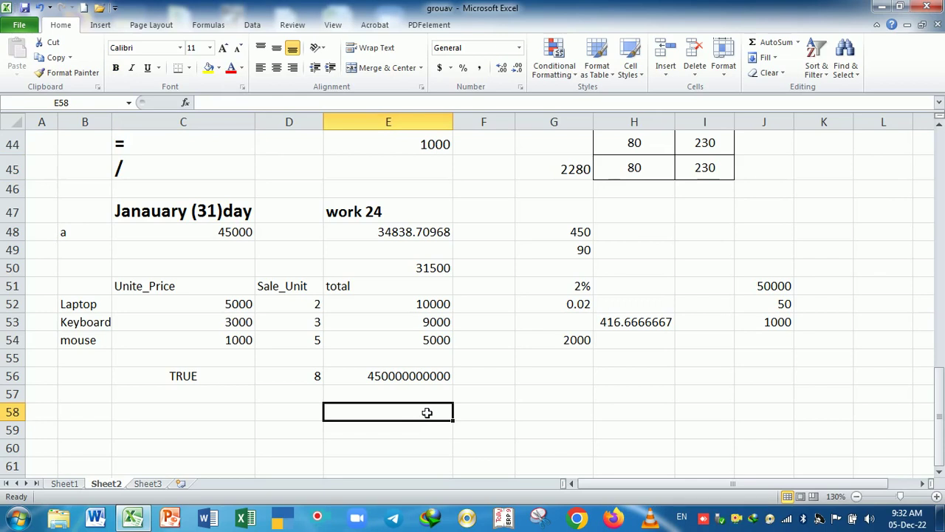
- Open the Salary Sheet workbook from Excel's recent files list
right_click(128, 517)
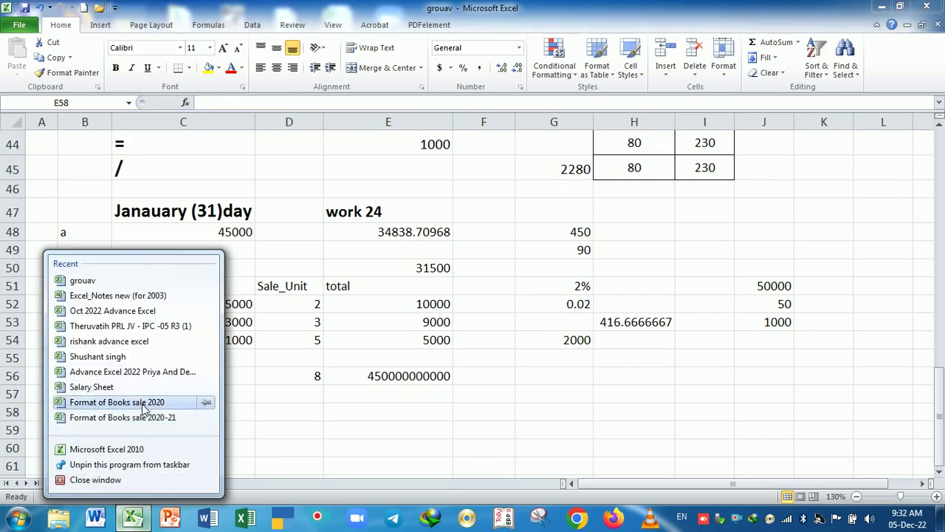
click(116, 392)
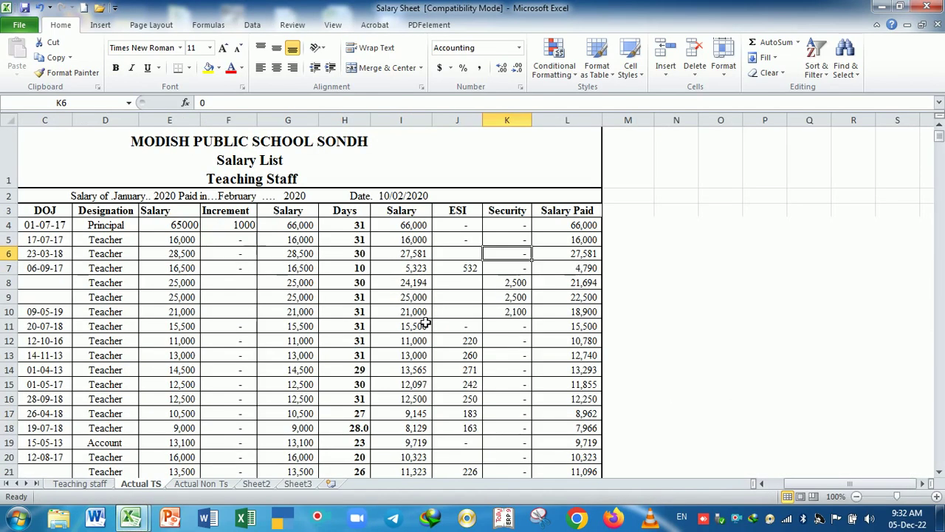
ctrl+scroll(426, 322, up, 2)
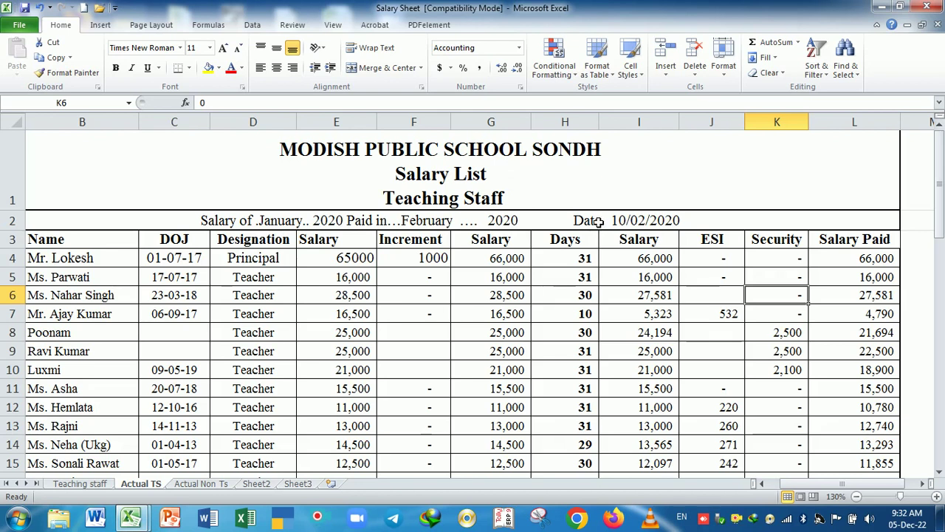
click(97, 262)
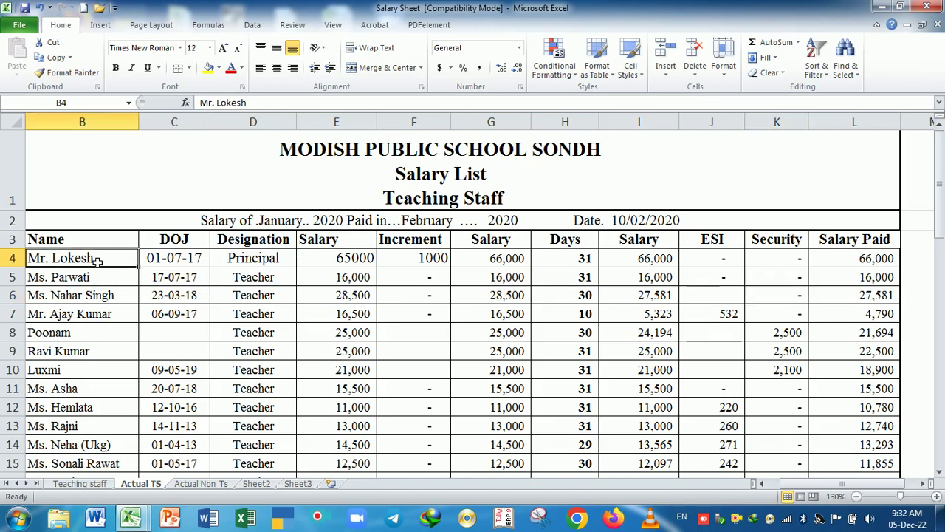
click(270, 260)
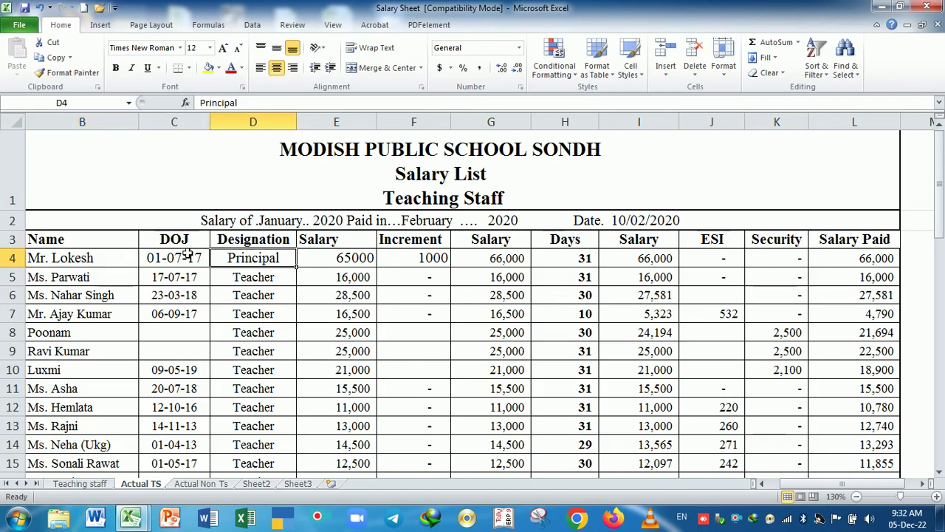
drag(185, 255, 184, 296)
click(348, 262)
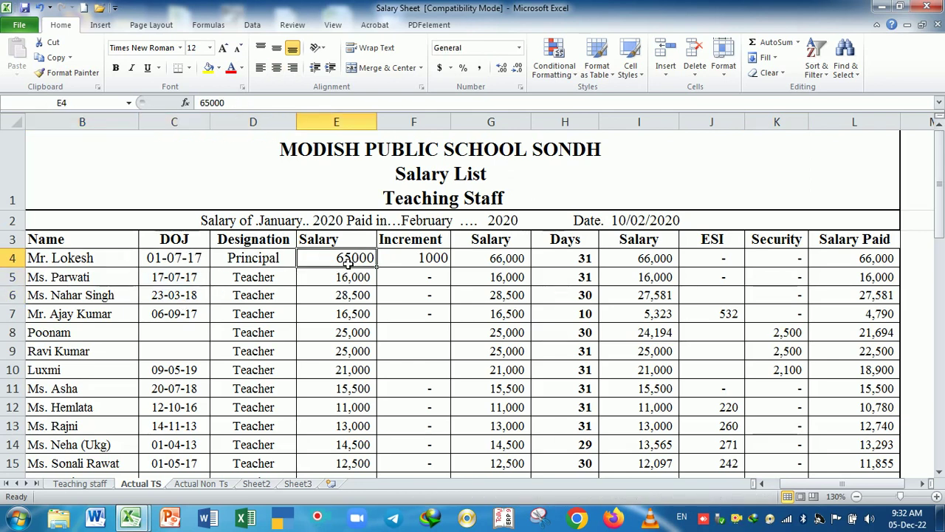
click(409, 258)
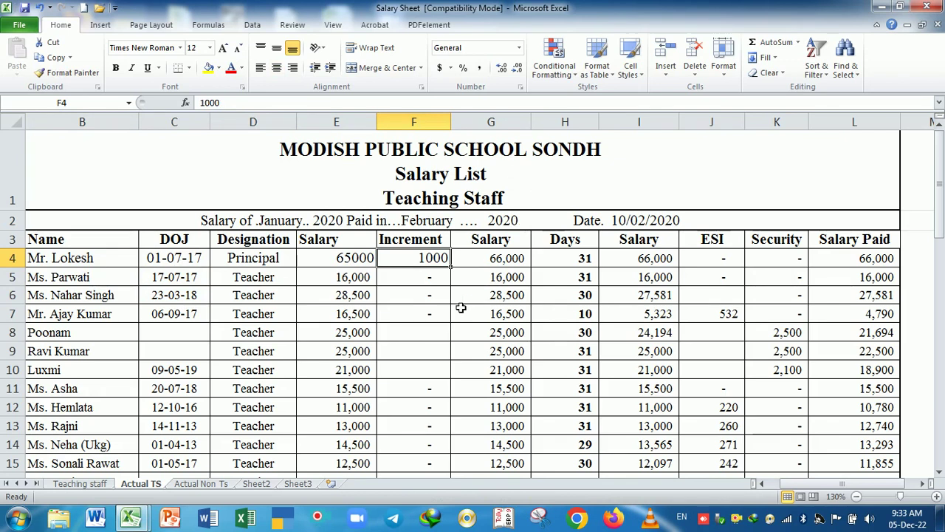
click(481, 294)
click(495, 262)
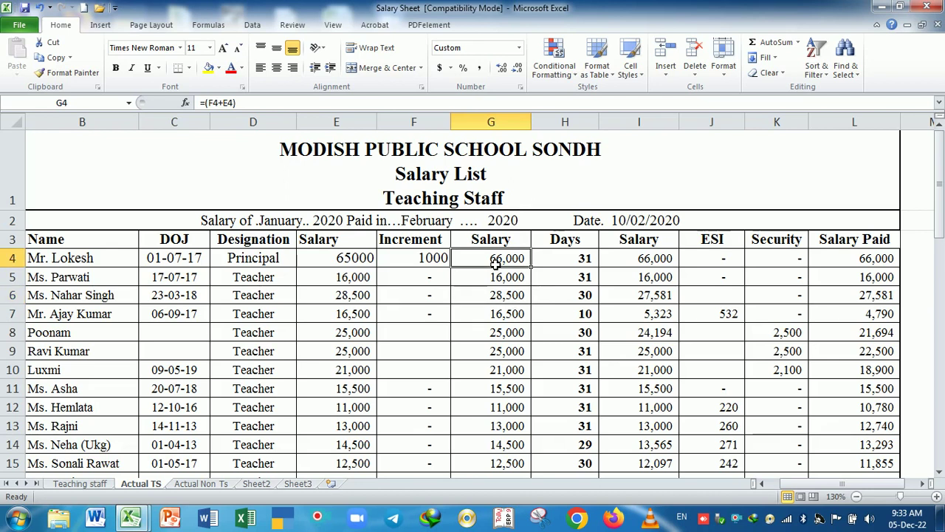
drag(495, 263, 507, 306)
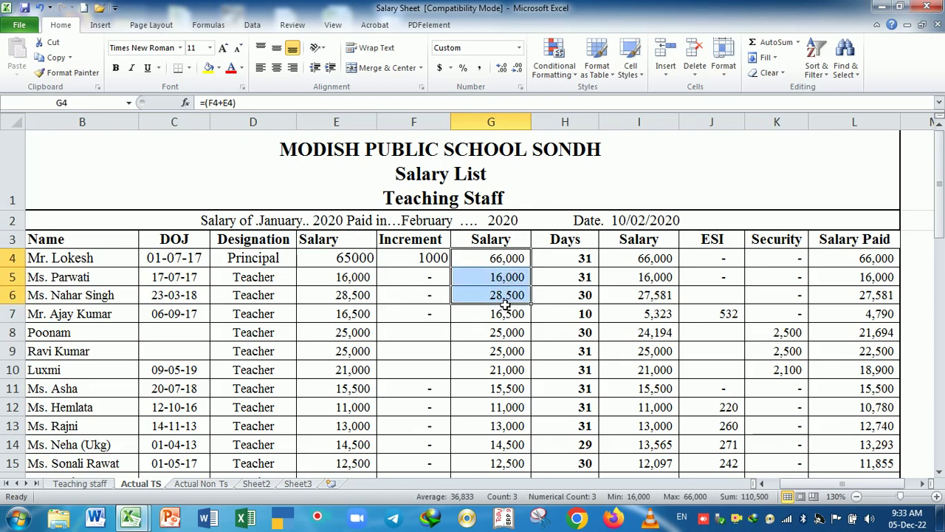
click(556, 262)
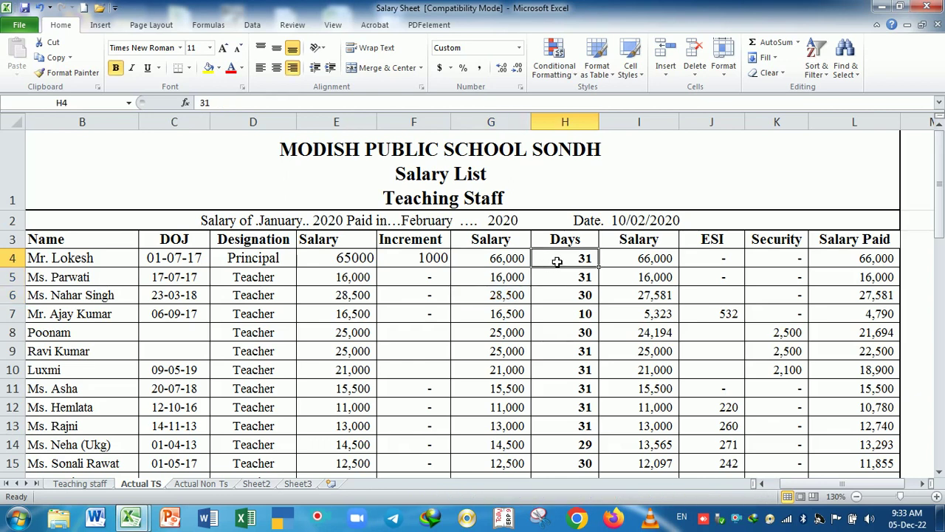
click(631, 262)
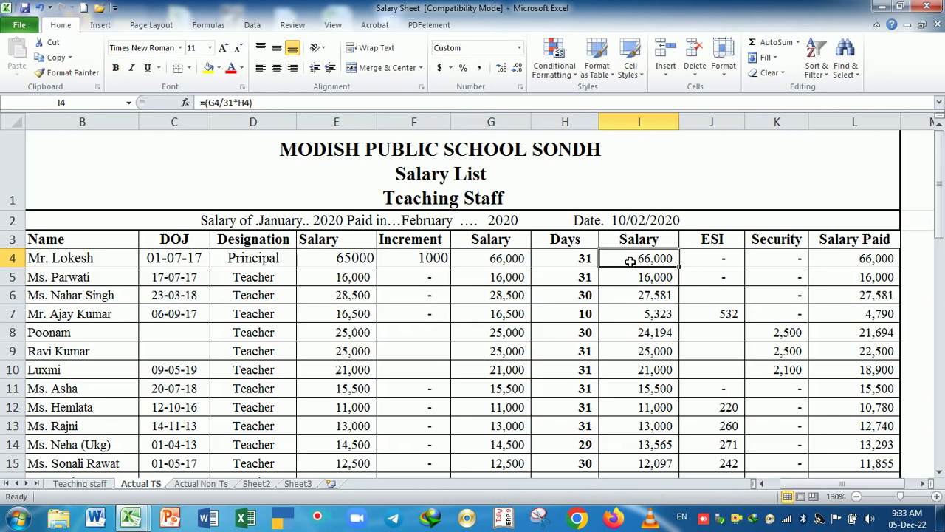
key(ctrl+shift+Down)
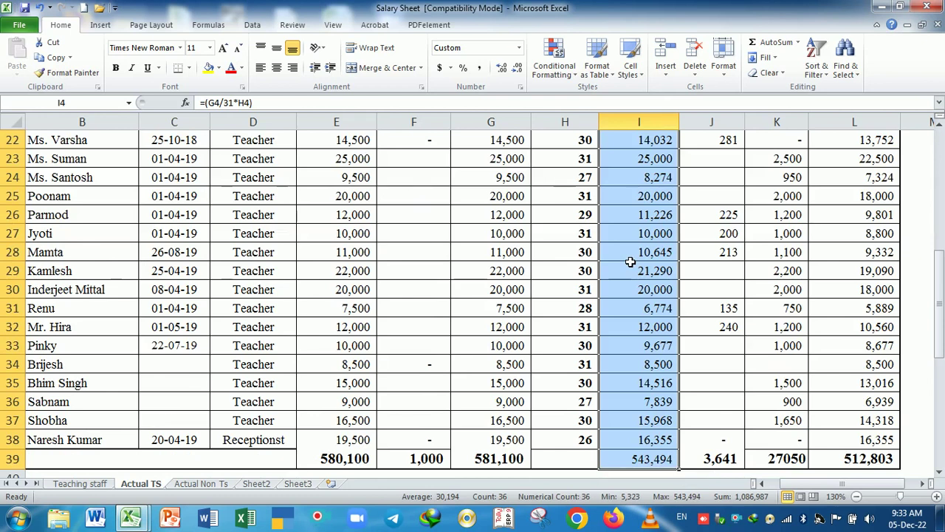
- Enter =(G4/31)*H4 in I4 and fill it down the Salary column
key(Delete)
scroll(632, 262, up, 7)
text(=)
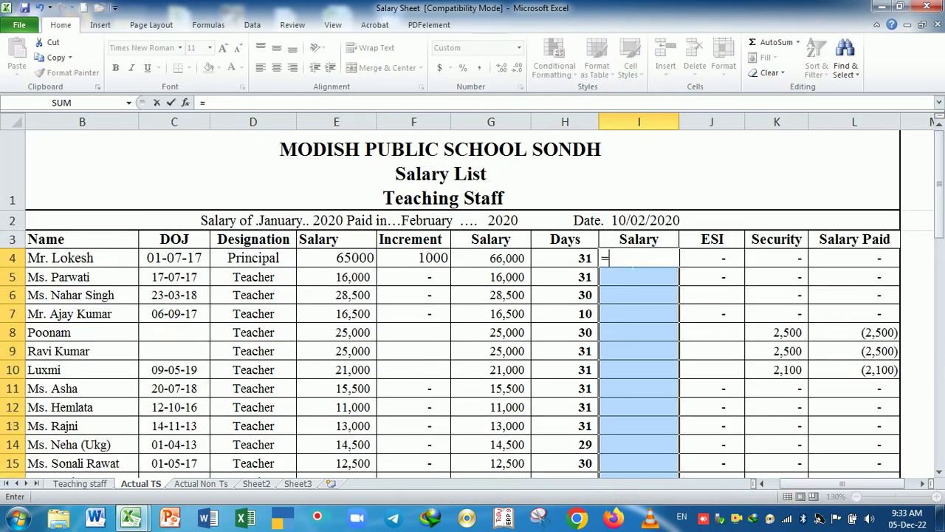
text(()
click(491, 262)
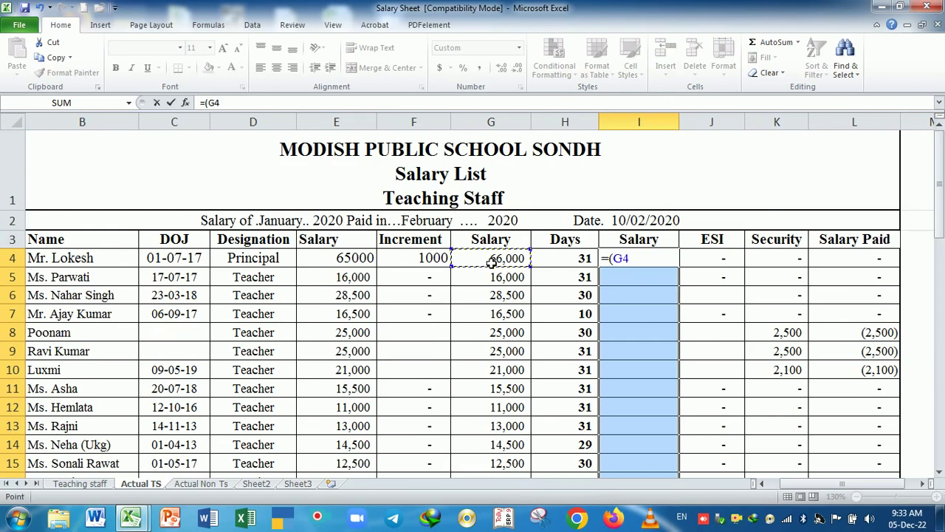
text(/)
text(31)*)
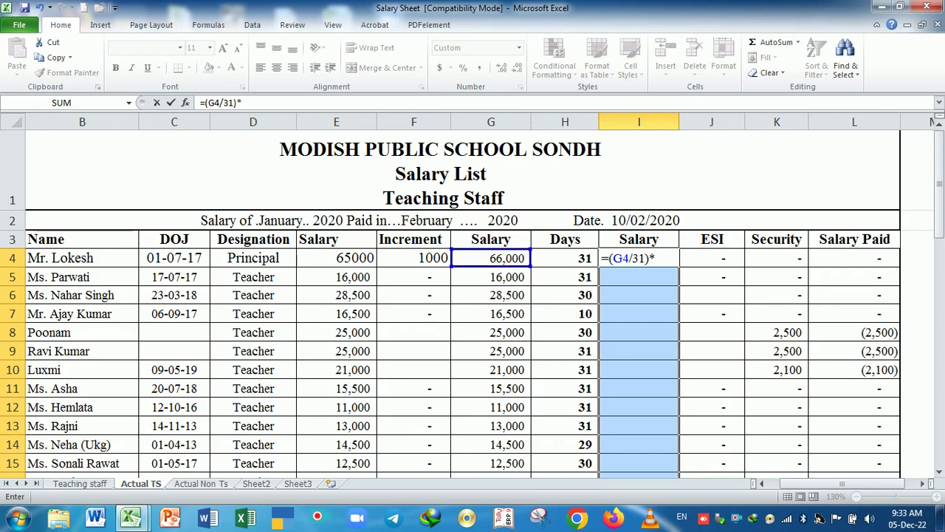
click(546, 262)
key(Return)
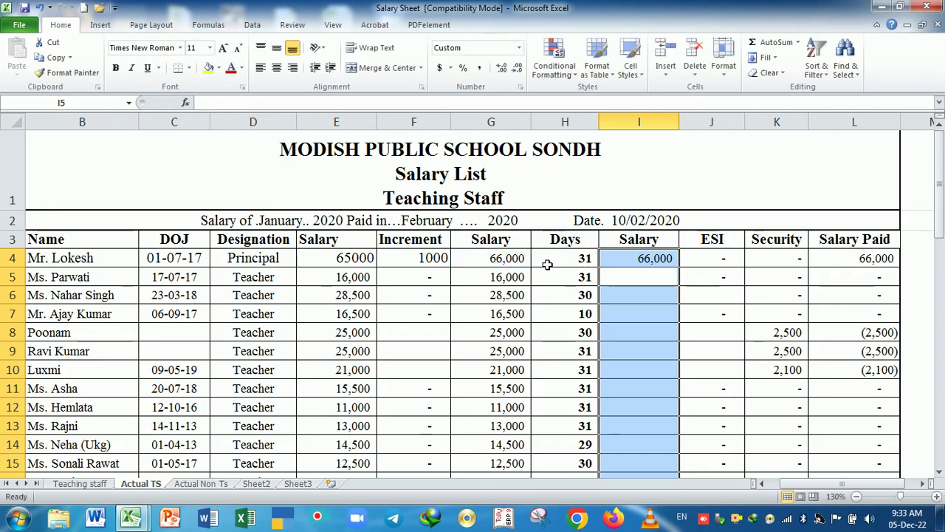
click(648, 263)
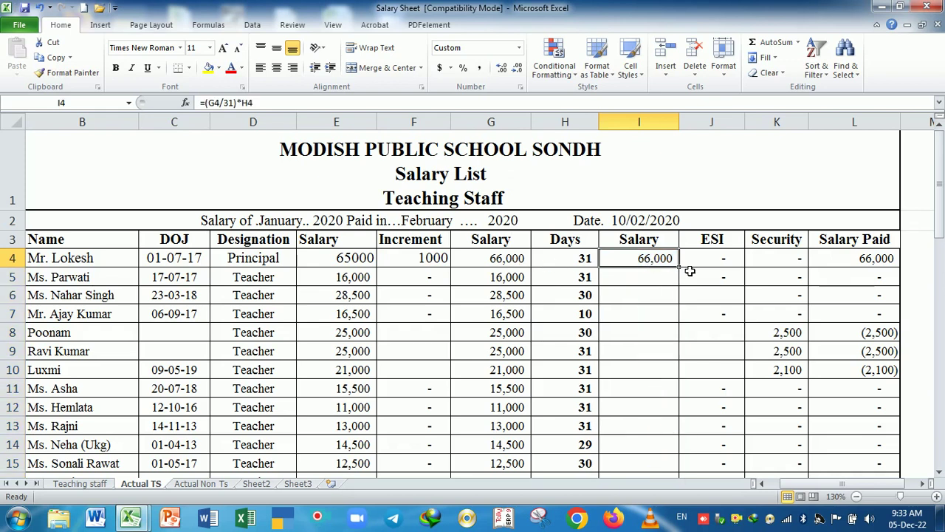
double_click(678, 266)
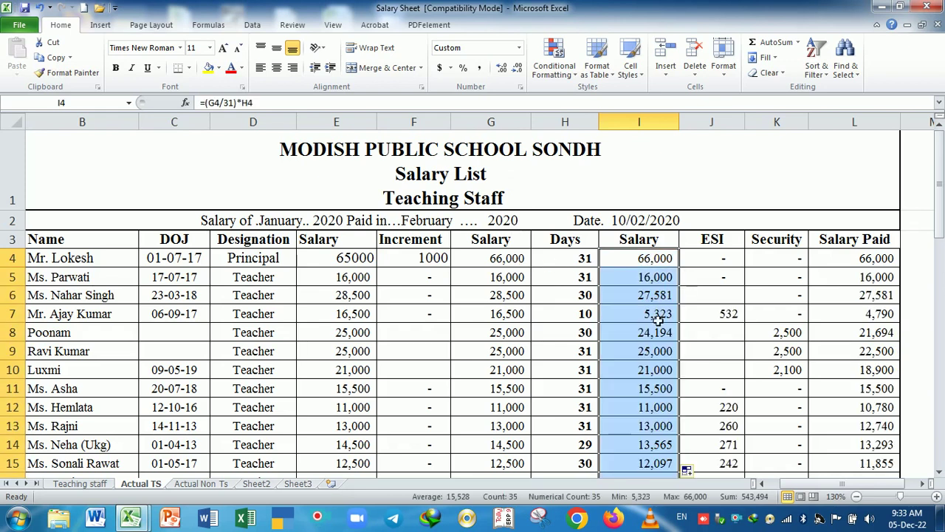
- Review the copied salary formulas and the Increment values in F5 to F7
scroll(656, 325, down, 1)
scroll(653, 333, down, 5)
scroll(653, 333, down, 1)
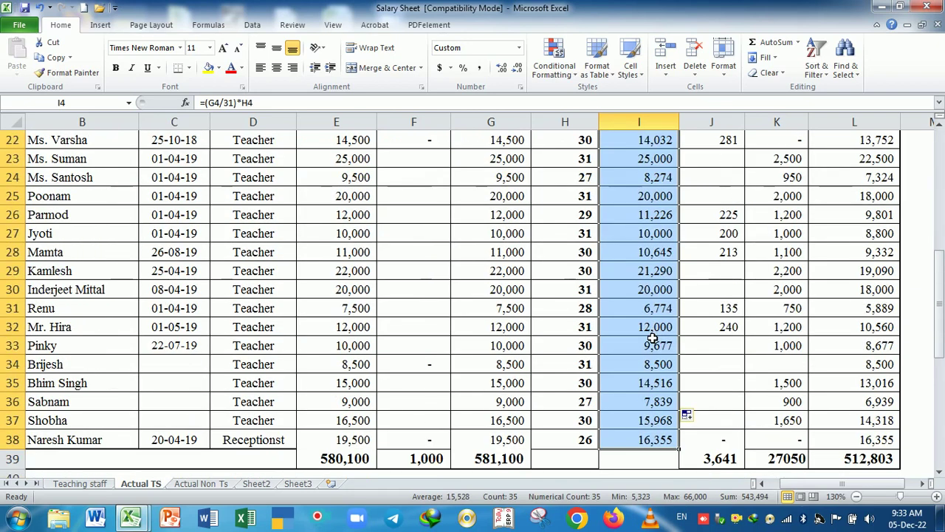
scroll(650, 327, up, 2)
scroll(653, 327, up, 4)
click(654, 310)
scroll(636, 292, up, 1)
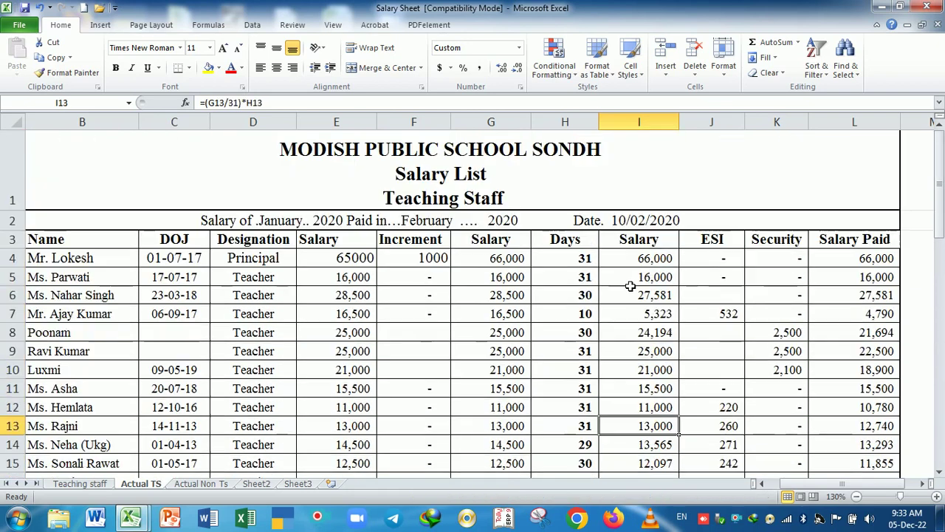
scroll(629, 289, down, 2)
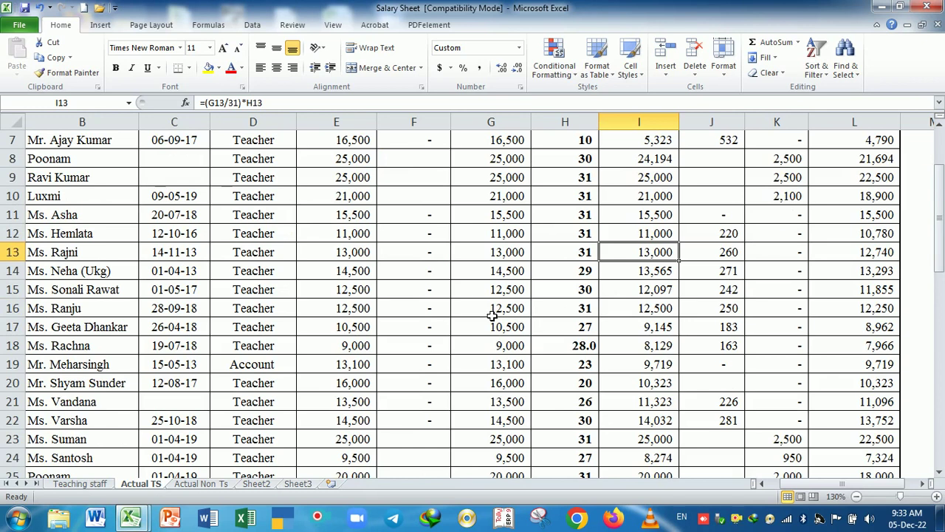
drag(351, 310, 650, 311)
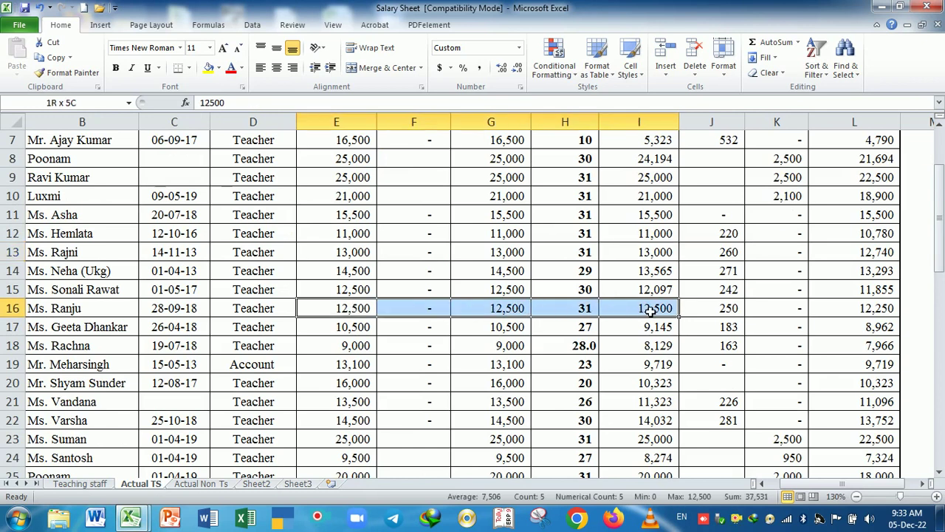
scroll(642, 328, up, 2)
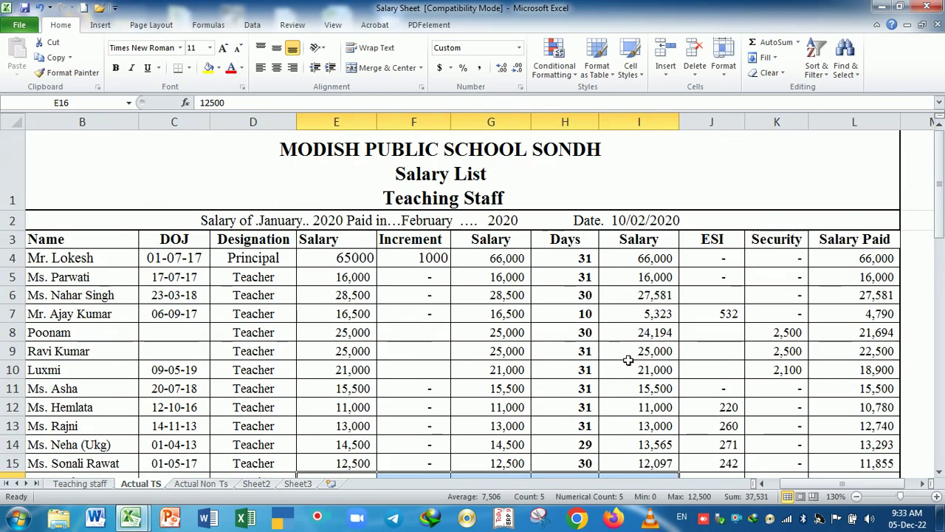
click(418, 282)
click(426, 315)
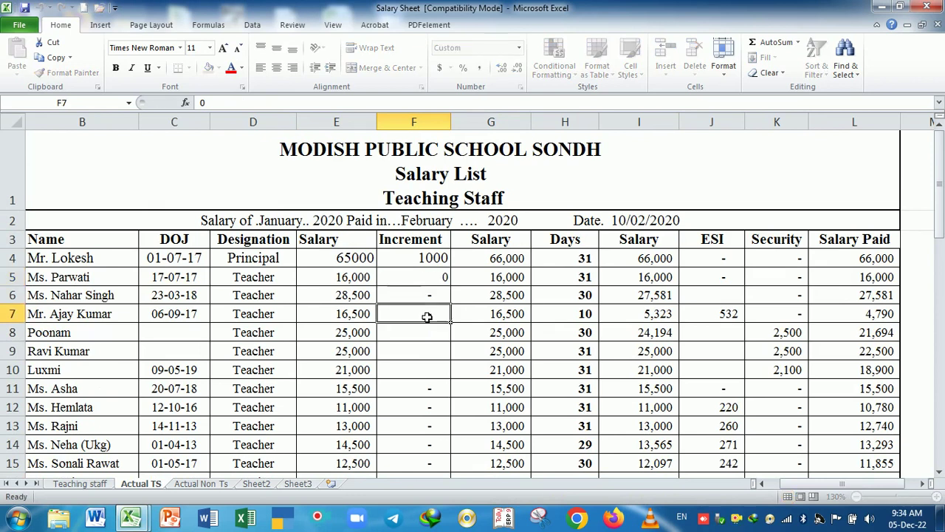
click(428, 280)
- Inspect the Increment values in F5–F6 and the ESI values in J4–J5
click(428, 294)
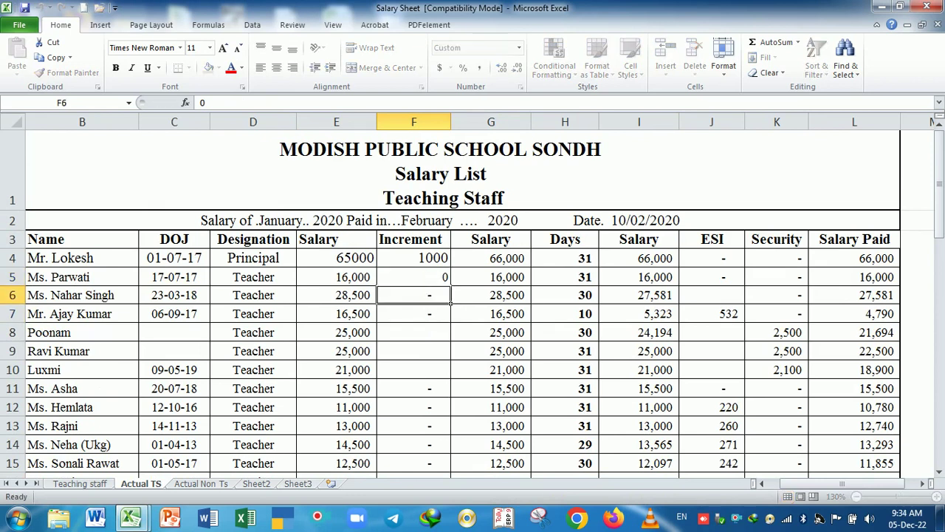
click(431, 276)
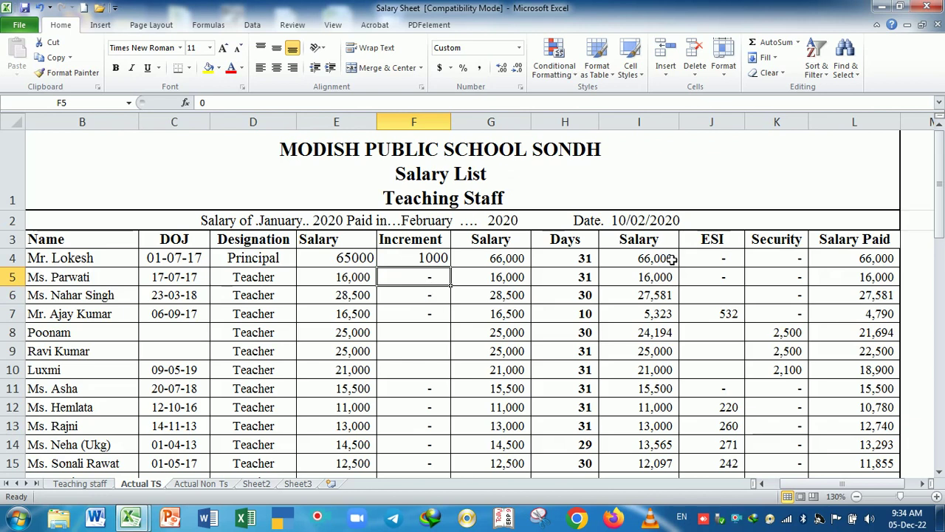
click(707, 258)
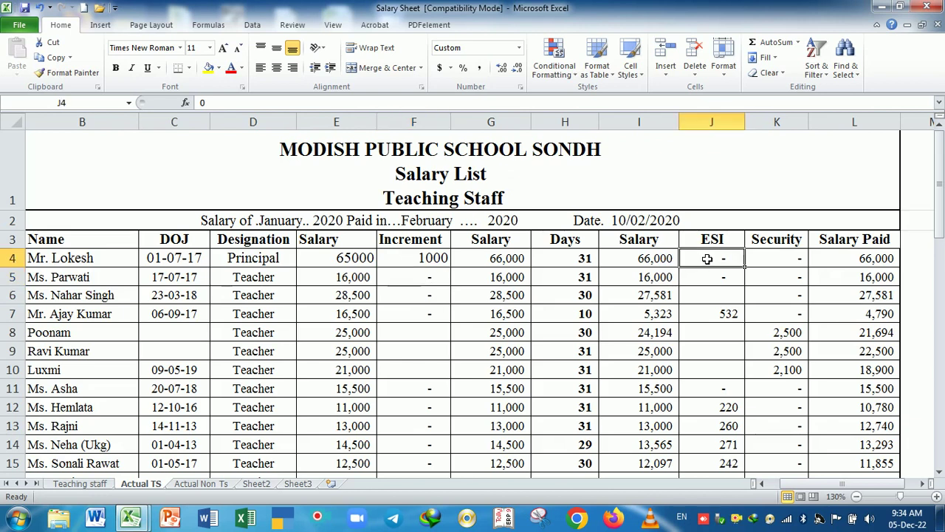
click(711, 283)
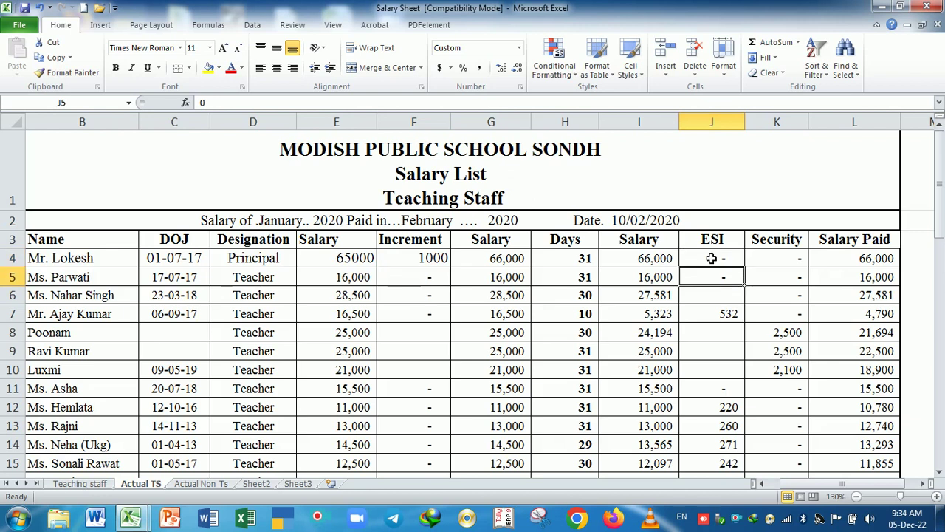
click(711, 259)
double_click(711, 258)
- Enter 360 as the ESI amount in J7, then review K7 and the L4 Salary Paid formula
key(Return)
key(Down)
key(Down)
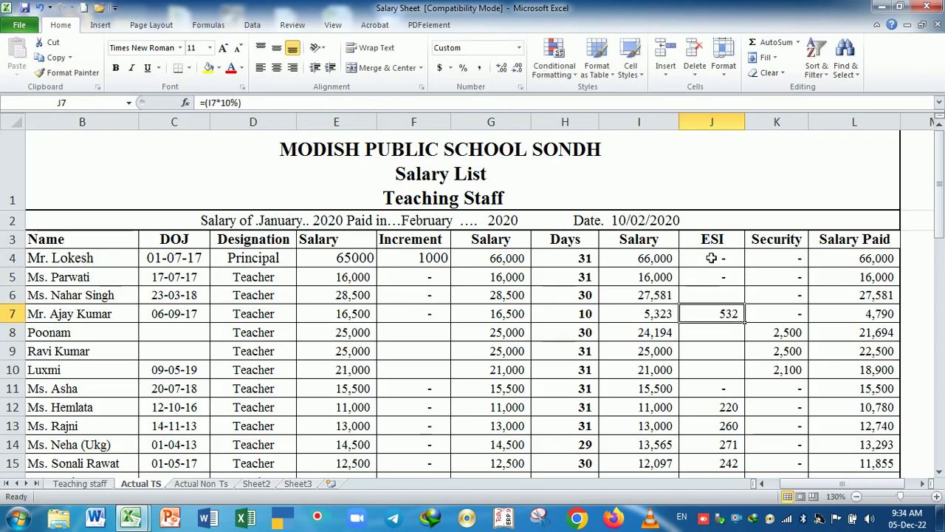
text(36)
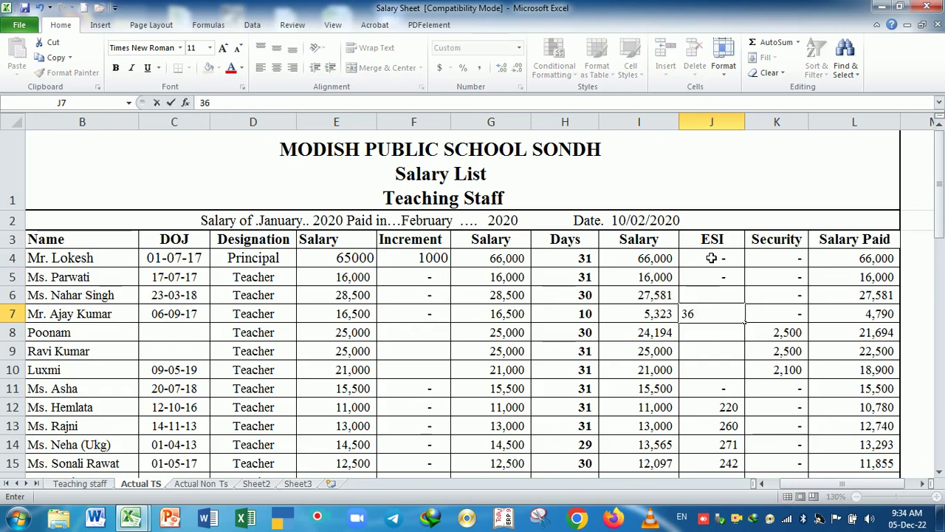
text(0)
key(Return)
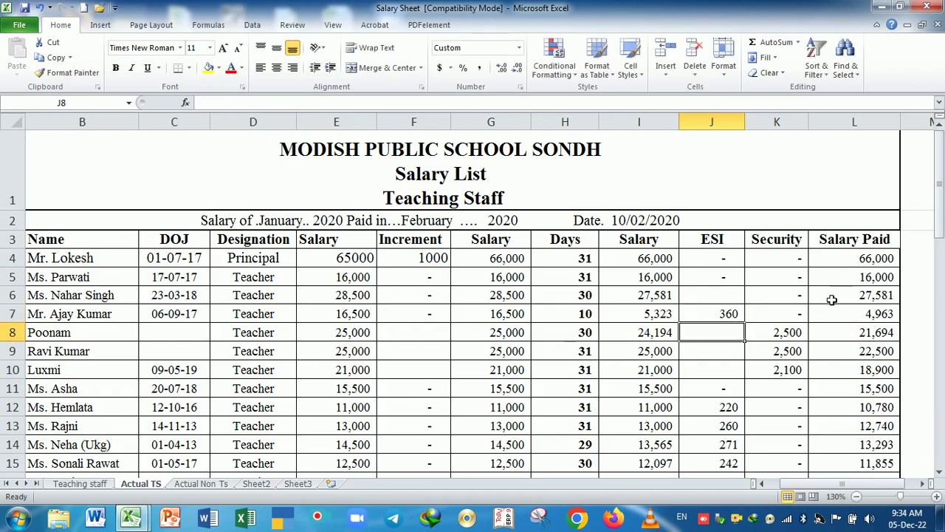
click(760, 317)
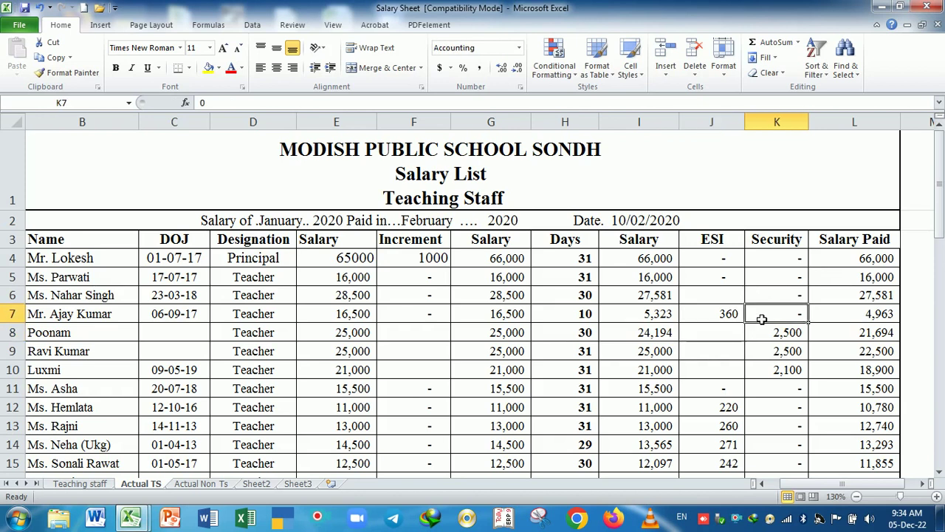
click(706, 314)
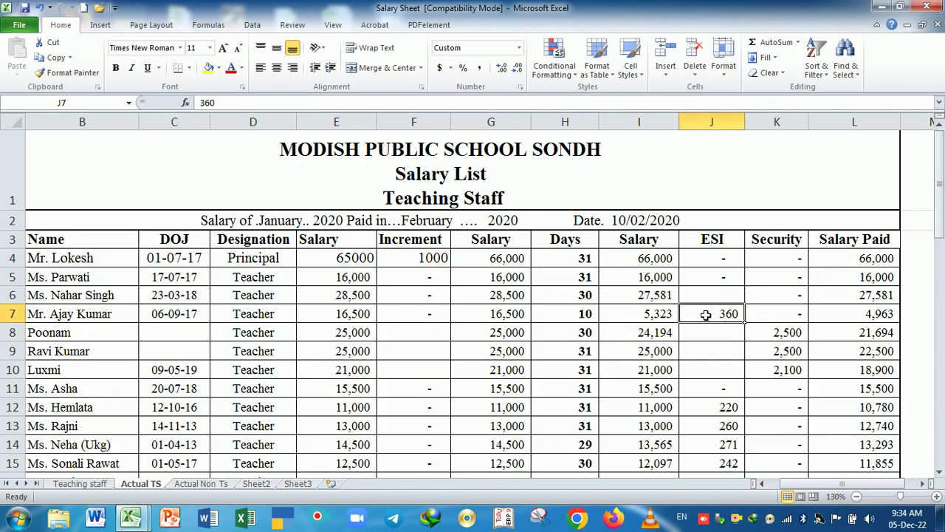
click(866, 263)
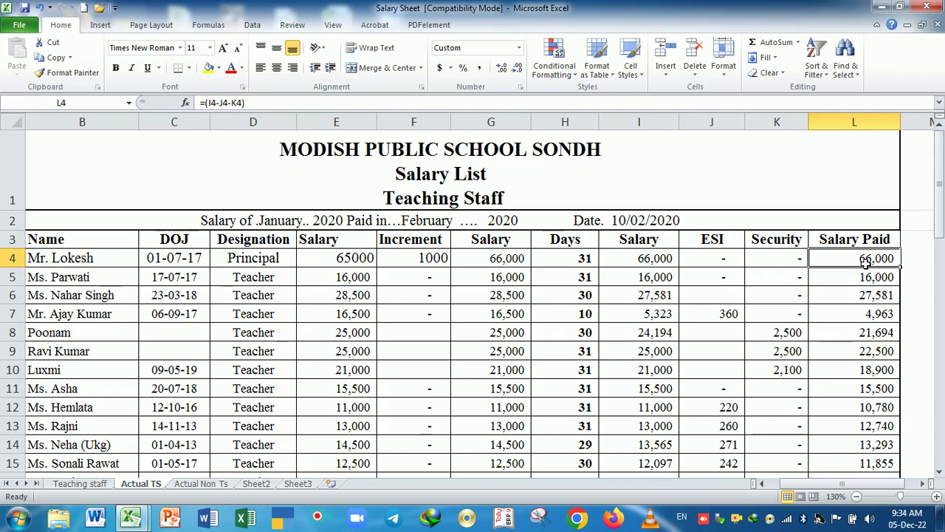
- Replace the old Salary Paid values with =(I4-J4-K4) in L4 and fill it down to row 38
key(ctrl+shift+Down)
key(Delete)
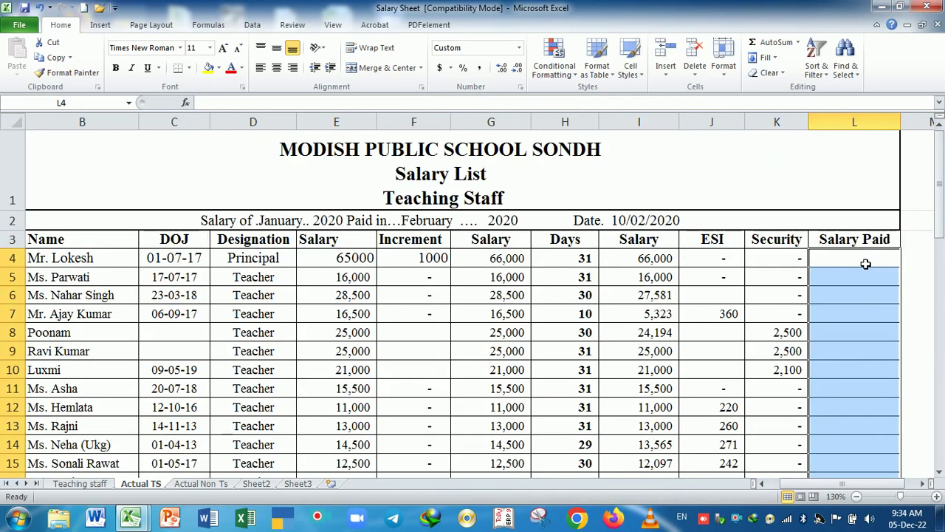
text(=)
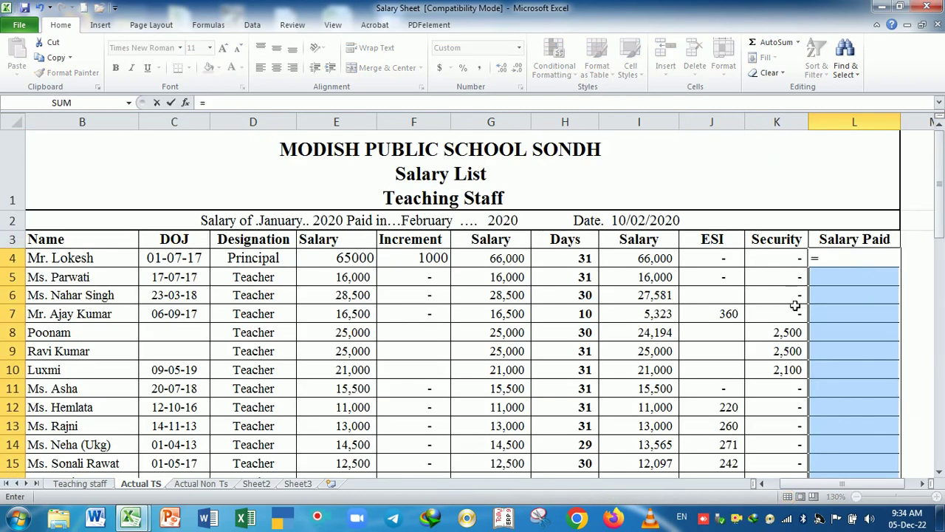
click(660, 260)
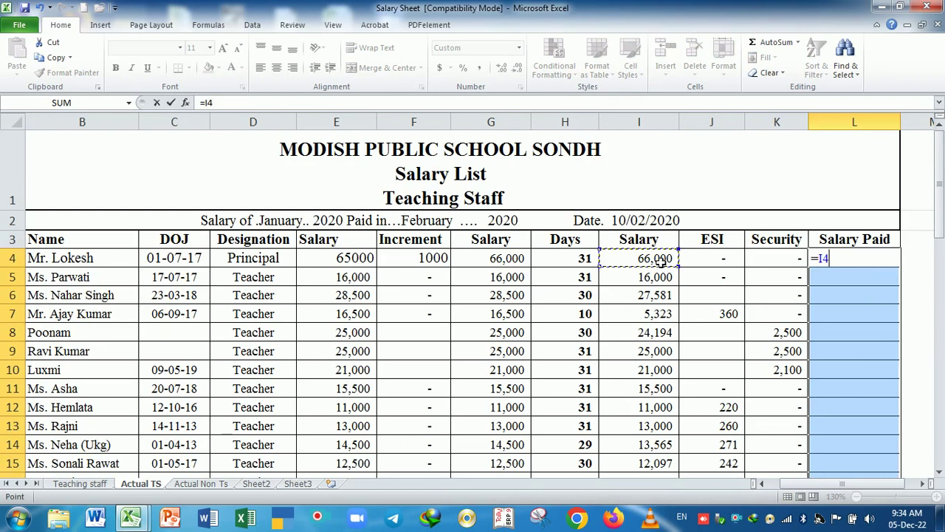
key(BackSpace)
key(BackSpace)
text(()
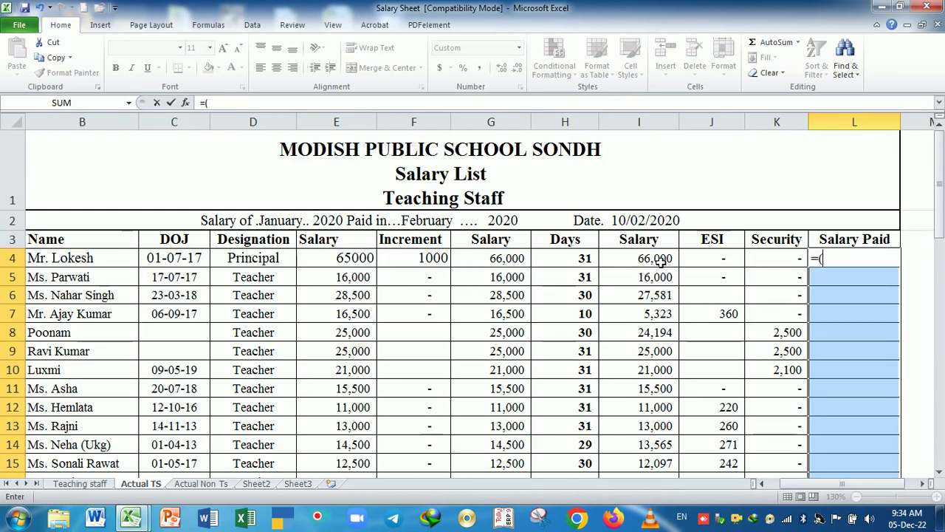
click(659, 260)
text(-)
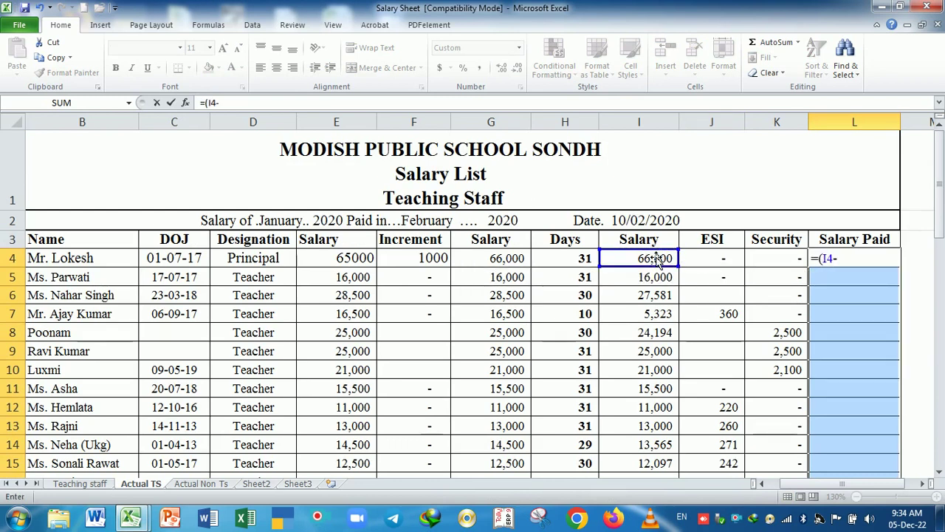
click(702, 264)
text(-)
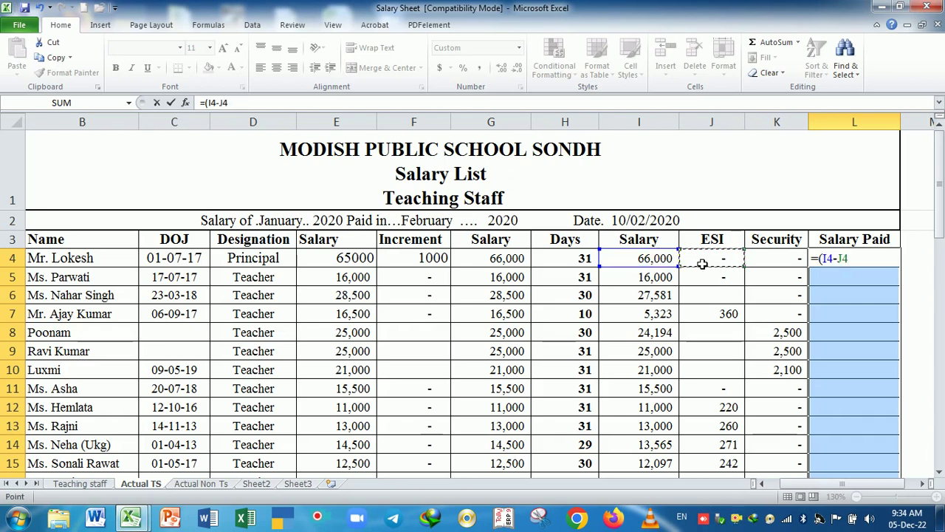
click(778, 262)
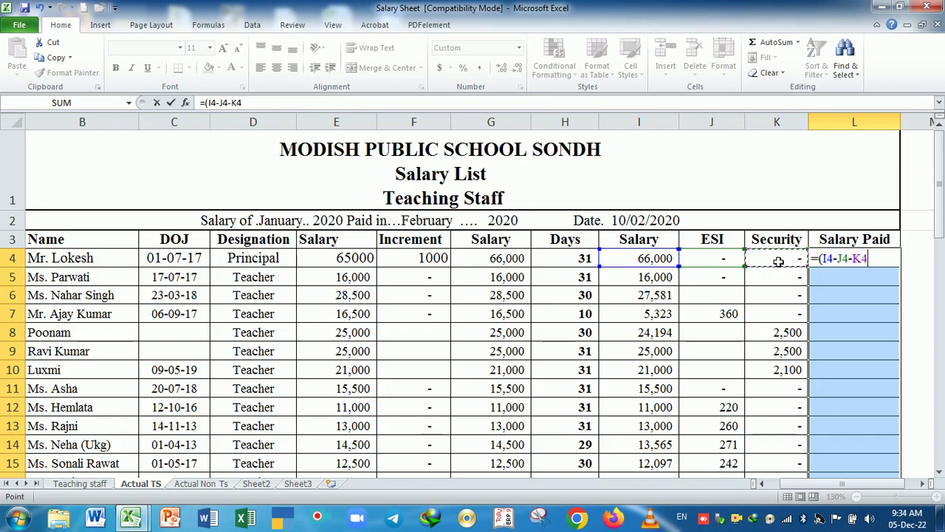
text())
key(Return)
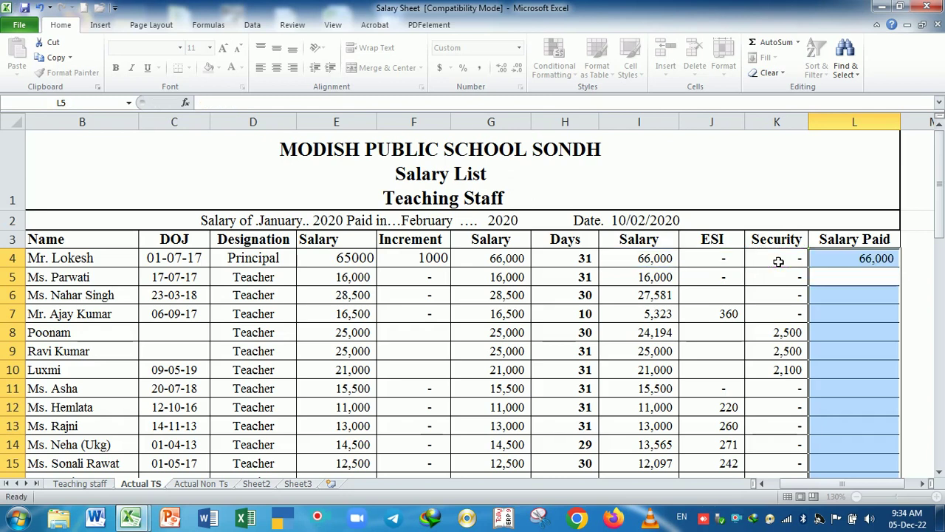
click(834, 262)
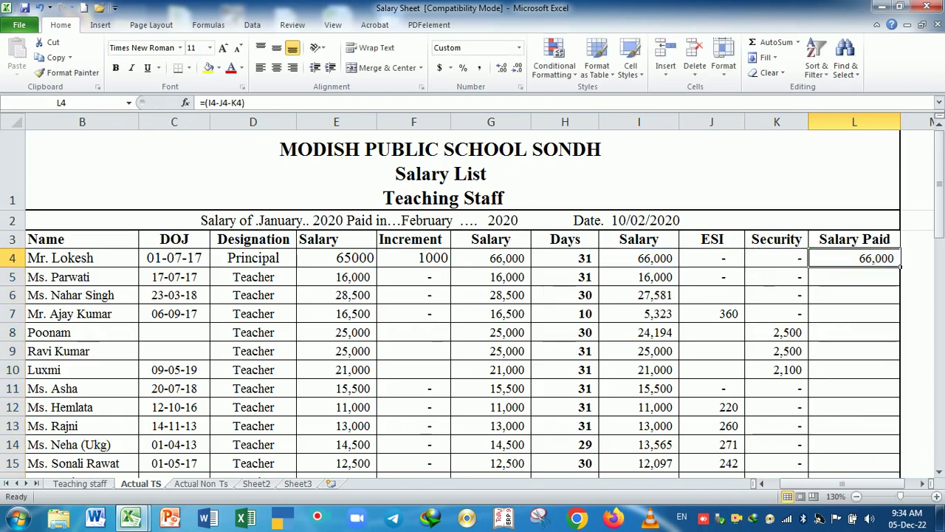
double_click(902, 270)
scroll(883, 314, down, 2)
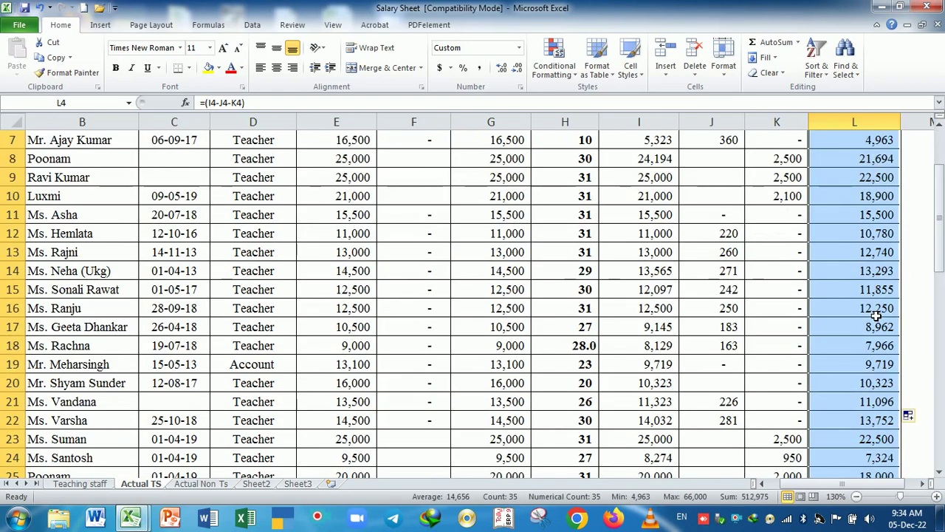
scroll(878, 321, down, 3)
scroll(873, 330, down, 1)
scroll(872, 330, down, 2)
scroll(873, 328, up, 5)
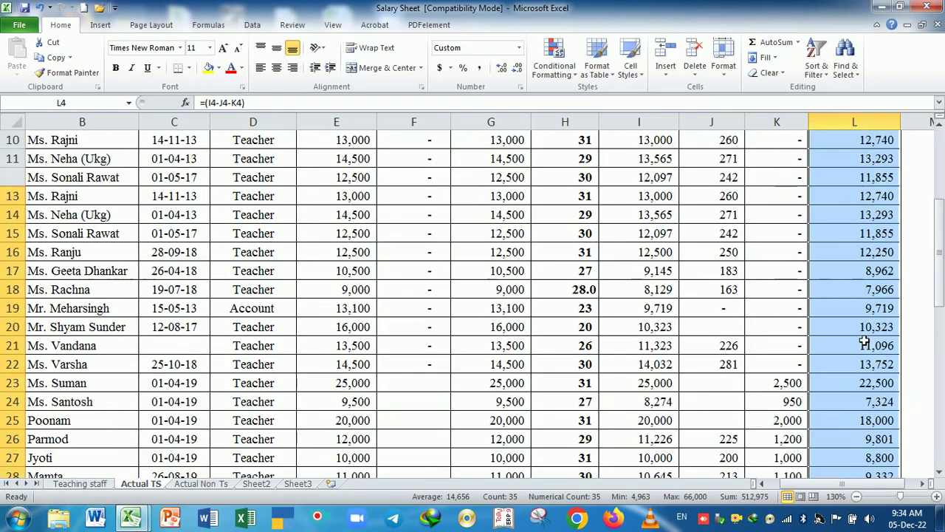
scroll(874, 325, up, 4)
click(875, 312)
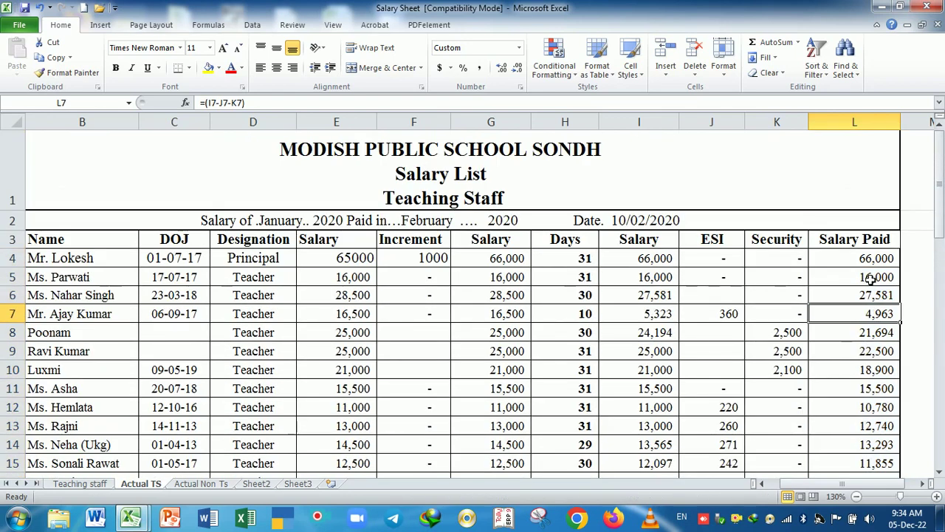
double_click(860, 259)
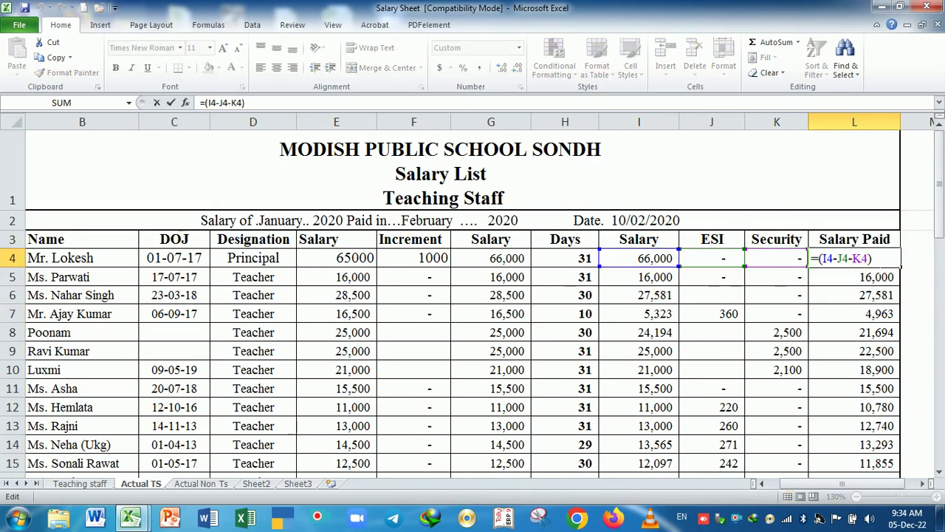
click(861, 280)
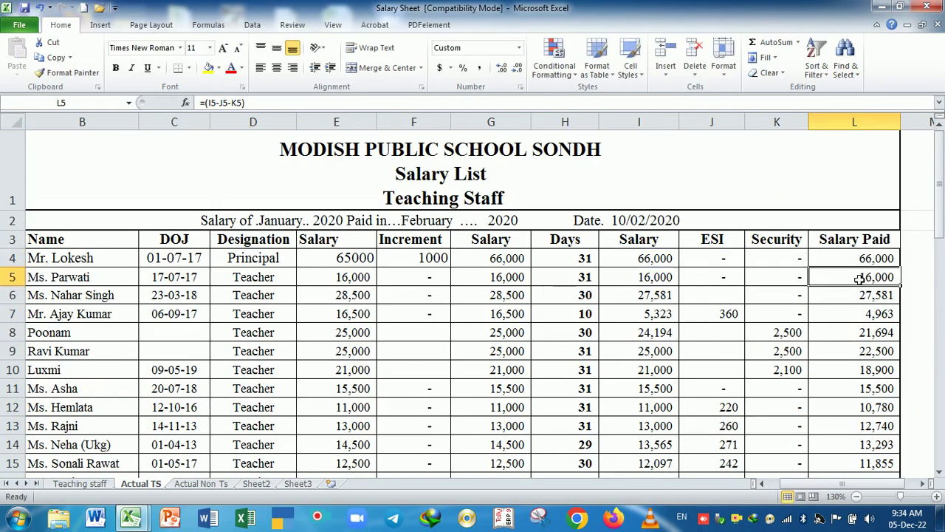
double_click(861, 278)
click(868, 296)
double_click(868, 296)
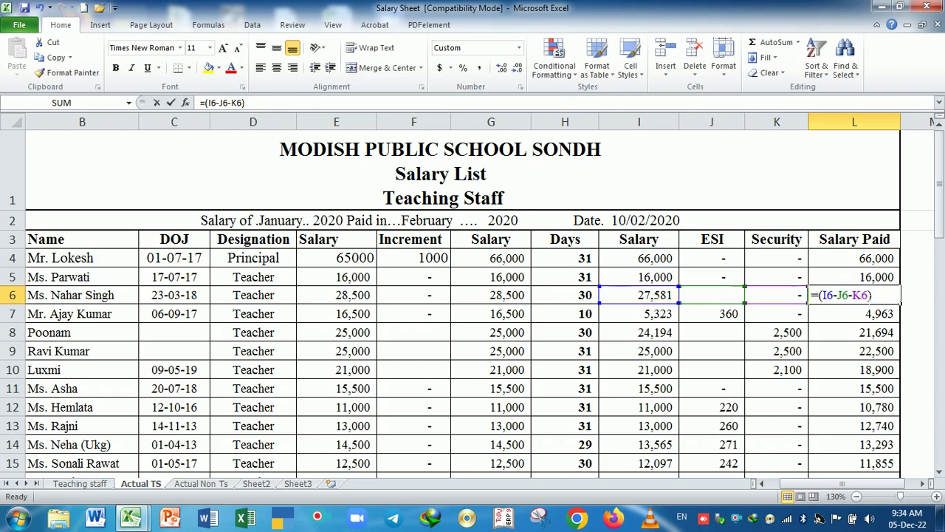
click(858, 316)
double_click(857, 321)
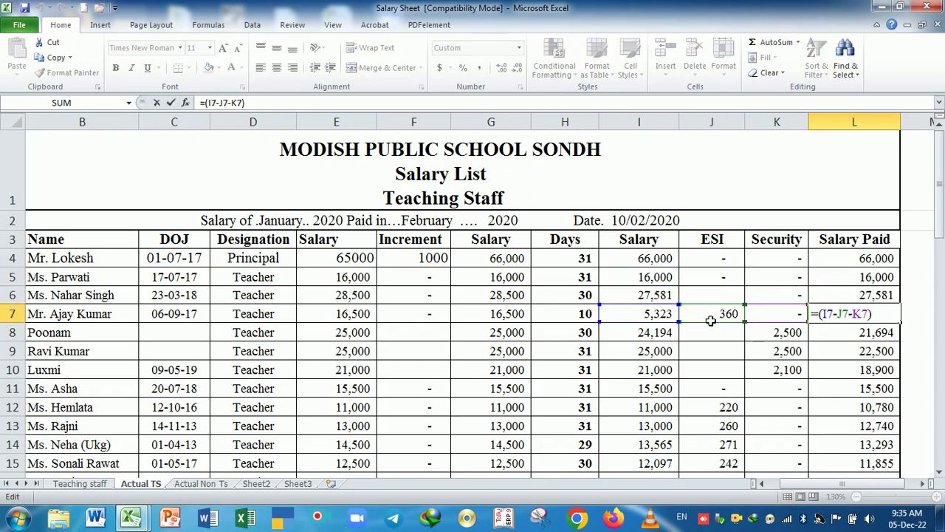
key(Return)
scroll(869, 312, down, 5)
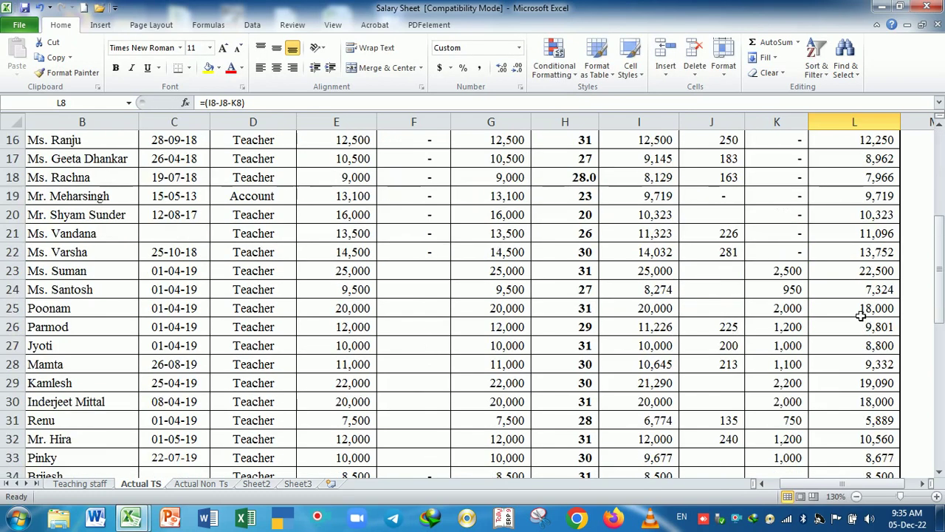
scroll(865, 325, down, 4)
scroll(865, 325, up, 9)
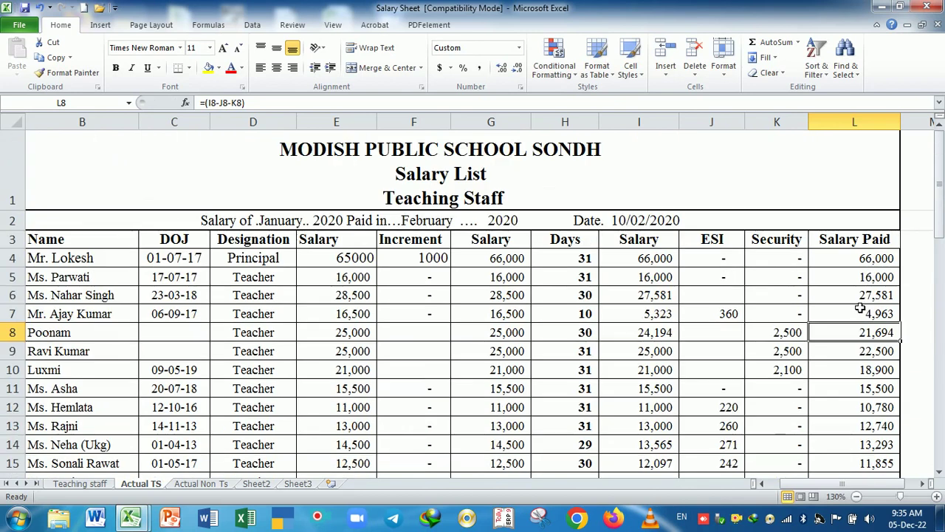
scroll(857, 310, down, 3)
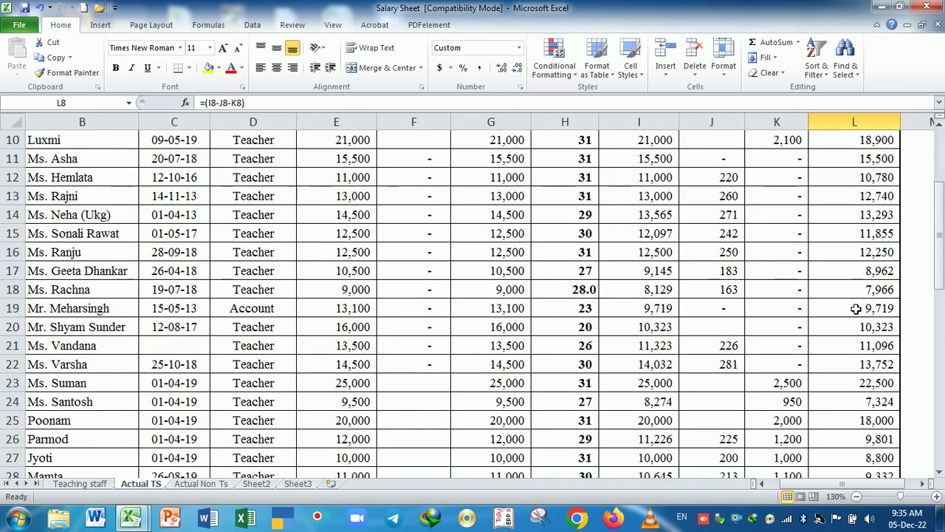
scroll(846, 333, down, 4)
scroll(433, 397, up, 6)
scroll(438, 386, up, 1)
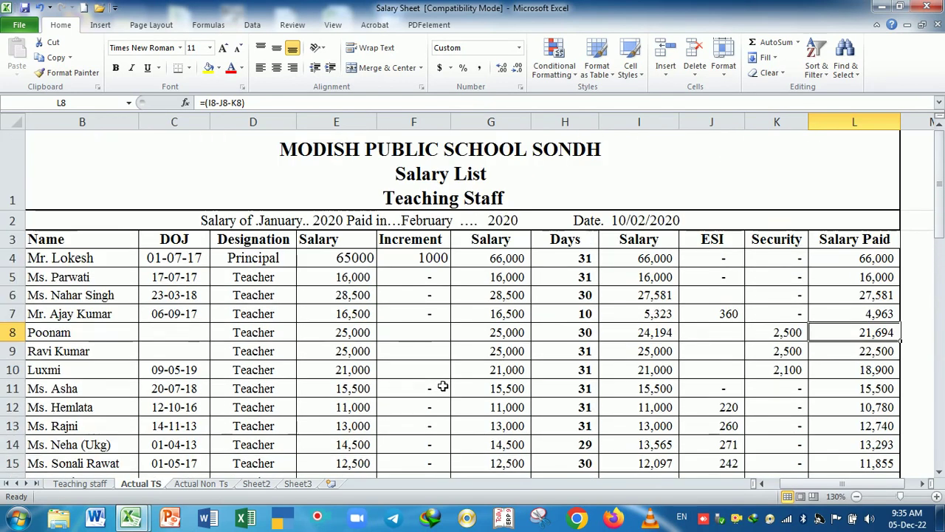
ctrl+scroll(450, 363, down, 1)
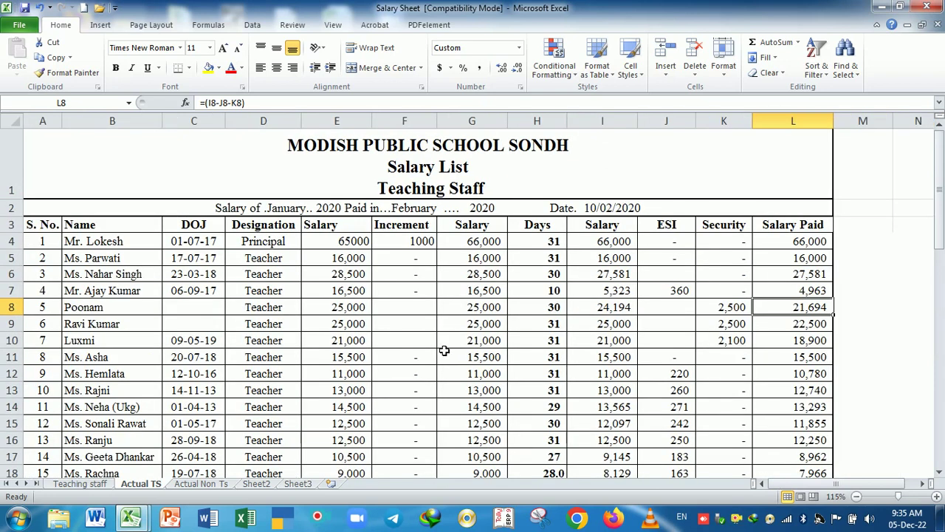
scroll(444, 352, down, 1)
scroll(445, 362, down, 3)
scroll(447, 373, down, 1)
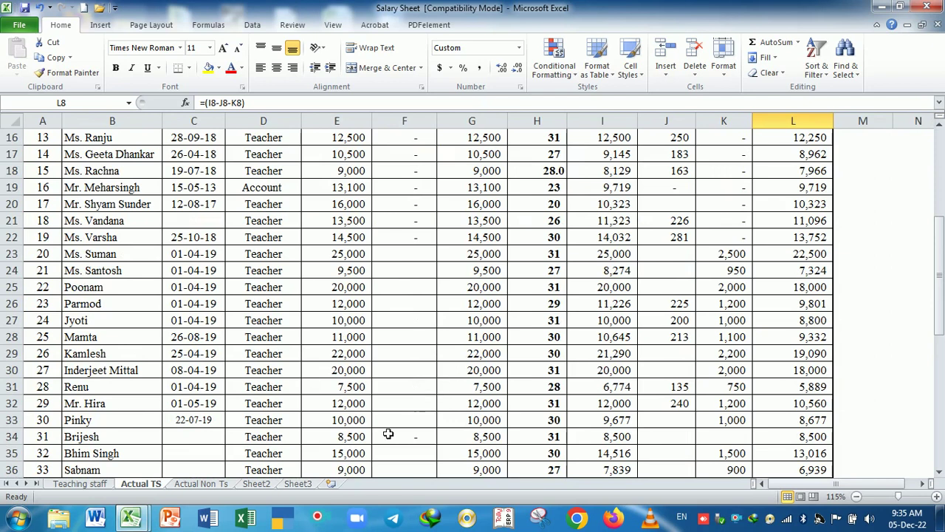
- Look through the Actual Non Ts, Sheet2 and Teaching staff sheets, then return to Actual TS
click(206, 484)
scroll(351, 379, down, 2)
scroll(347, 391, down, 2)
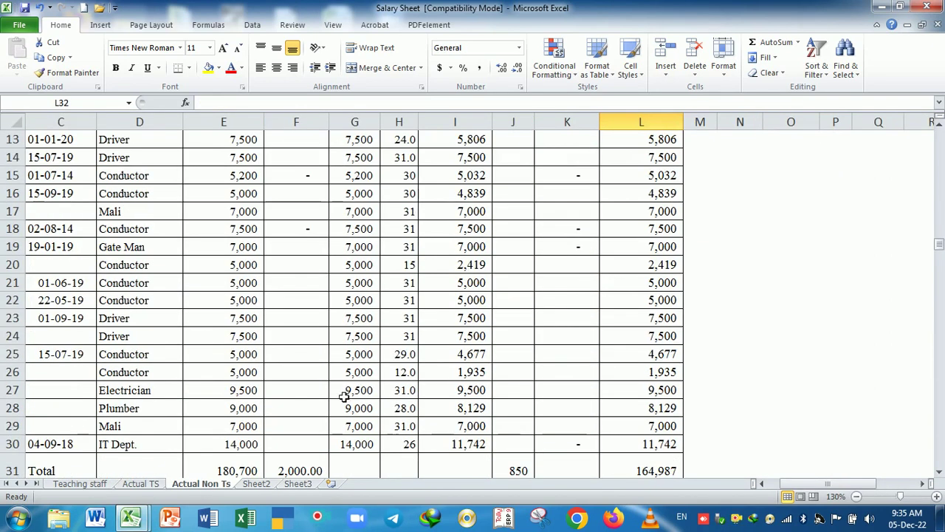
click(256, 485)
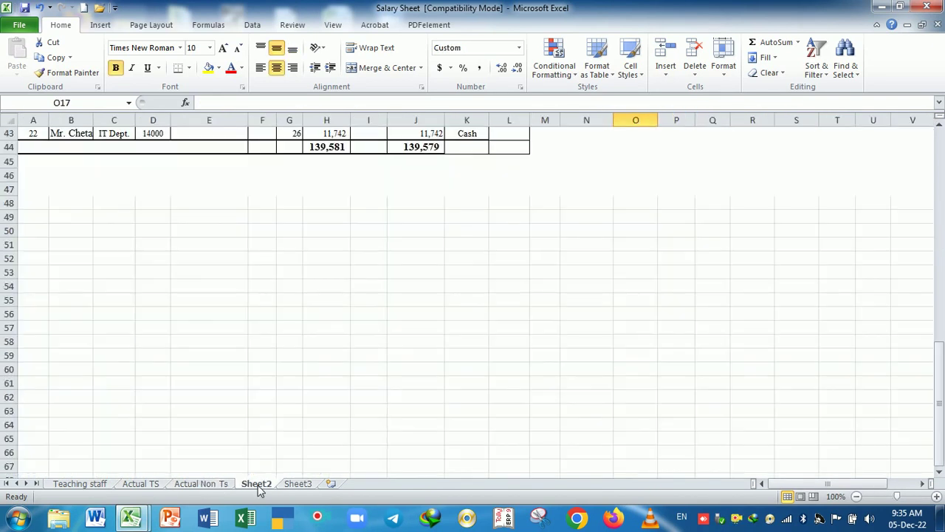
click(80, 484)
scroll(171, 387, down, 1)
scroll(295, 347, down, 8)
scroll(296, 347, down, 5)
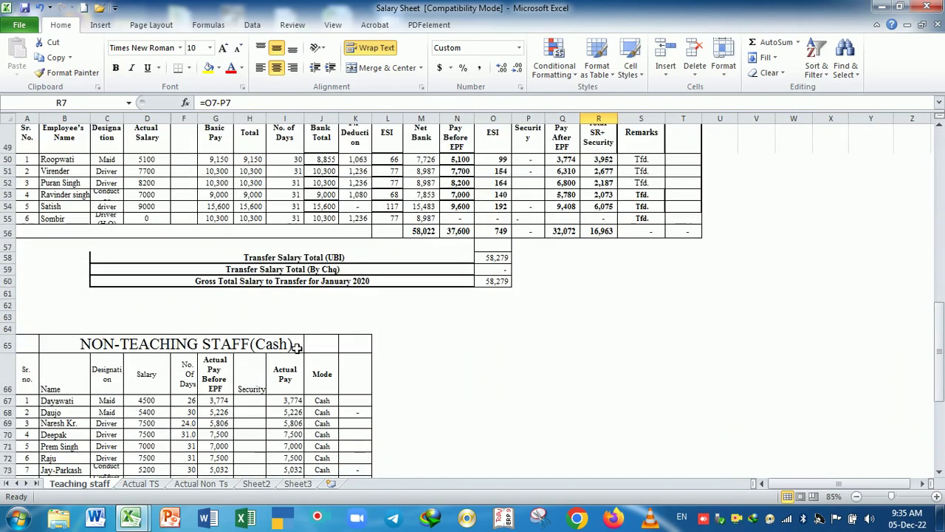
scroll(303, 343, down, 5)
scroll(305, 341, up, 10)
scroll(354, 340, up, 14)
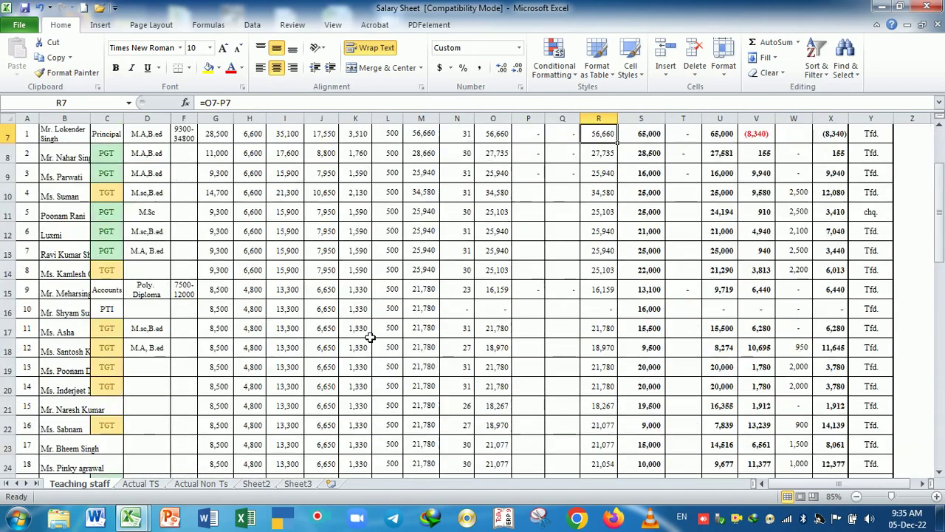
scroll(369, 338, up, 2)
click(141, 484)
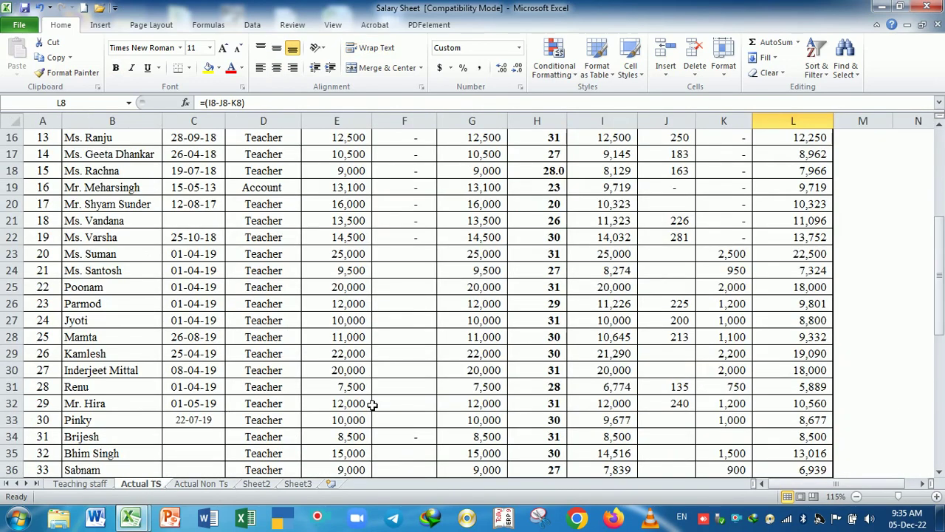
scroll(373, 405, up, 4)
scroll(373, 405, up, 1)
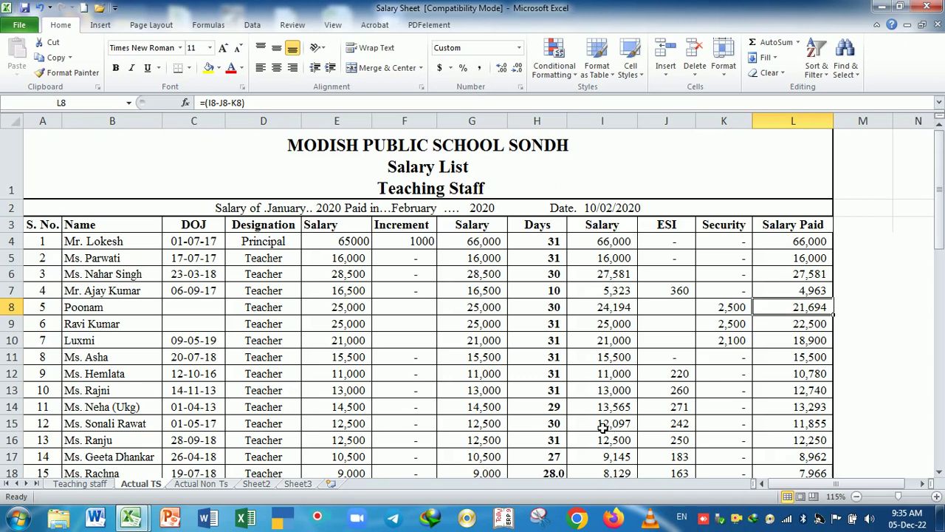
- Recheck I4's =(G4/31)*H4 and L4's Salary Paid formulas unchanged, then show the open workbooks
double_click(622, 247)
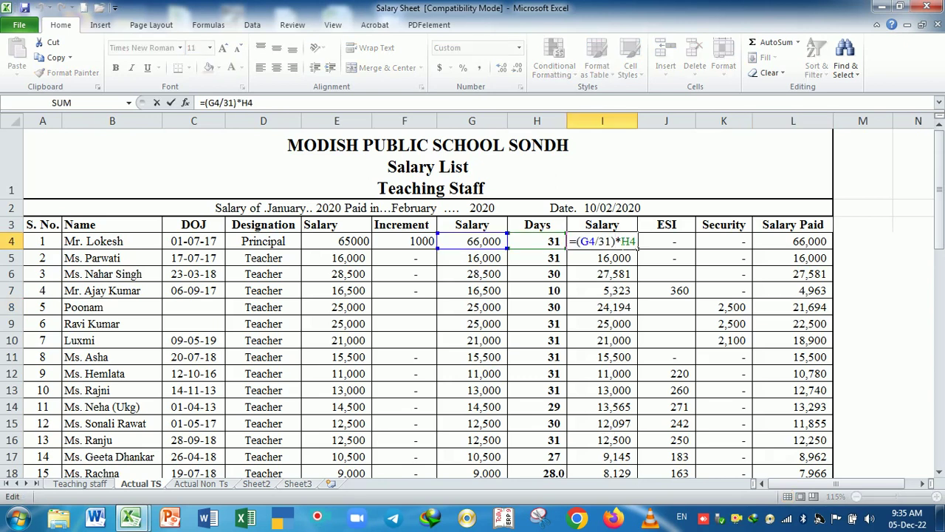
key(Return)
double_click(803, 245)
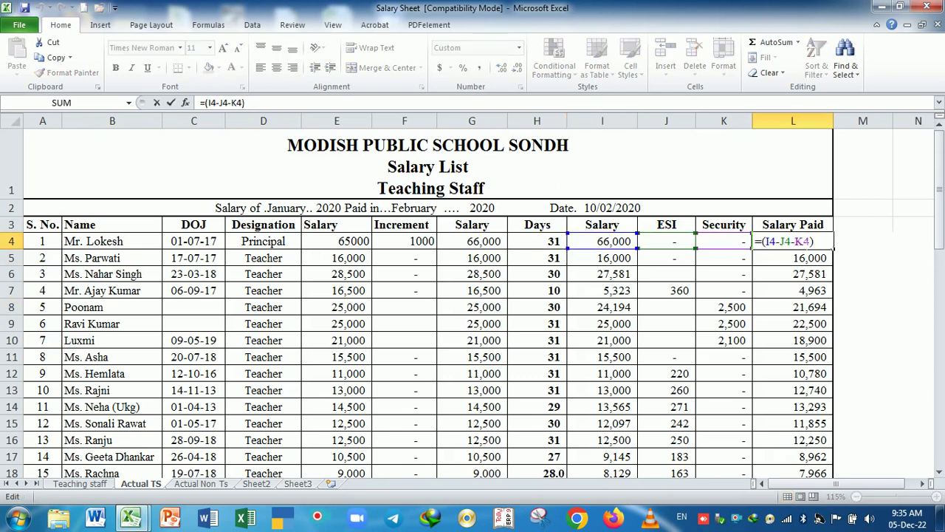
key(Return)
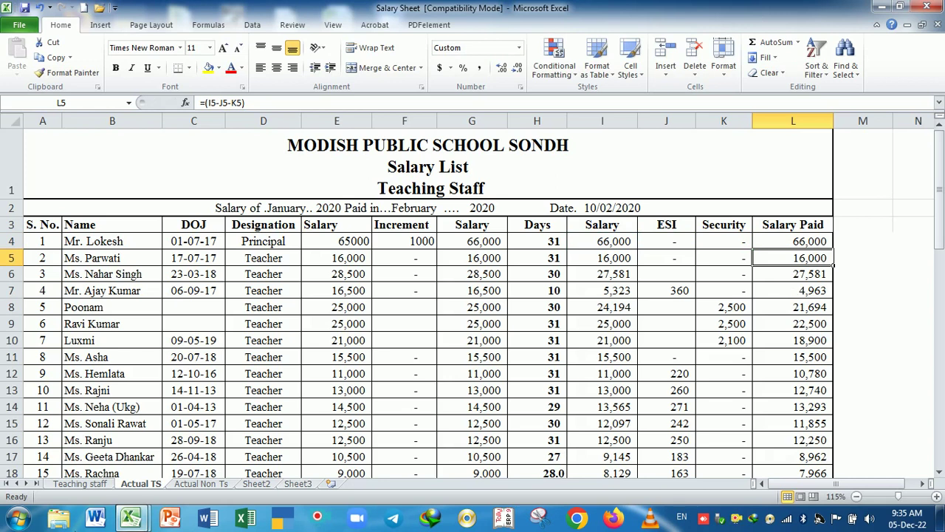
click(140, 519)
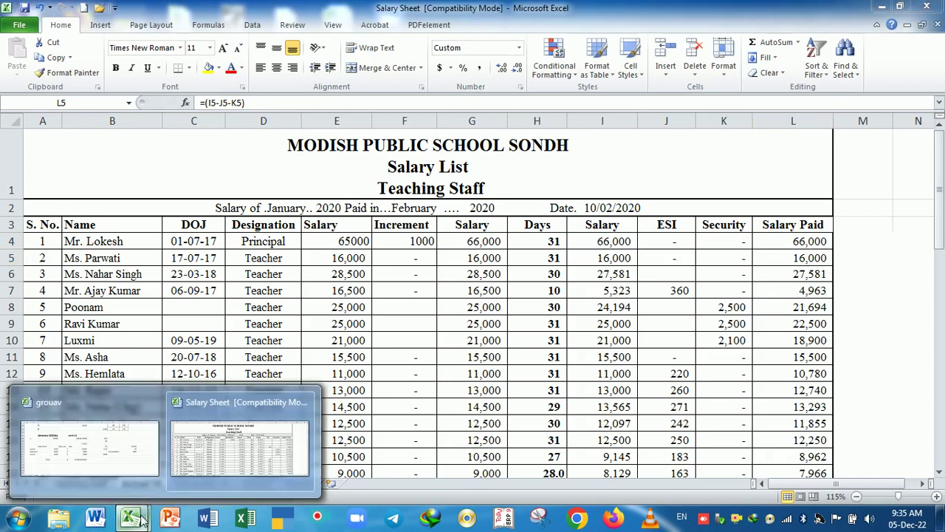
- In grouav, go over the operators +, -, *, %, ^, = and / listed in C39:C45
click(140, 456)
scroll(325, 355, up, 3)
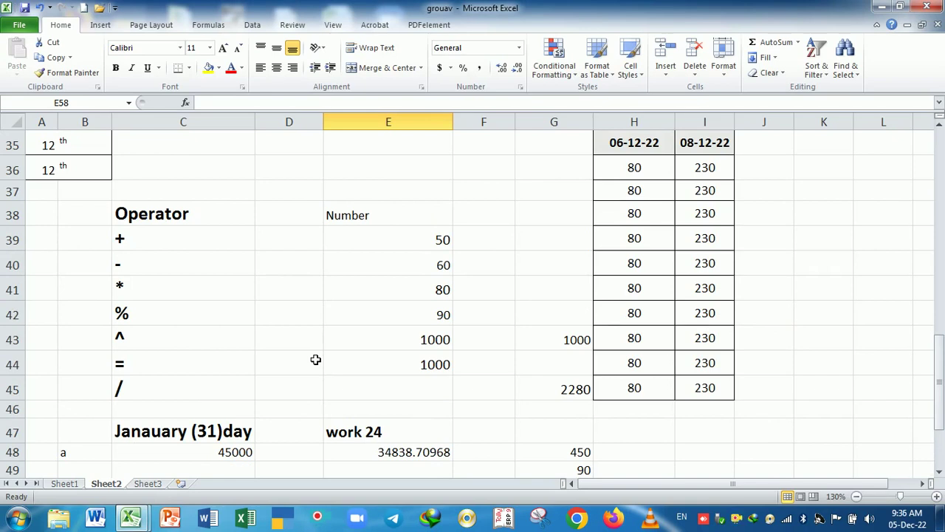
drag(174, 245, 174, 399)
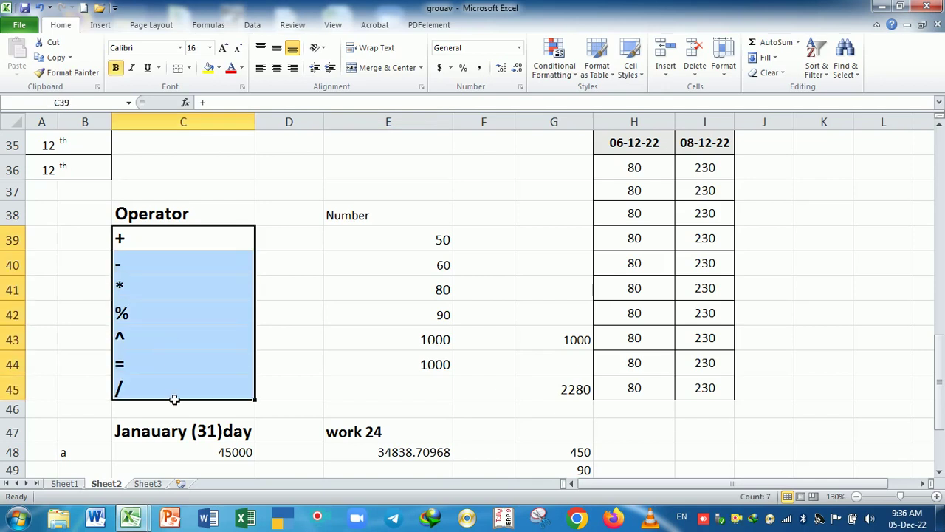
drag(177, 246, 180, 257)
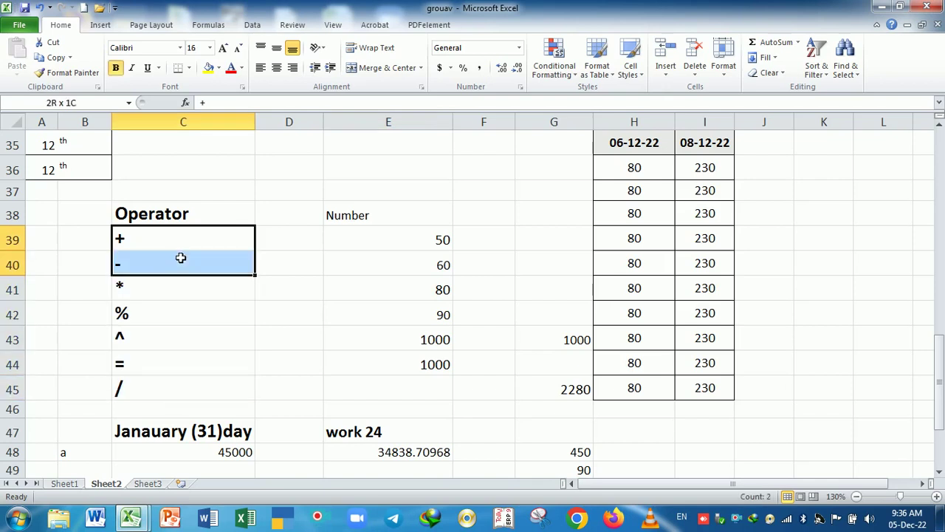
click(180, 293)
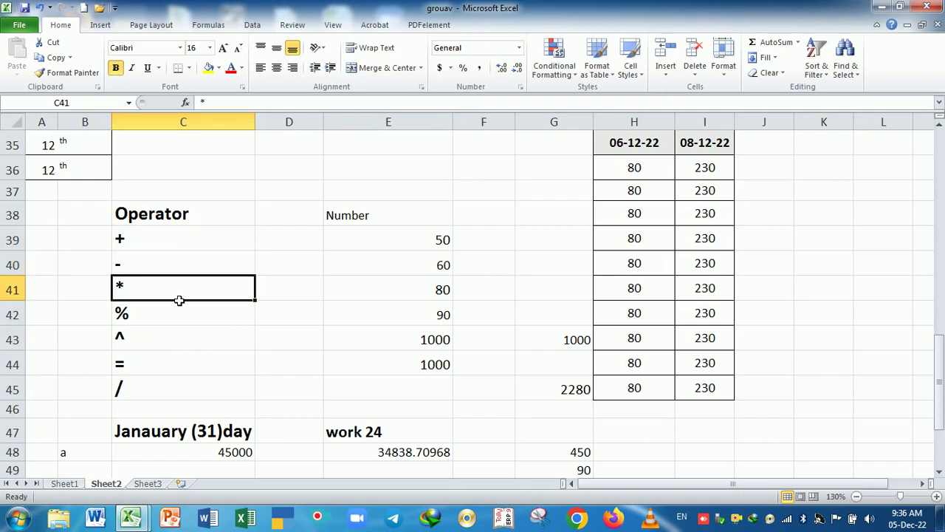
click(181, 314)
click(177, 393)
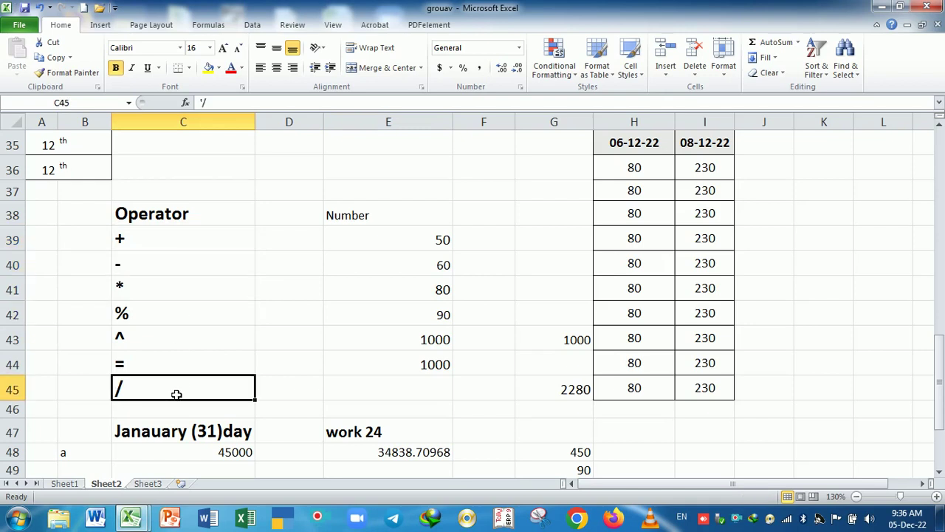
mouse_move(175, 238)
mouse_down()
mouse_move(168, 386)
mouse_move(157, 390)
mouse_up()
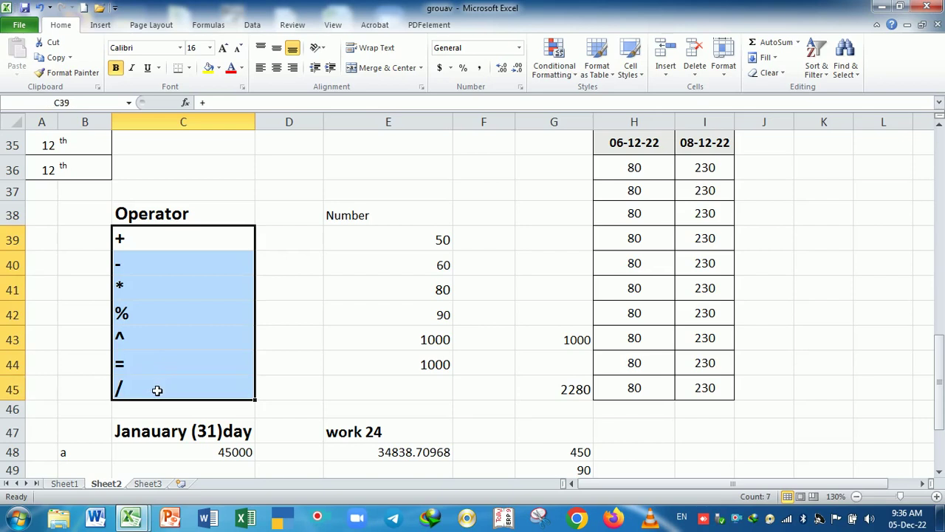